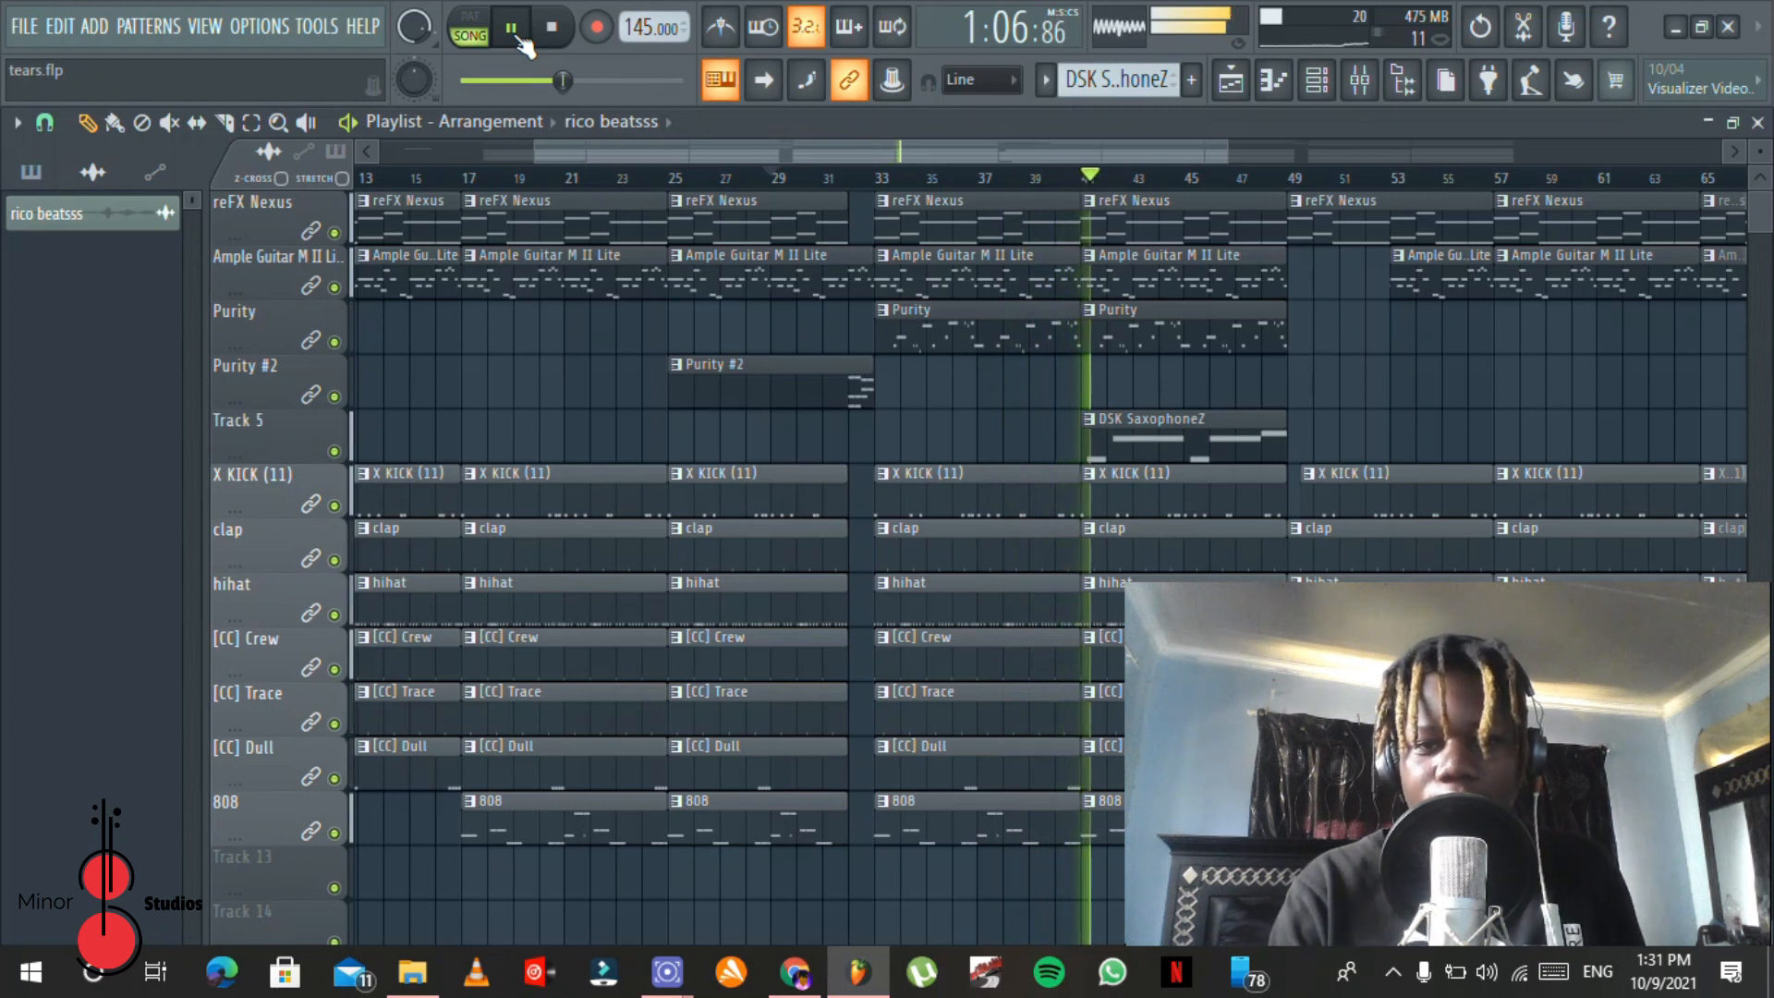
# Step: Stop the song playback, open the reFX Nexus clip in the piano roll, and switch playback to pattern mode
pyautogui.moveTo(804, 144); pyautogui.dragTo(936, 148)
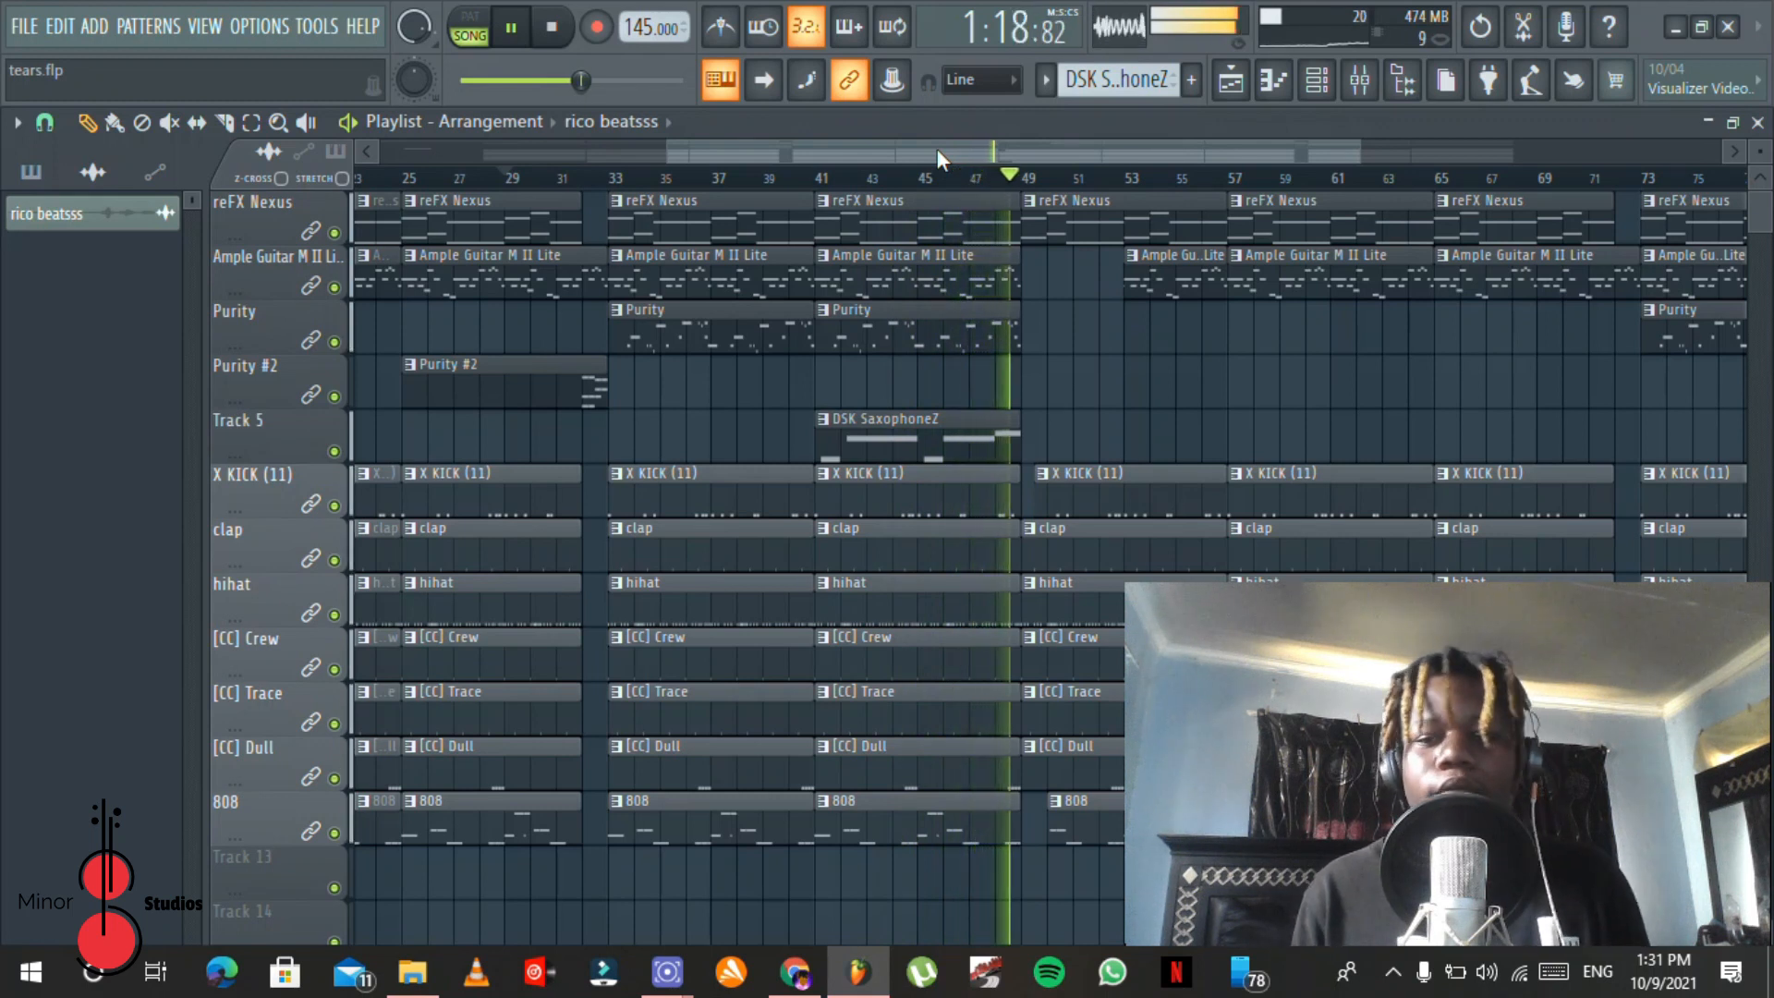
pyautogui.press('space')
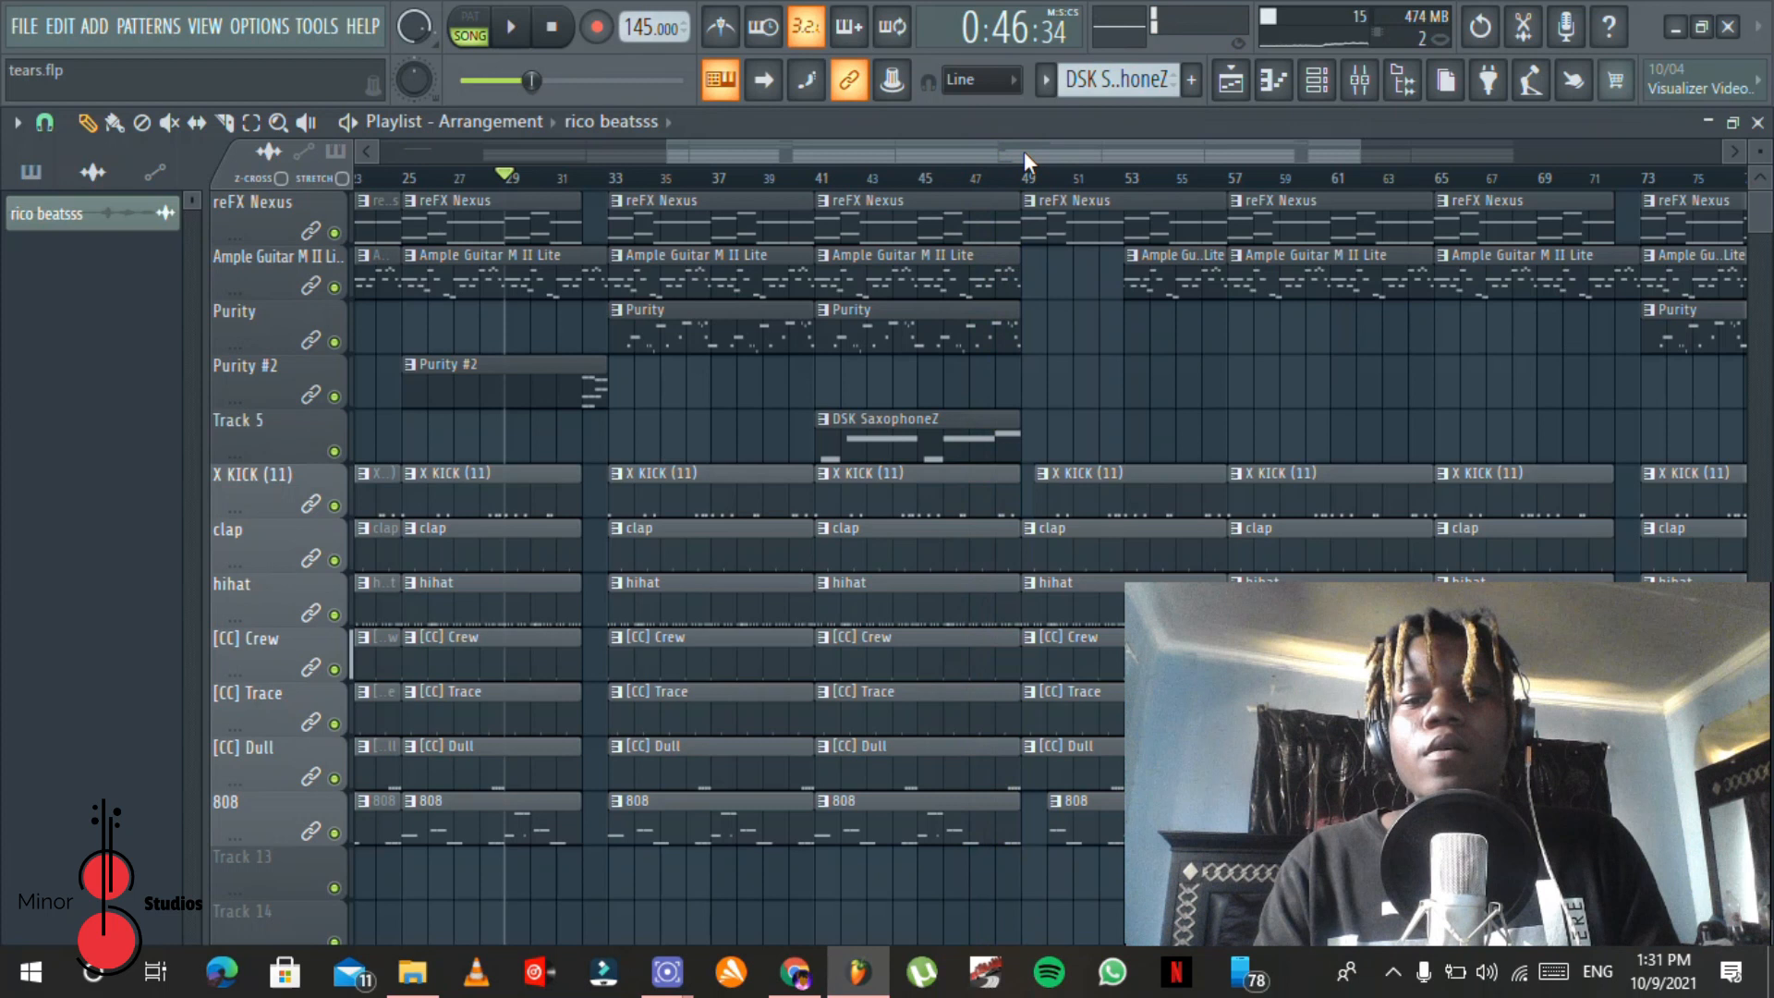
pyautogui.moveTo(1024, 154); pyautogui.dragTo(700, 130)
pyautogui.doubleClick(442, 215)
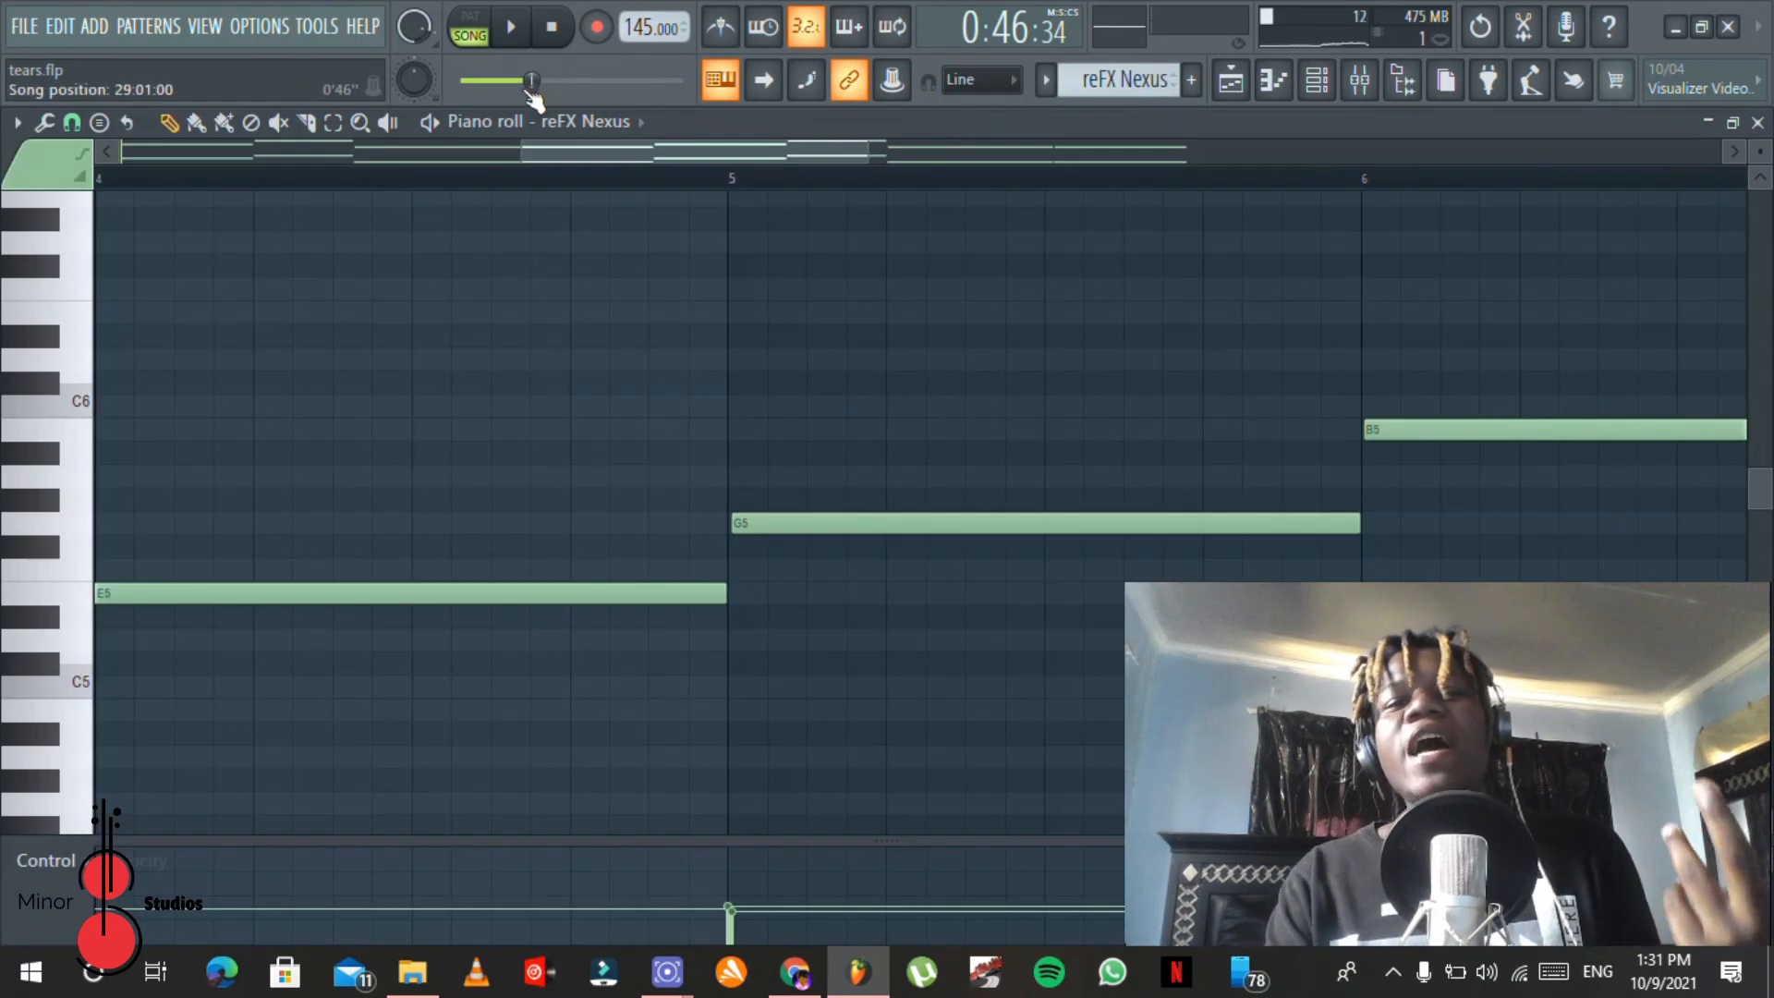
pyautogui.click(483, 18)
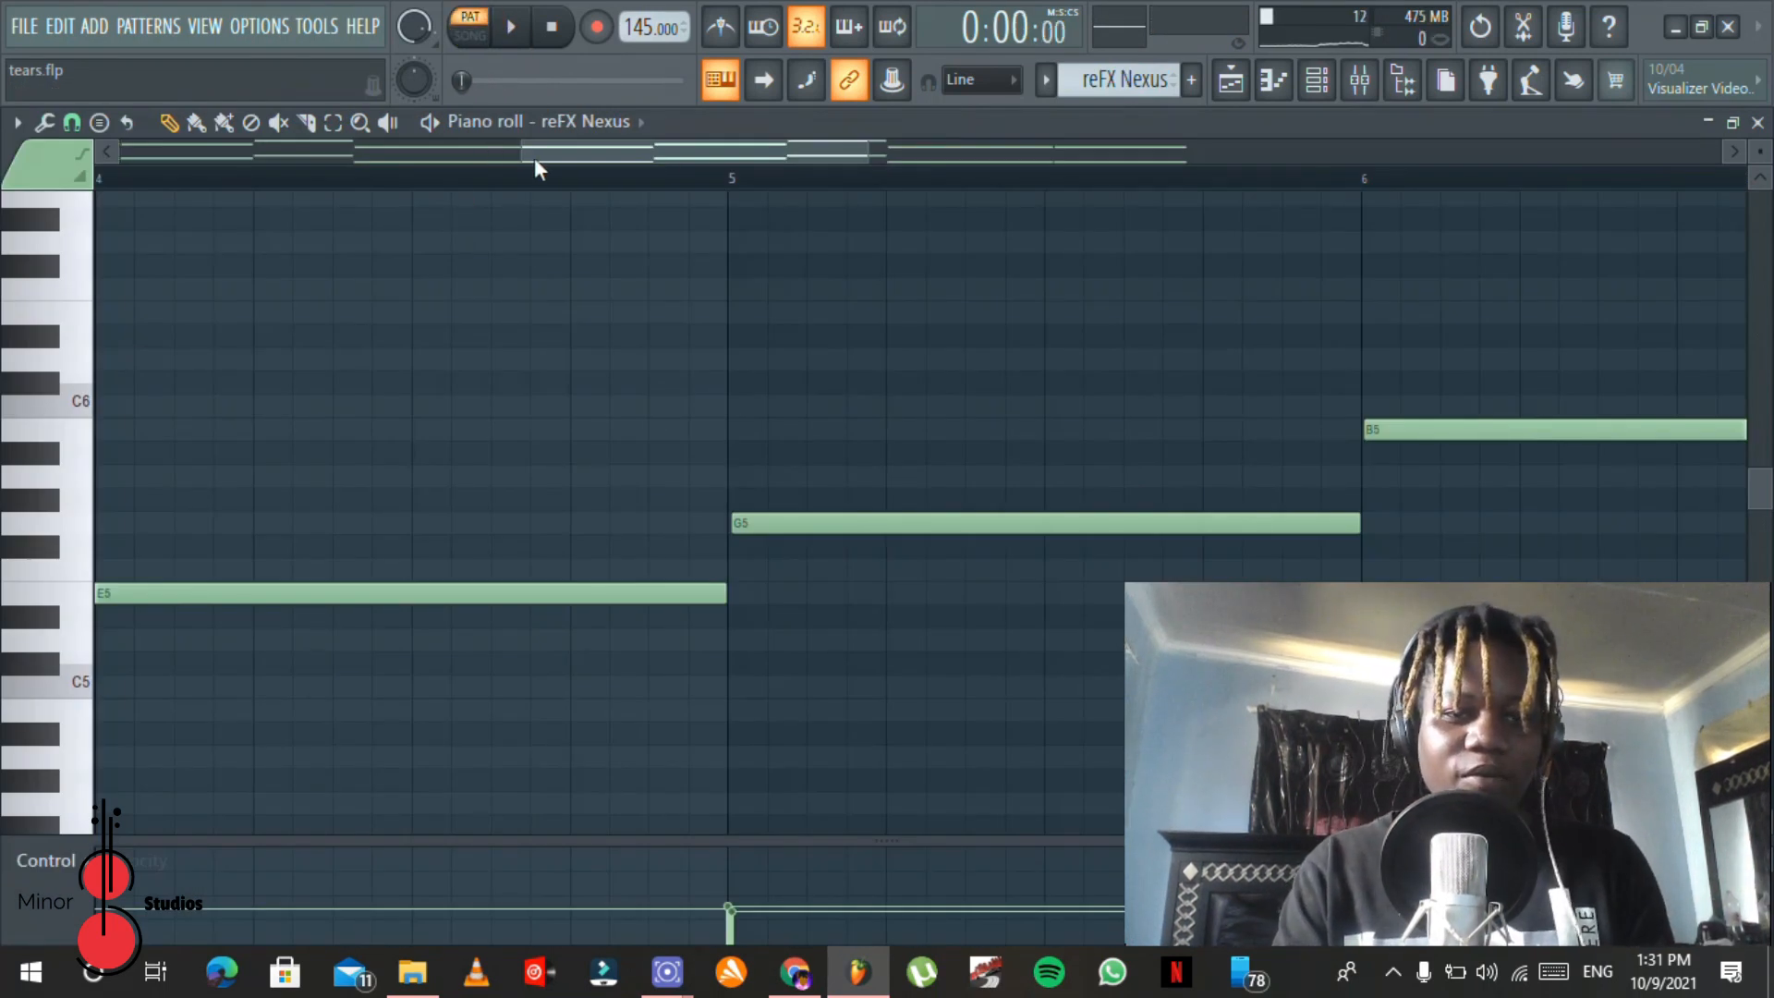
# Step: Play the reFX Nexus melody from bar 1 with all its notes in view, and stop it near the end
pyautogui.moveTo(523, 156); pyautogui.dragTo(114, 153)
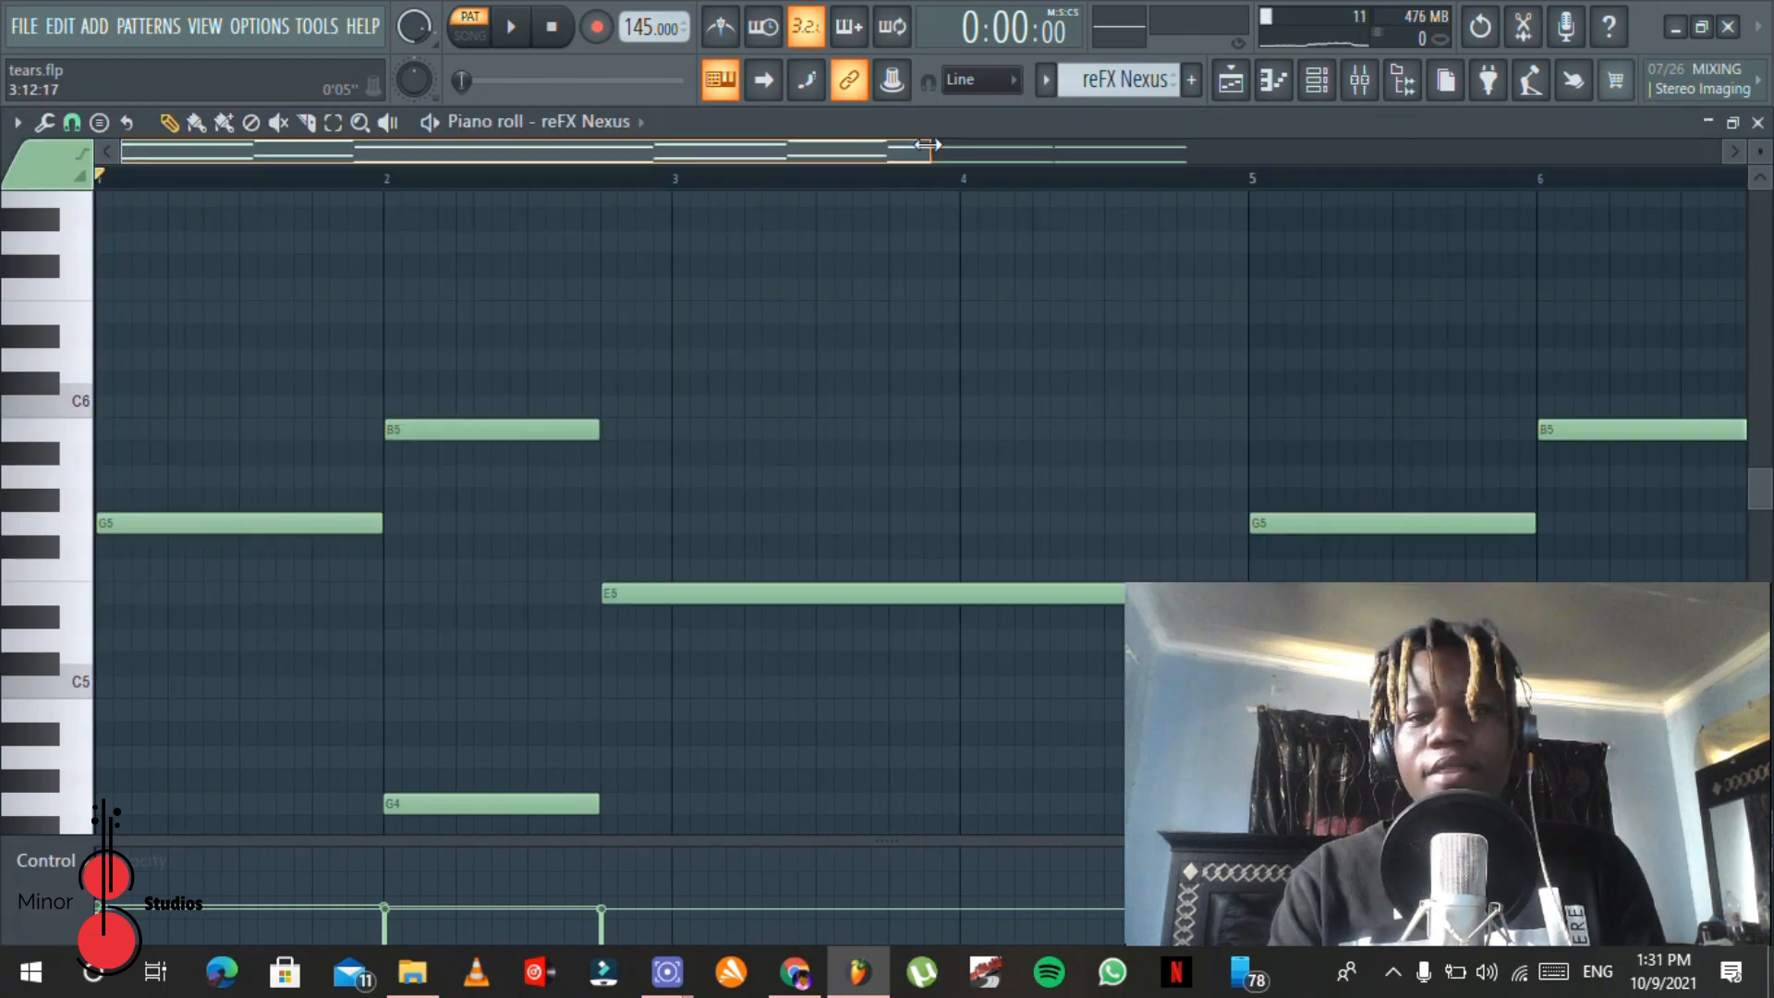
pyautogui.moveTo(876, 151); pyautogui.dragTo(1117, 151)
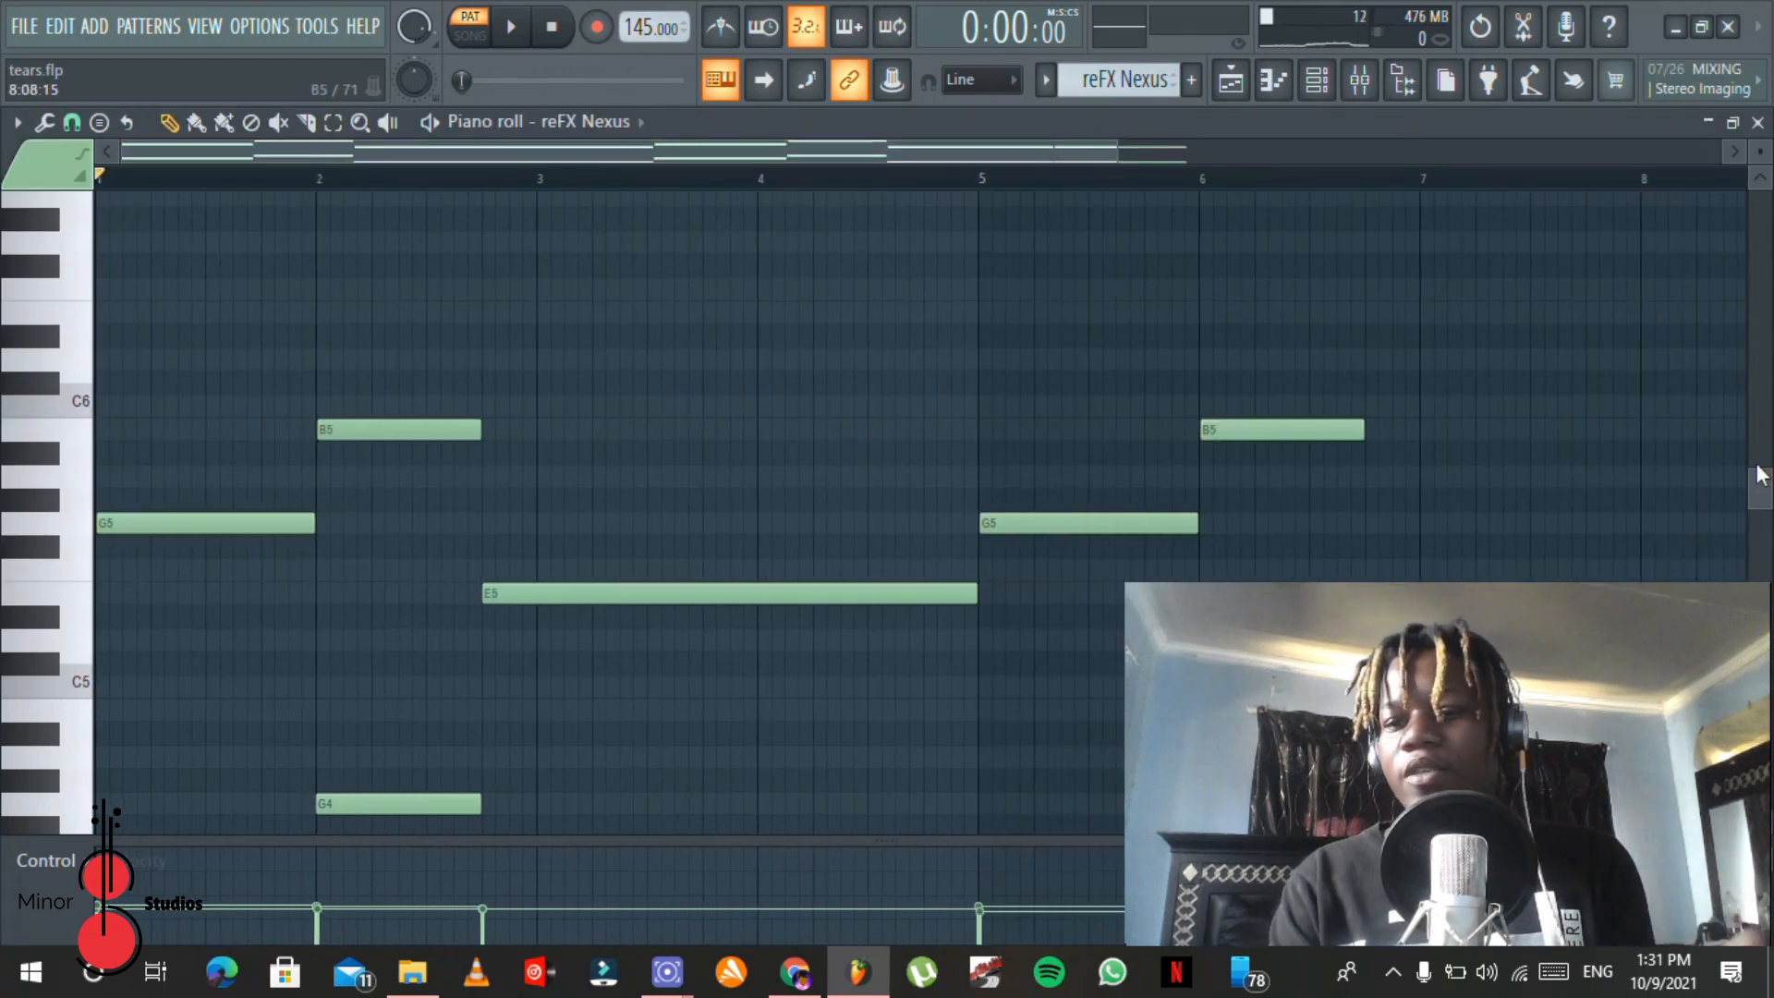
pyautogui.moveTo(1760, 489); pyautogui.dragTo(1760, 522)
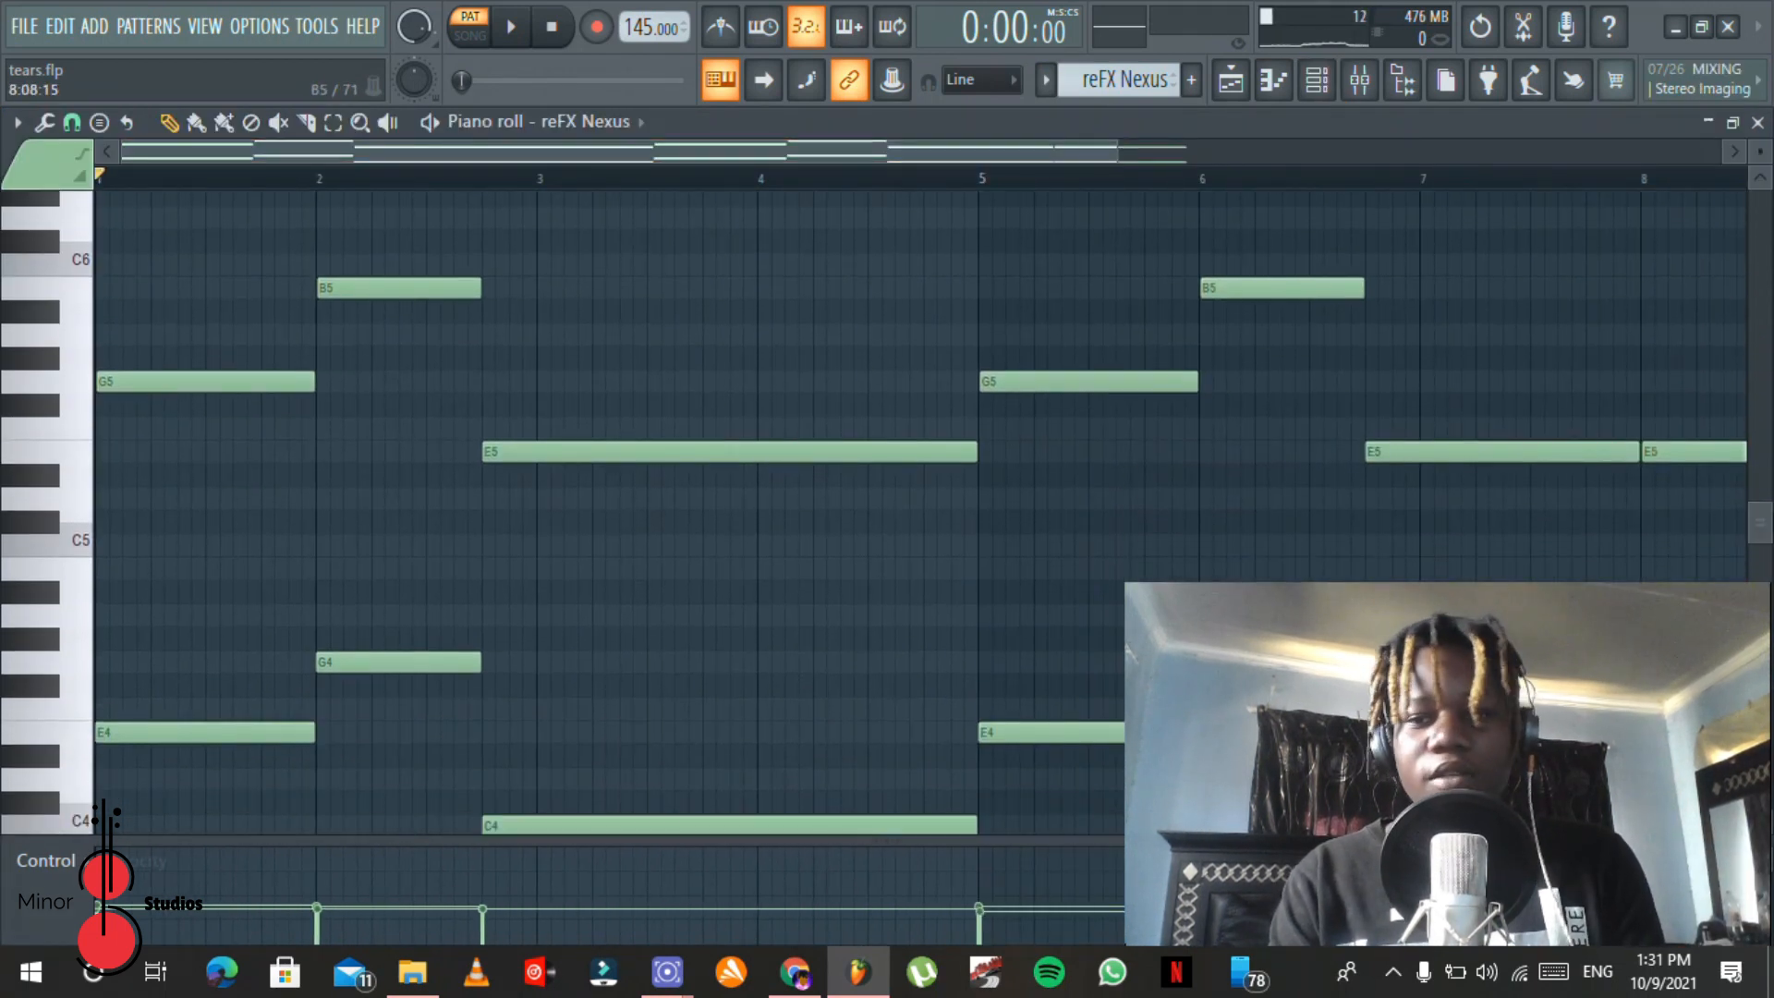
pyautogui.moveTo(1121, 151); pyautogui.dragTo(1585, 151)
pyautogui.press('space')
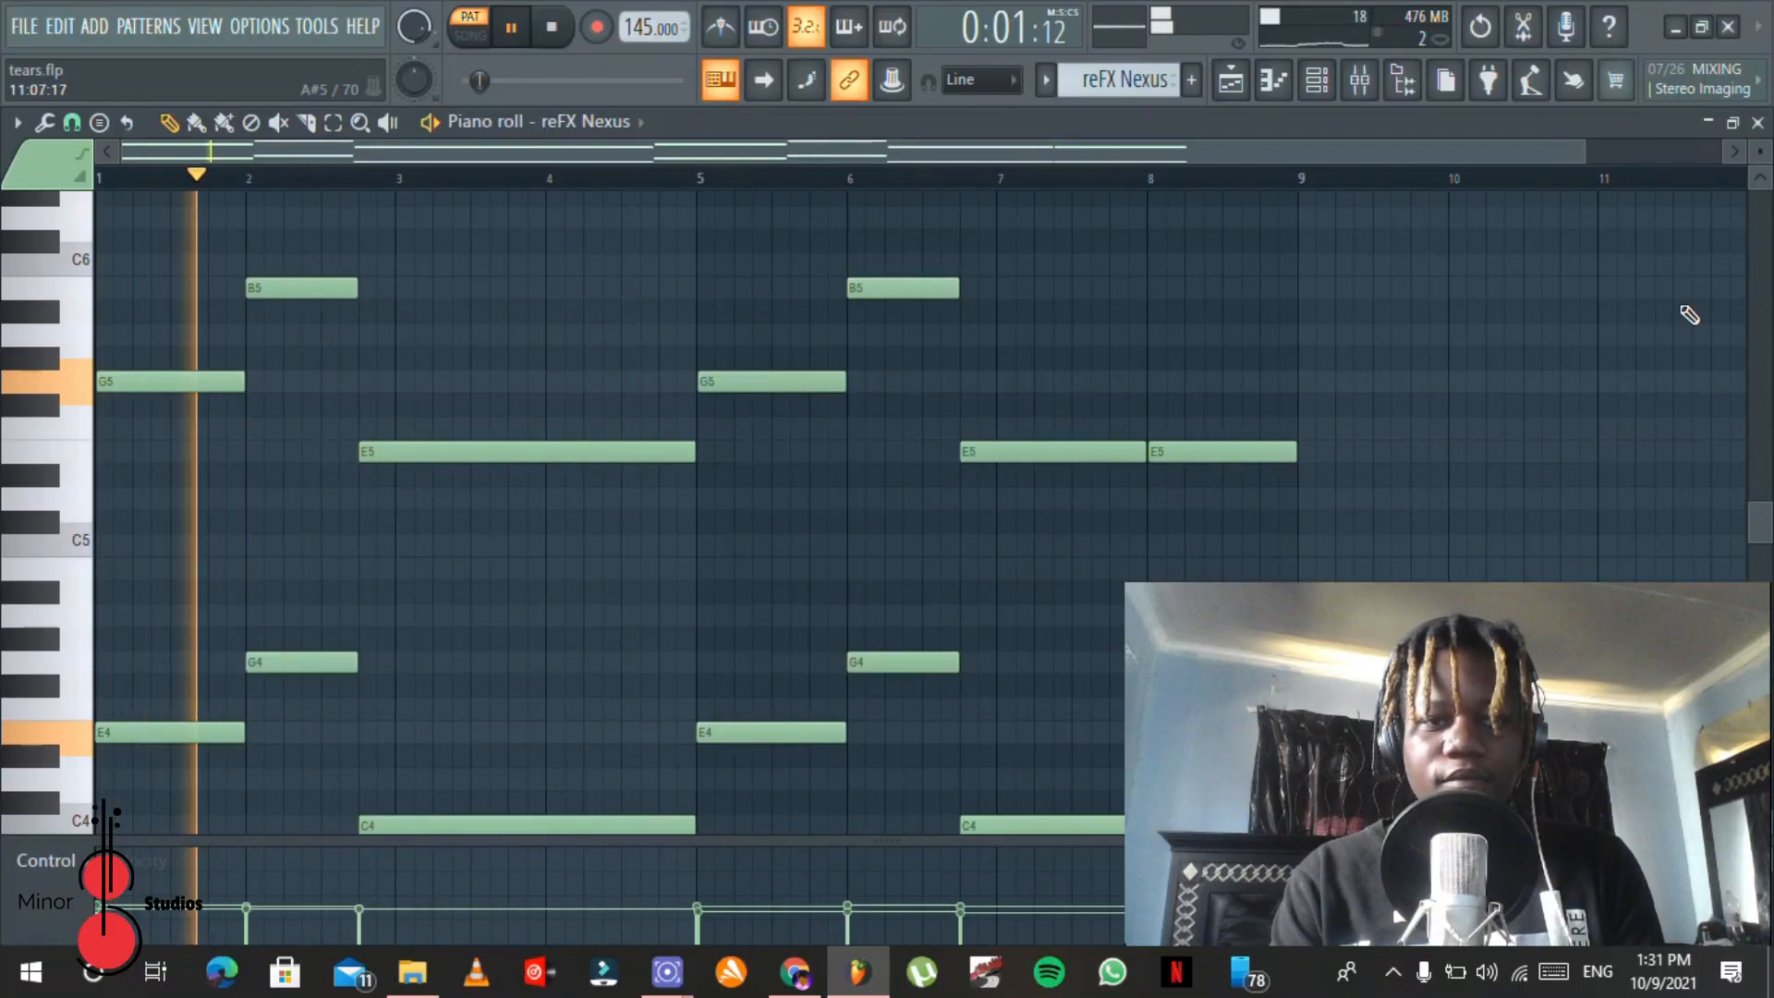
pyautogui.moveTo(1760, 531); pyautogui.dragTo(1763, 539)
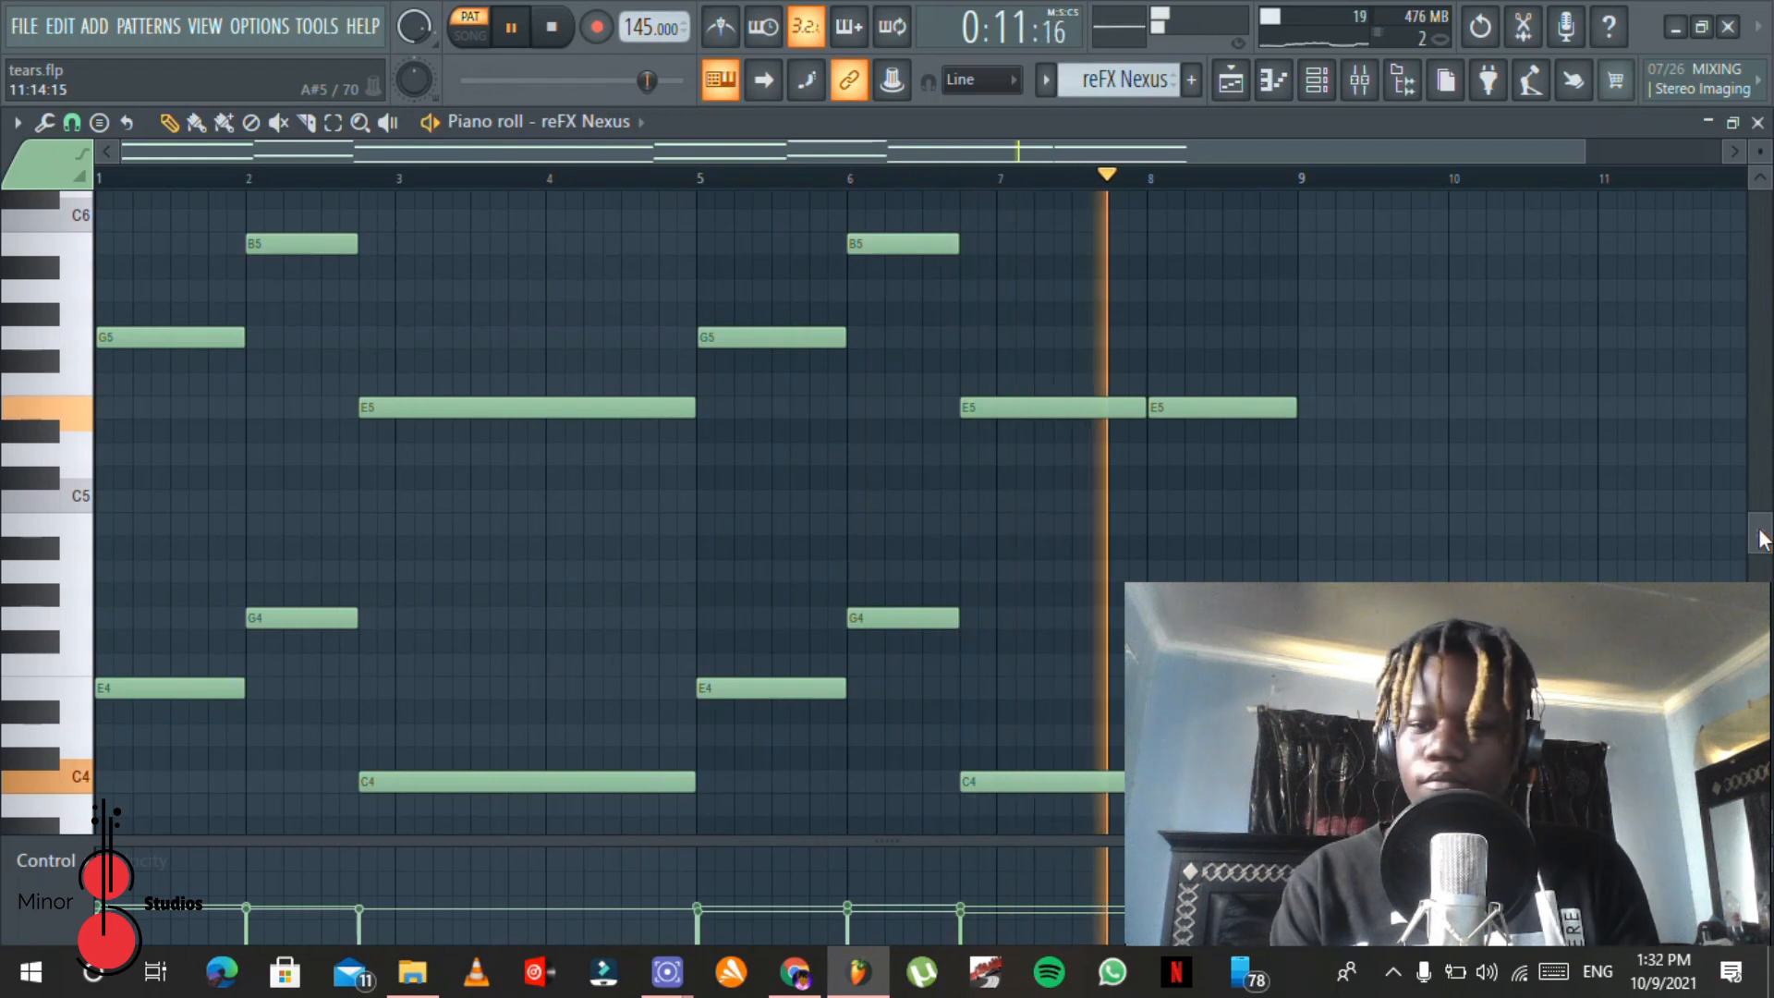
pyautogui.press('space')
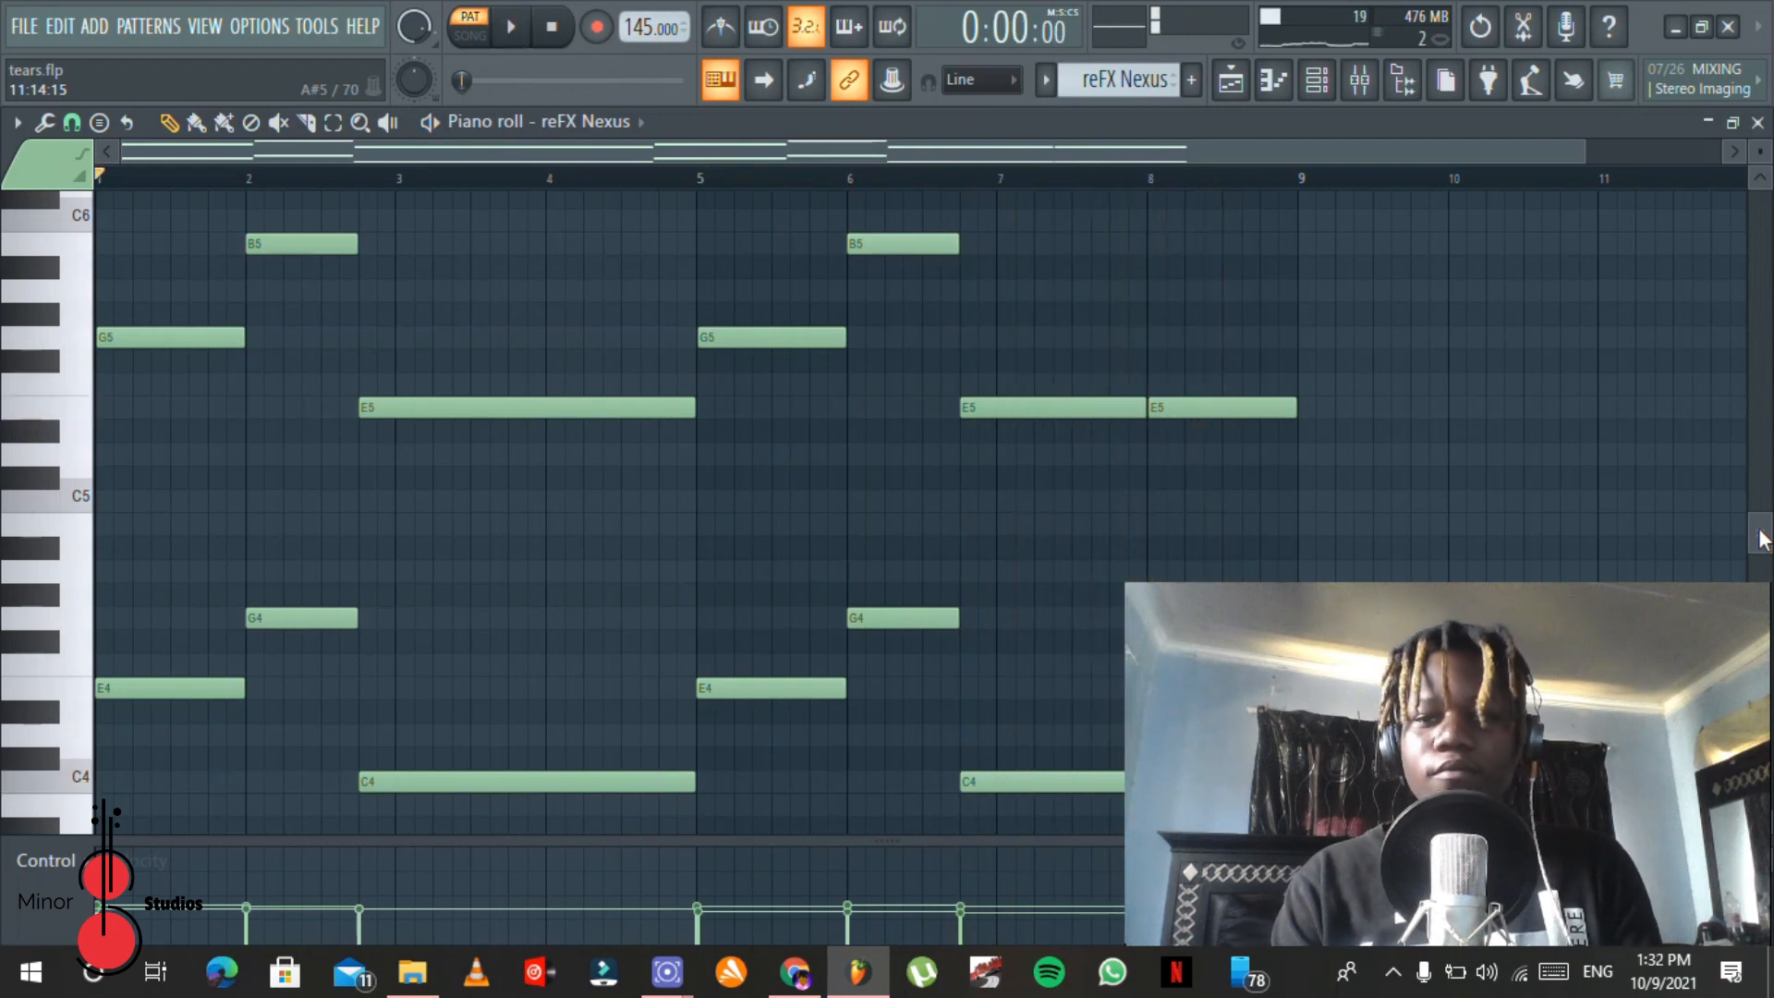
# Step: Examine the piano roll randomizer's level settings for the reFX Nexus notes and close it without applying anything
pyautogui.moveTo(1588, 145); pyautogui.dragTo(238, 124)
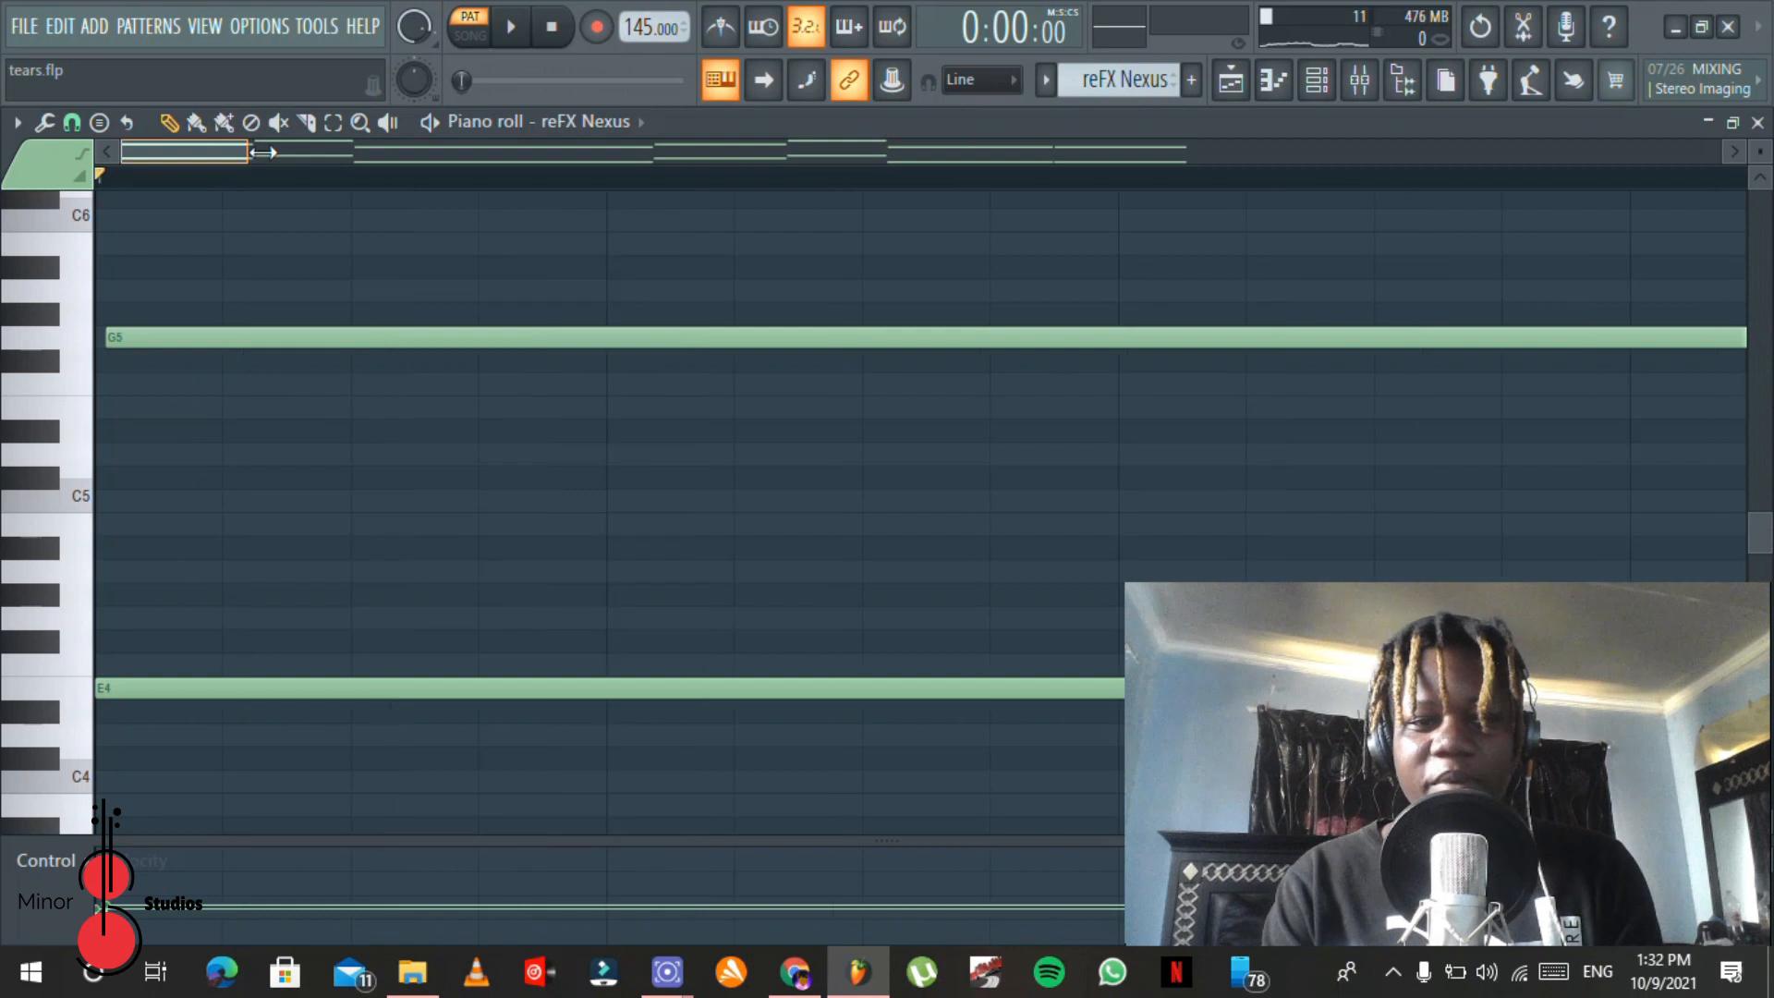
pyautogui.moveTo(263, 152); pyautogui.dragTo(747, 153)
pyautogui.click(61, 128)
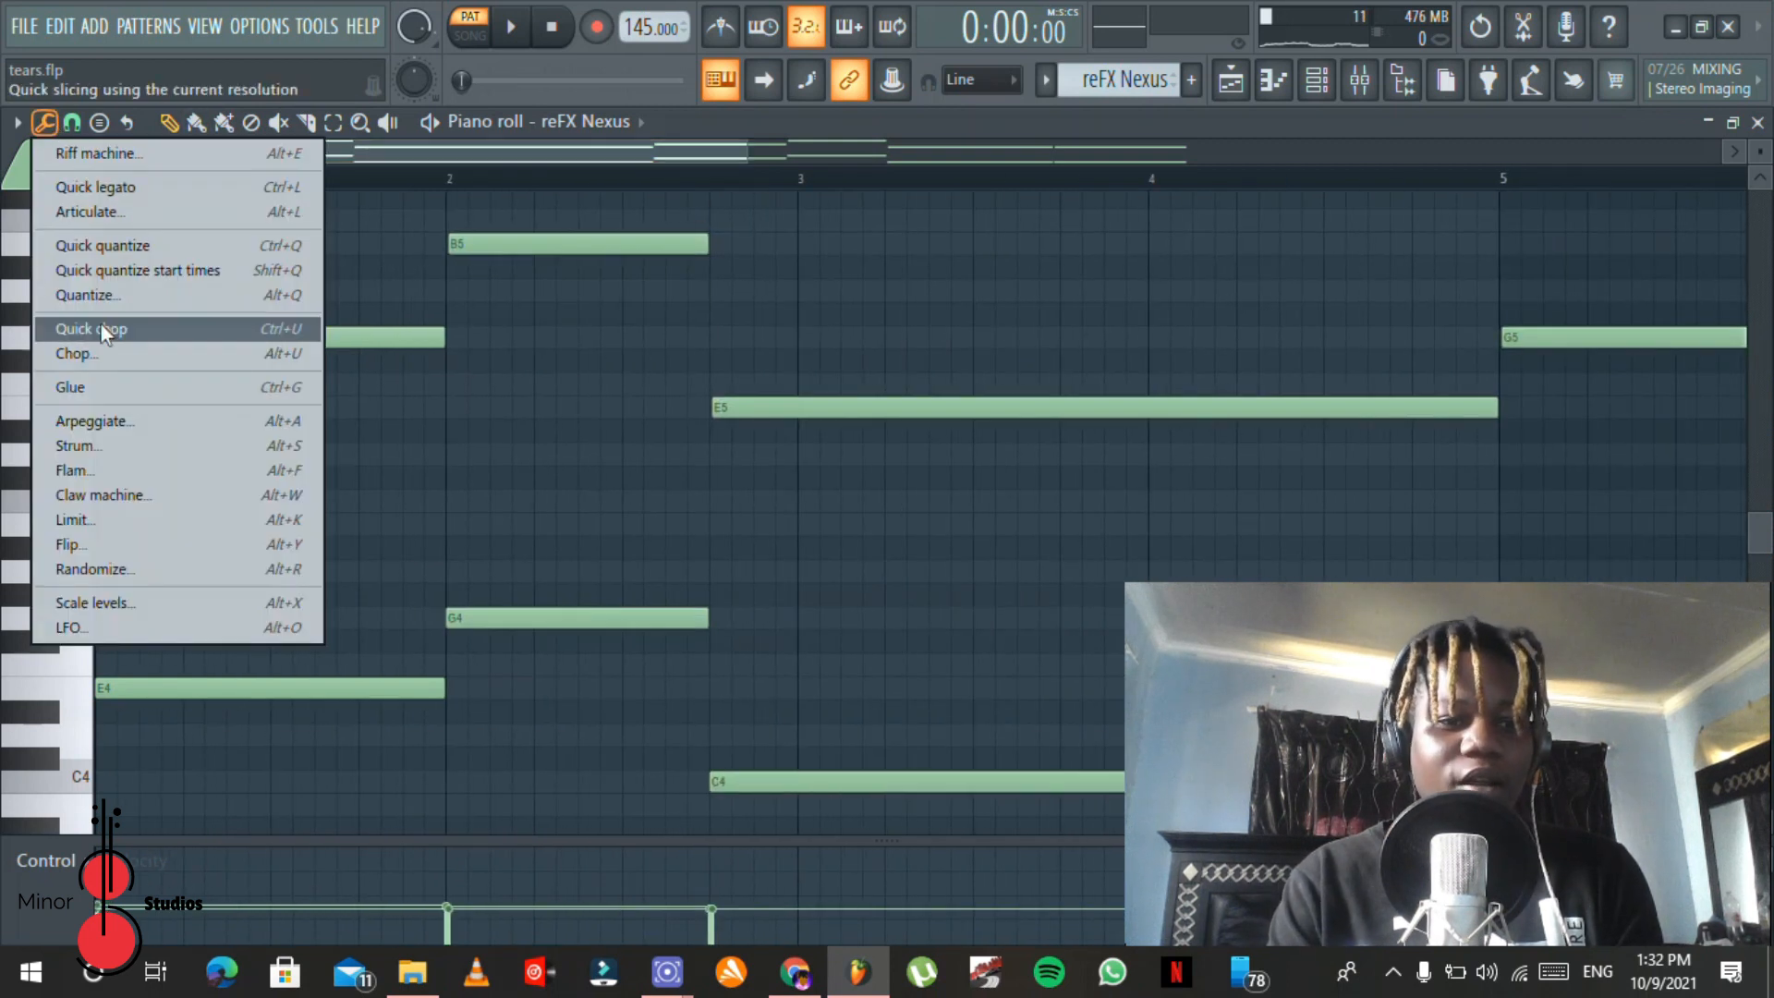
pyautogui.click(196, 565)
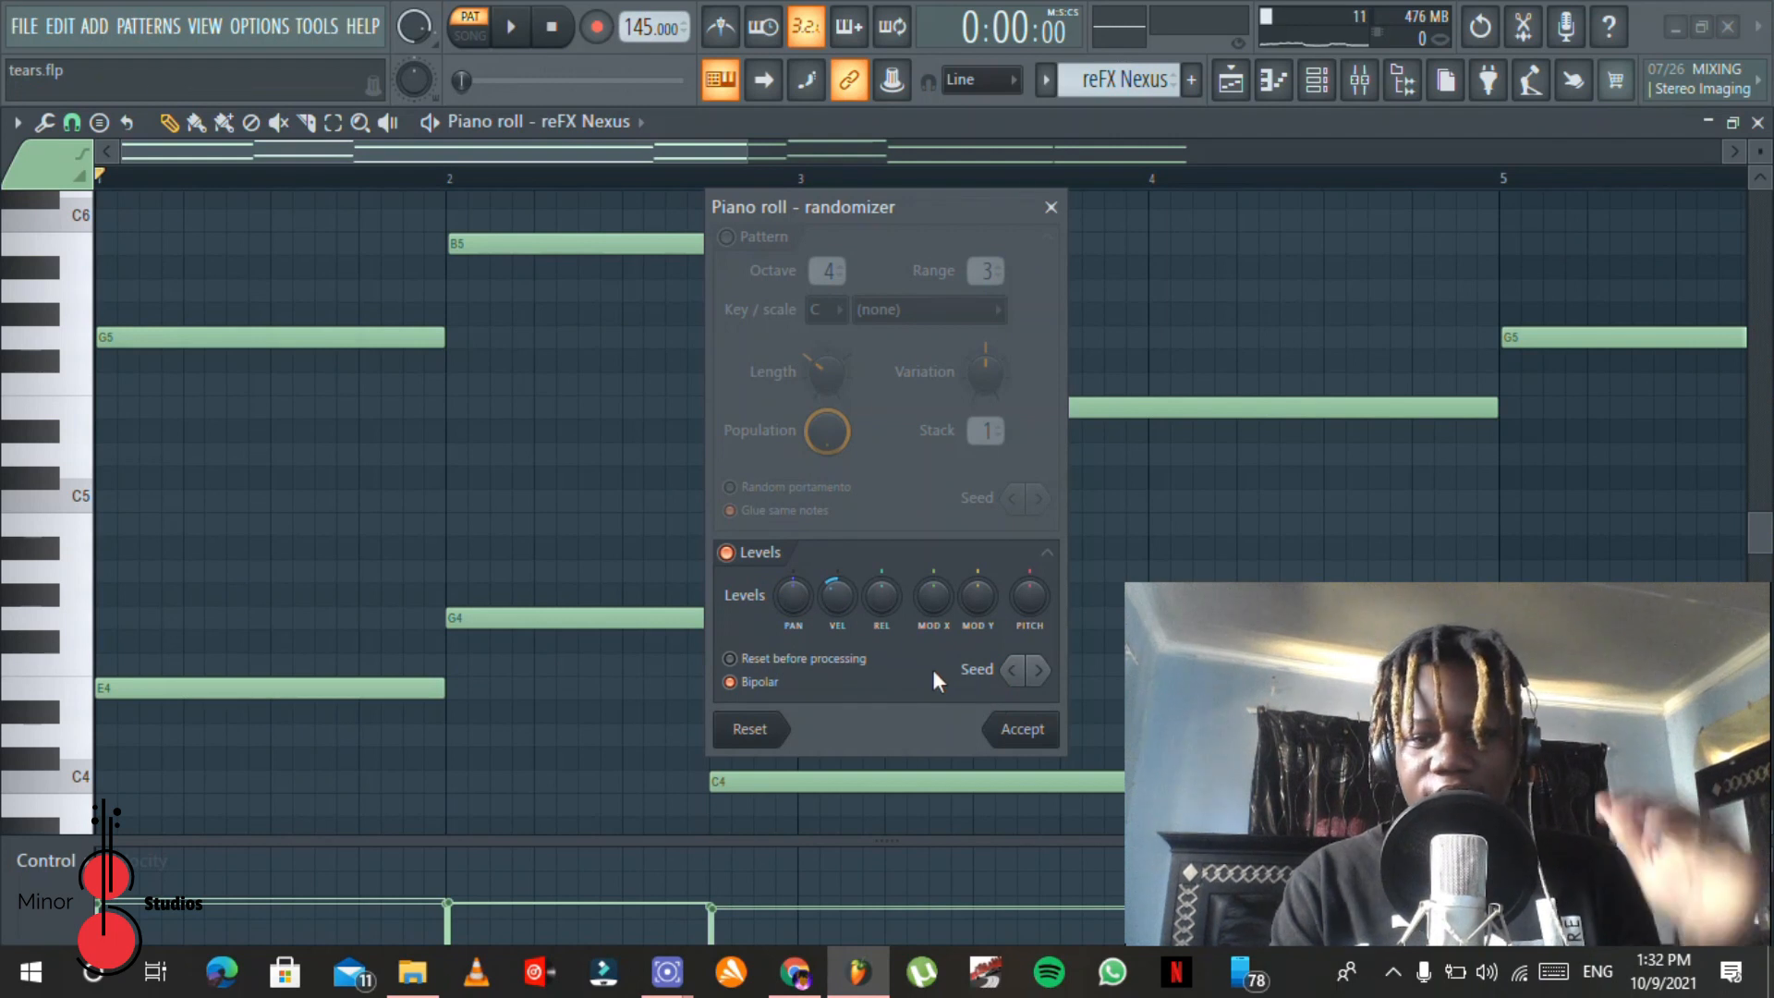
pyautogui.click(1052, 208)
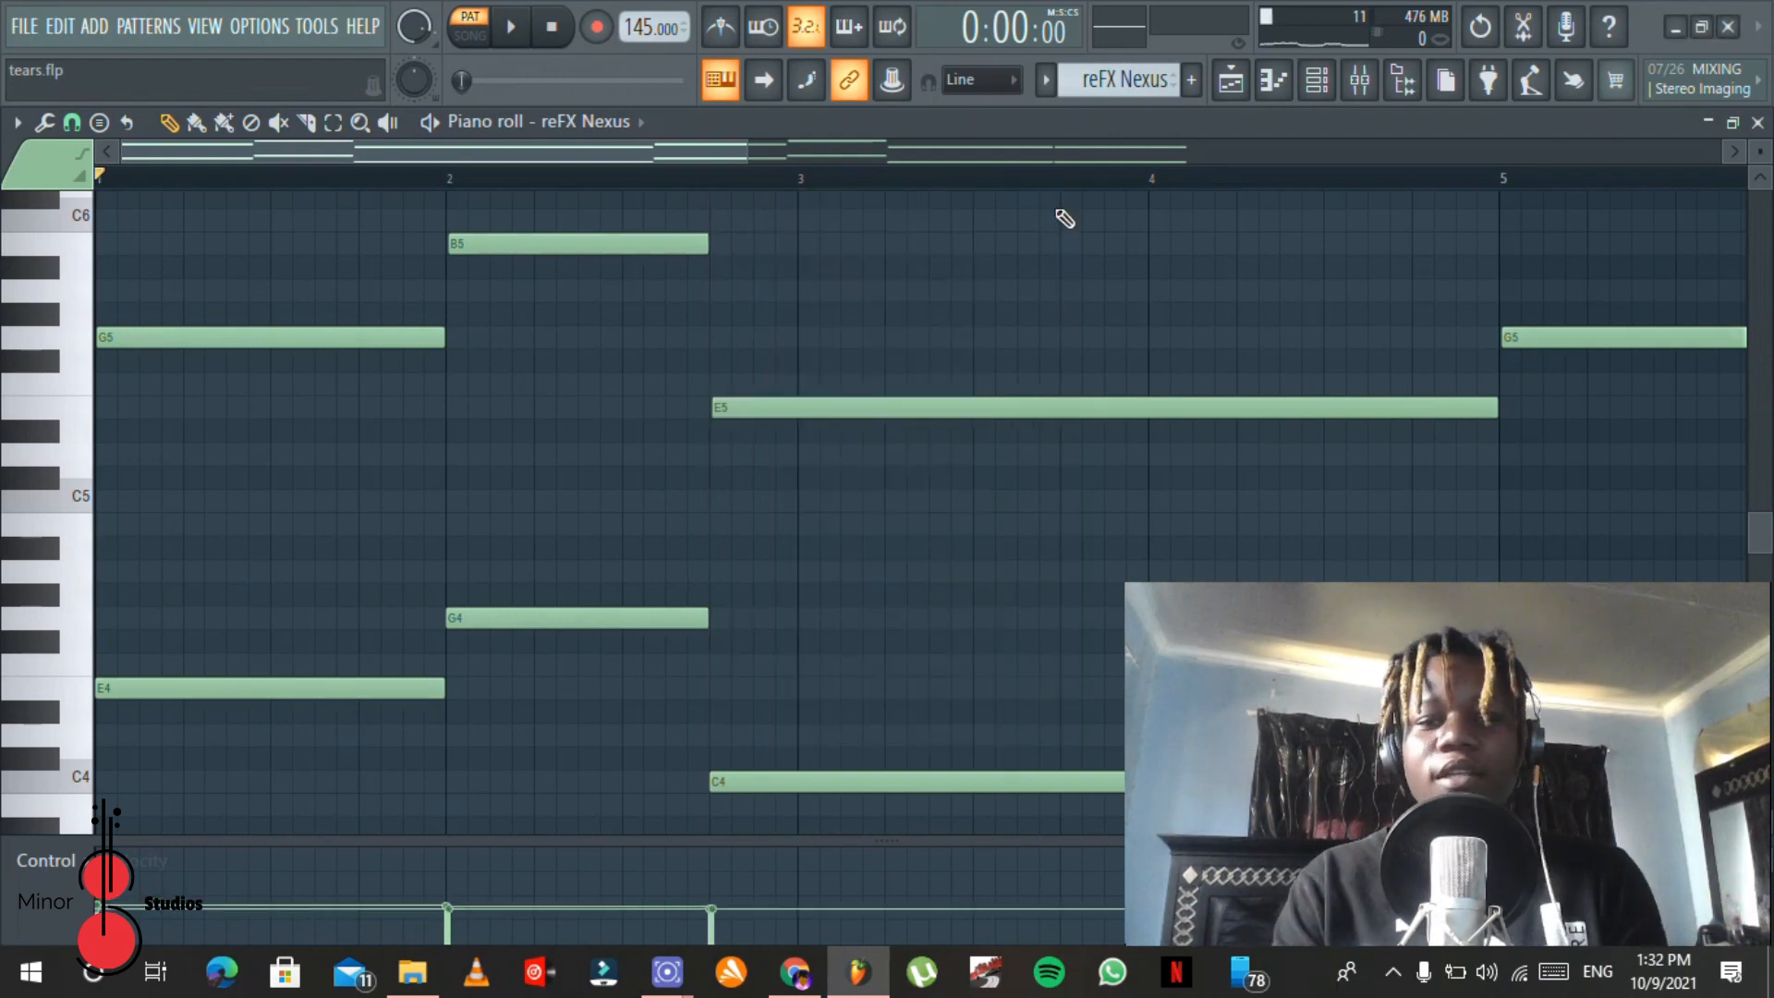
pyautogui.moveTo(746, 143); pyautogui.dragTo(1505, 214)
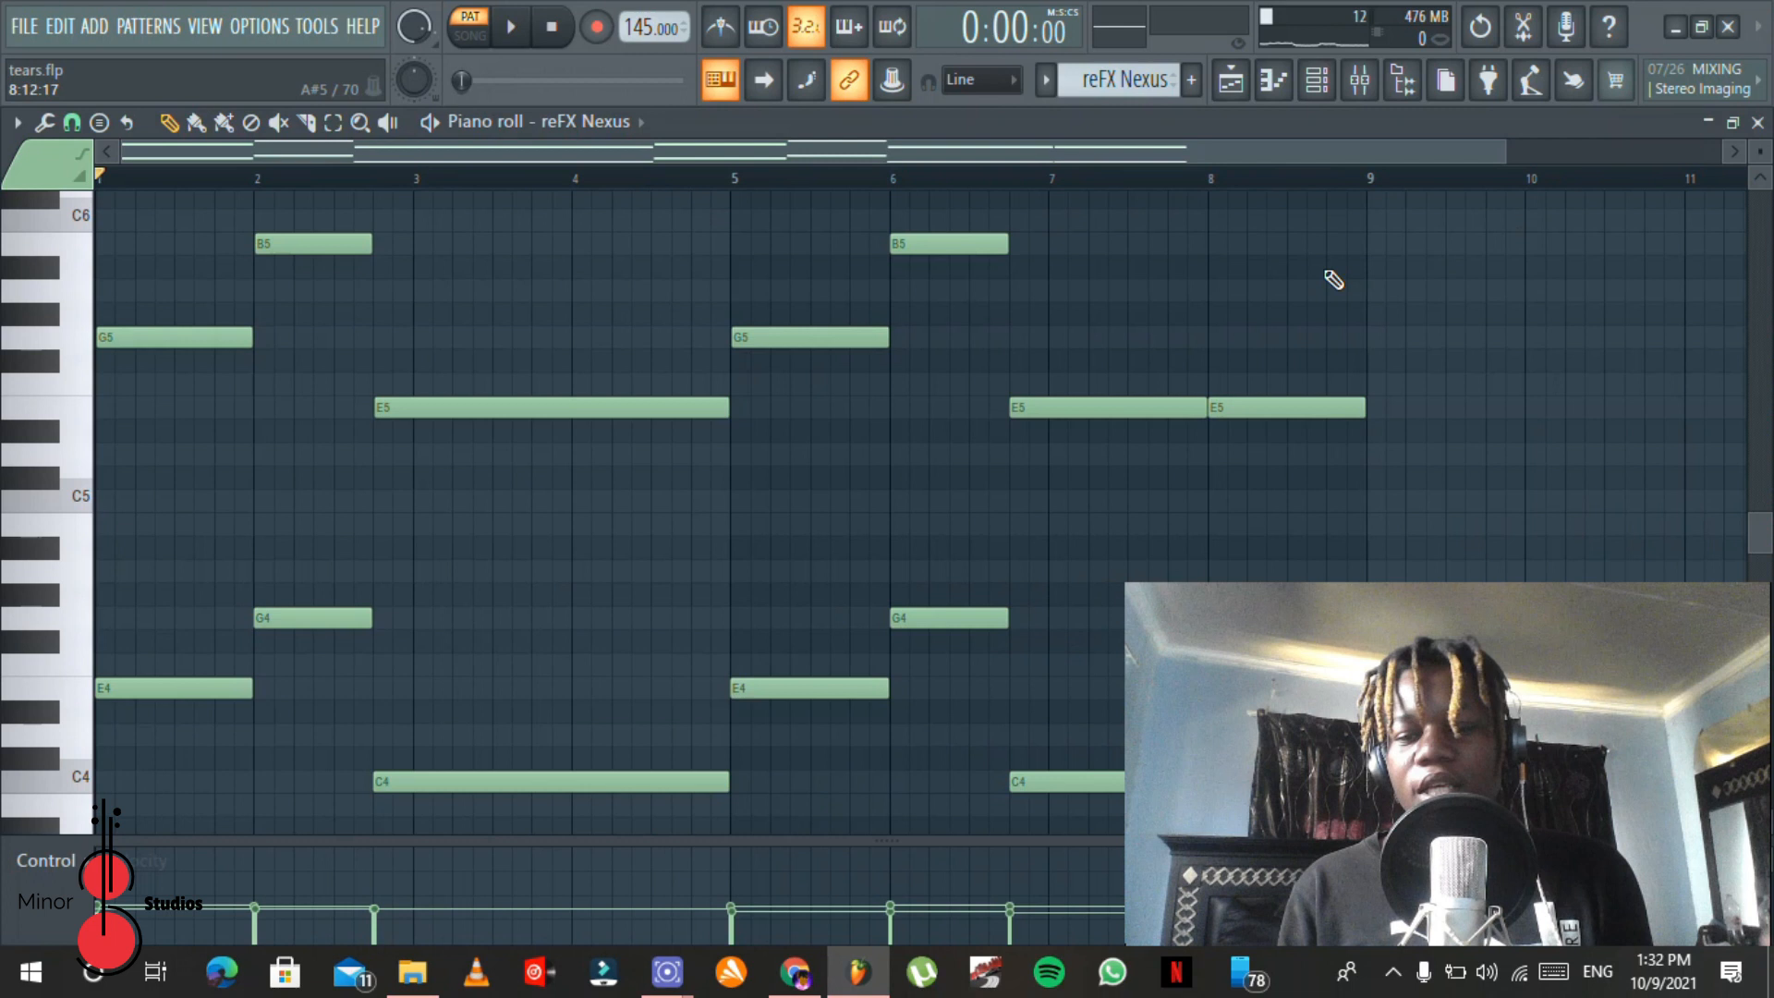
pyautogui.moveTo(1077, 158); pyautogui.dragTo(1398, 170)
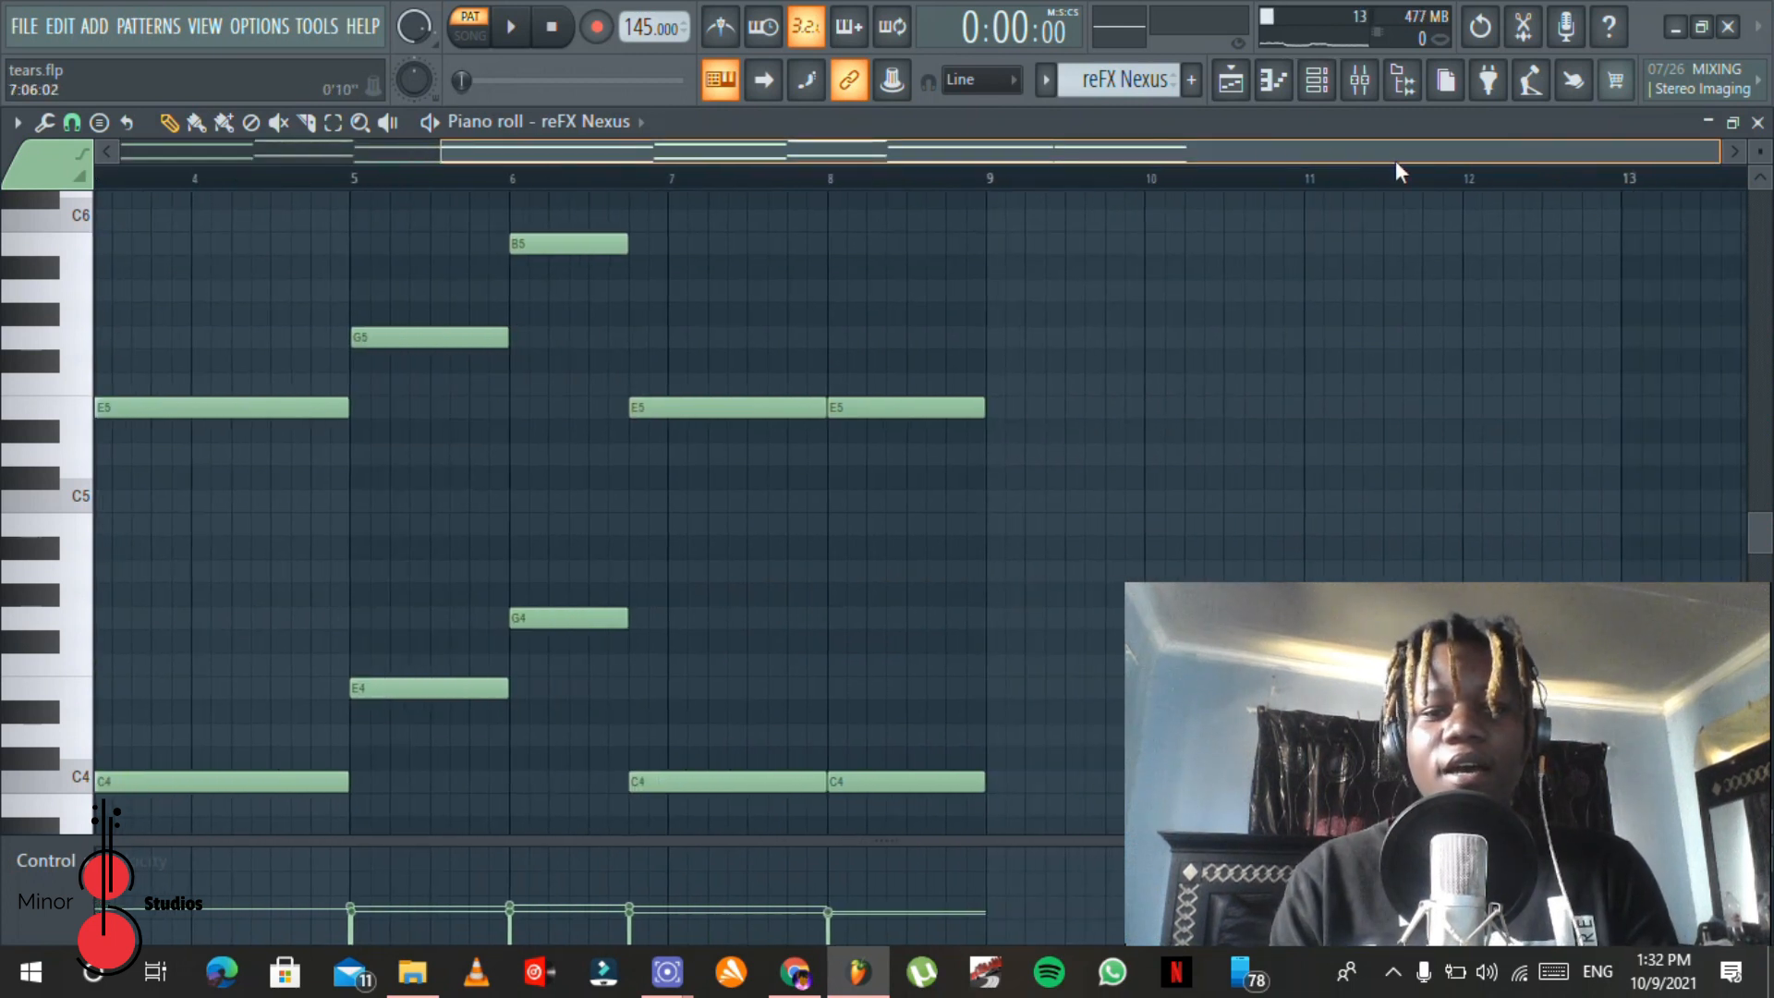
pyautogui.click(691, 177)
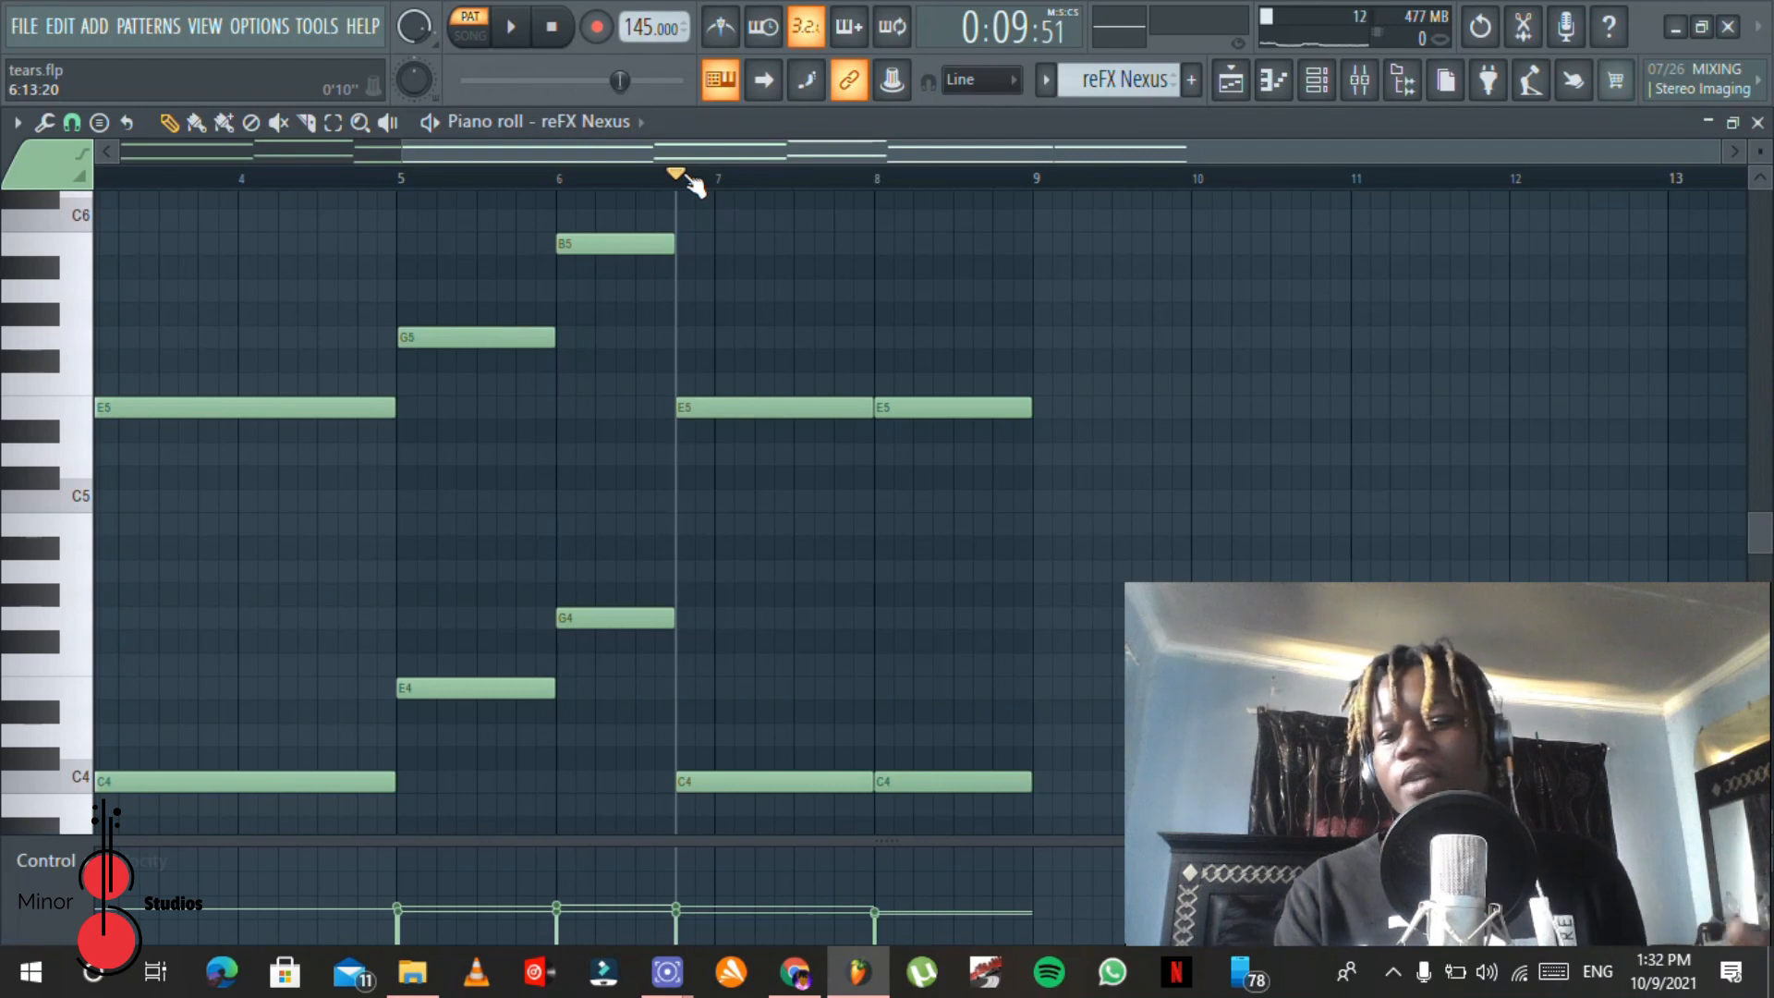
# Step: Open the Ample Guitar M II Lite clip from the playlist in the piano roll to view its notes
pyautogui.click(1230, 91)
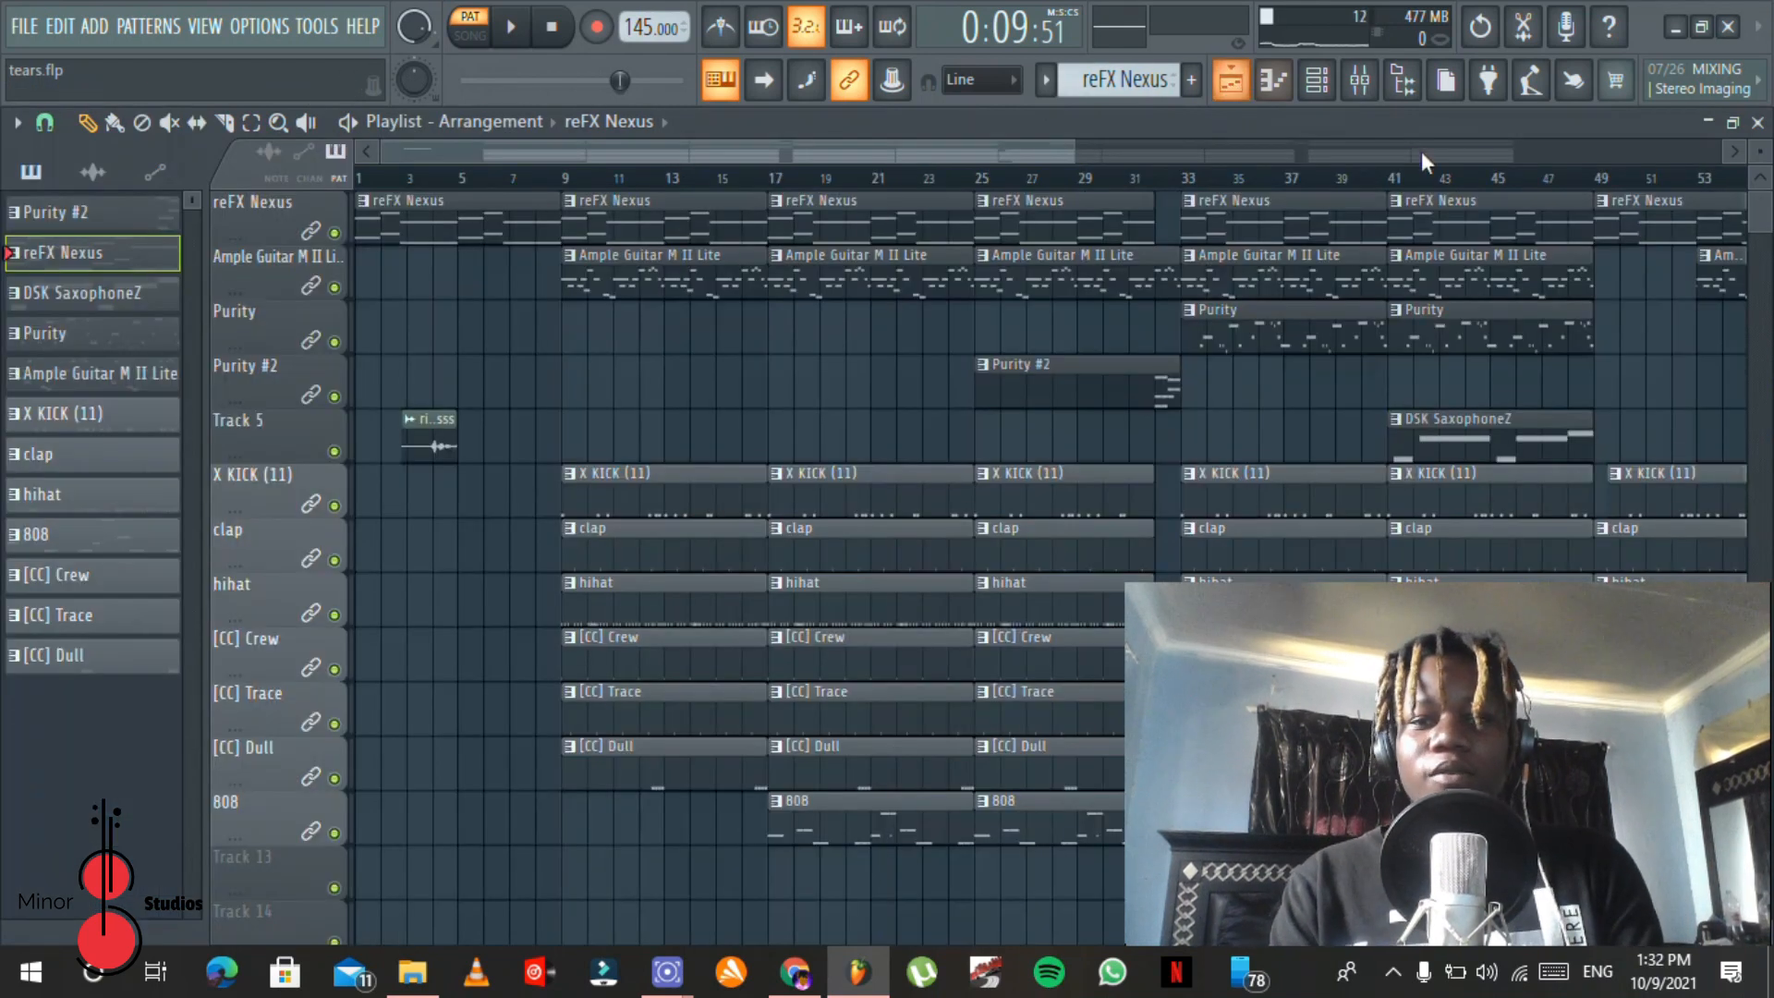
pyautogui.doubleClick(671, 277)
pyautogui.moveTo(650, 148); pyautogui.dragTo(249, 150)
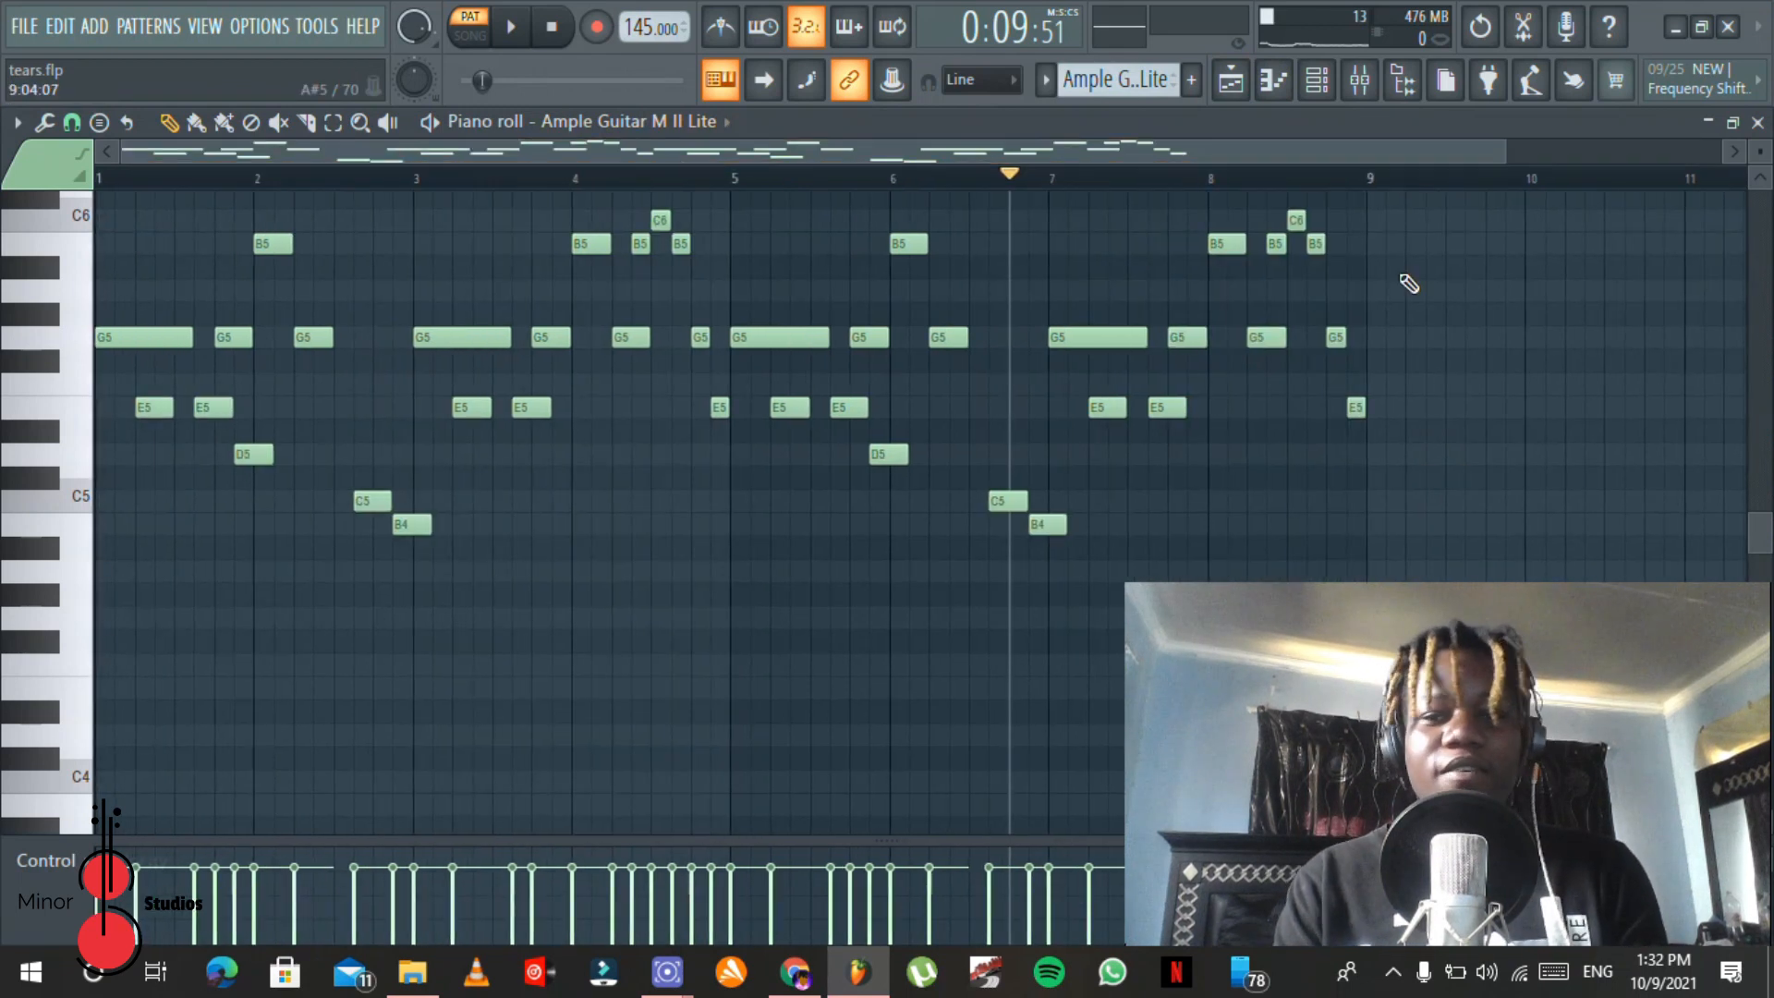
pyautogui.scroll(3, 1765, 541)
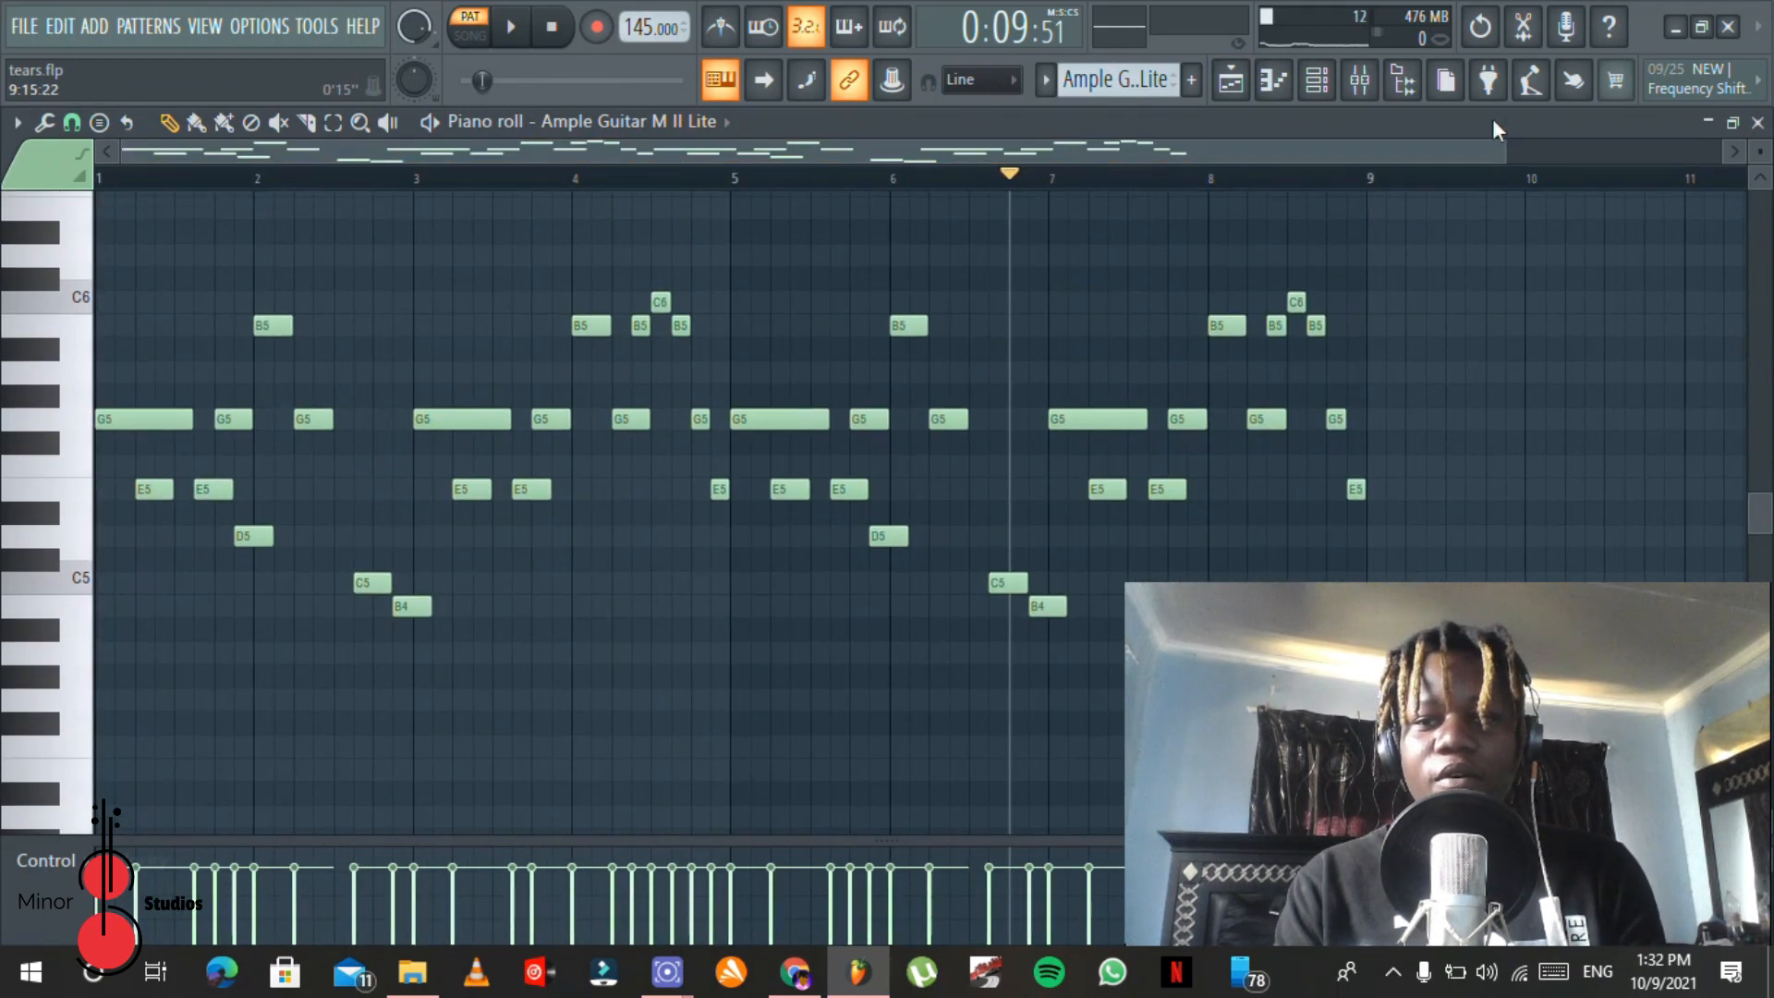
# Step: Open the Ample Guitar M II Lite instrument from the channel rack to view its interface
pyautogui.click(1317, 80)
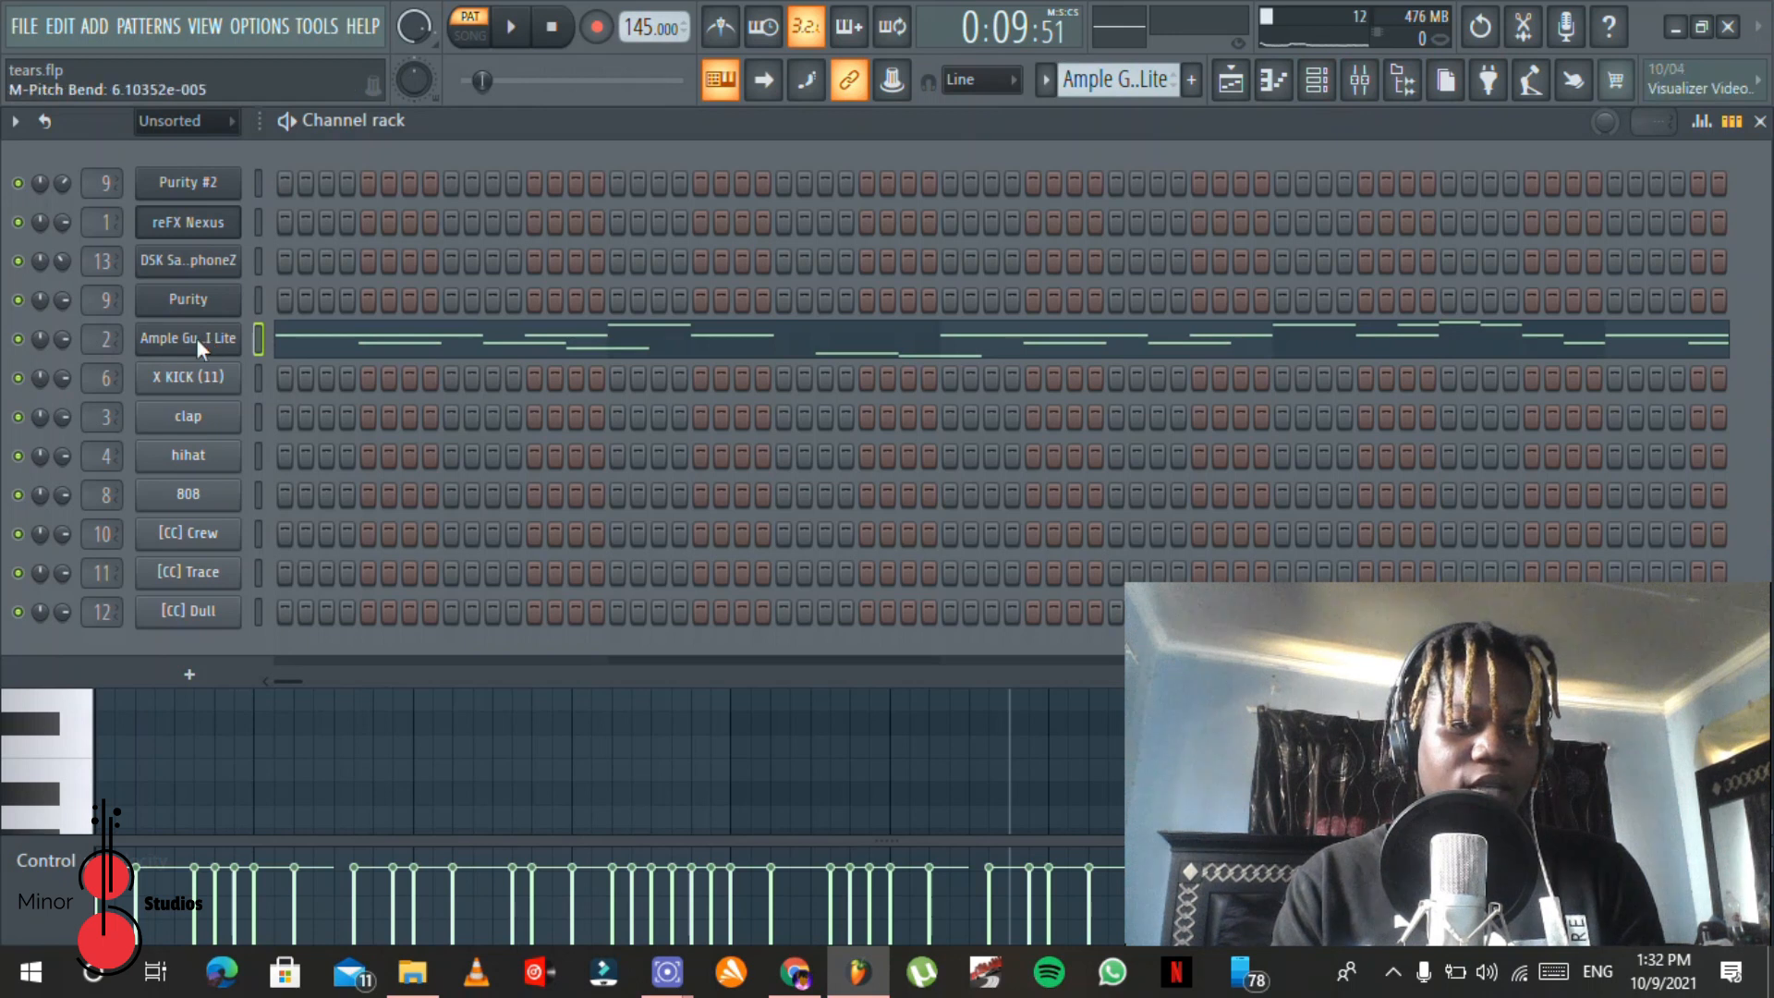
pyautogui.click(197, 338)
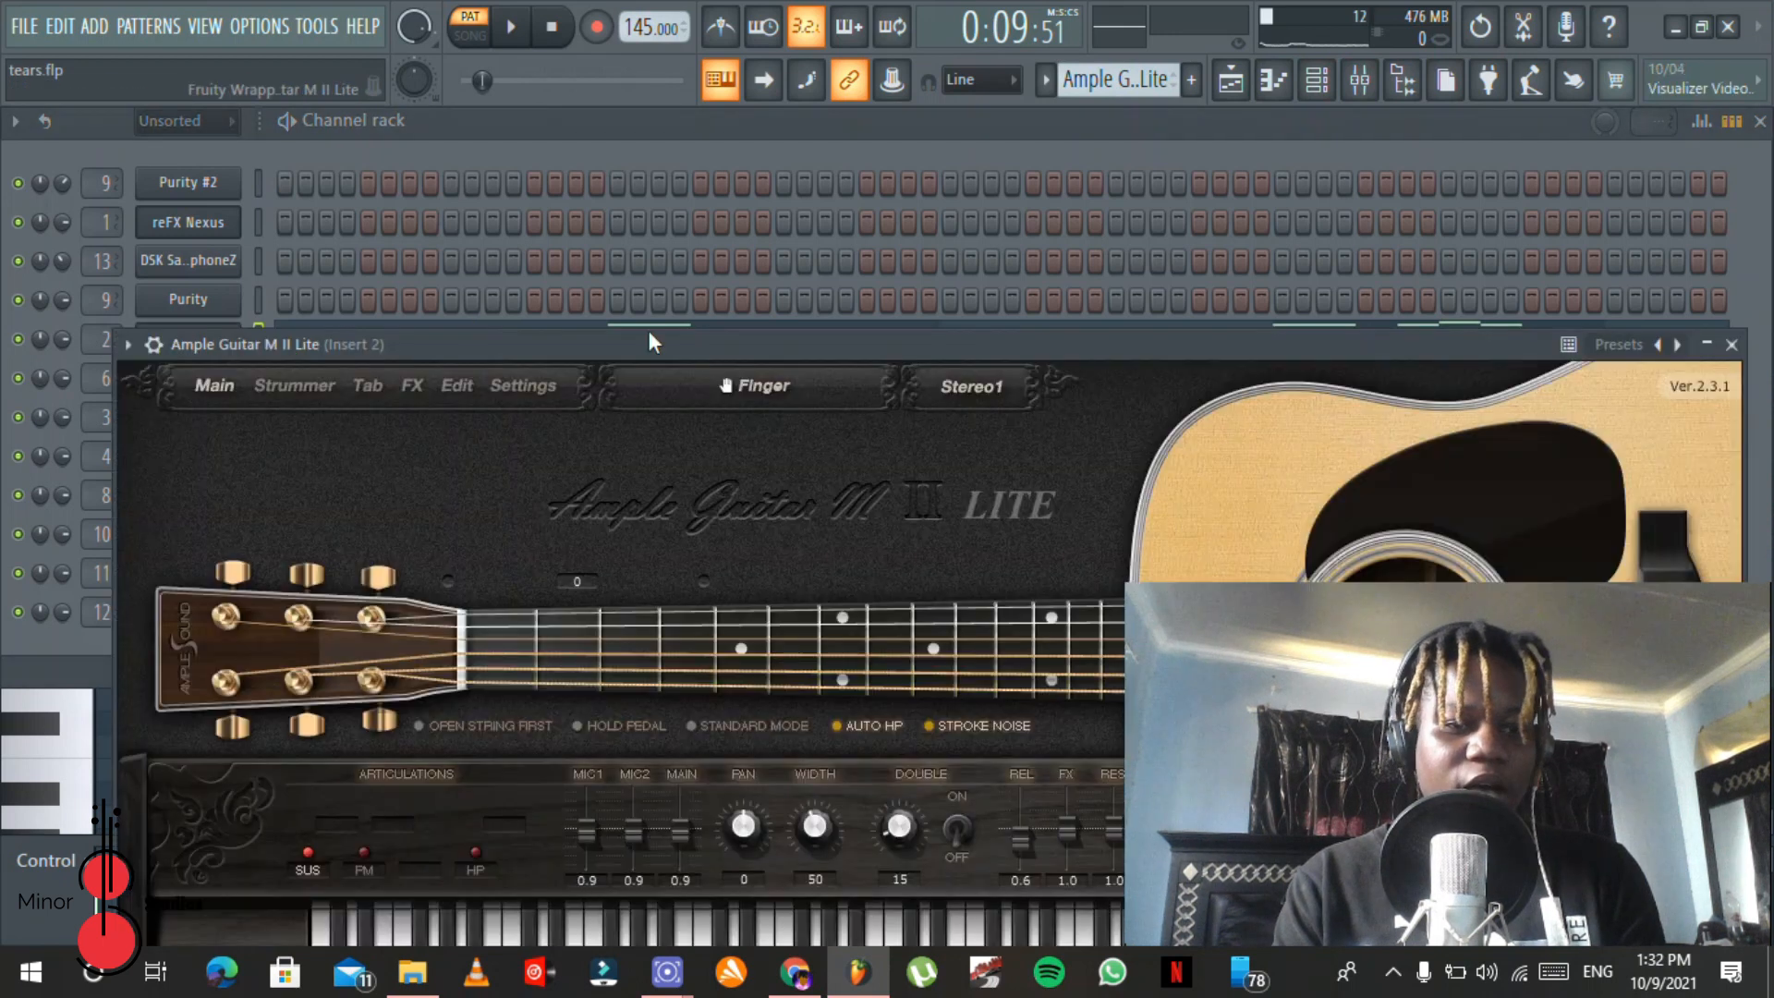
pyautogui.click(545, 140)
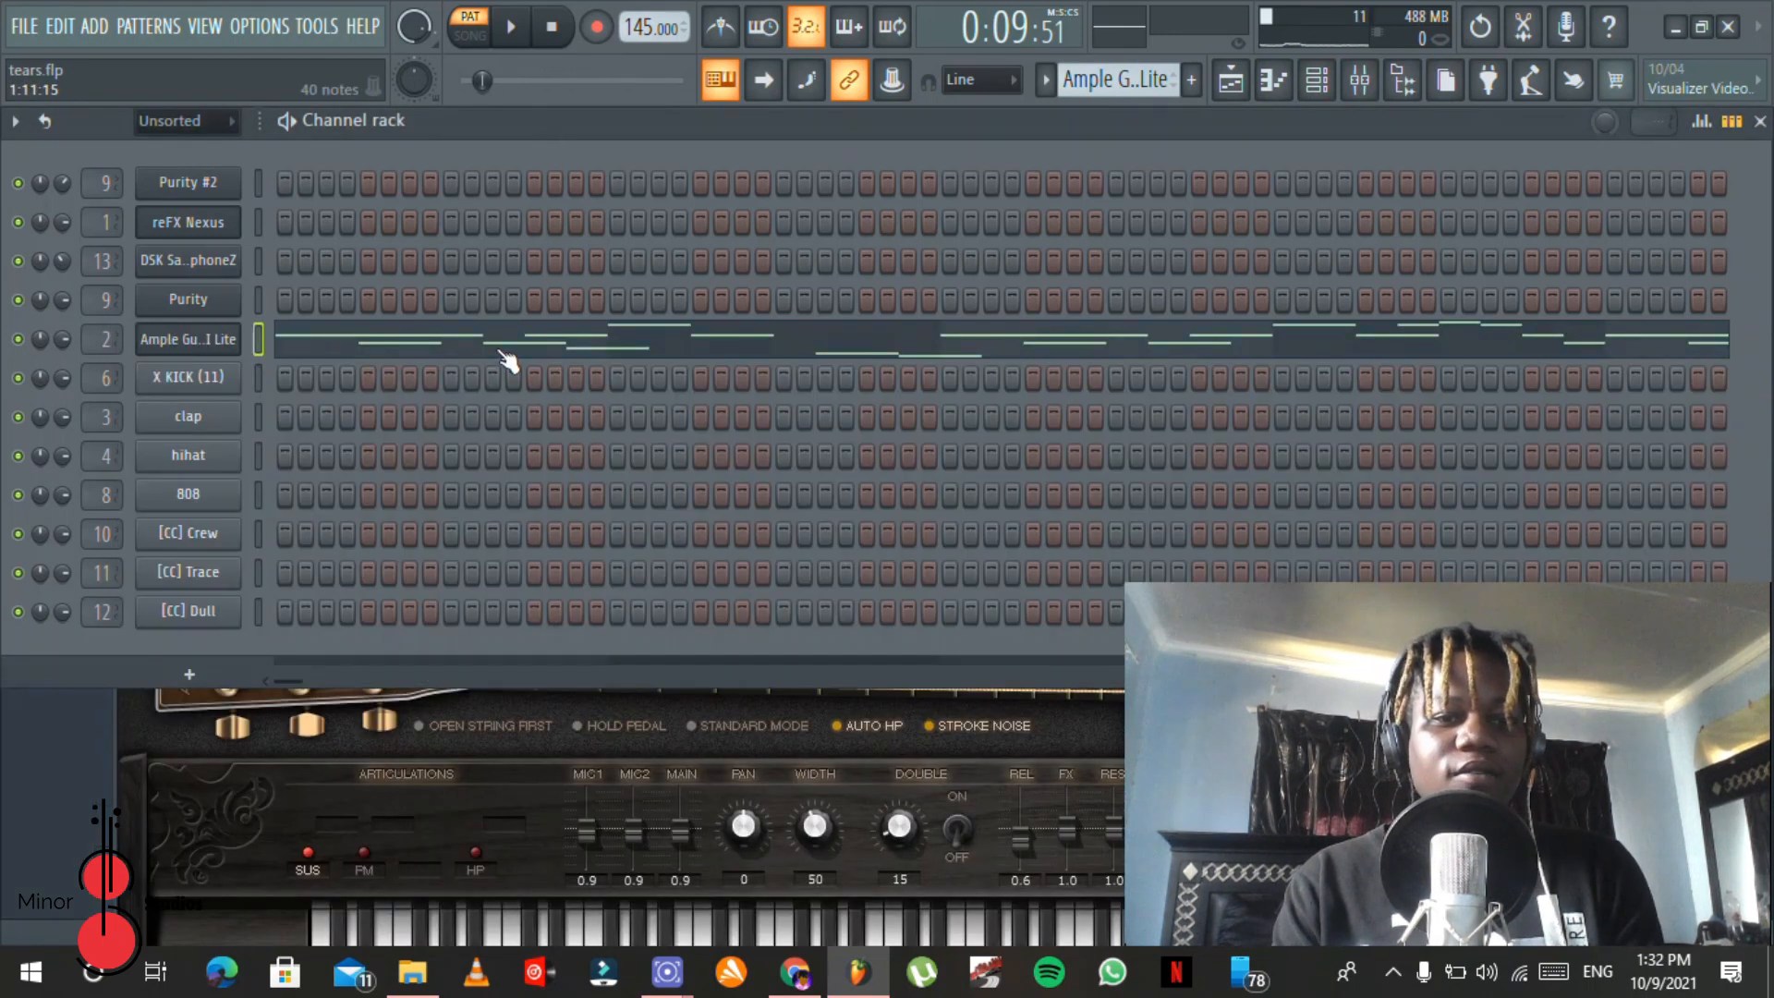
# Step: Reopen the Ample Guitar M II Lite notes in the piano roll, play the melody from the start, and stop it
pyautogui.click(506, 359)
pyautogui.click(557, 36)
pyautogui.press('space')
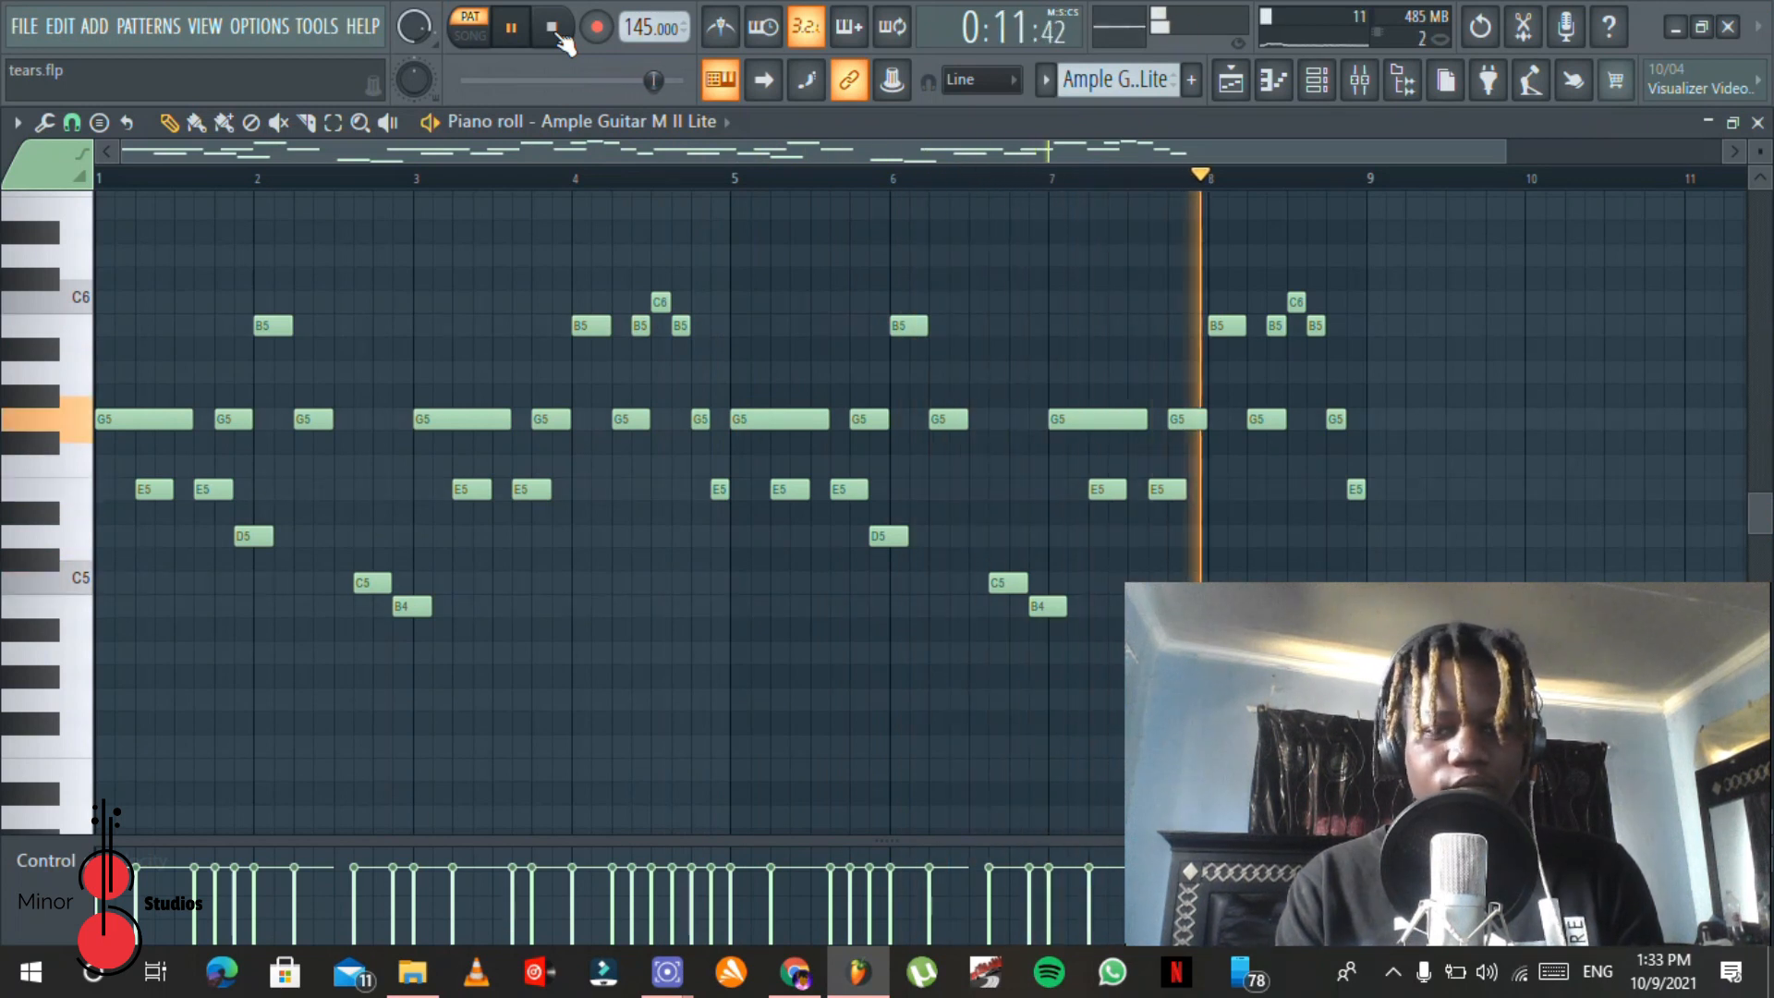
pyautogui.click(559, 37)
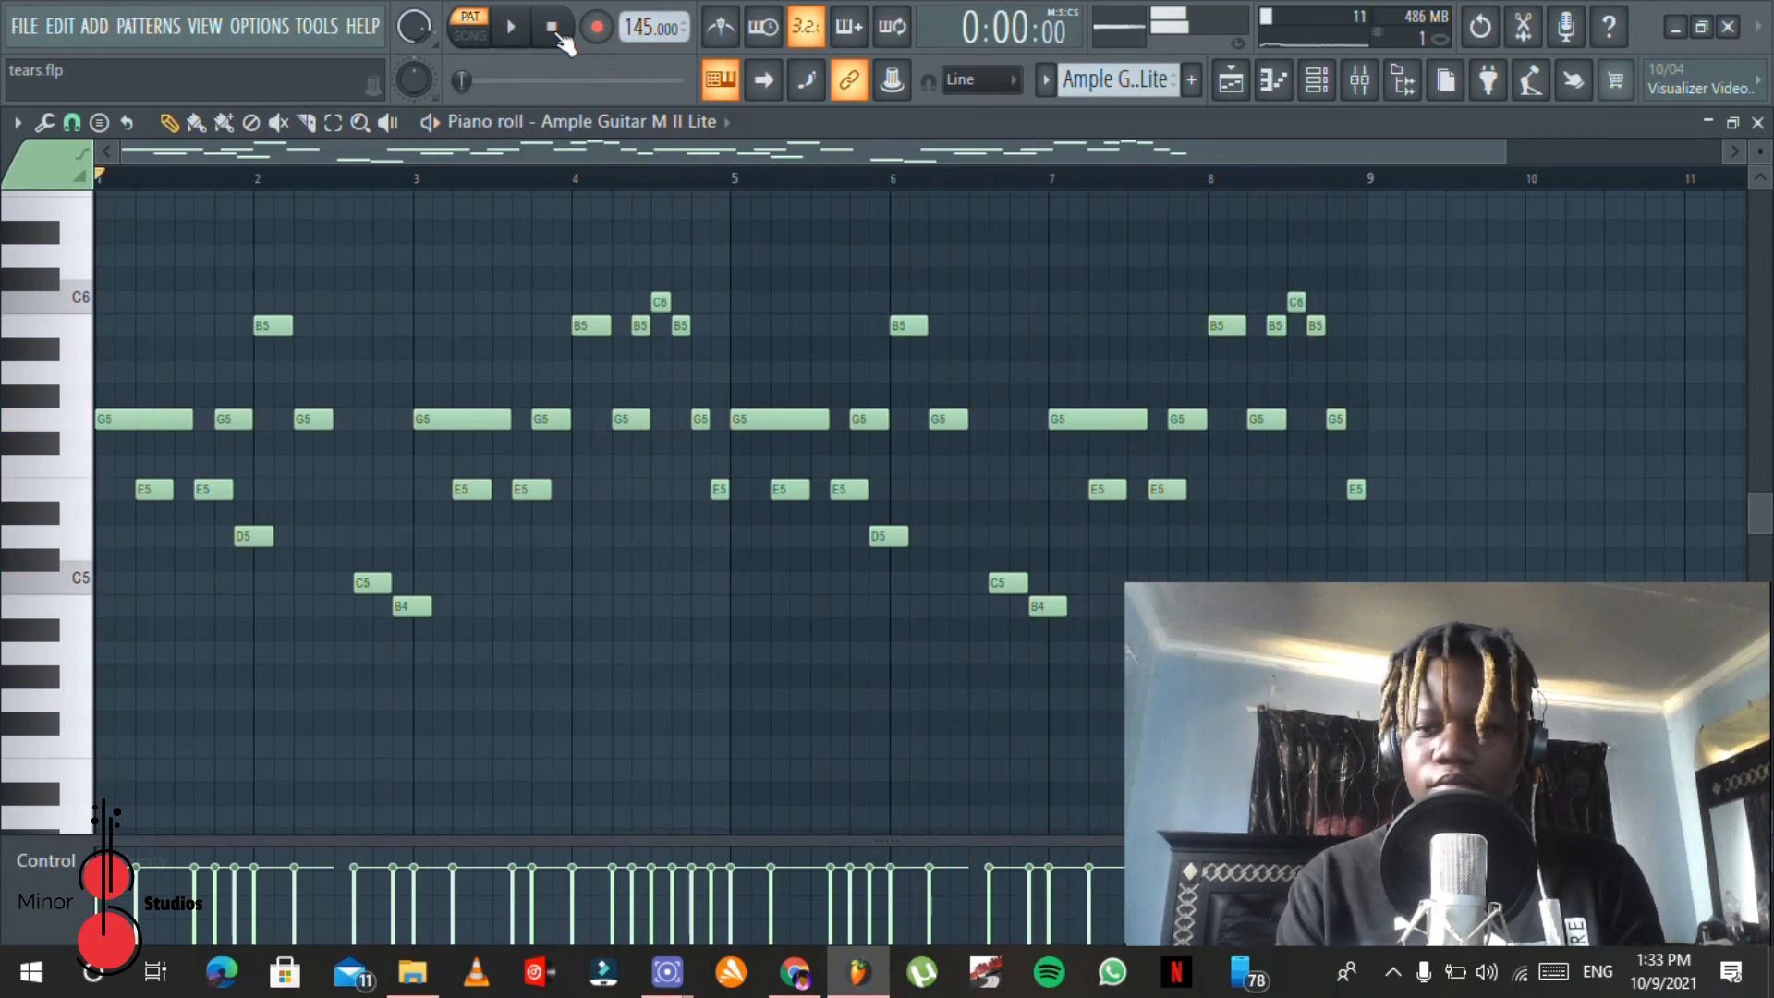
# Step: Open Fruity Reeverb 2 on mixer Insert 2 and play the guitar pattern through it
pyautogui.click(1359, 79)
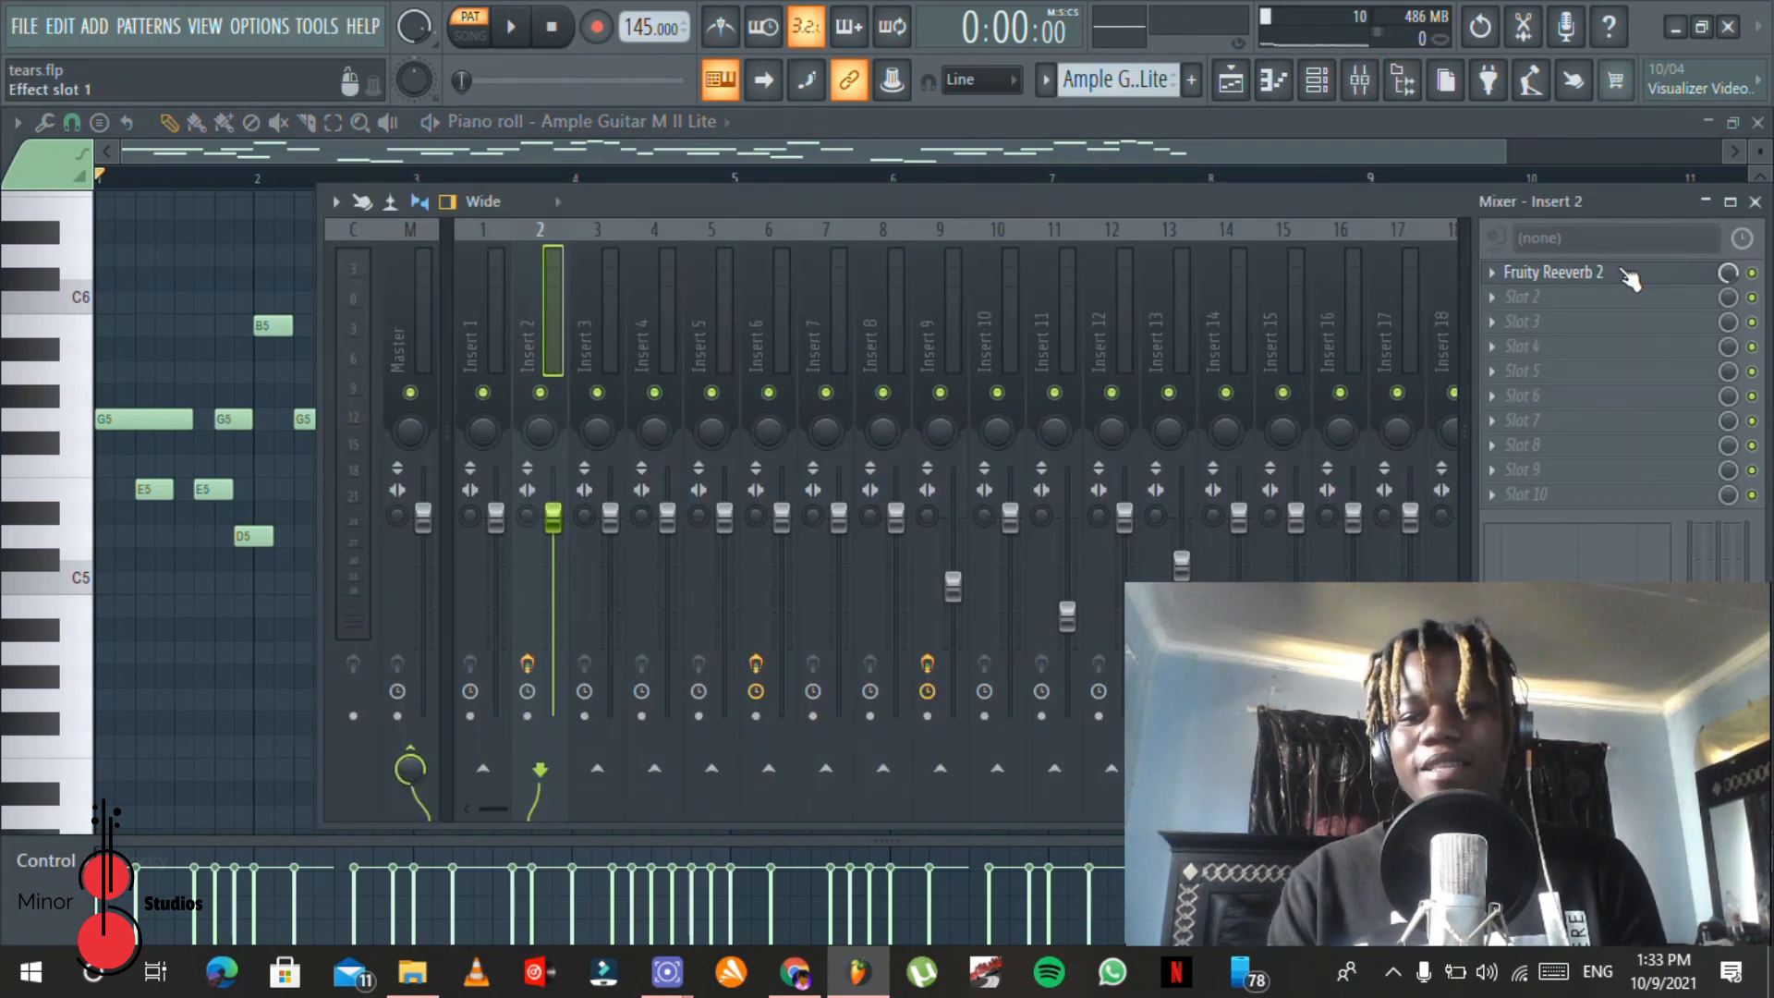
pyautogui.click(1630, 279)
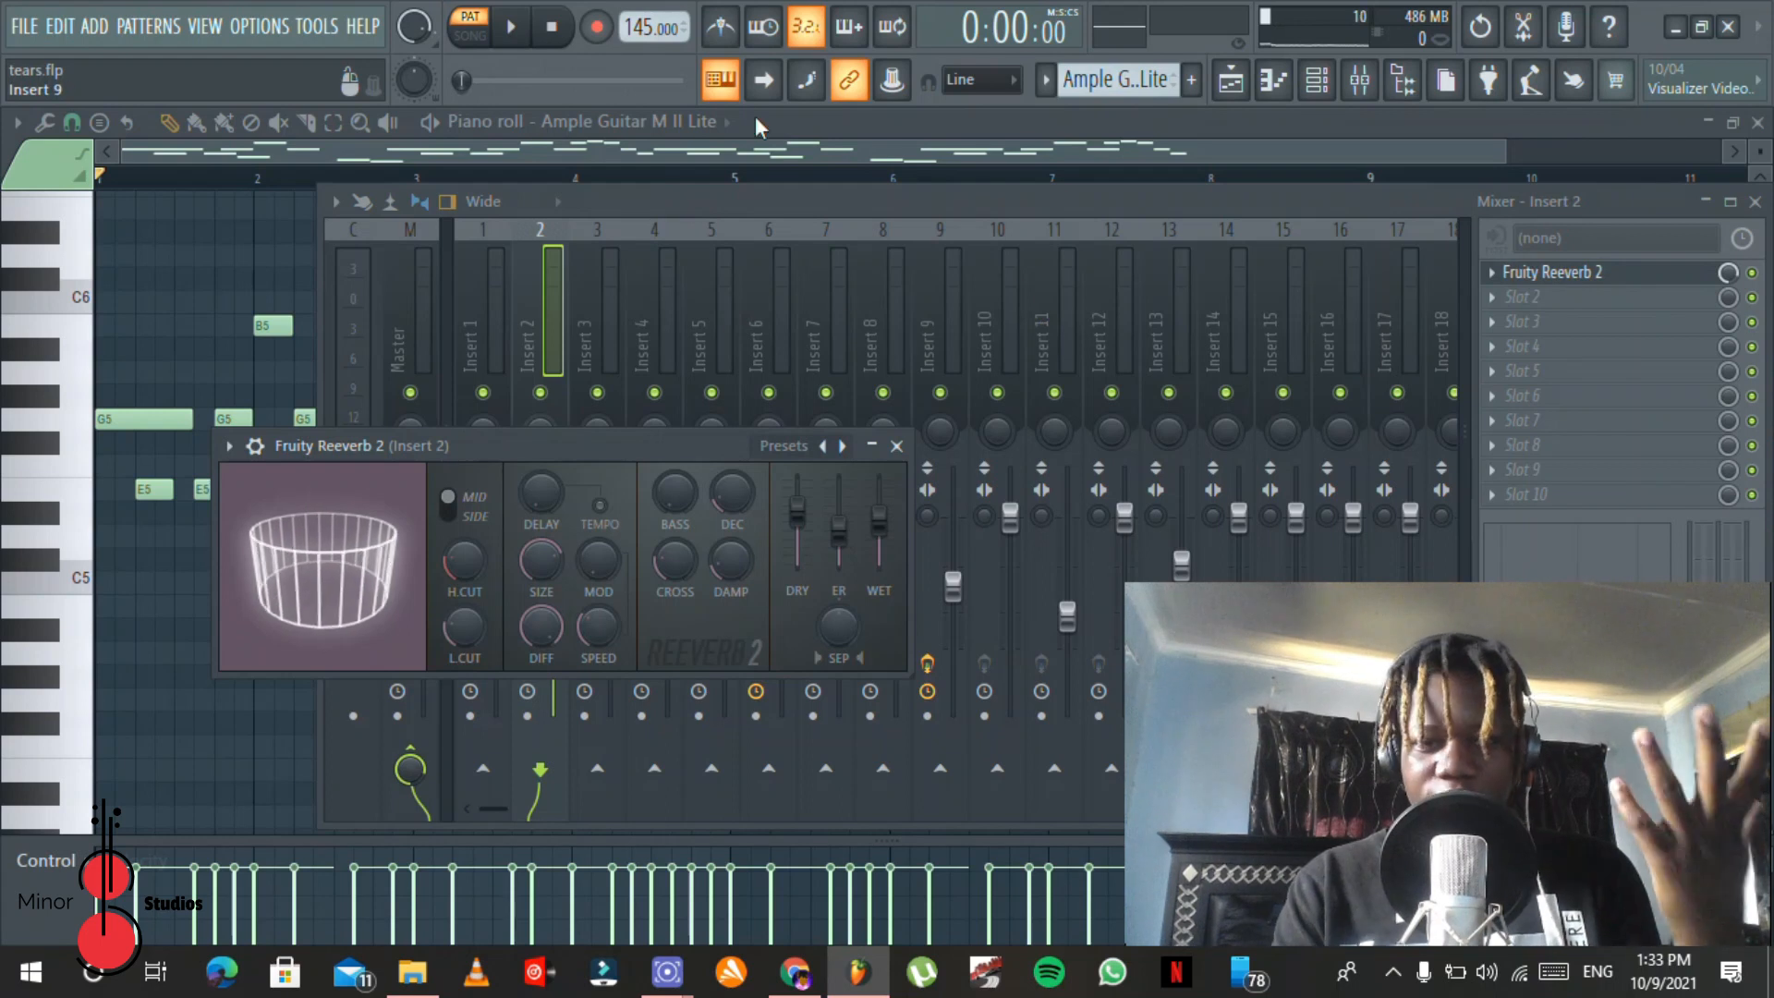
pyautogui.press('space')
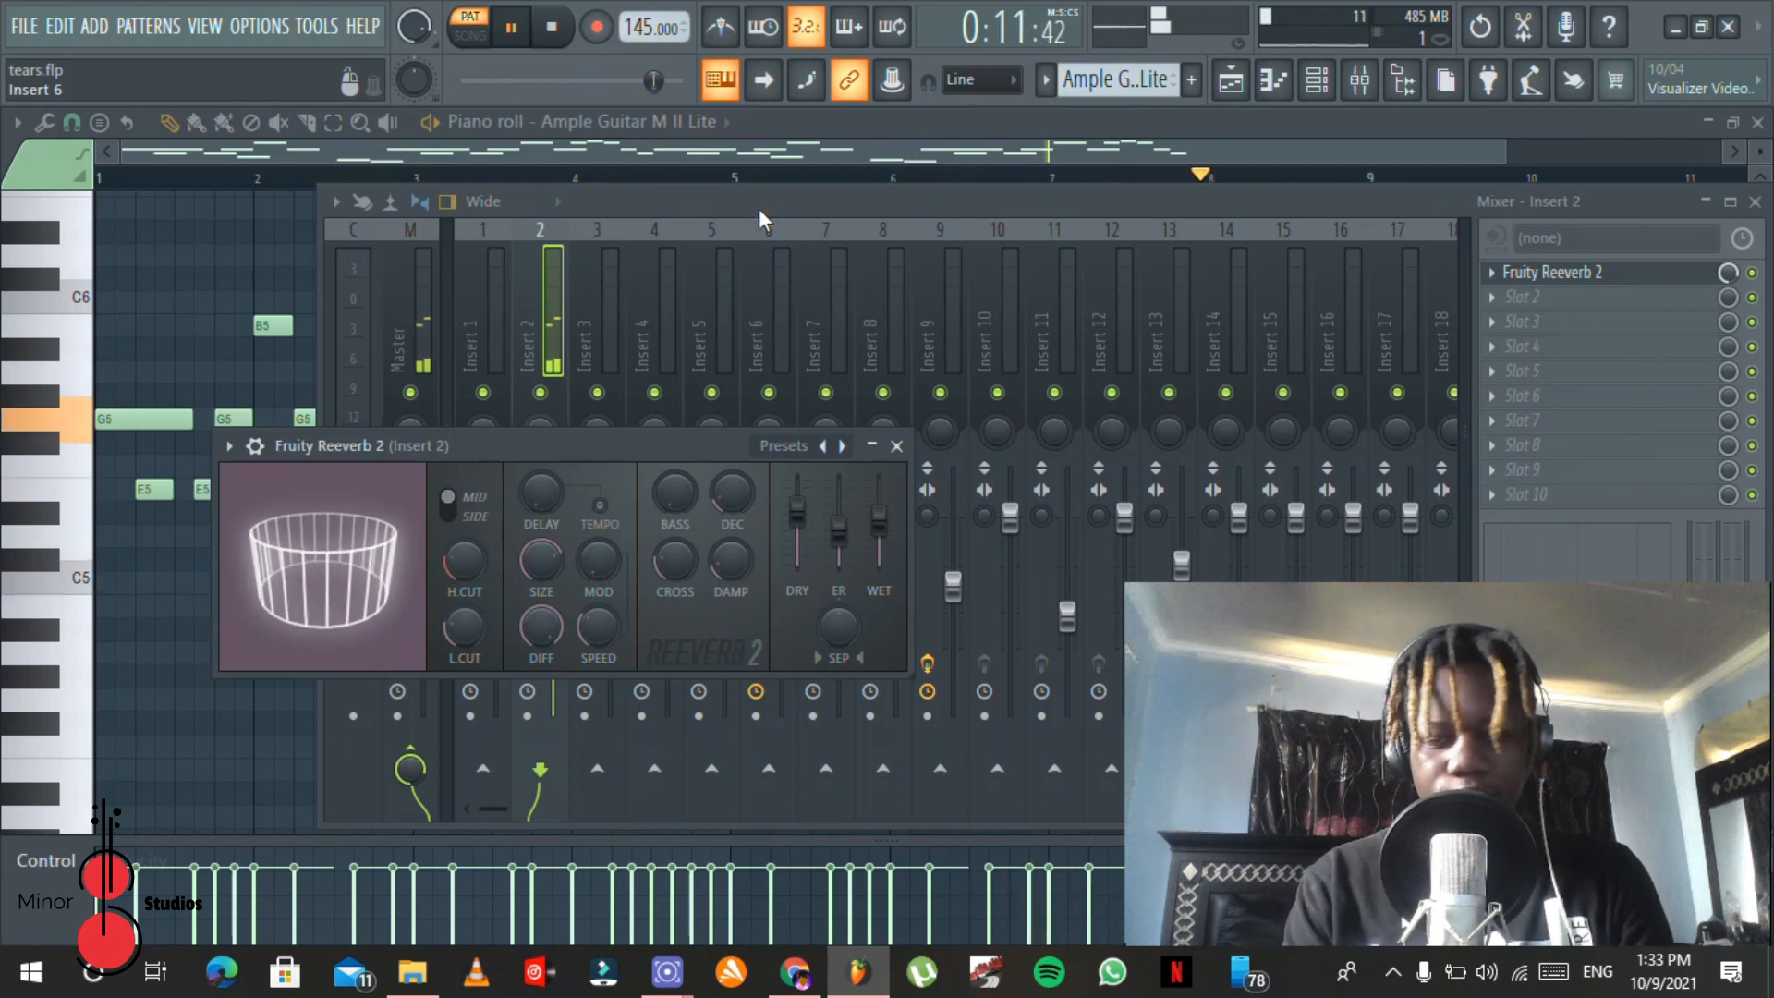
pyautogui.press('space')
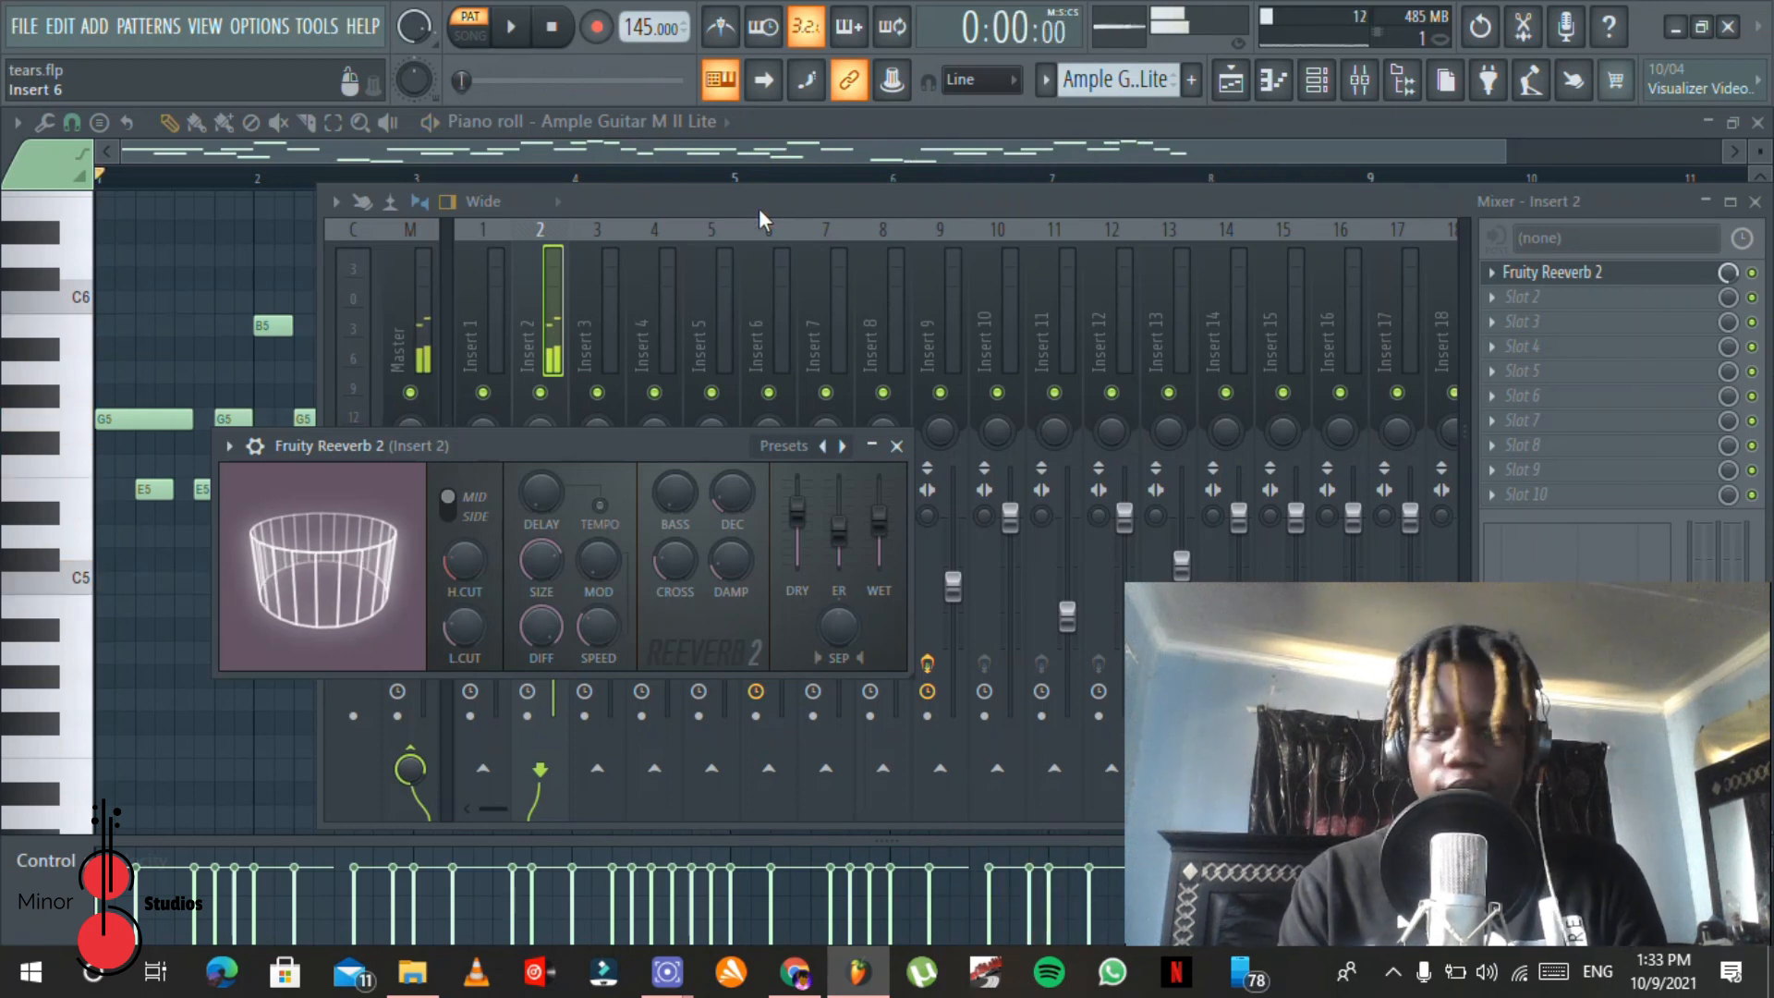
# Step: Open the Purity clip at bar 33 of the playlist in the piano roll to view its notes
pyautogui.click(1335, 83)
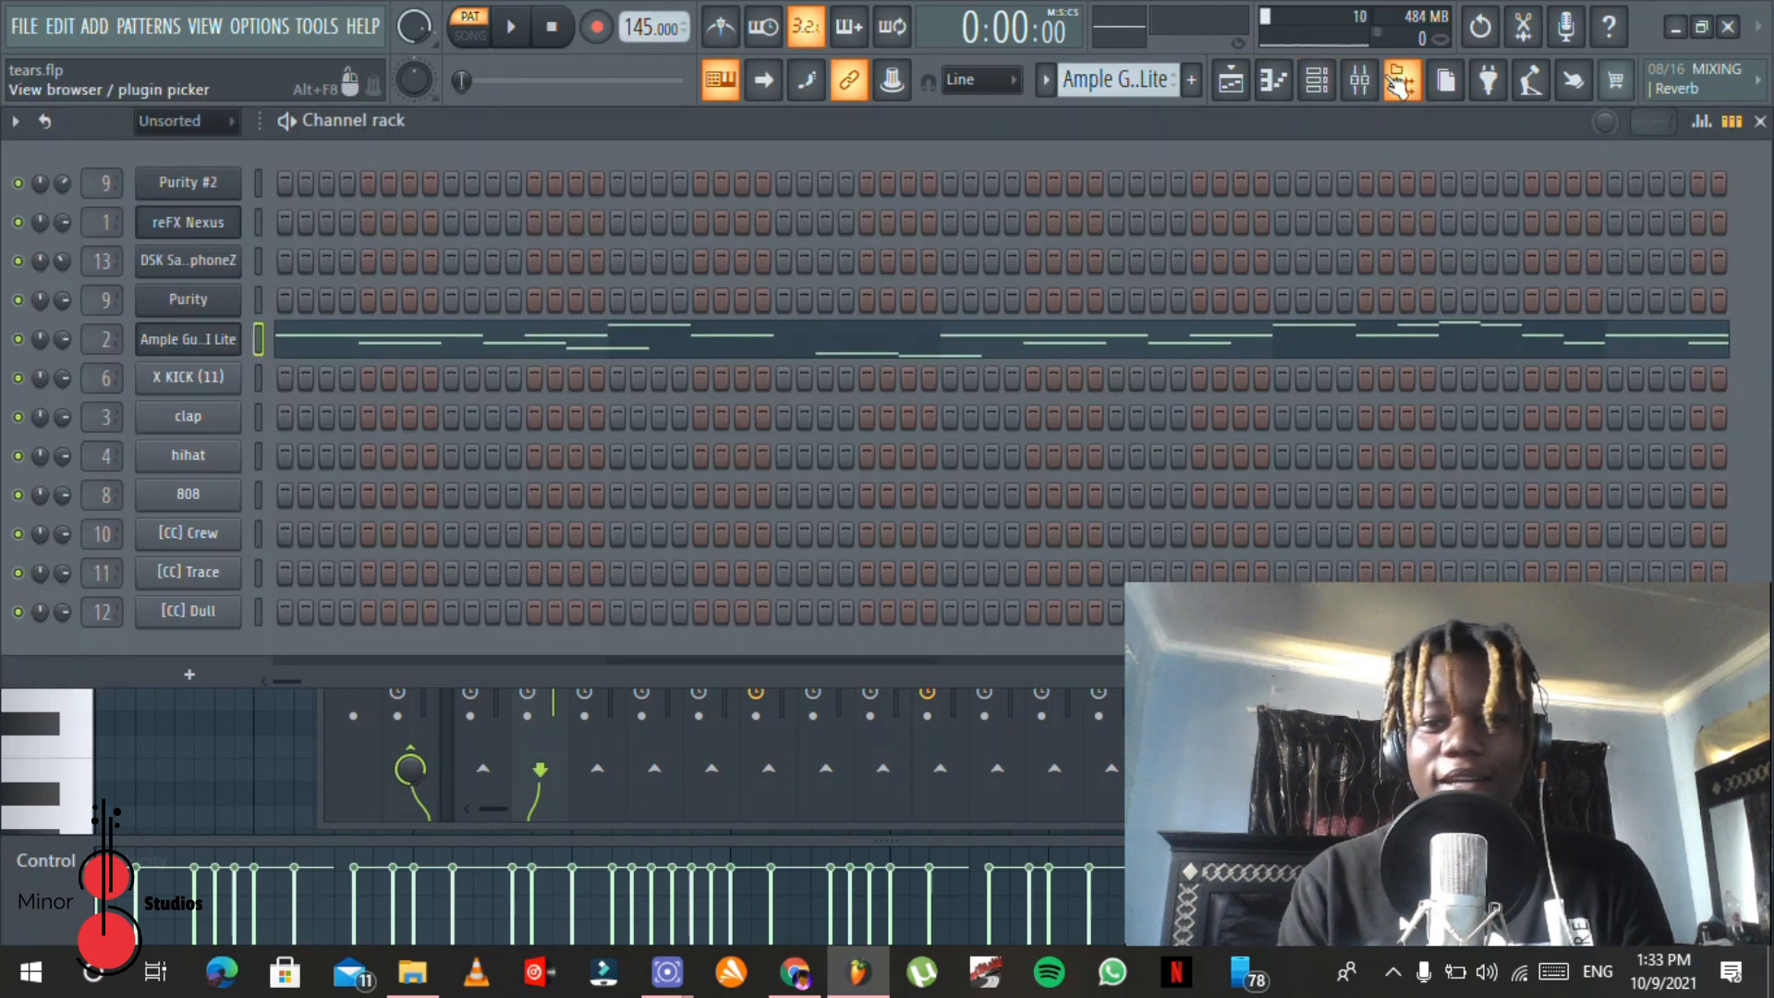
pyautogui.click(1230, 83)
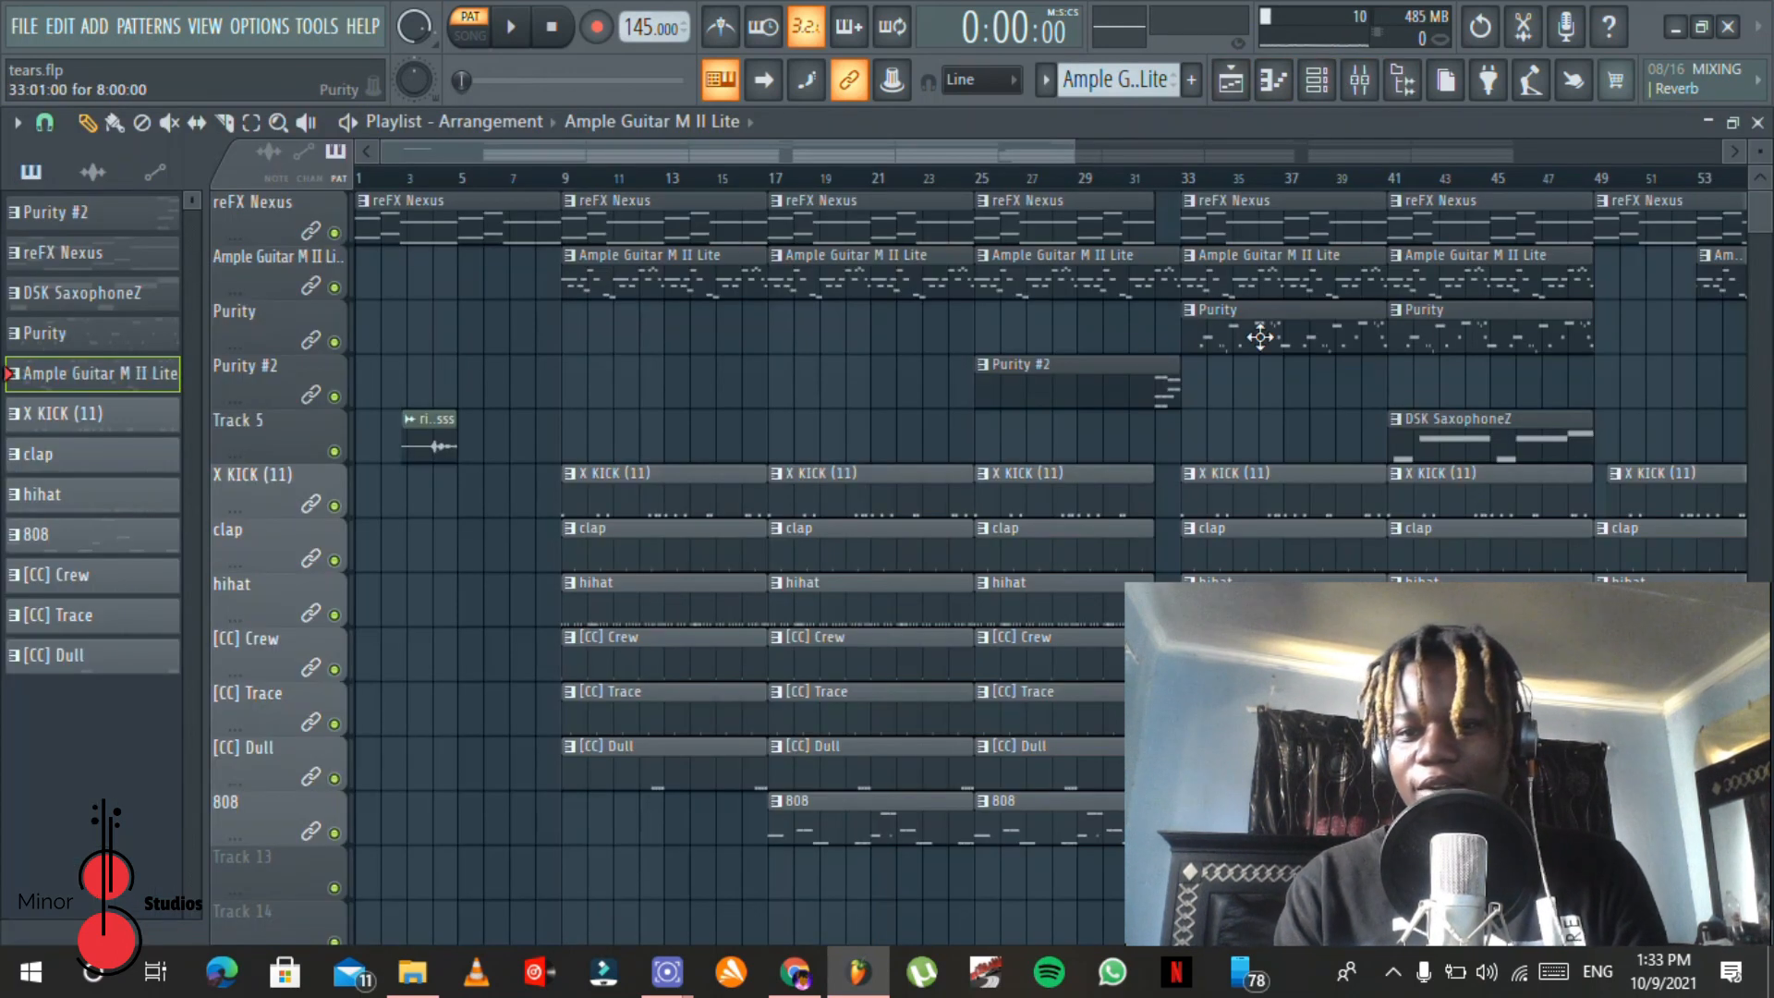
pyautogui.doubleClick(1296, 342)
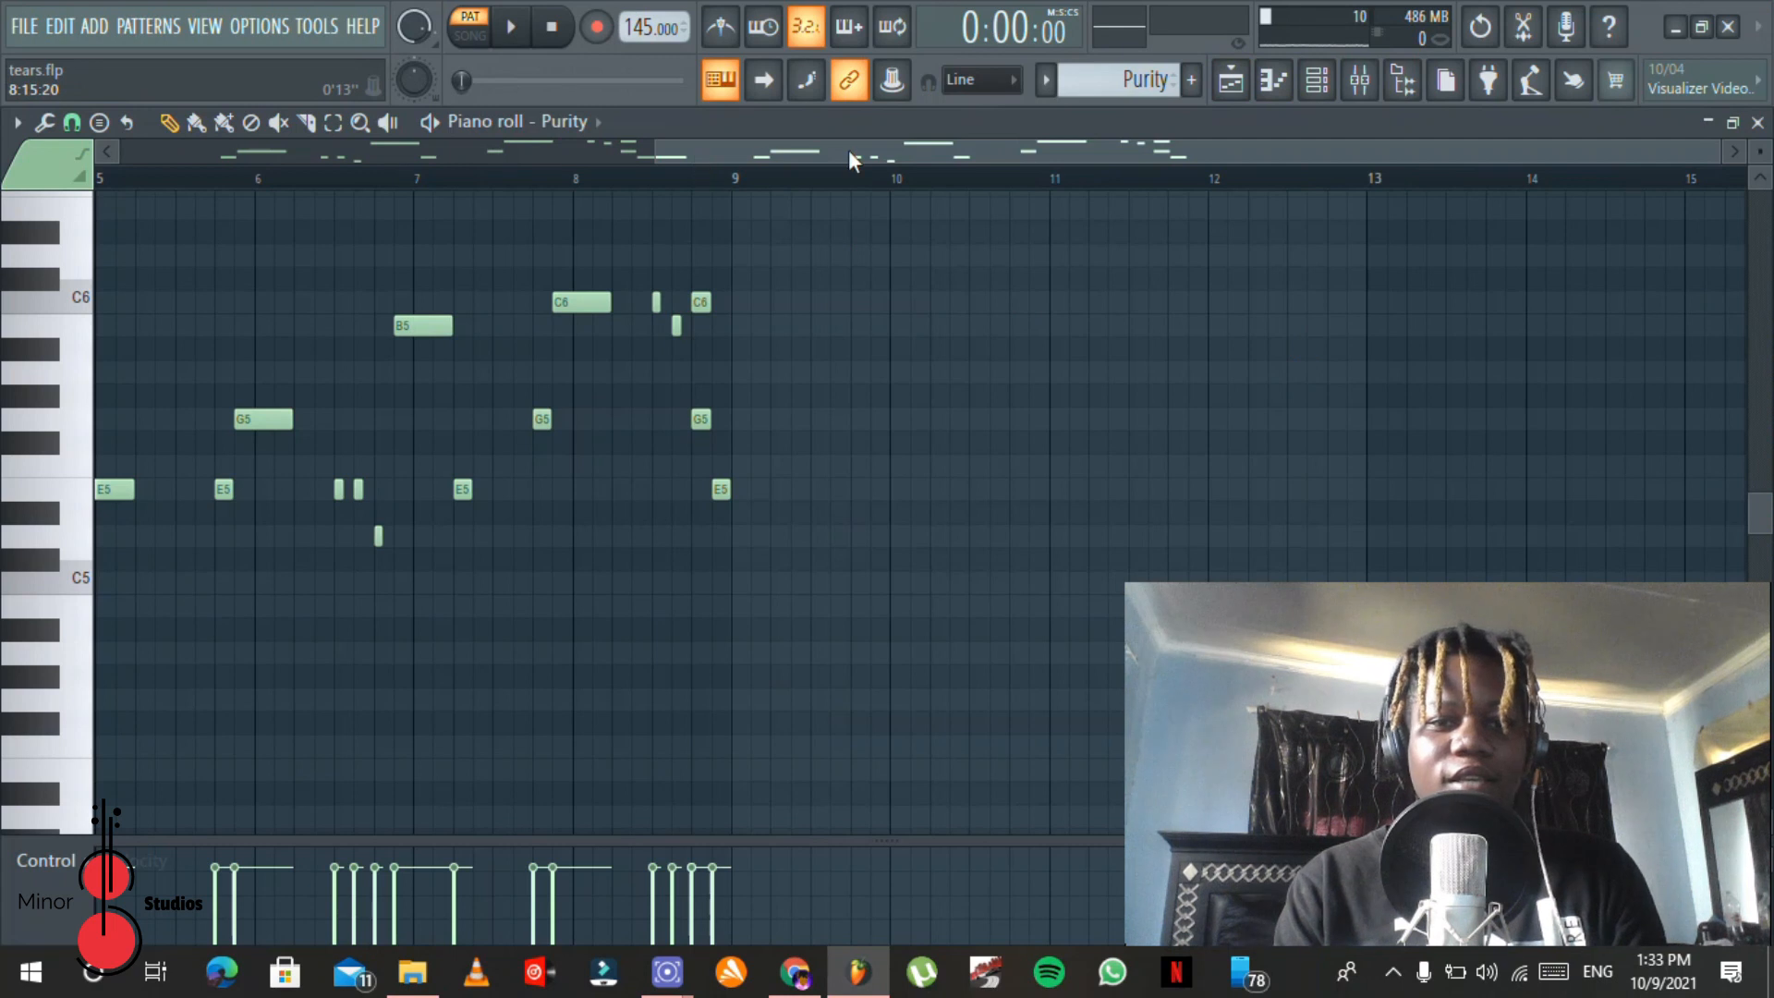
pyautogui.scroll(4, 852, 160)
# Step: Open the Purity instrument to view its Tenor Sax preset and check its mixer insert
pyautogui.click(1316, 80)
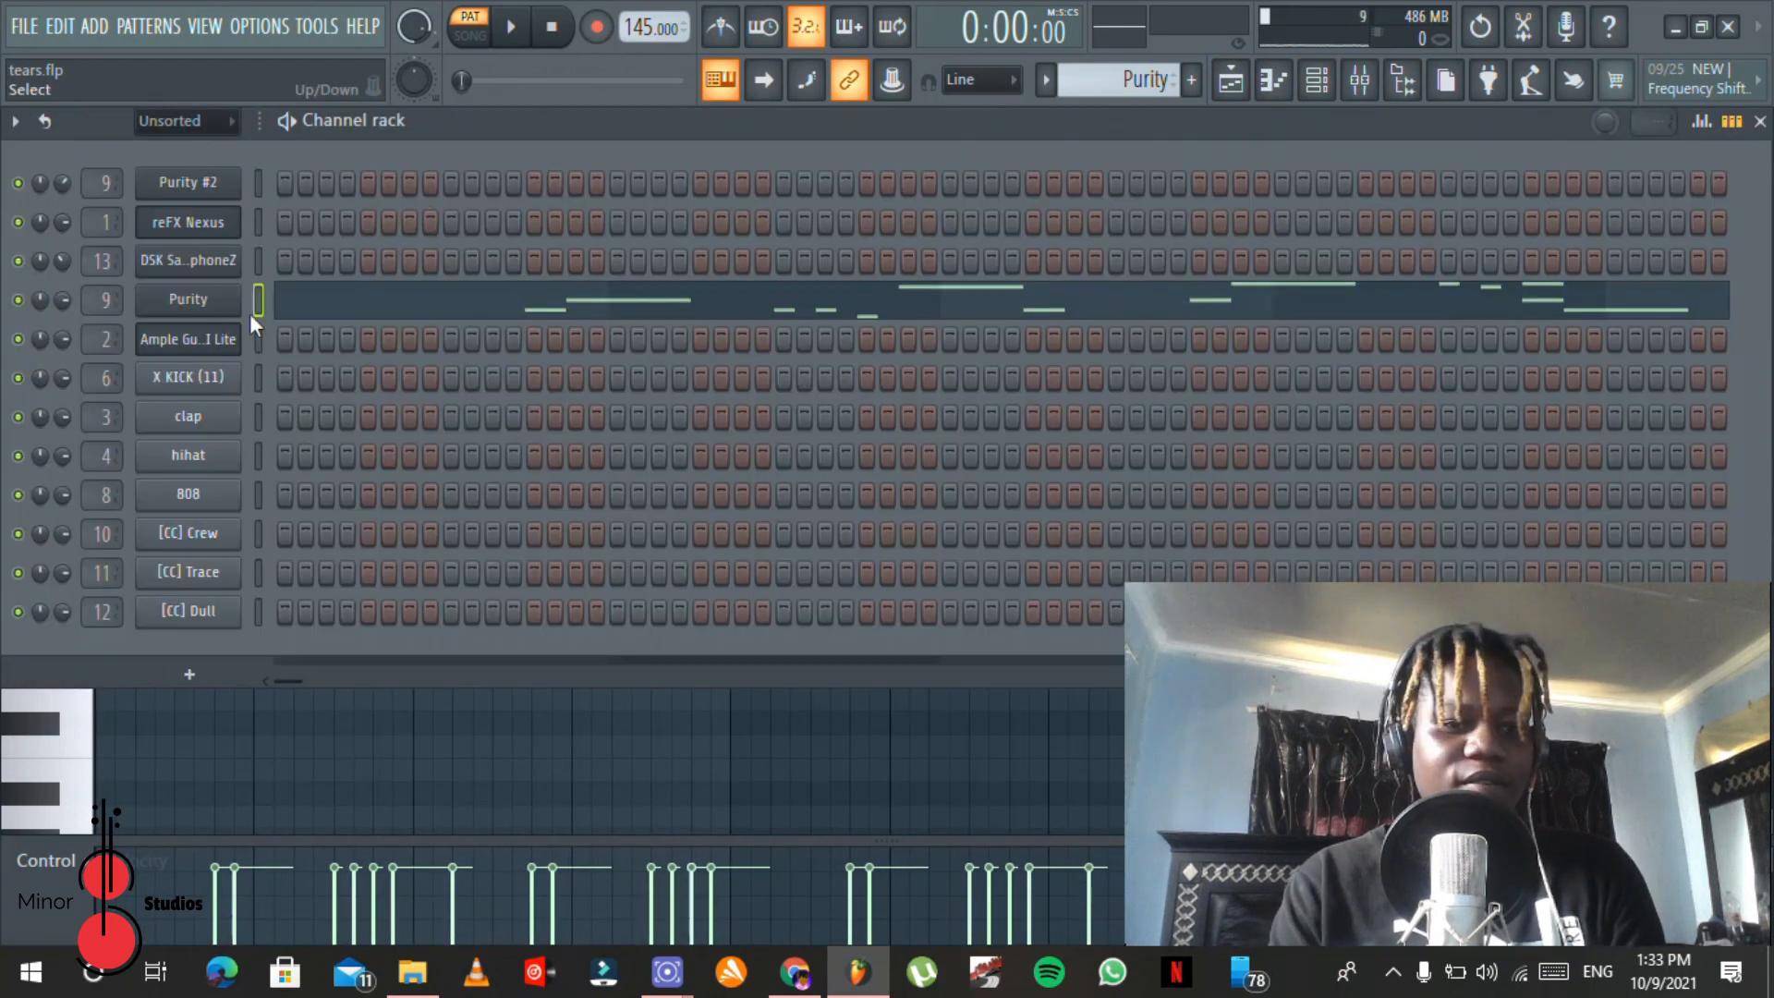
pyautogui.click(213, 303)
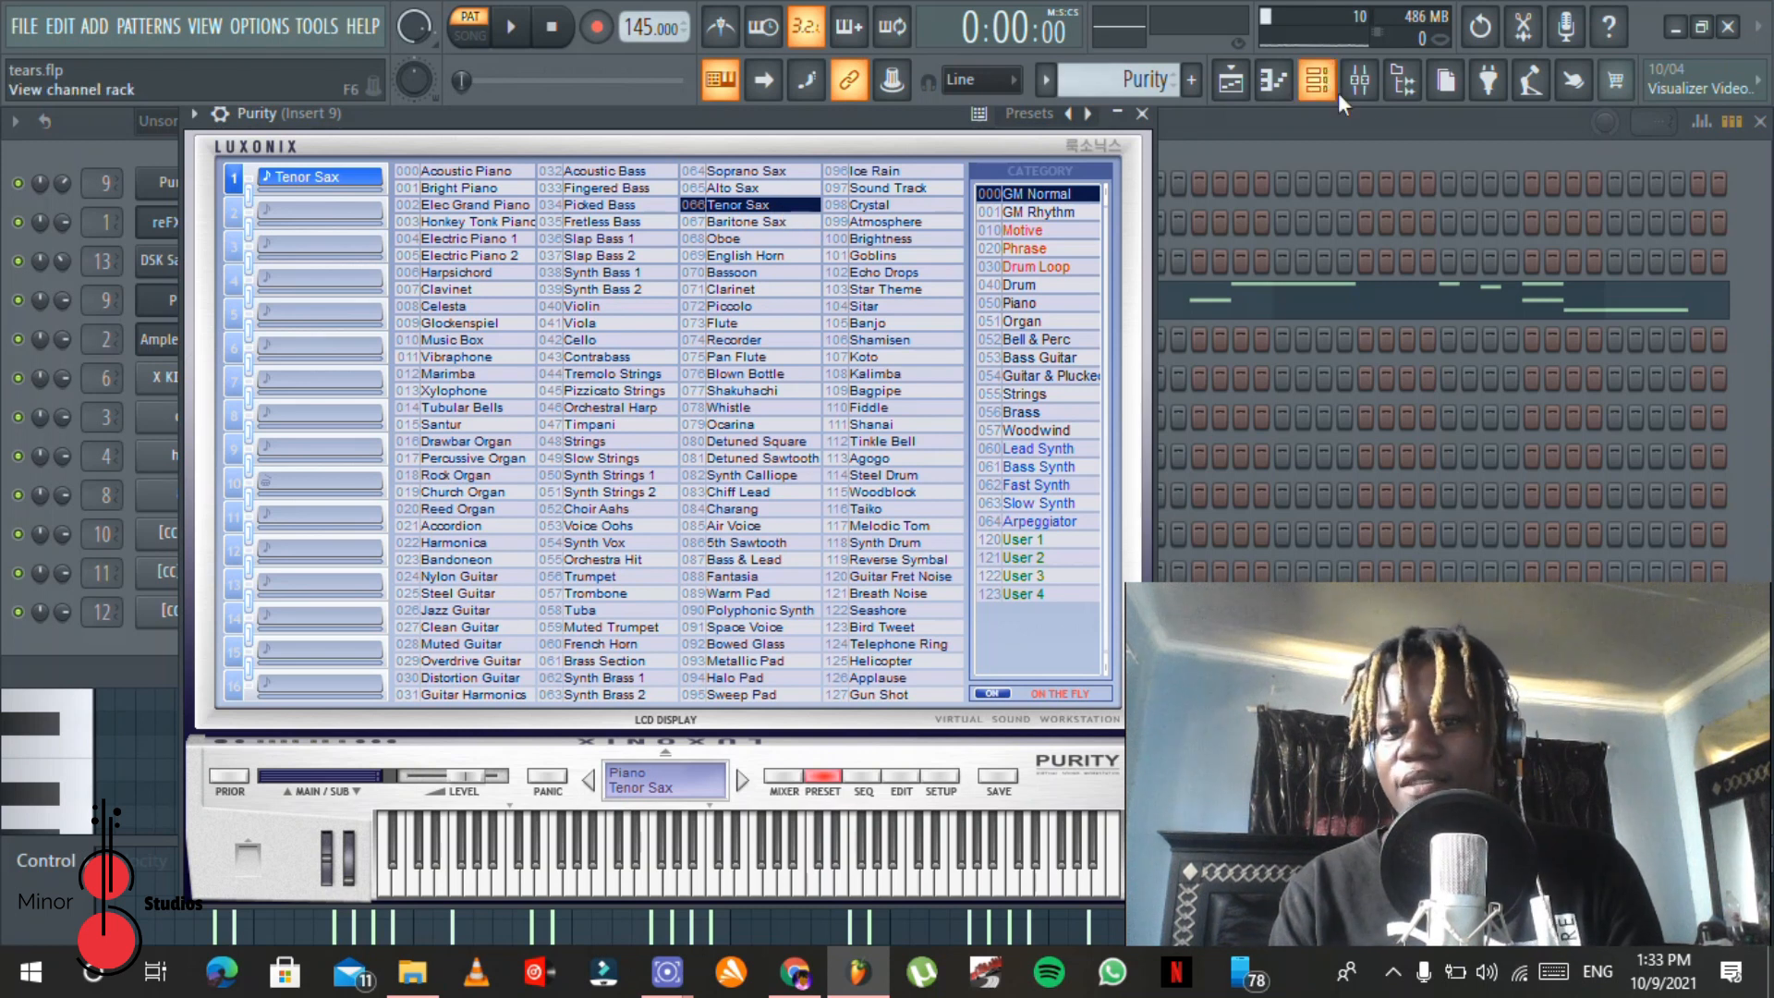
pyautogui.click(1359, 81)
pyautogui.click(1427, 146)
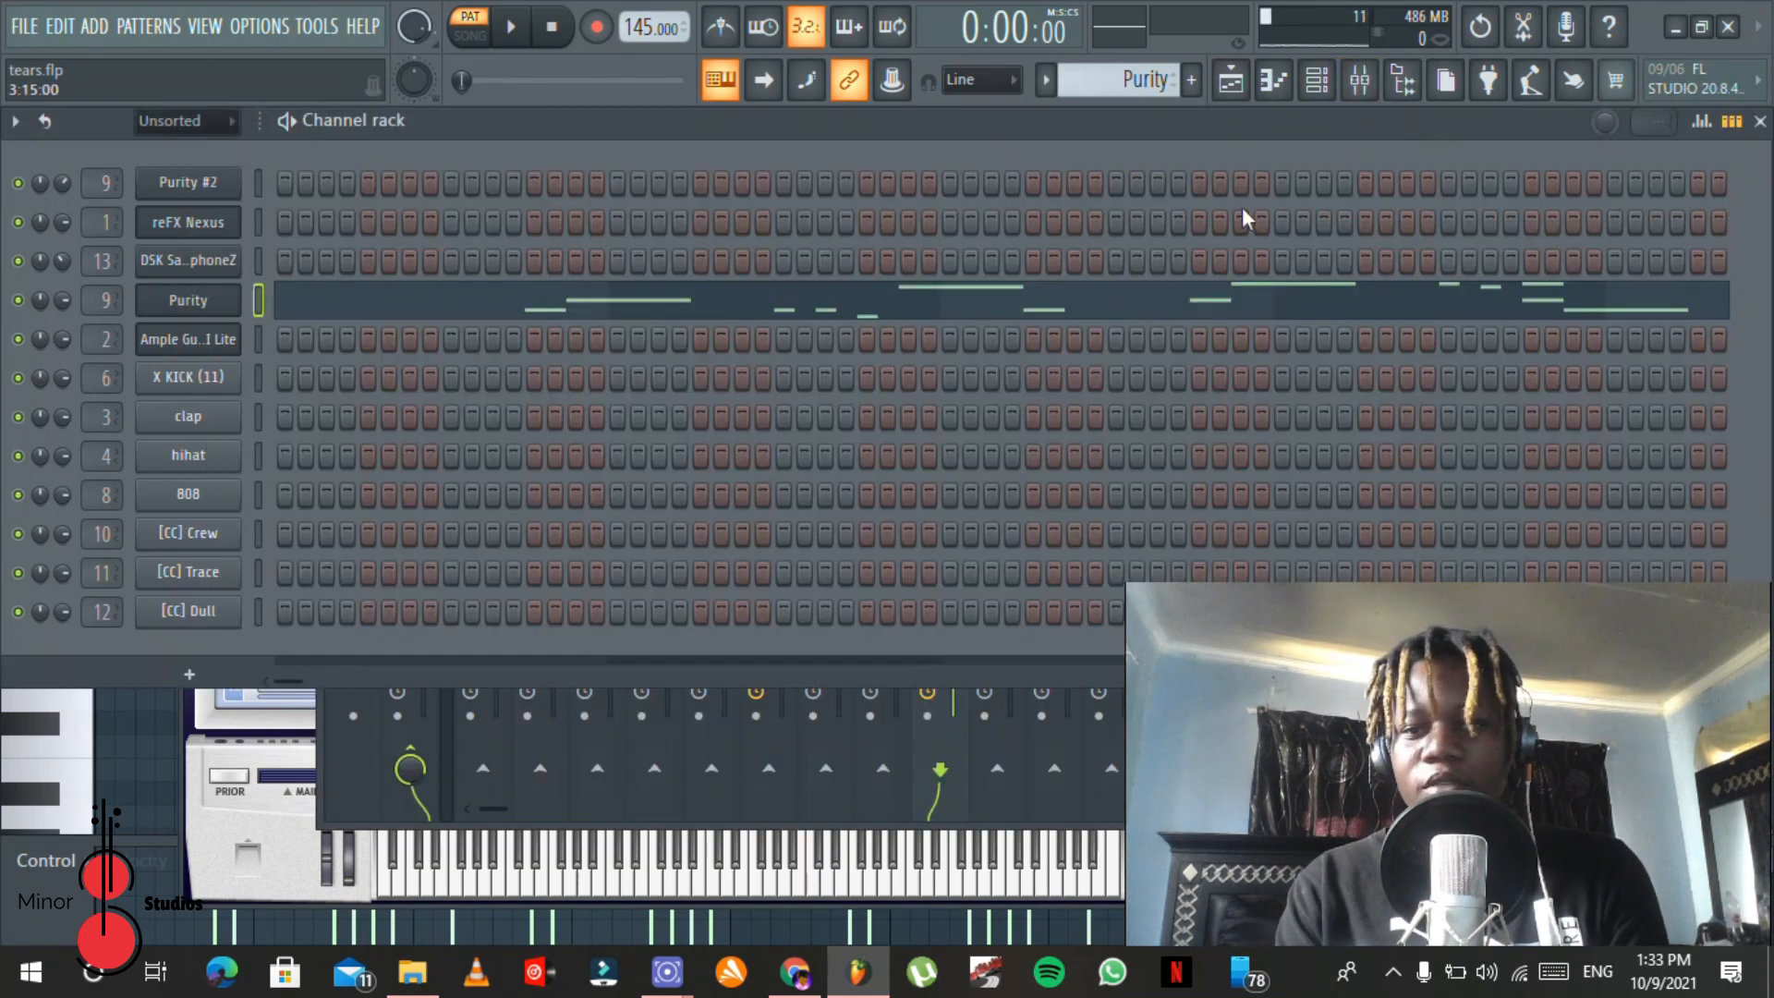
# Step: Open the Purity channel's notes in the piano roll, play the melody from the start, and stop it
pyautogui.click(839, 310)
pyautogui.press('space')
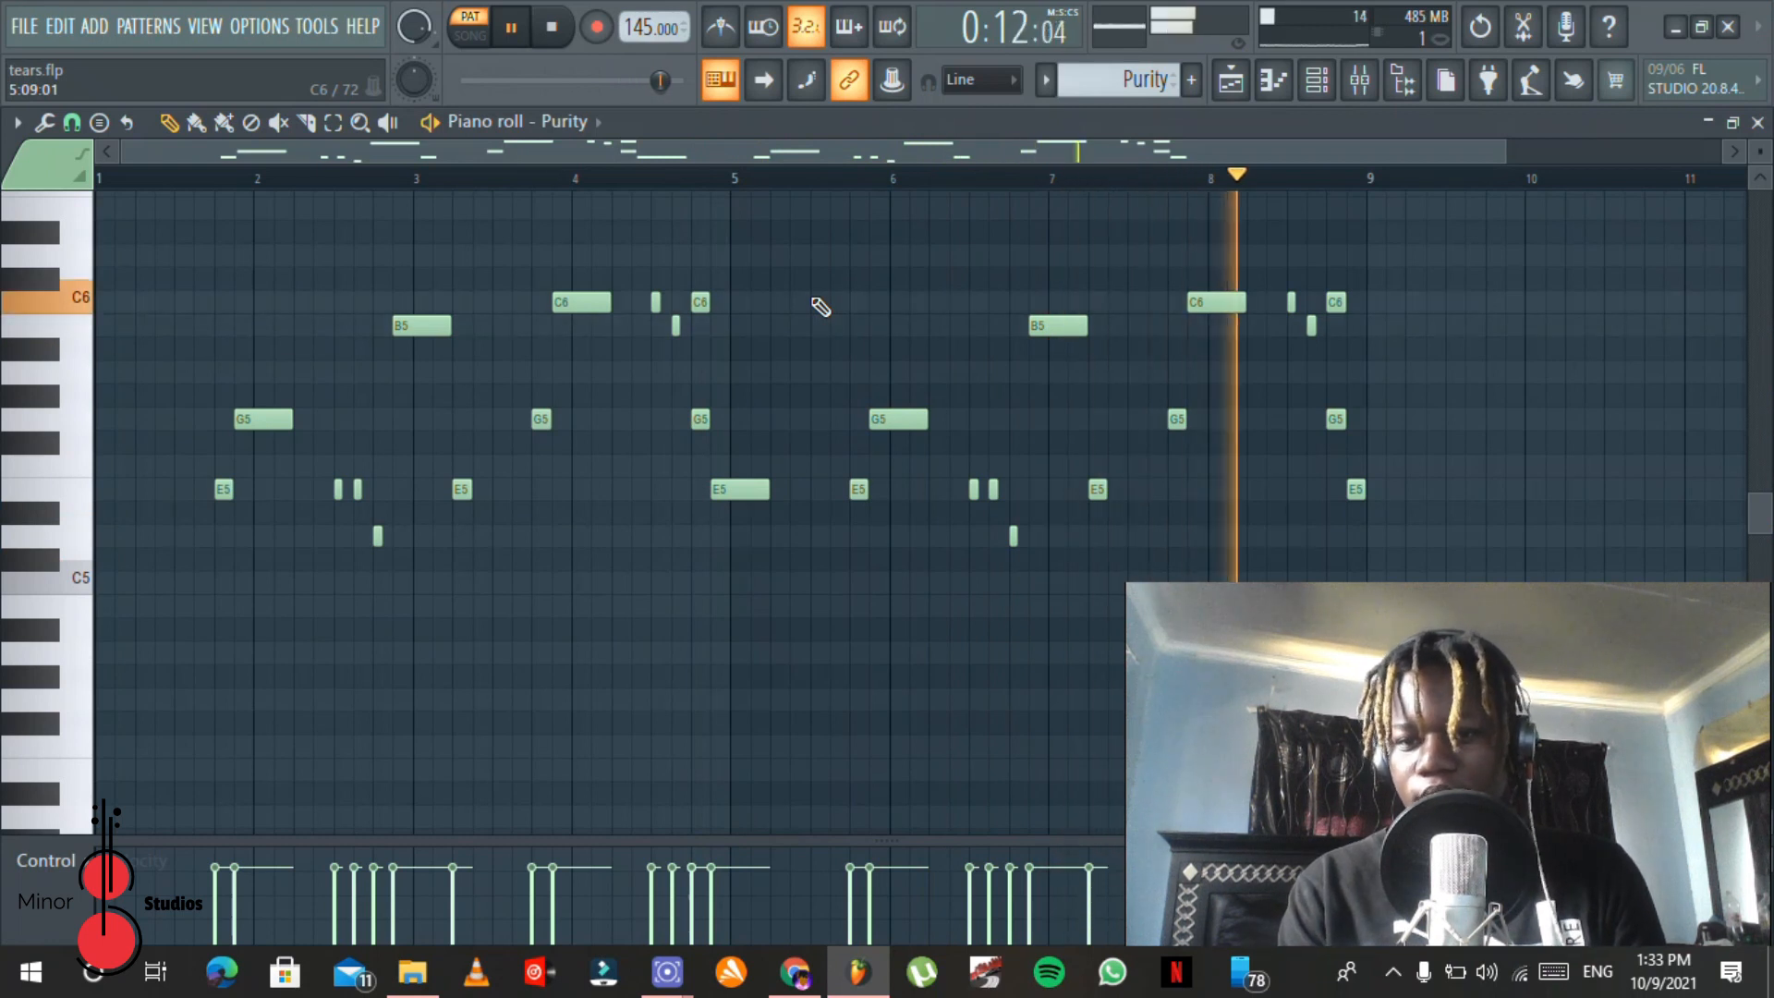
pyautogui.press('space')
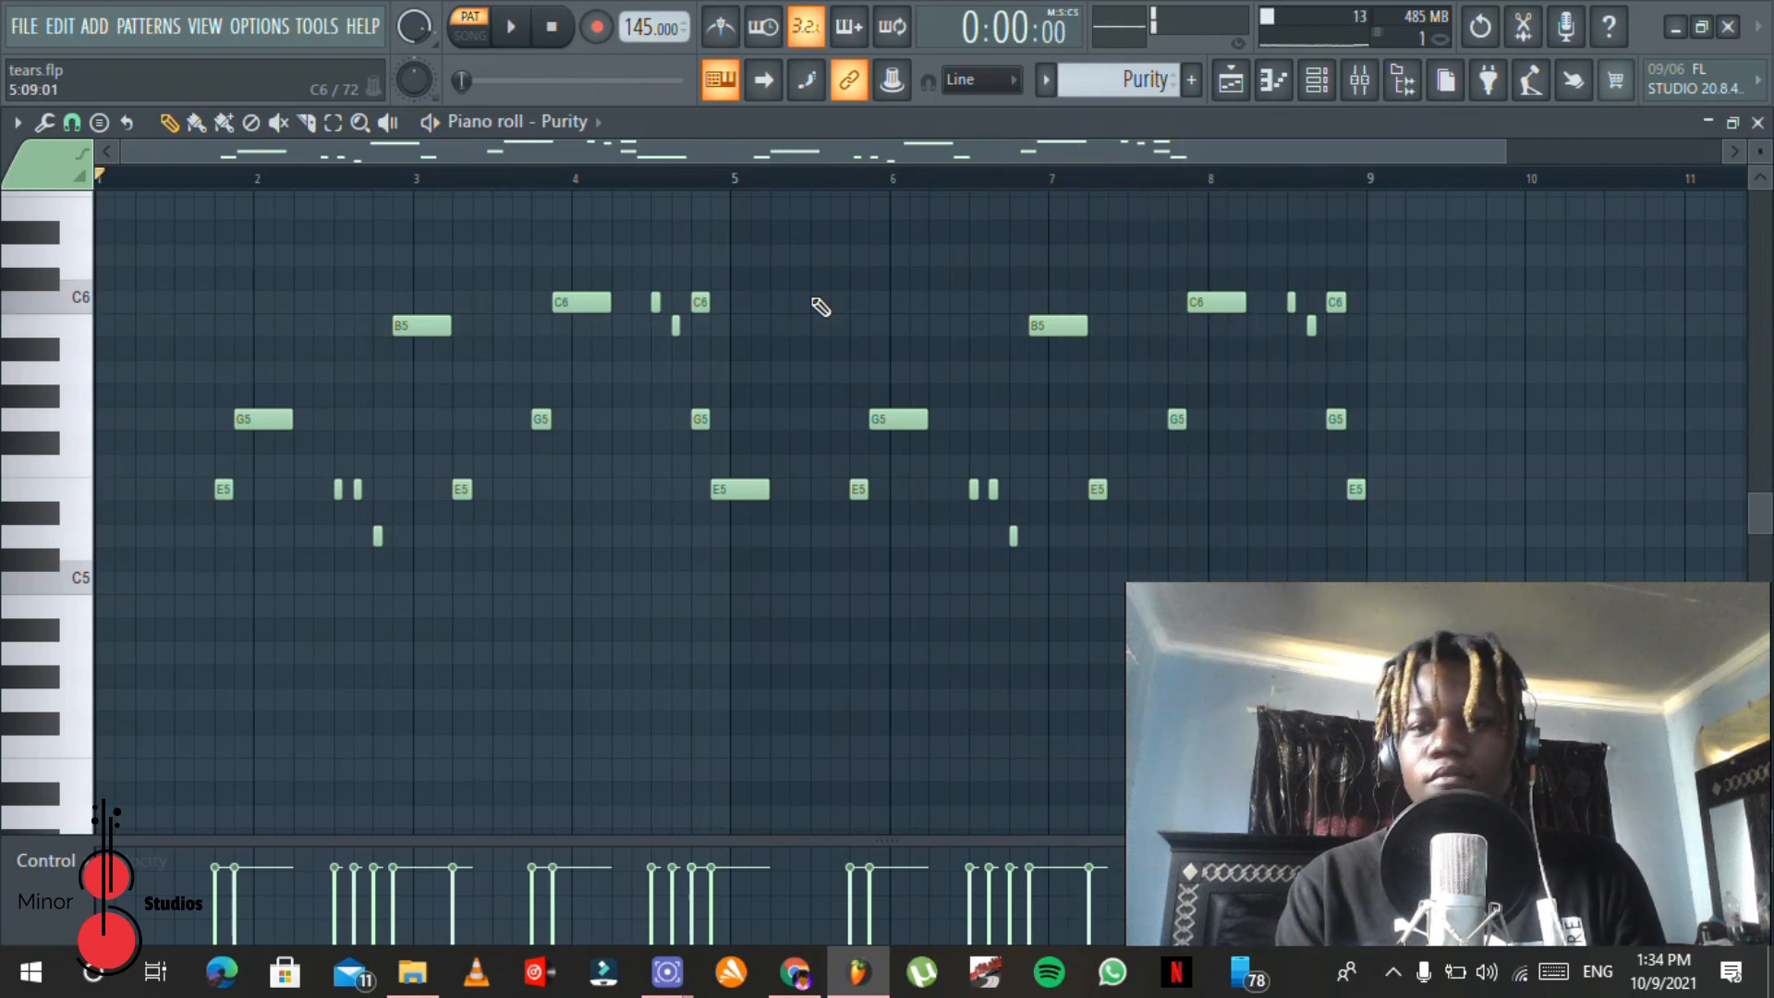
# Step: Open RC-20 Retro Color on mixer Insert 9, view its Vinyl 2 preset in the preset browser, and close the browser
pyautogui.click(1359, 79)
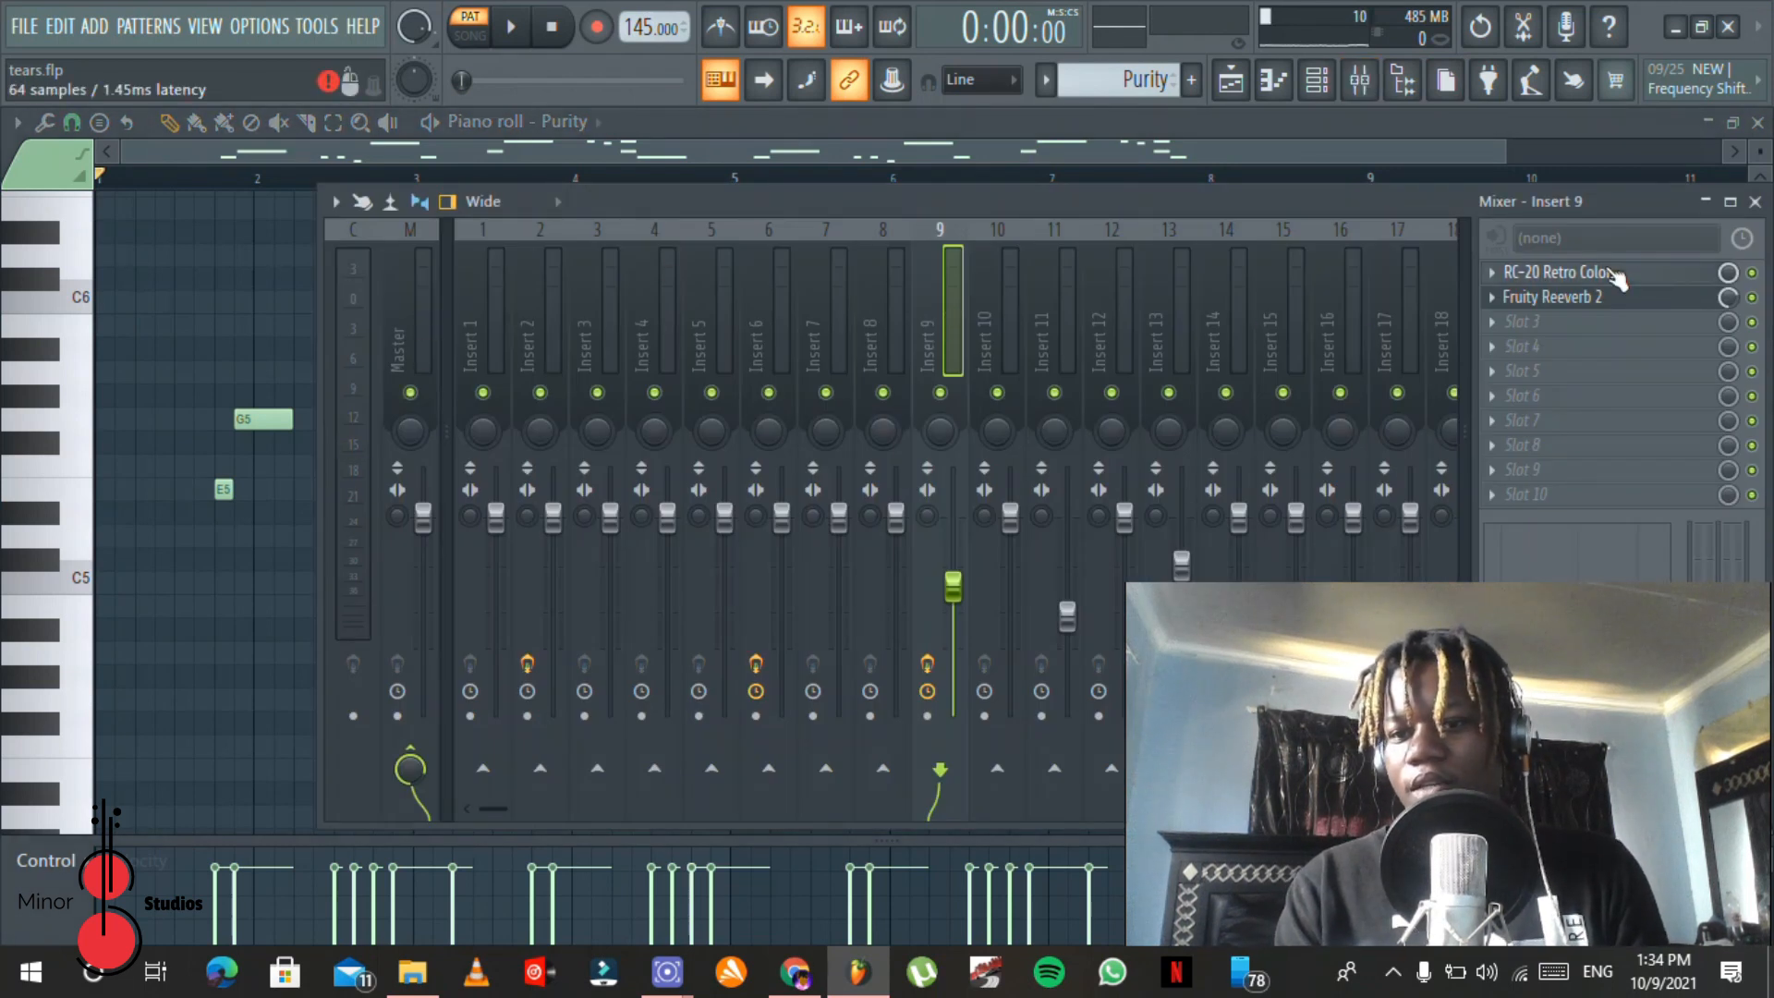
pyautogui.click(1612, 273)
pyautogui.moveTo(654, 212); pyautogui.dragTo(630, 164)
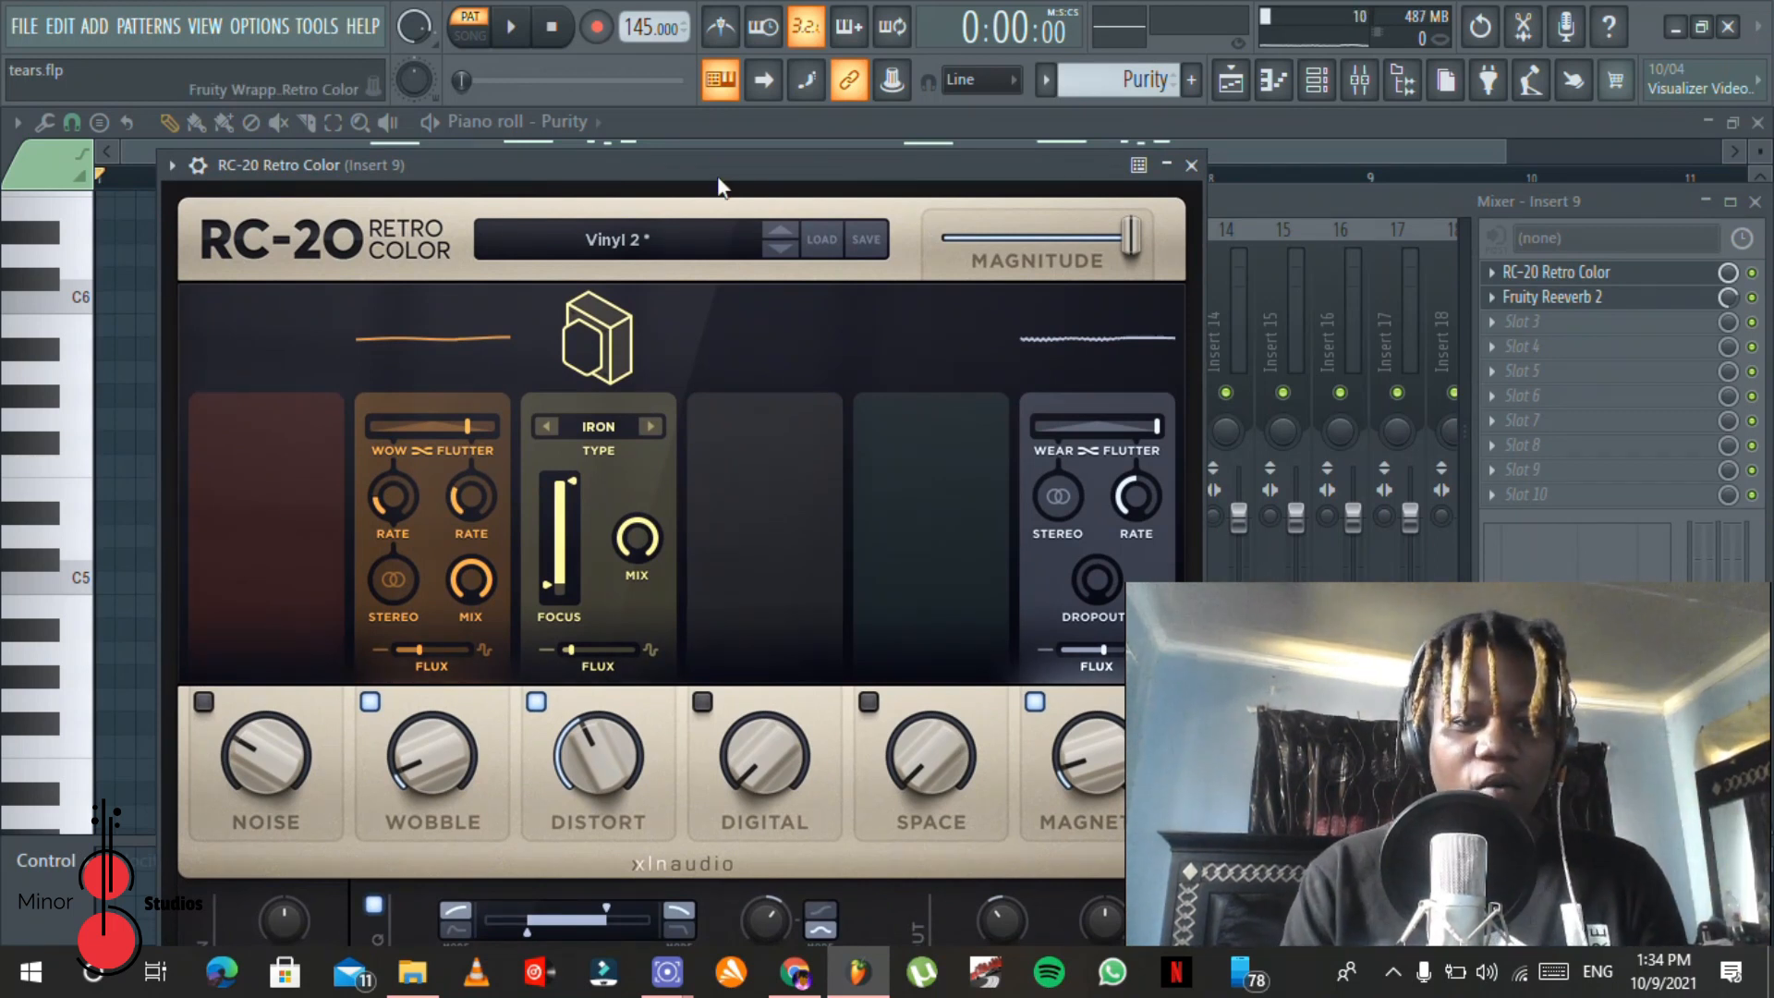
pyautogui.click(679, 236)
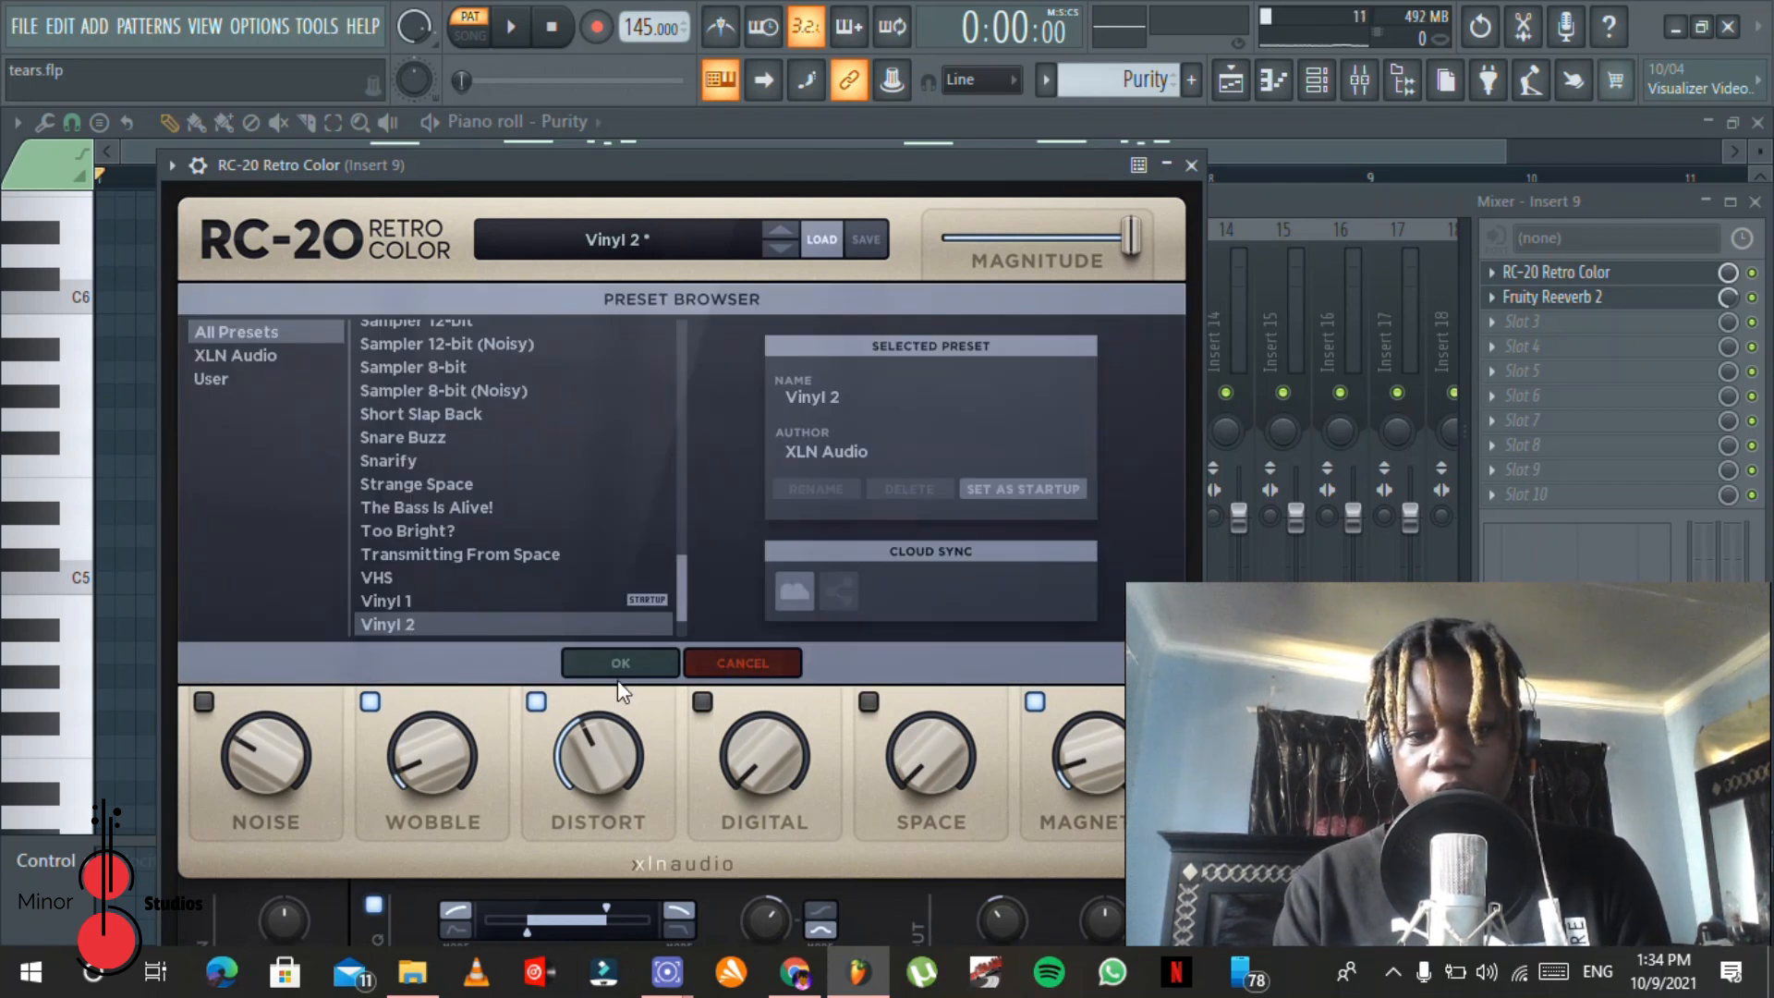
pyautogui.click(651, 671)
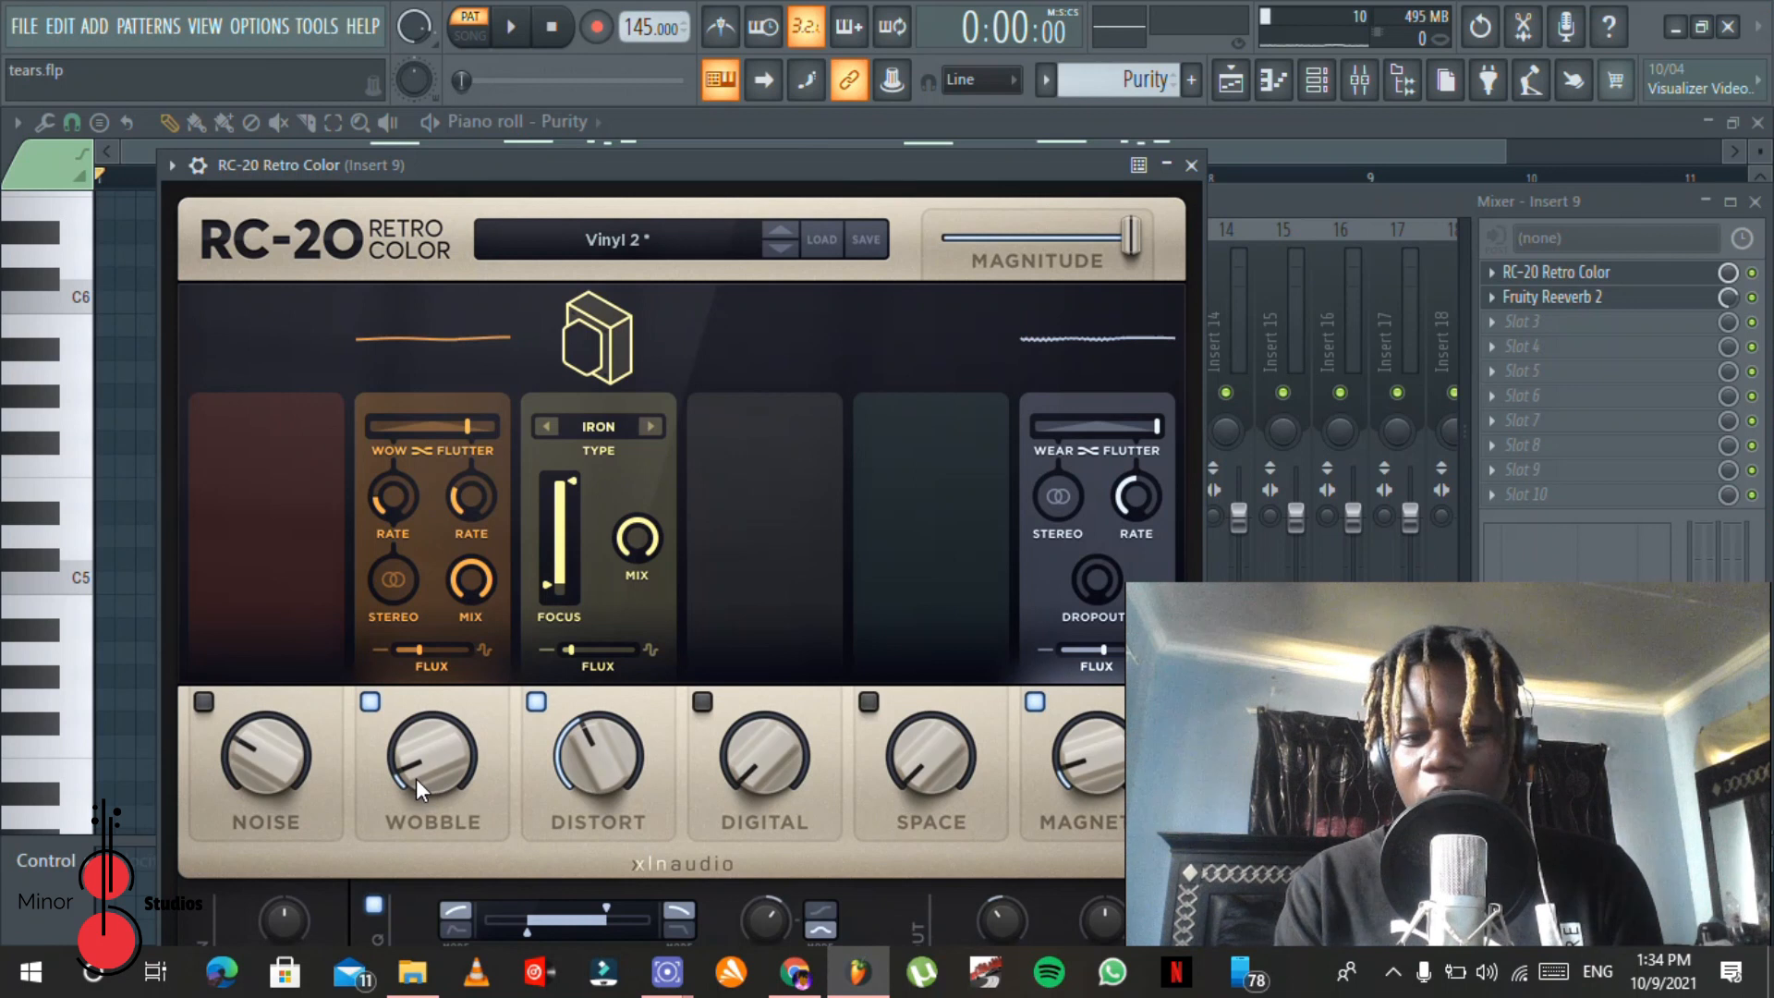
# Step: Open Fruity Reeverb 2 on mixer Insert 9 to view its settings, and close it
pyautogui.click(1452, 207)
pyautogui.click(1577, 305)
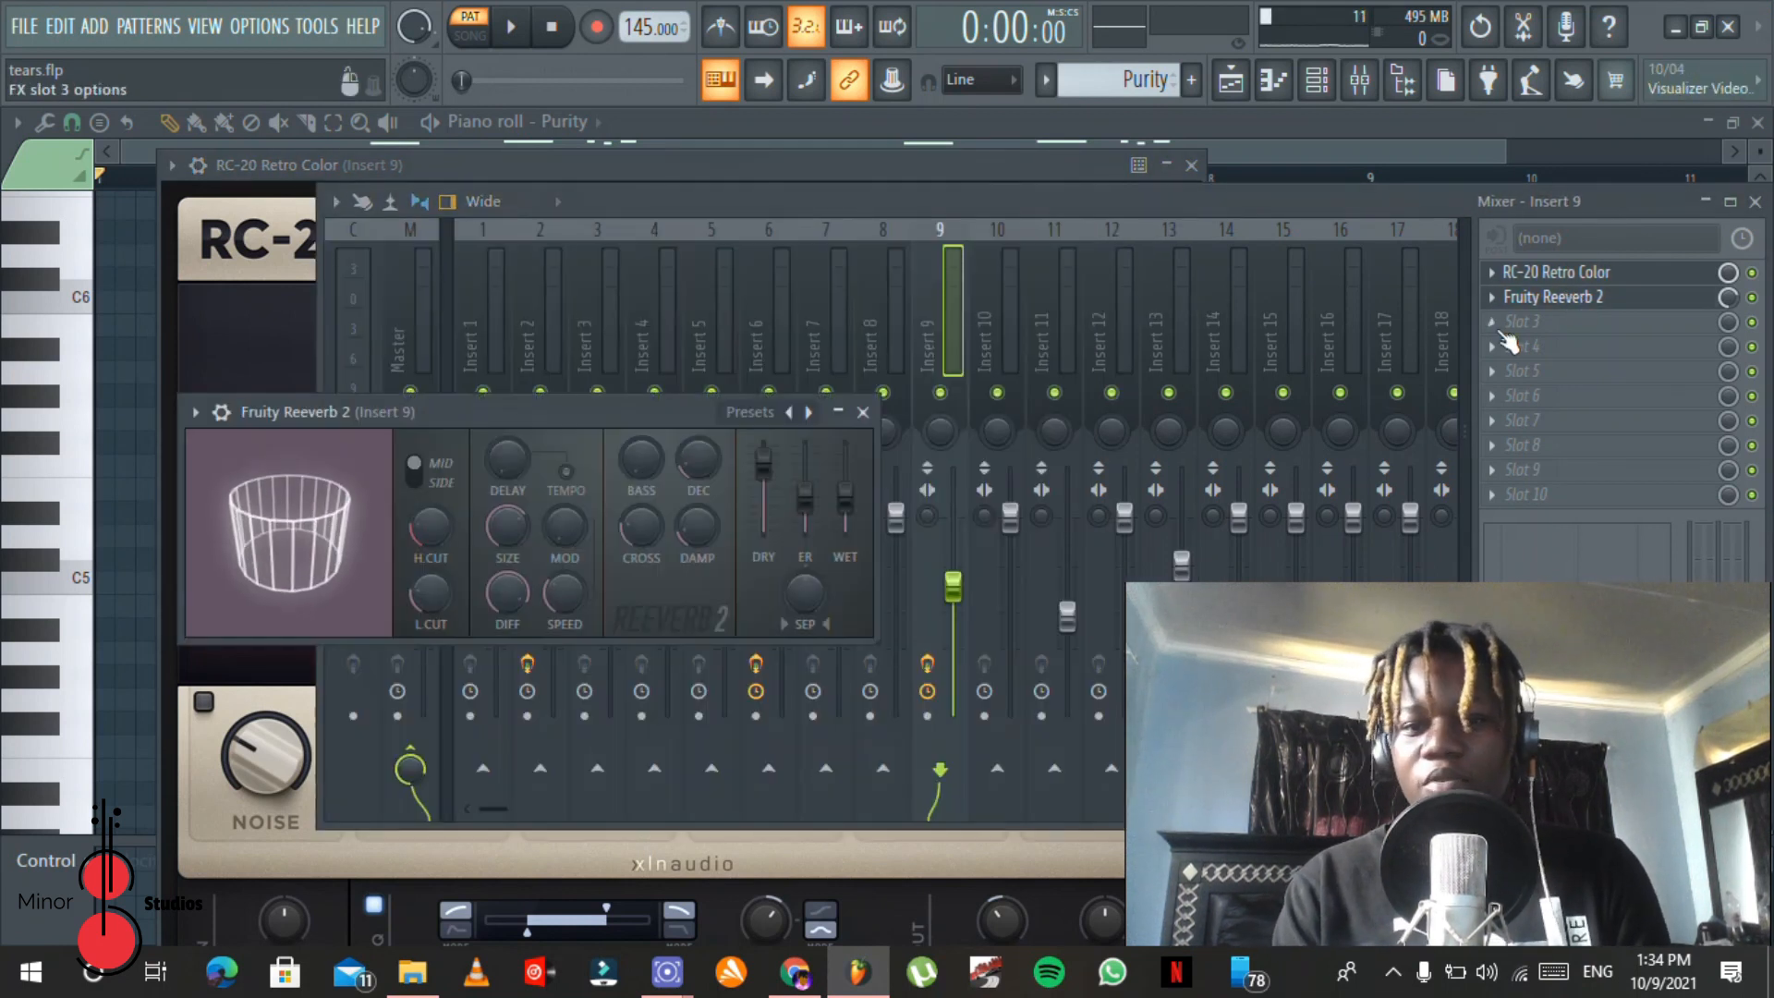
pyautogui.moveTo(504, 411); pyautogui.dragTo(623, 263)
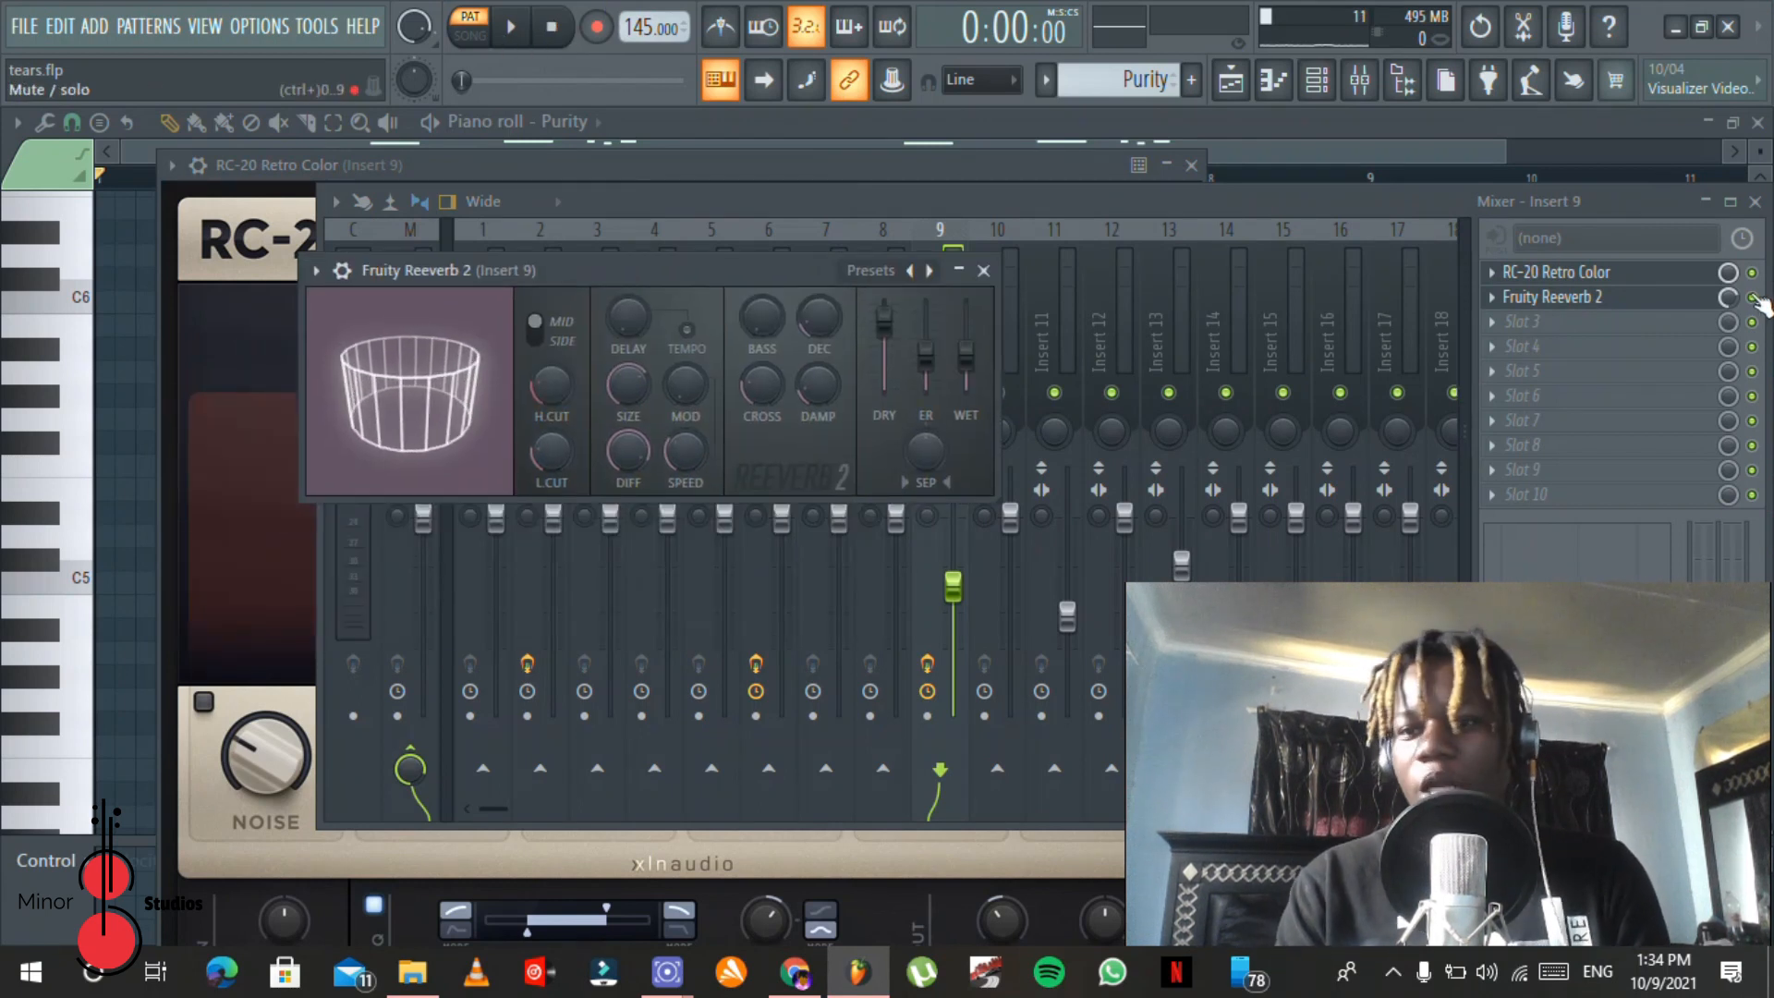
pyautogui.click(983, 269)
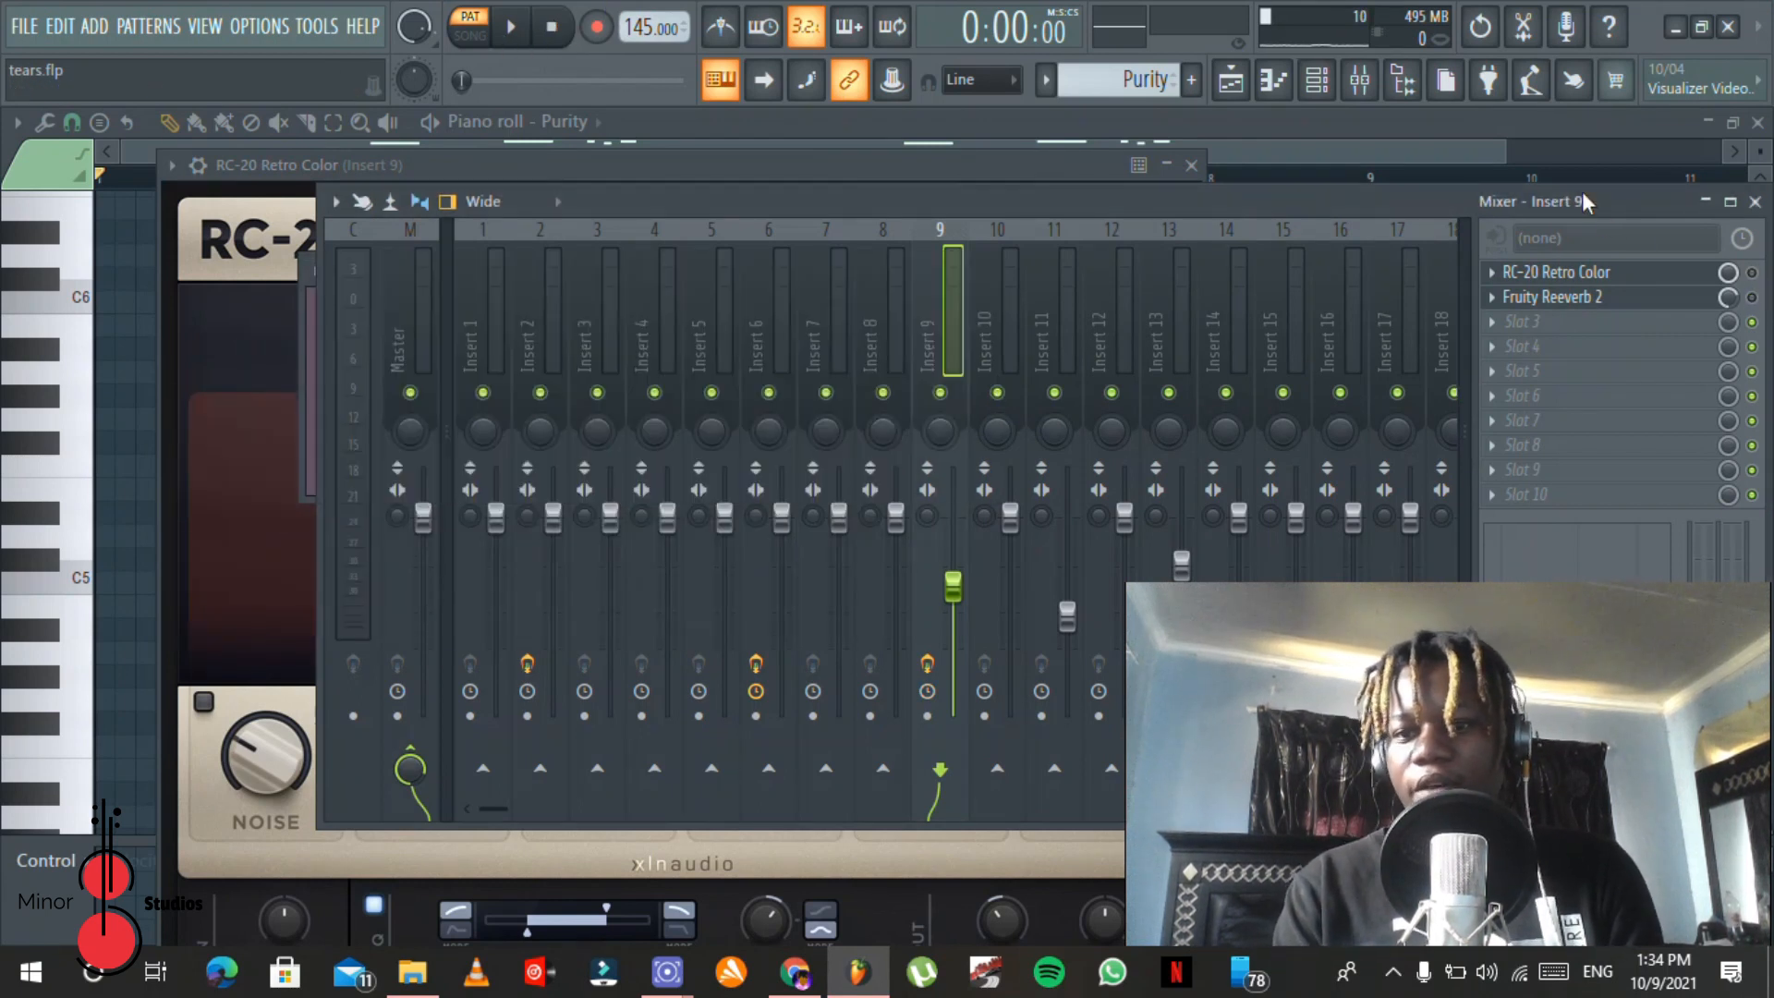
# Step: Play the Purity melody with both Insert 9 effects bypassed, and again with them enabled for comparison
pyautogui.press('space')
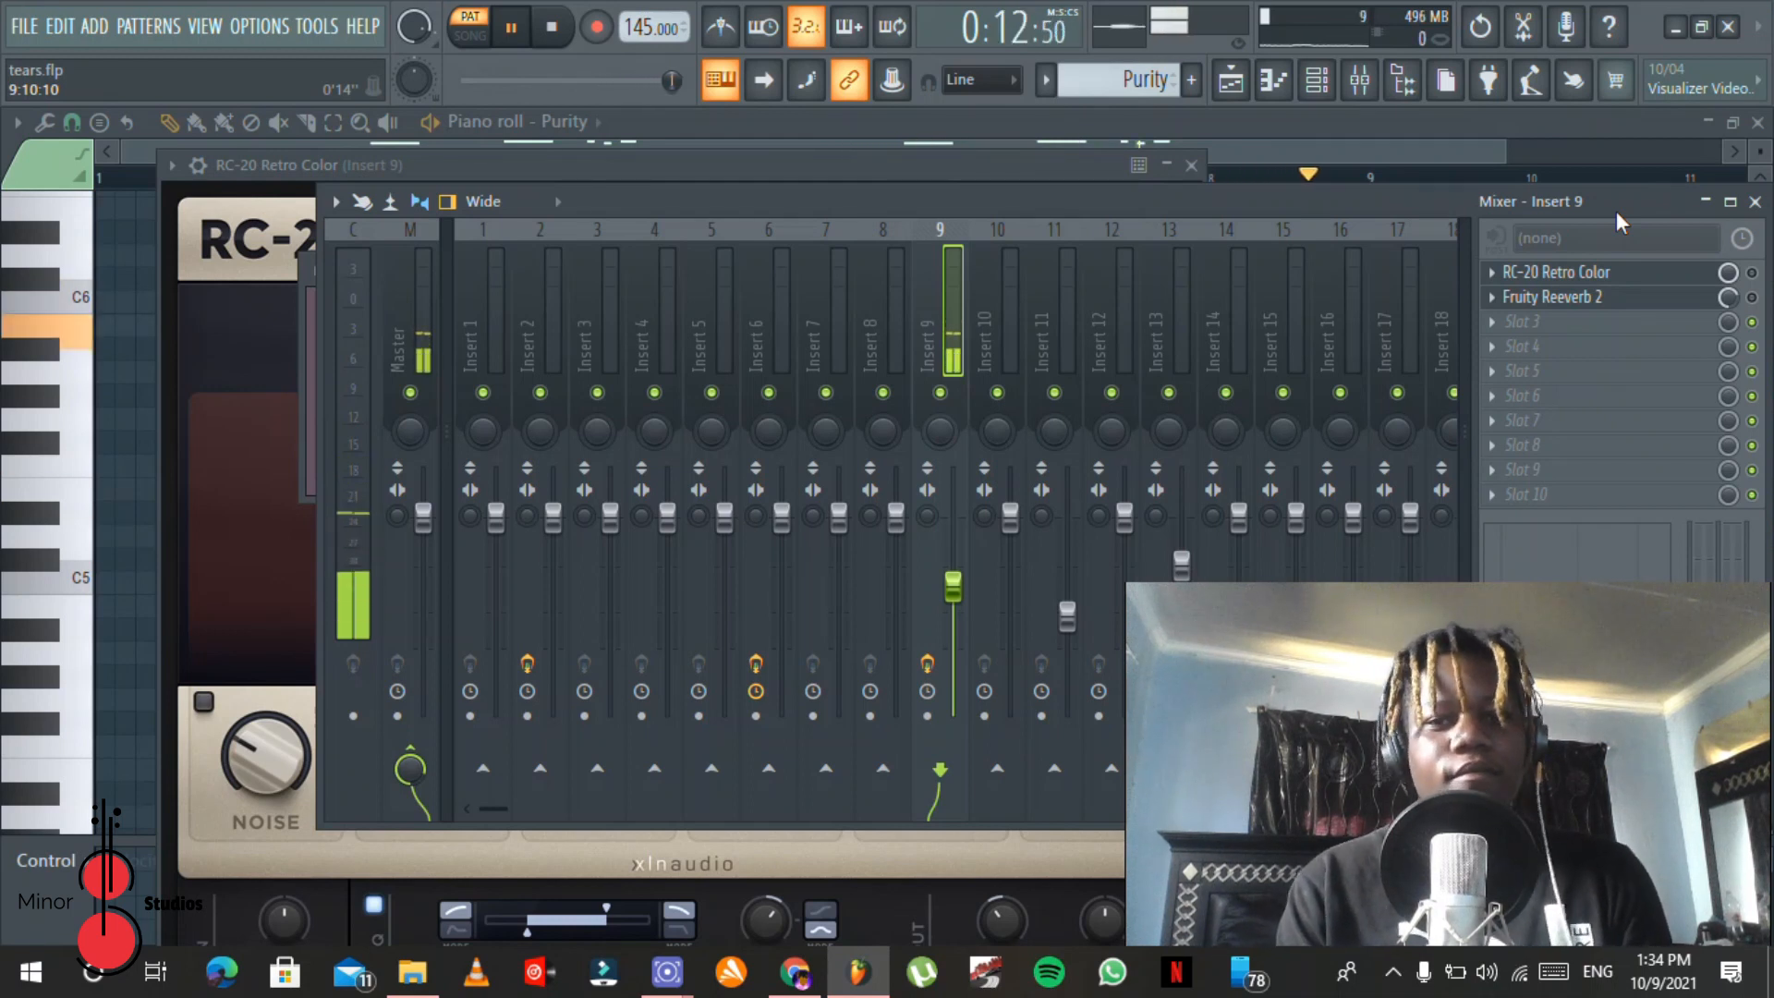
pyautogui.press('space')
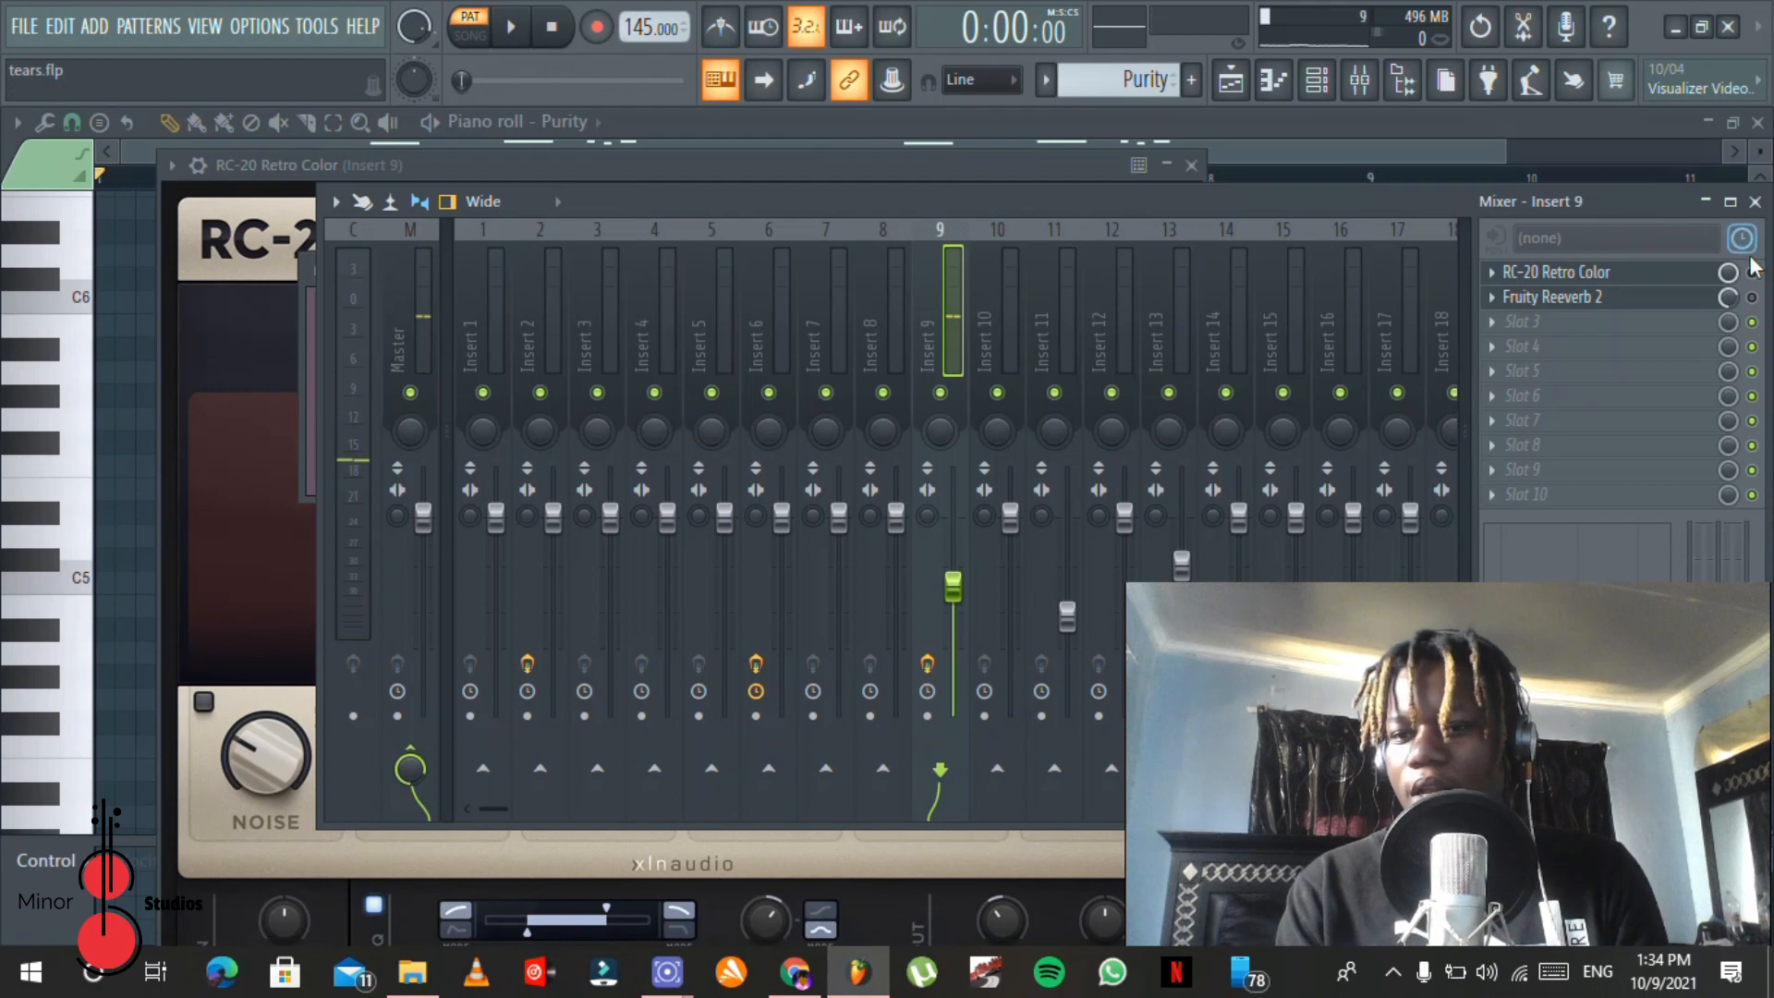
pyautogui.click(1389, 109)
pyautogui.press('space')
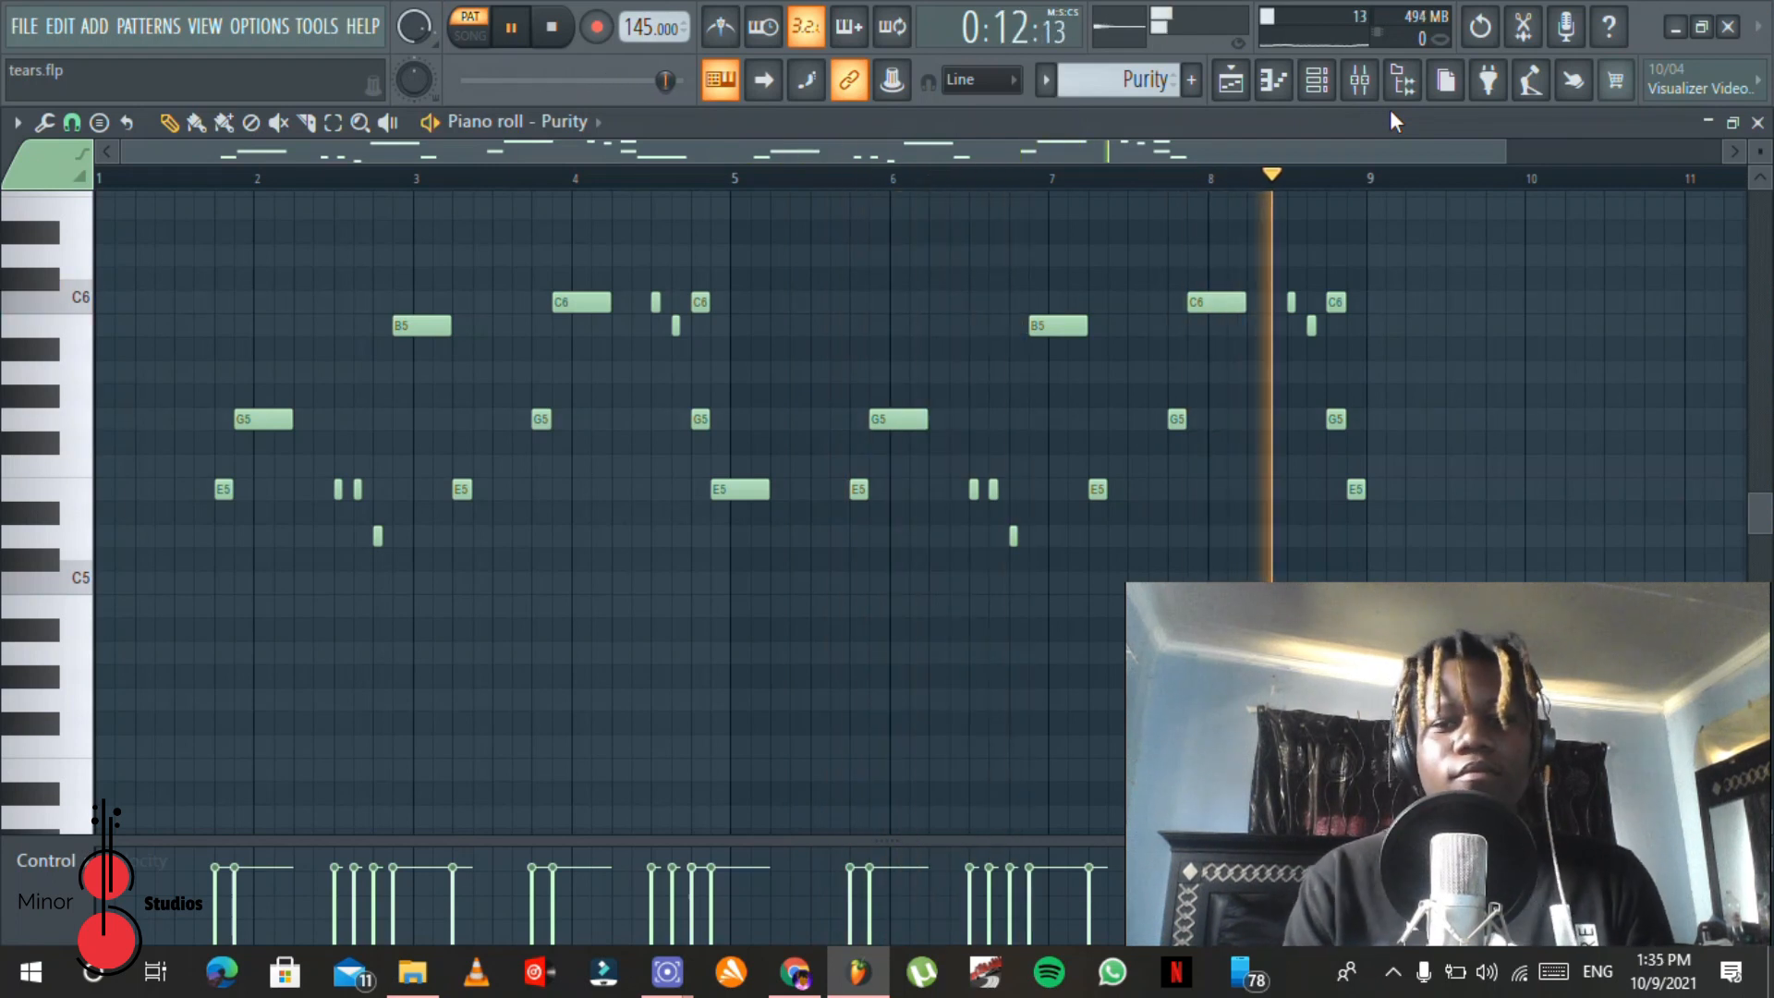
pyautogui.press('space')
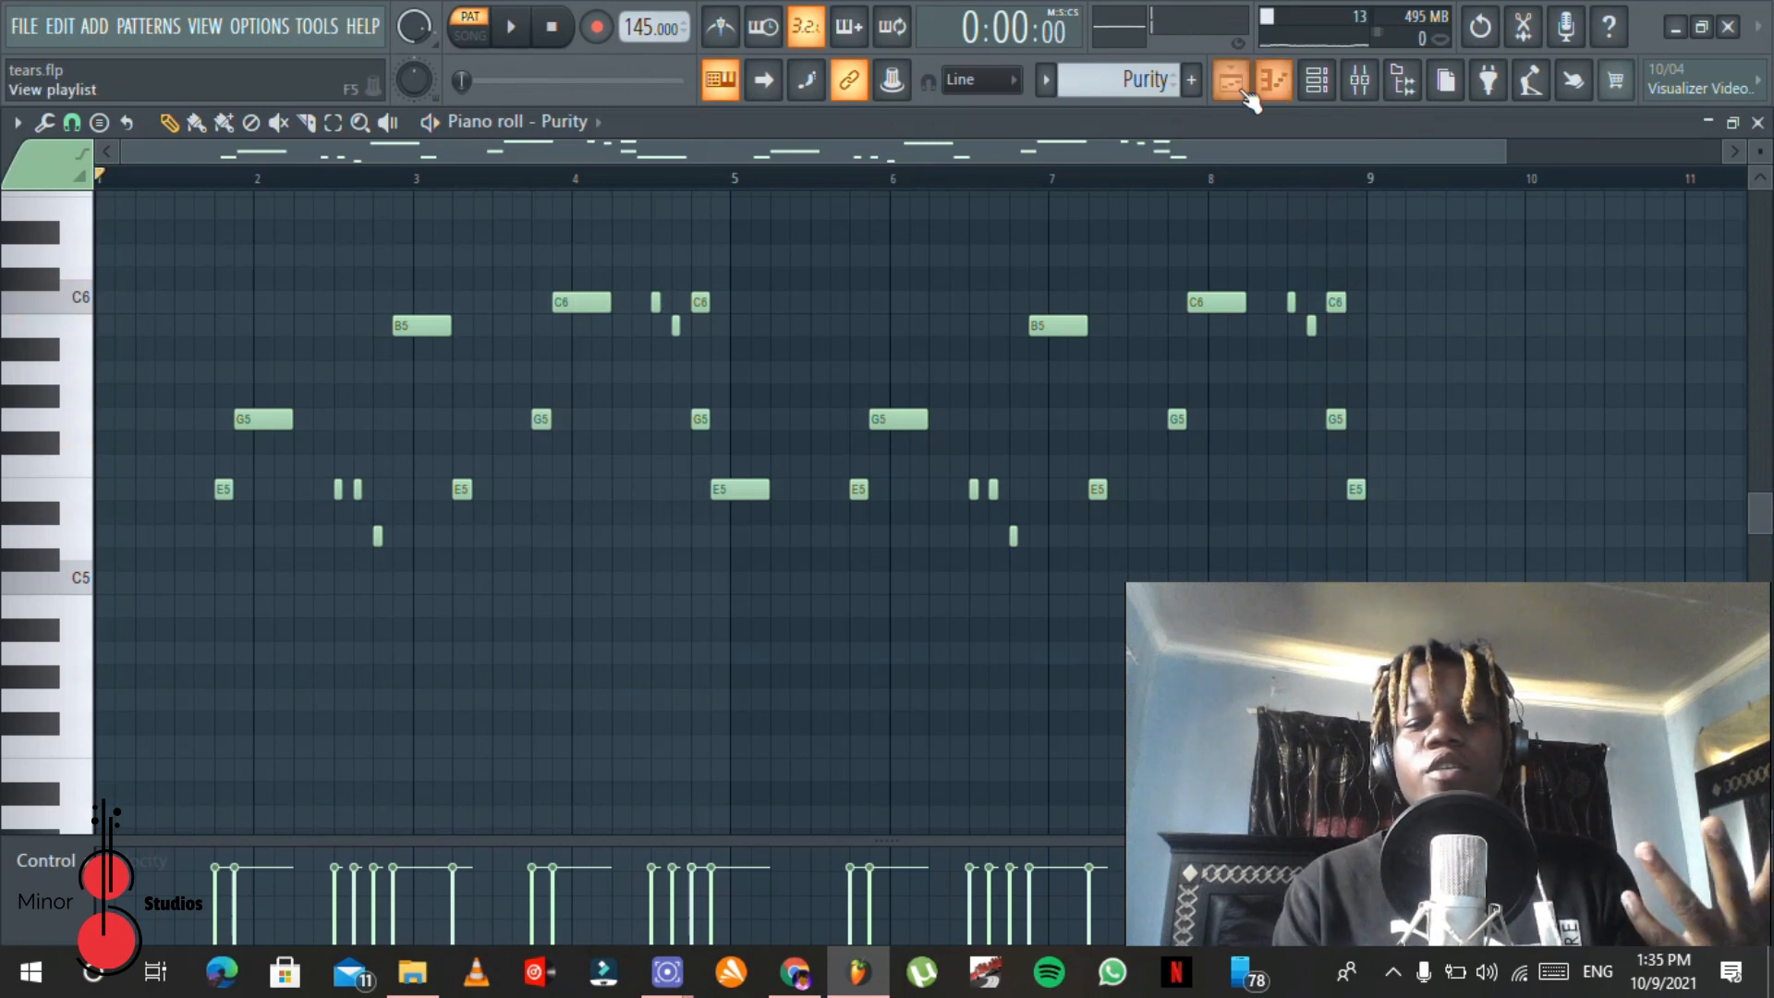
# Step: Open the Purity #2 clip at bar 25 of the playlist in the piano roll to view its notes
pyautogui.click(1231, 82)
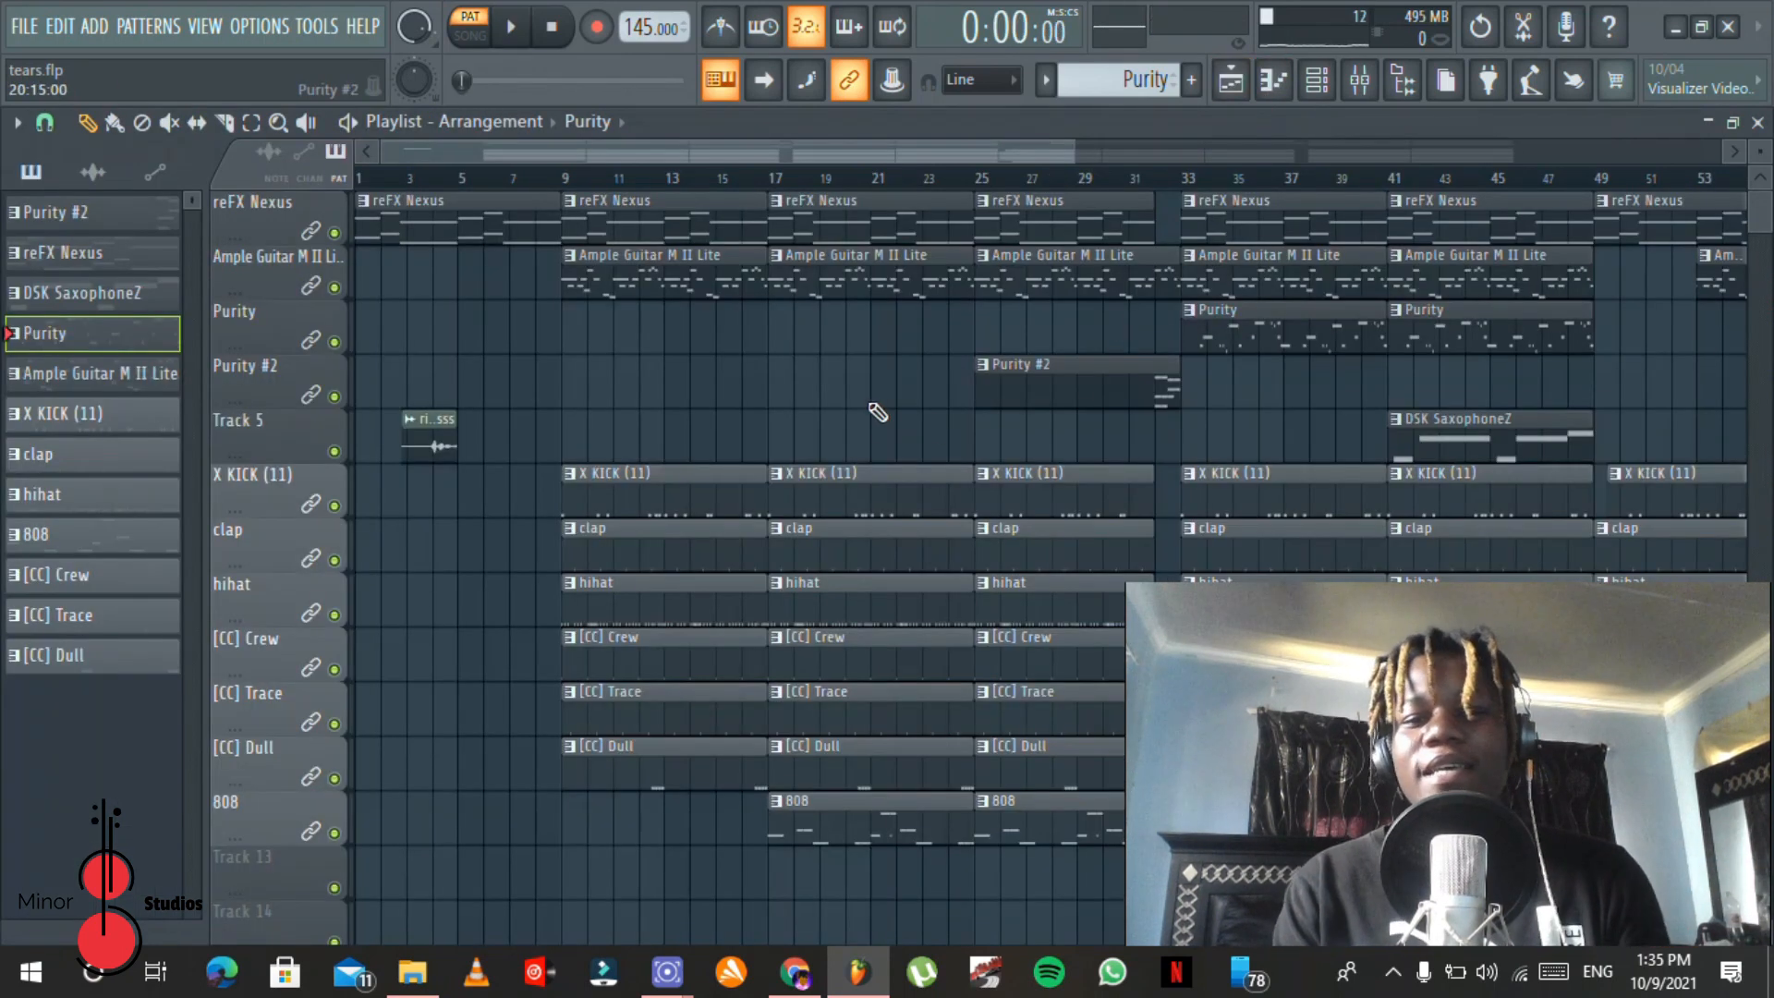
pyautogui.doubleClick(1108, 393)
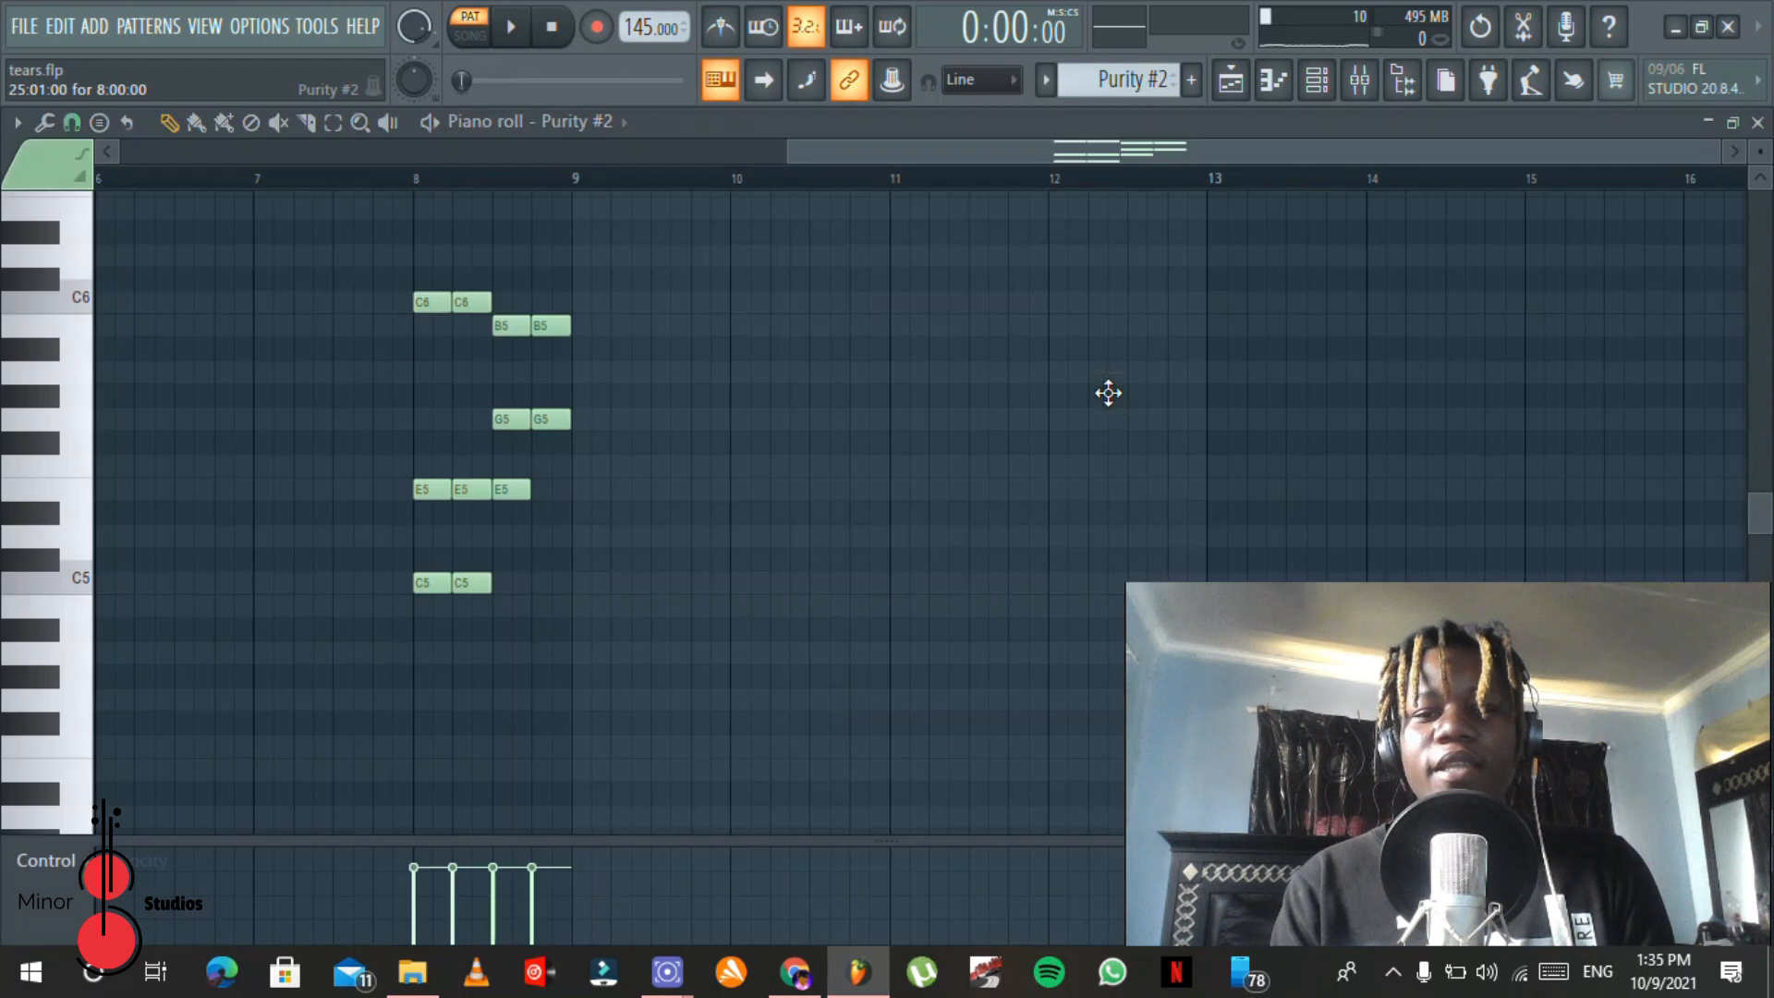
pyautogui.moveTo(1003, 157); pyautogui.dragTo(910, 159)
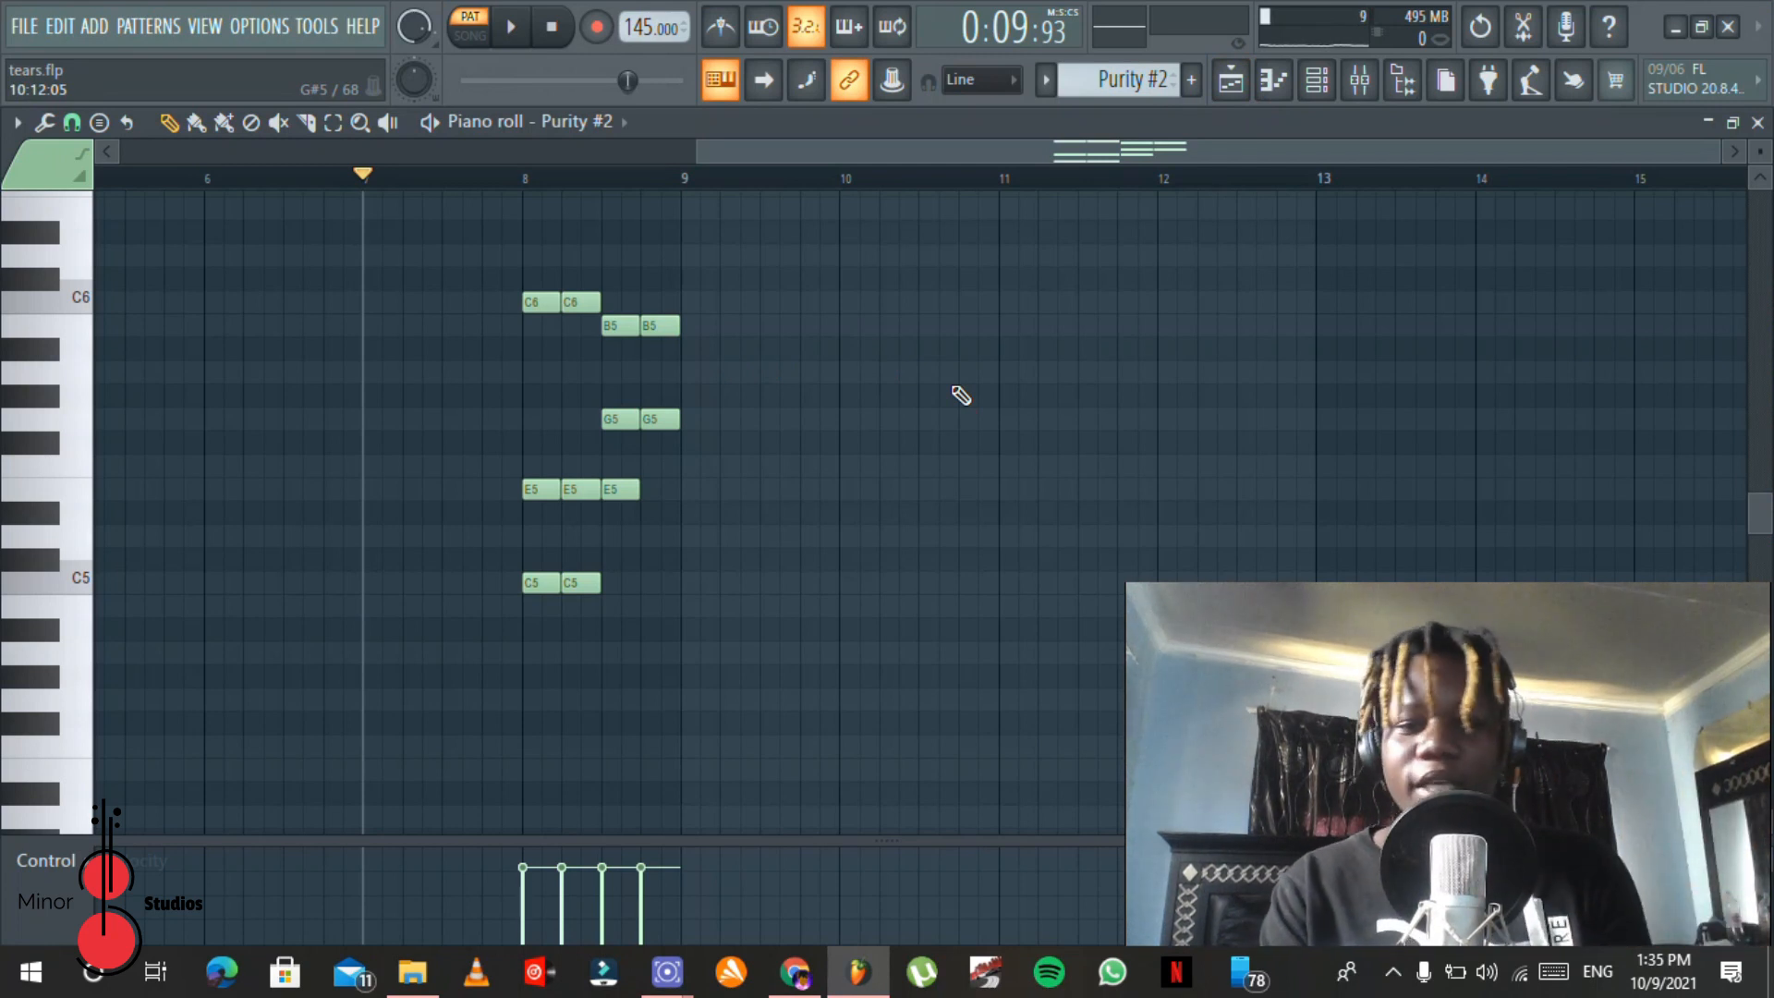
# Step: Play the Purity #2 notes near the pattern's end and check the effects on mixer Insert 9
pyautogui.press('space')
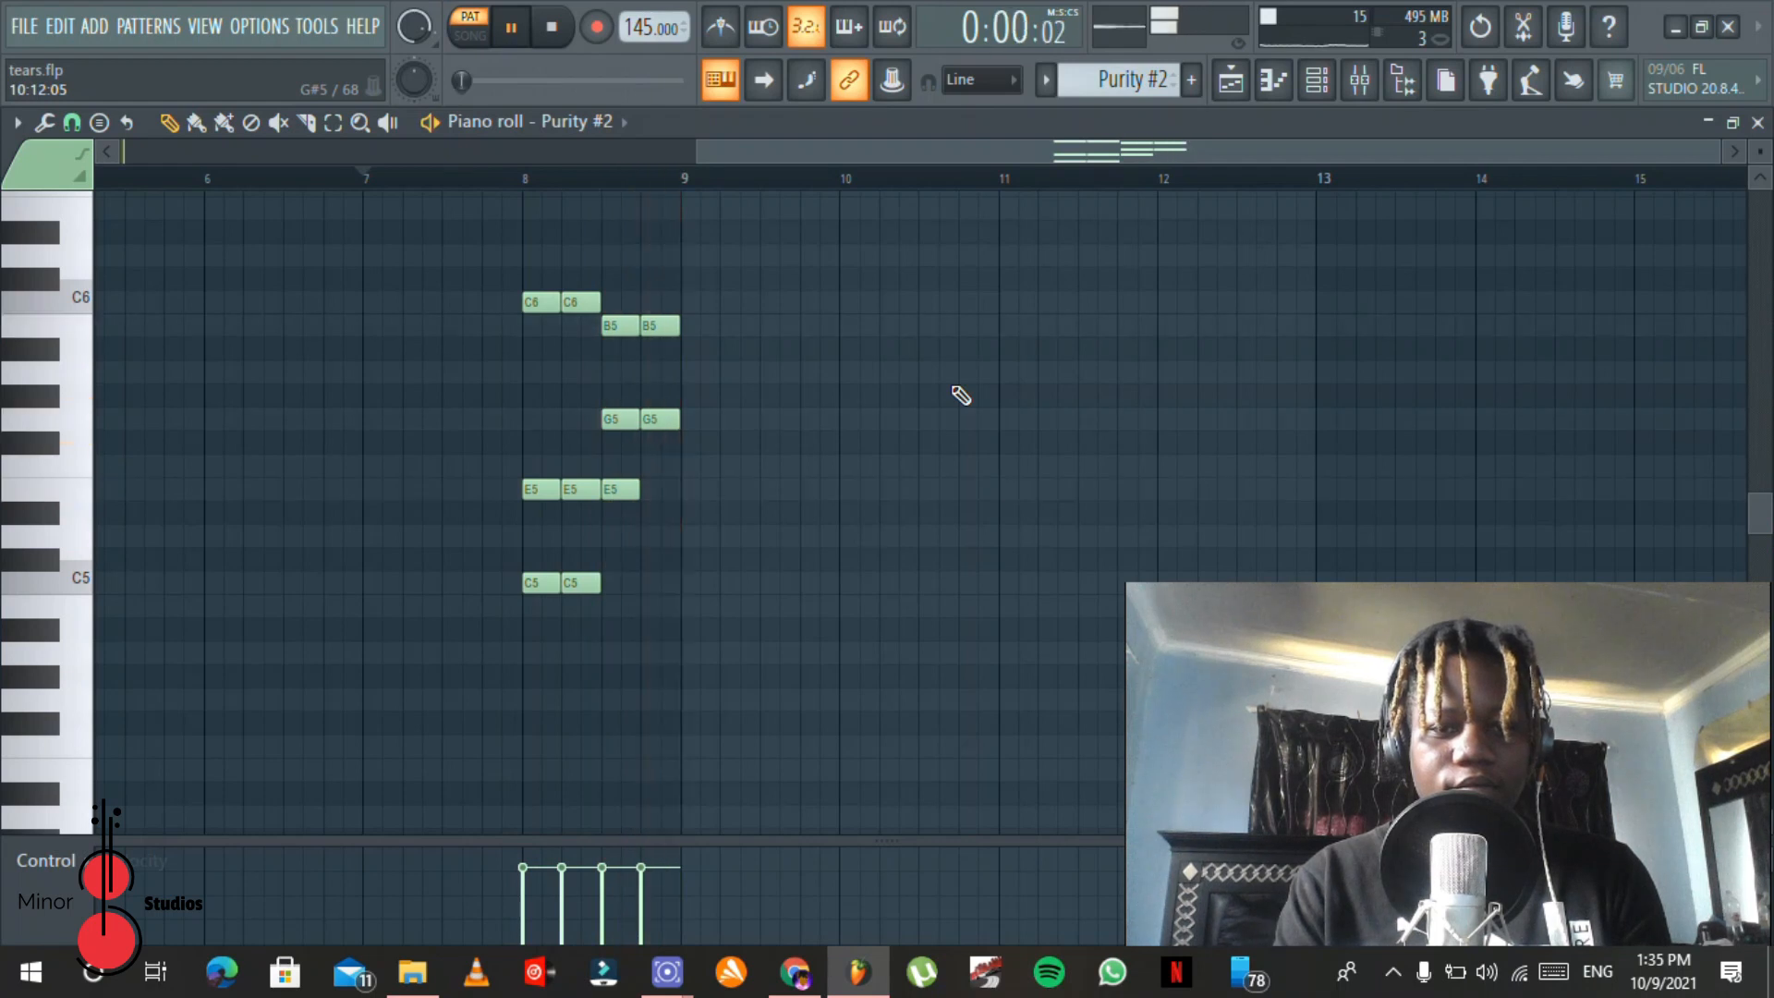
pyautogui.click(1356, 81)
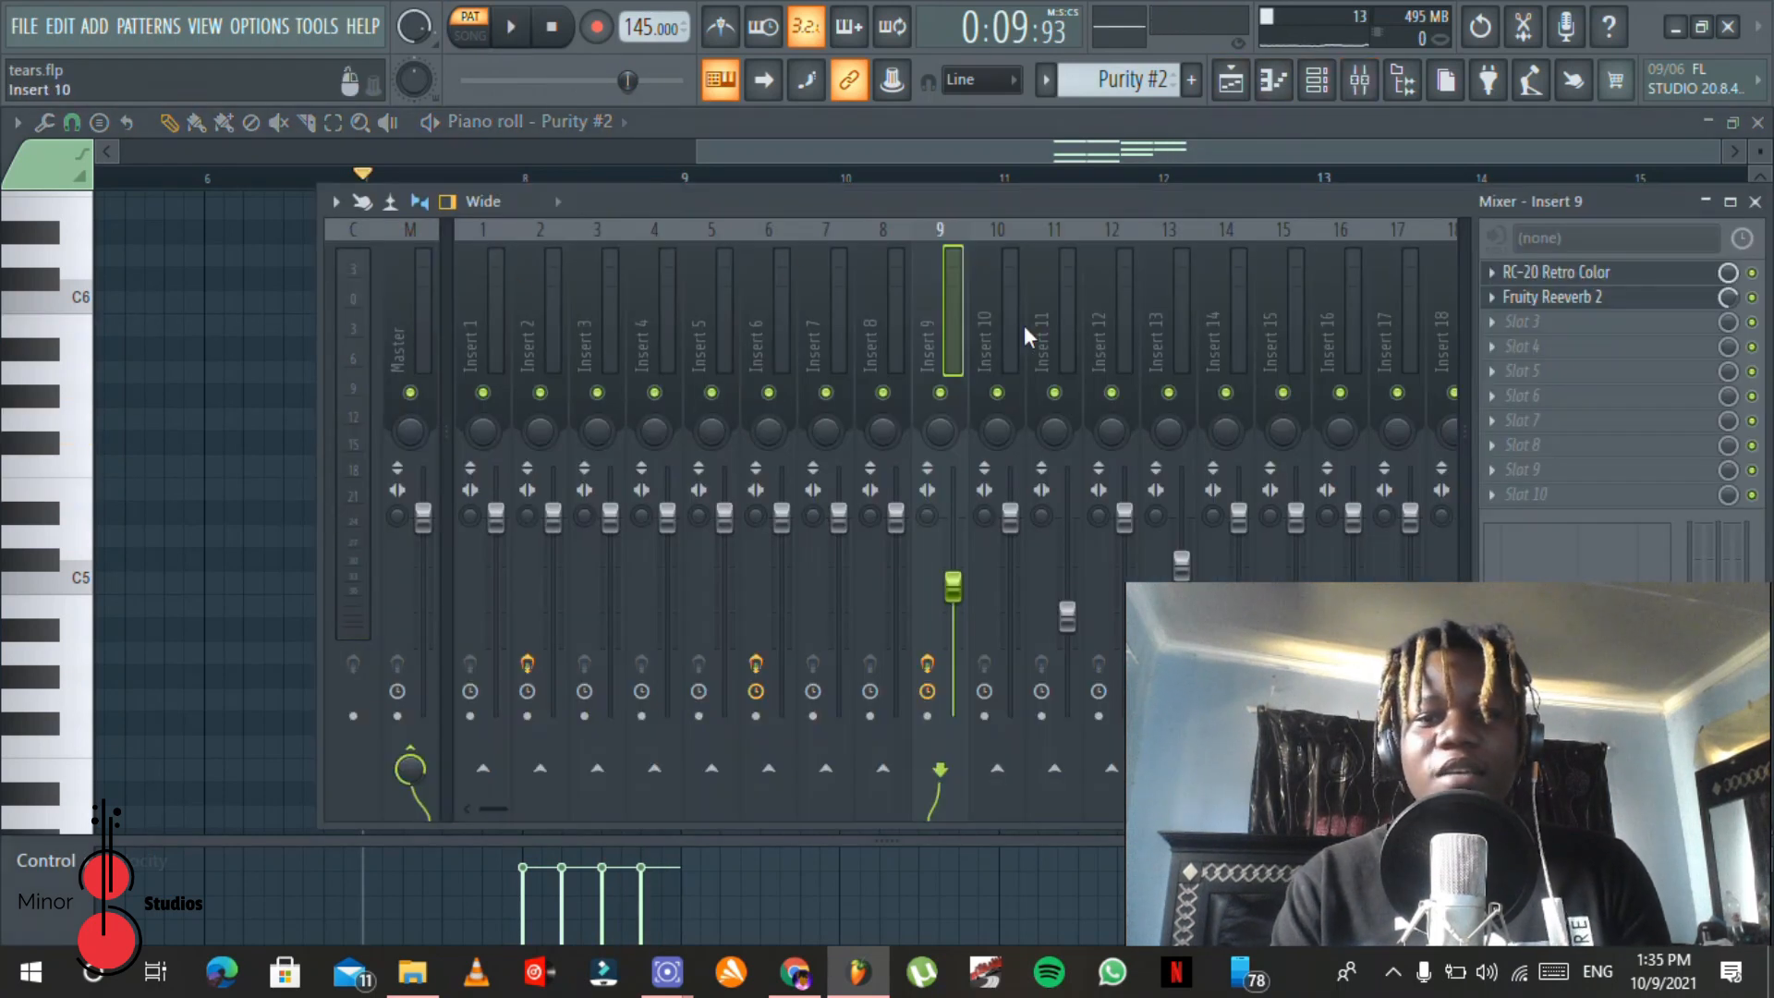
pyautogui.press('F9')
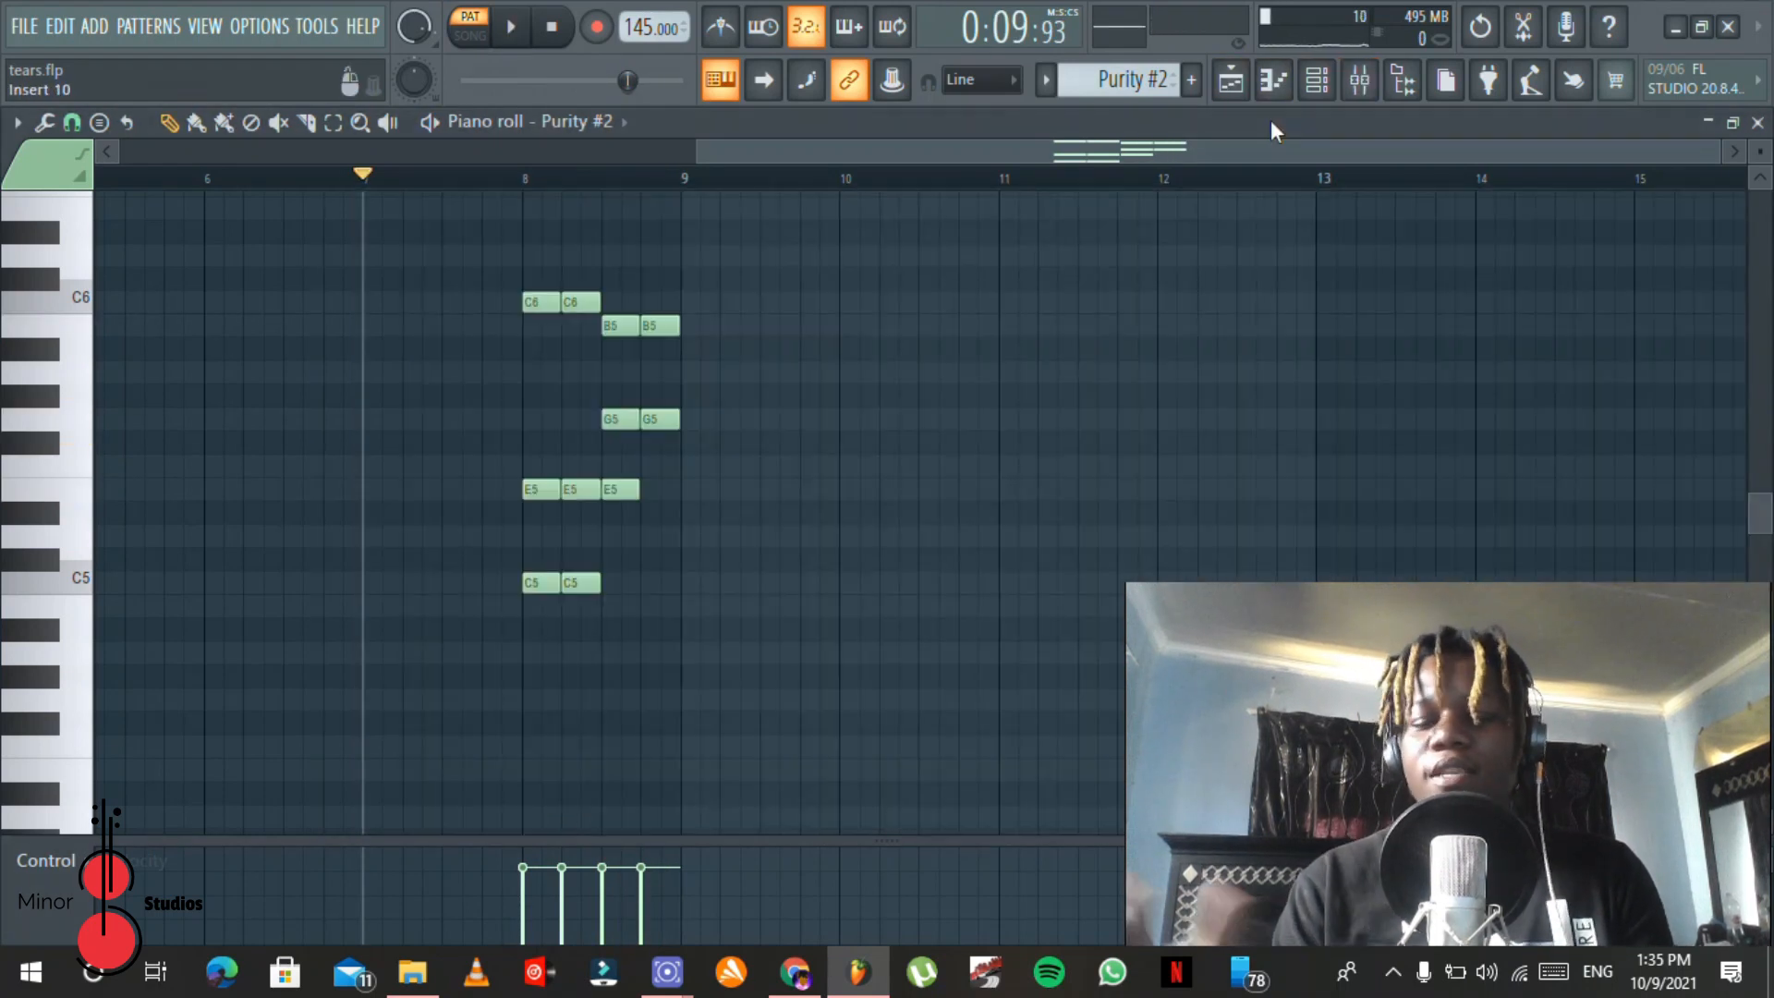
pyautogui.press('space')
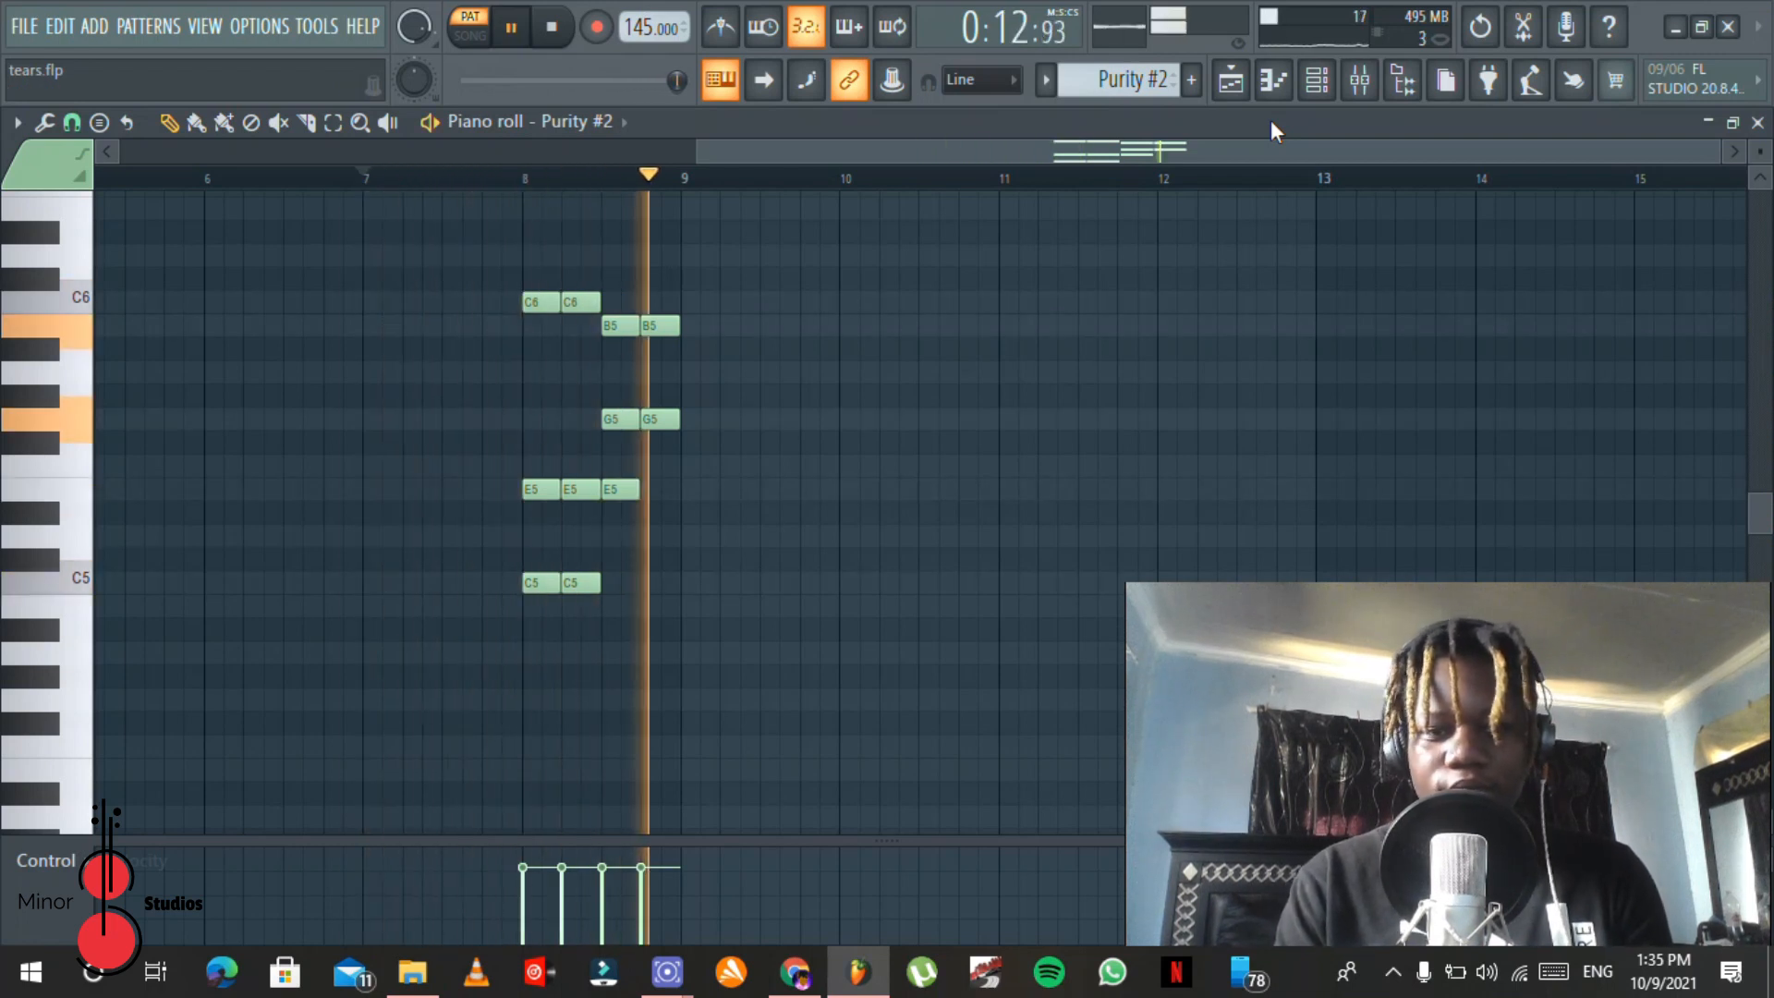
pyautogui.press('space')
# Step: Open the DSK SaxophoneZ clip at bar 41 of the playlist in the piano roll
pyautogui.click(1316, 81)
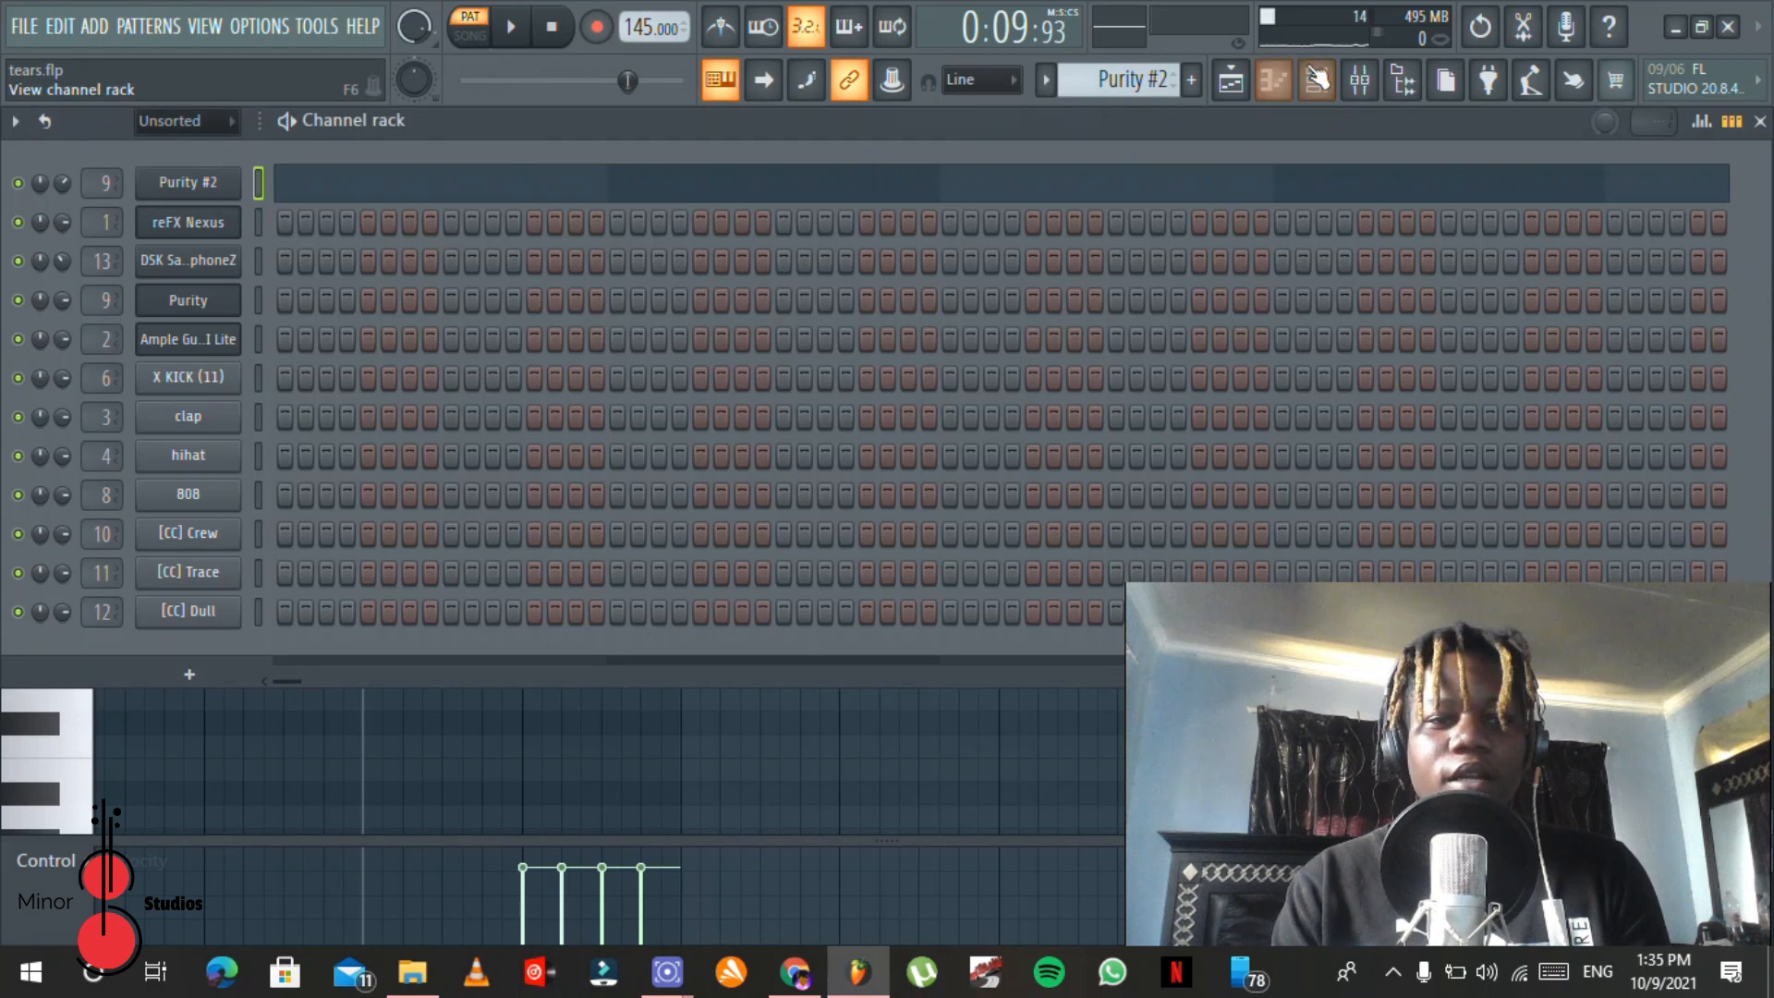
pyautogui.click(1227, 81)
pyautogui.moveTo(791, 153); pyautogui.dragTo(1060, 135)
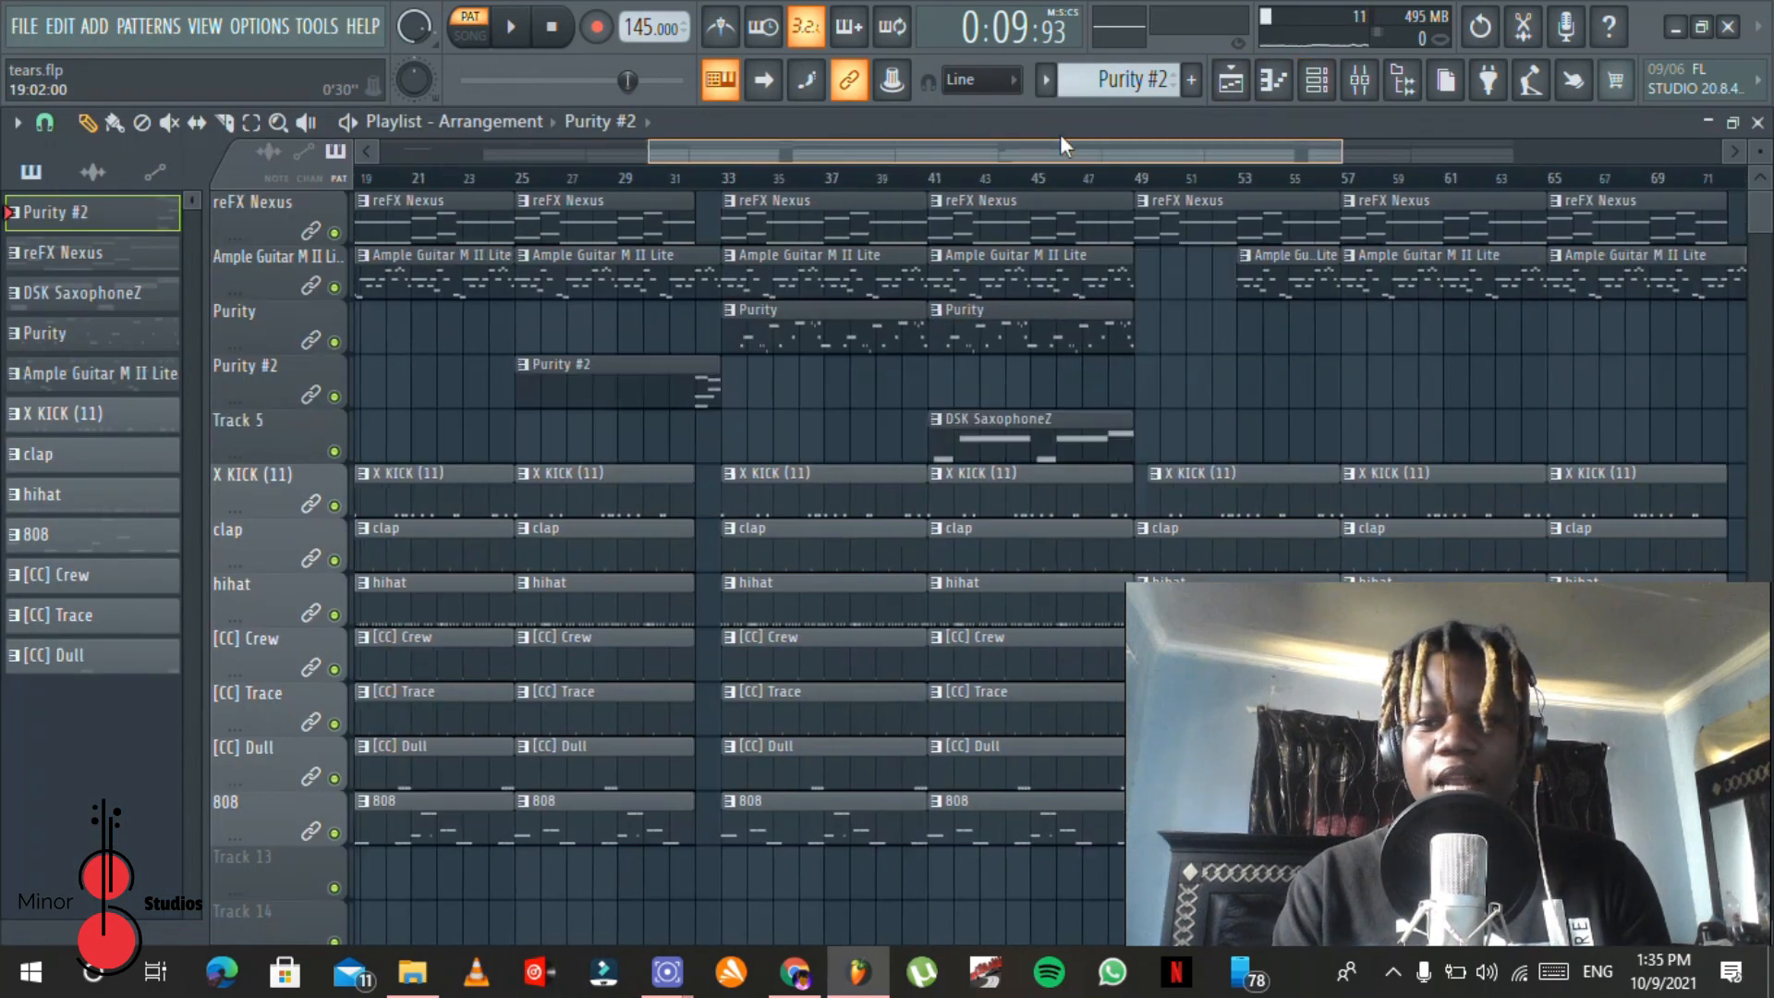
pyautogui.doubleClick(870, 450)
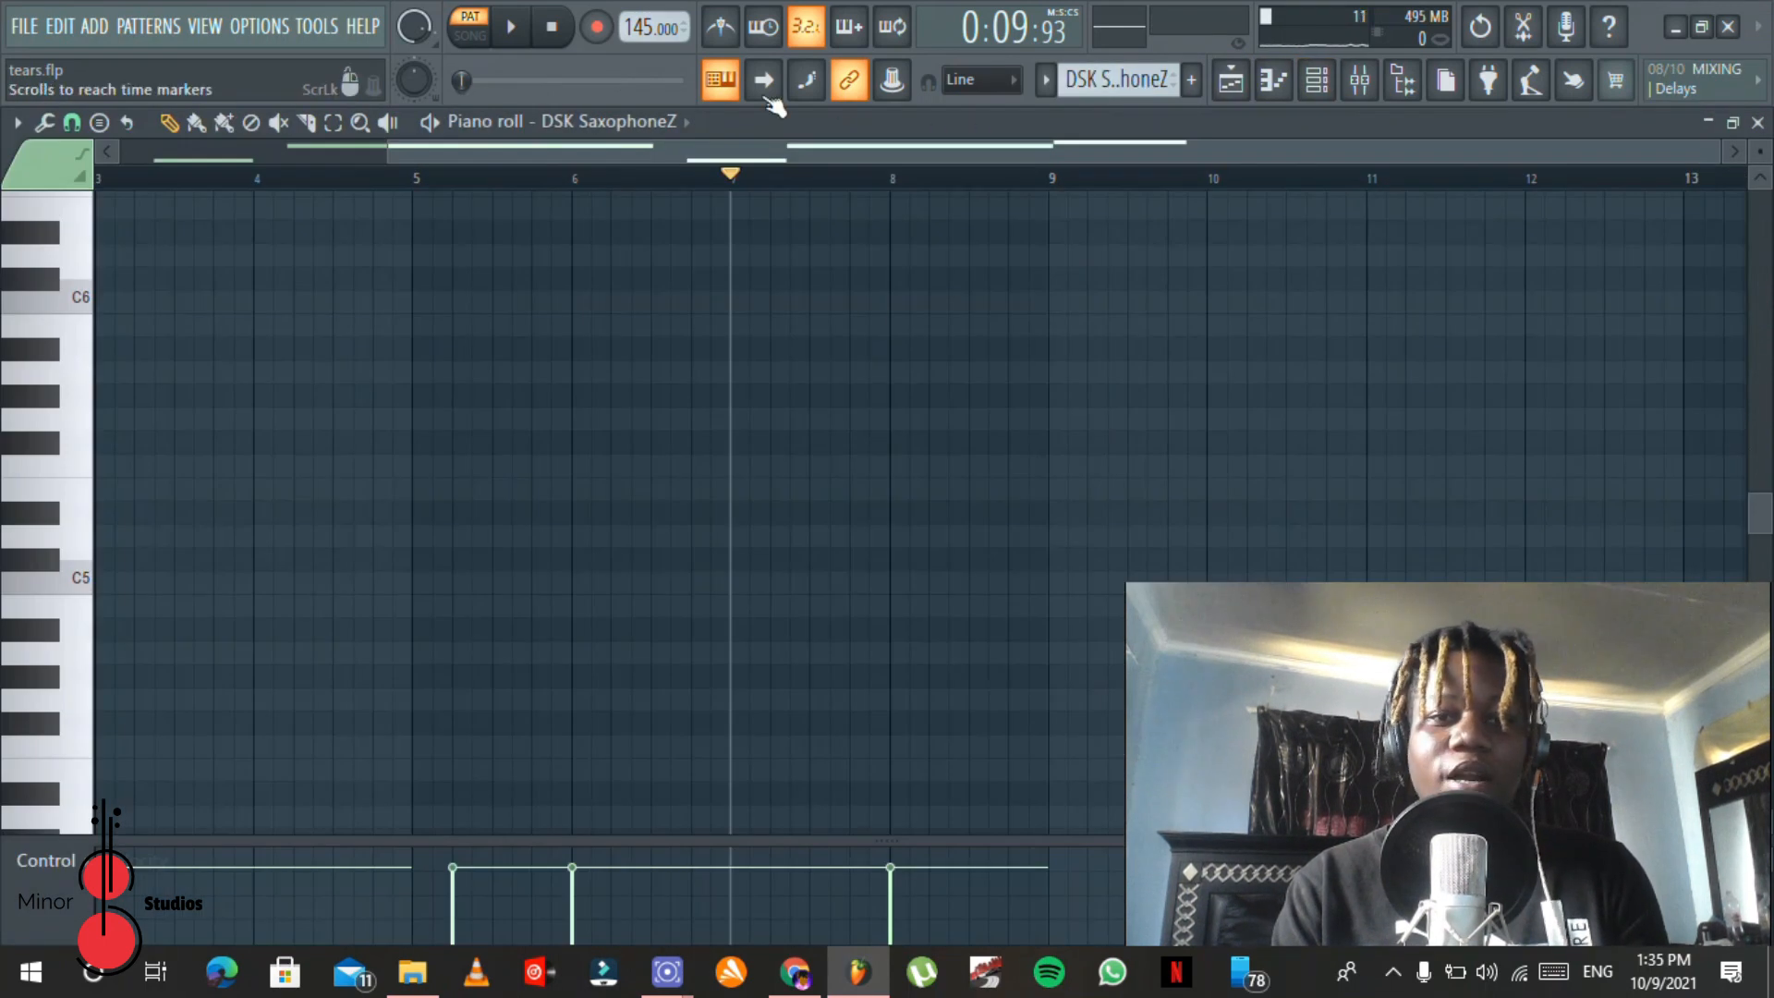
# Step: Open the DSK SaxophoneZ instrument to view its Soprano saxophone setting, and return to its piano roll
pyautogui.click(1312, 83)
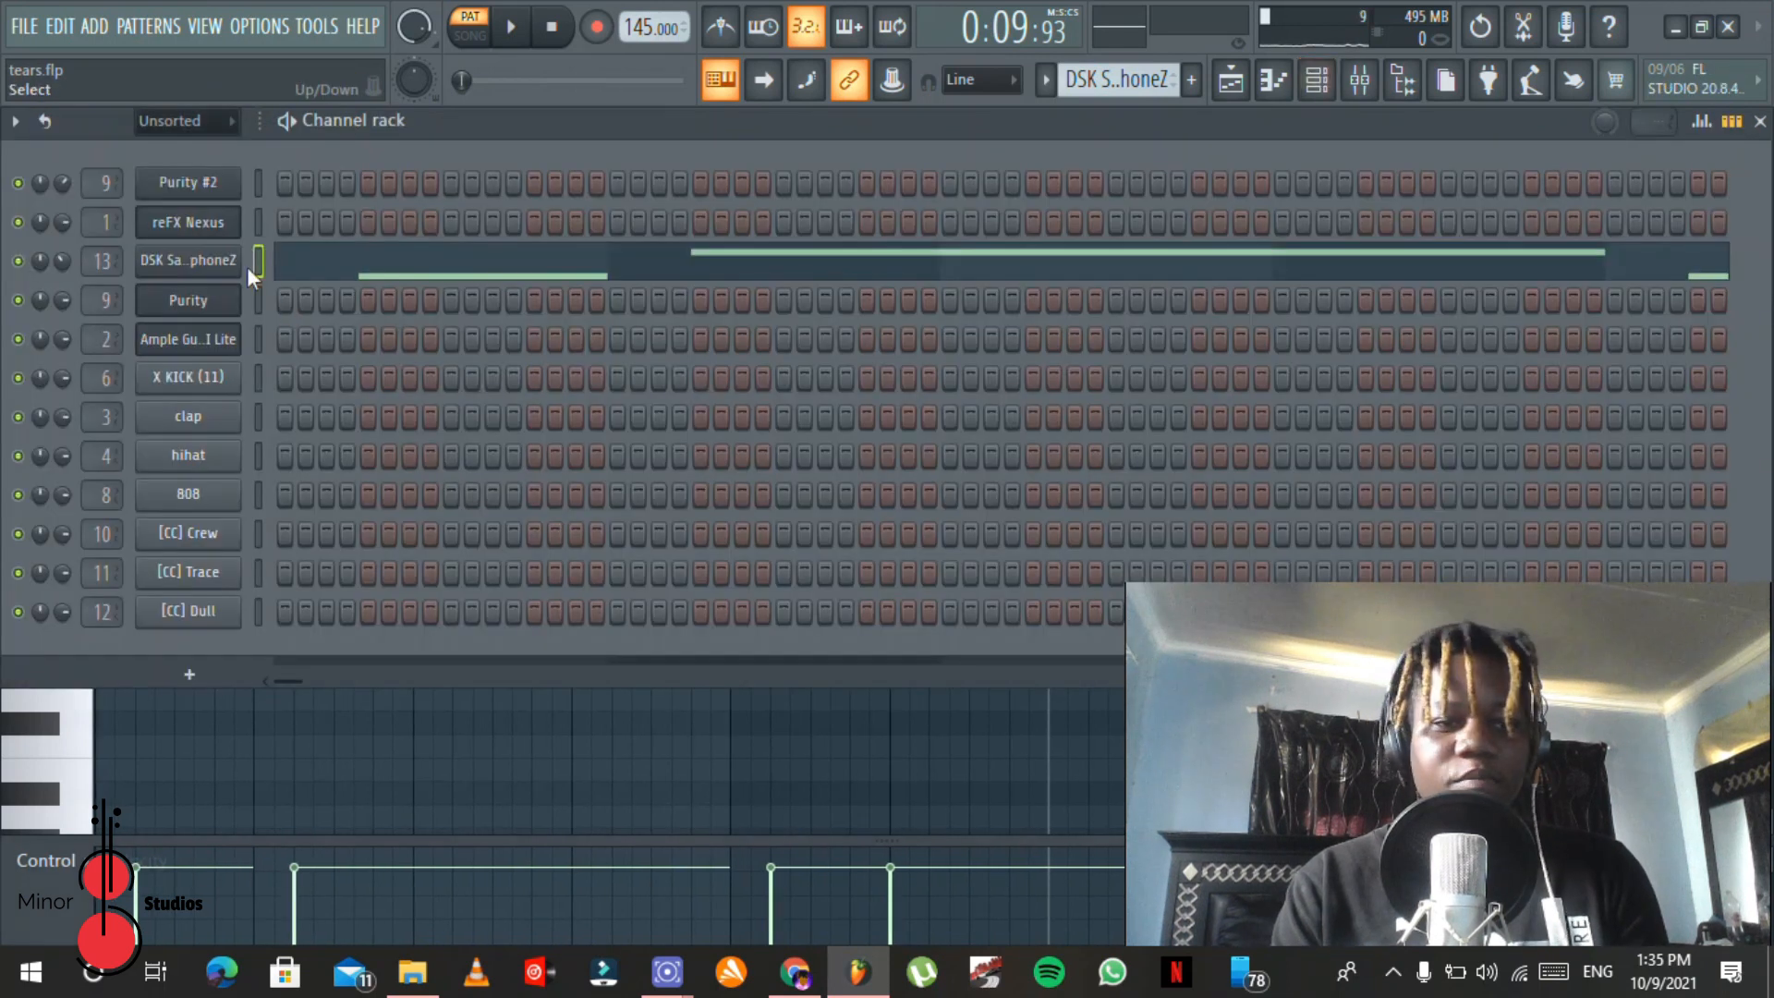
pyautogui.click(211, 264)
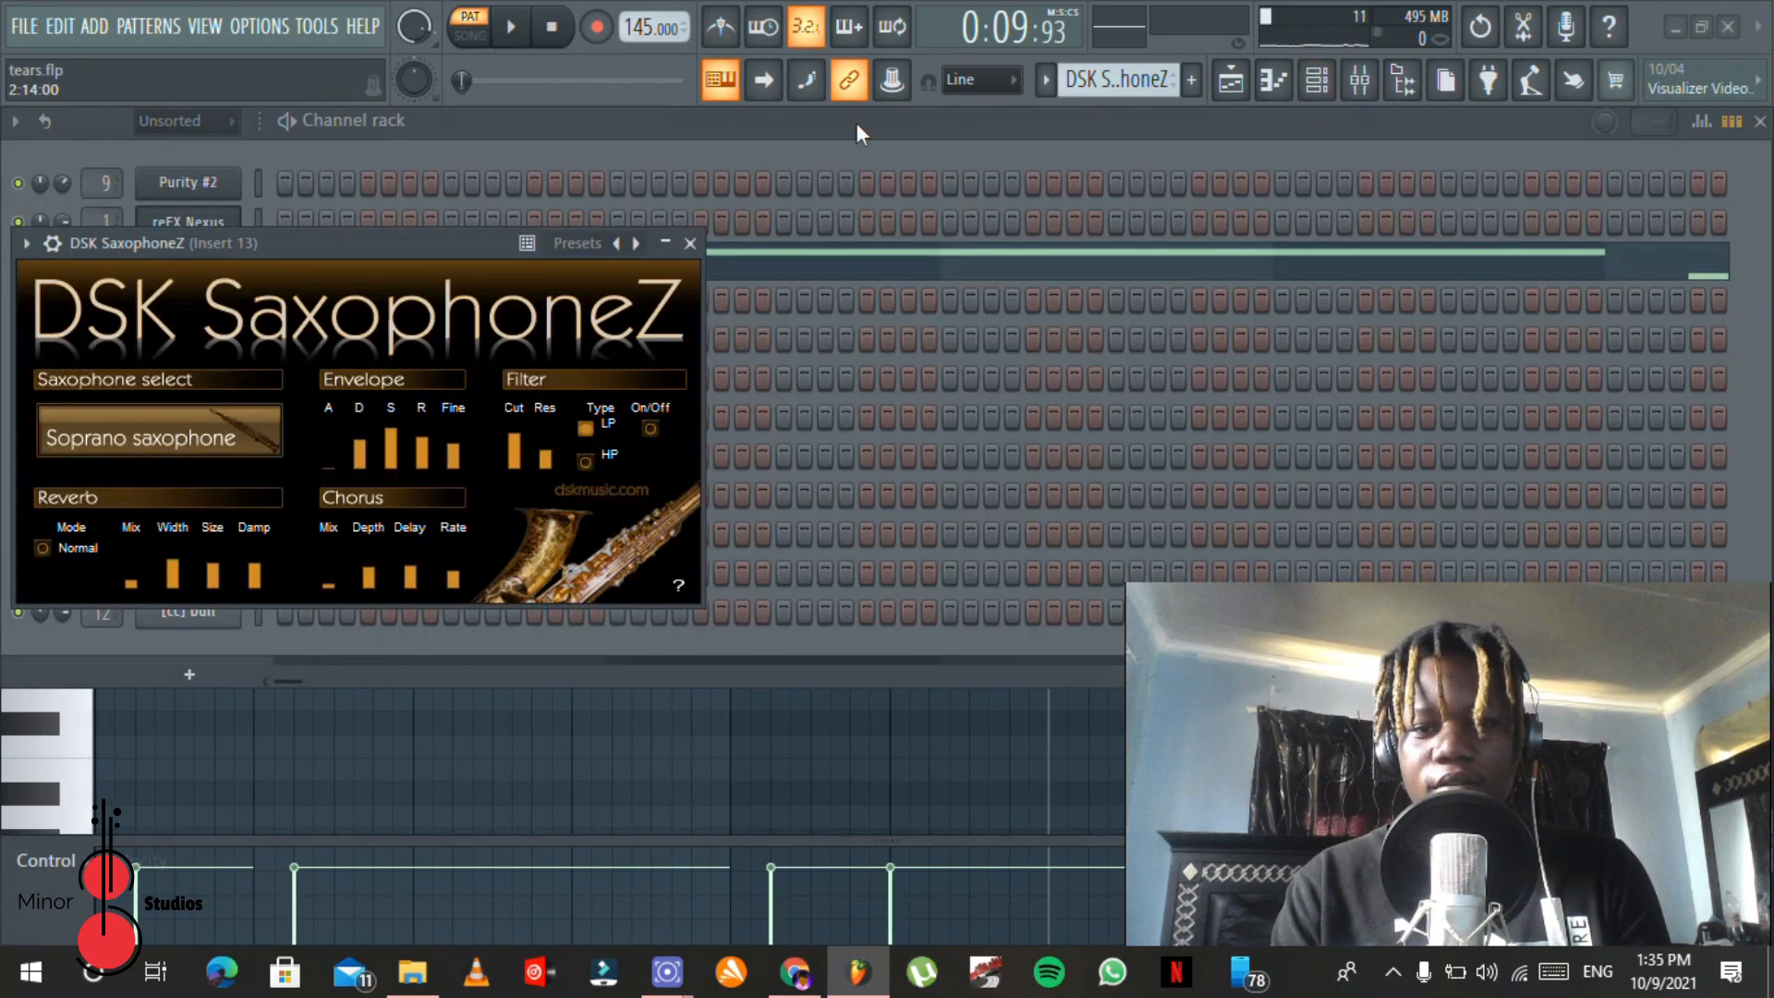
pyautogui.click(857, 124)
pyautogui.click(823, 250)
pyautogui.click(1118, 268)
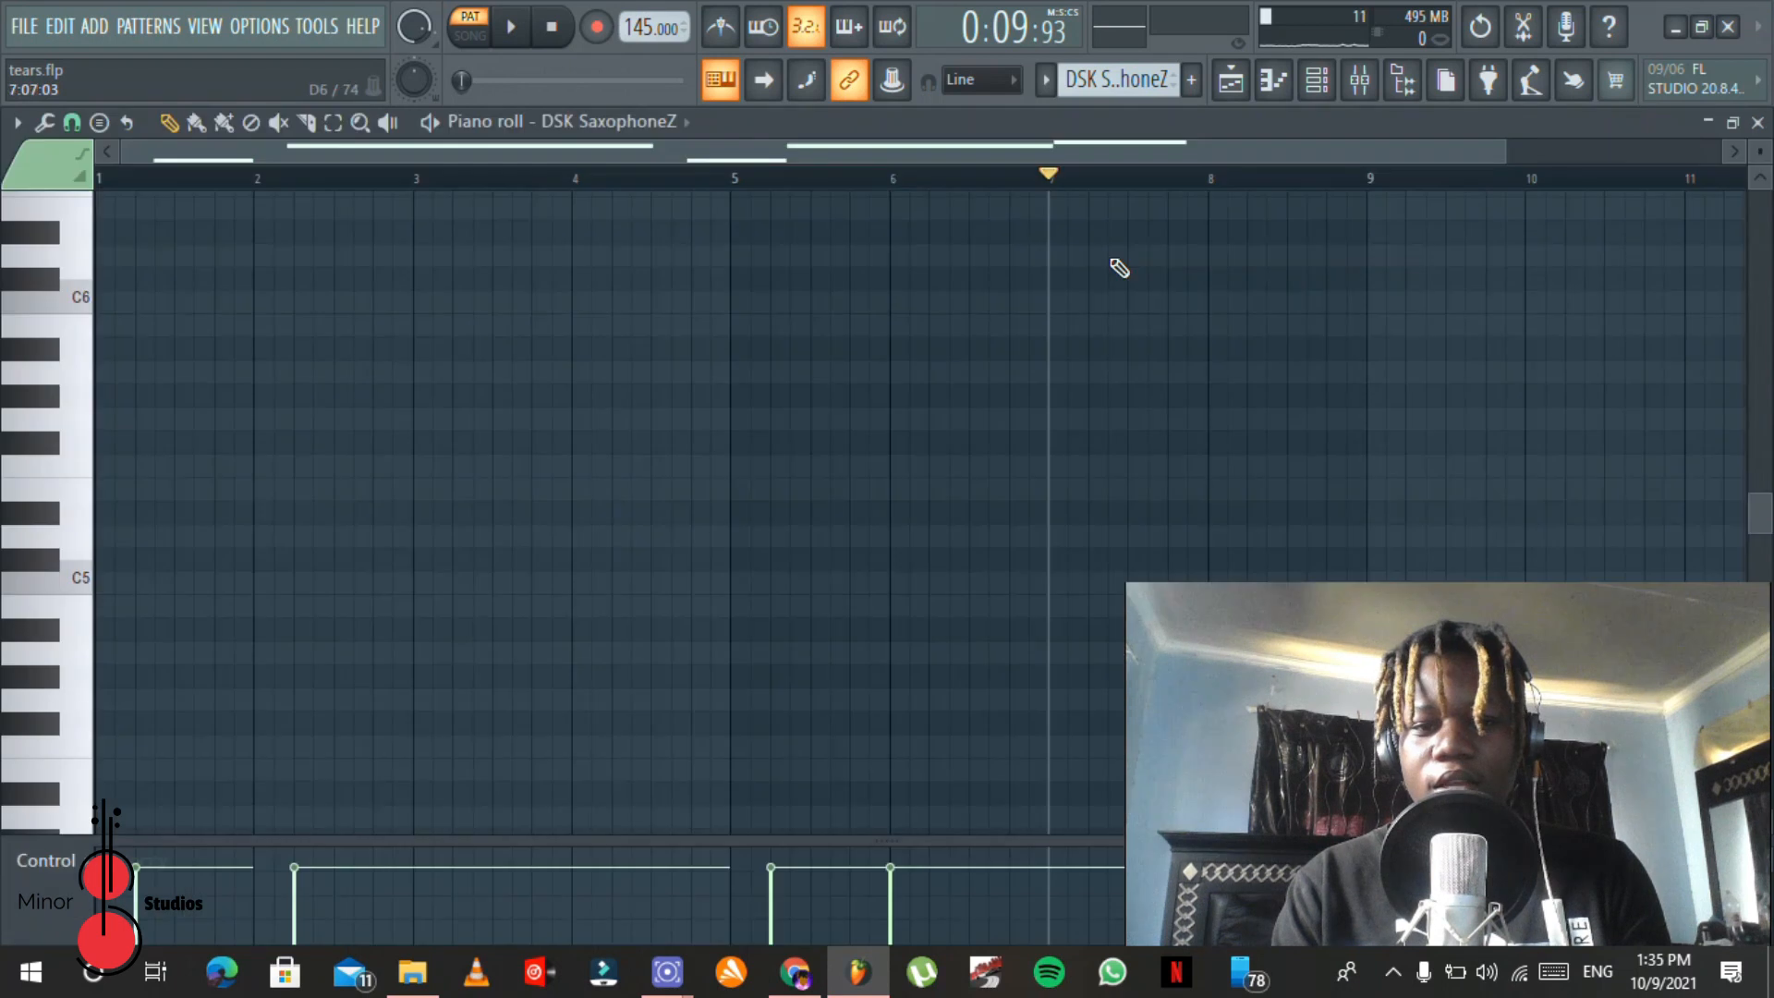
# Step: Play the DSK SaxophoneZ notes around C7 in the piano roll and check the effects on mixer Insert 13
pyautogui.moveTo(1751, 539); pyautogui.dragTo(1759, 424)
pyautogui.press('space')
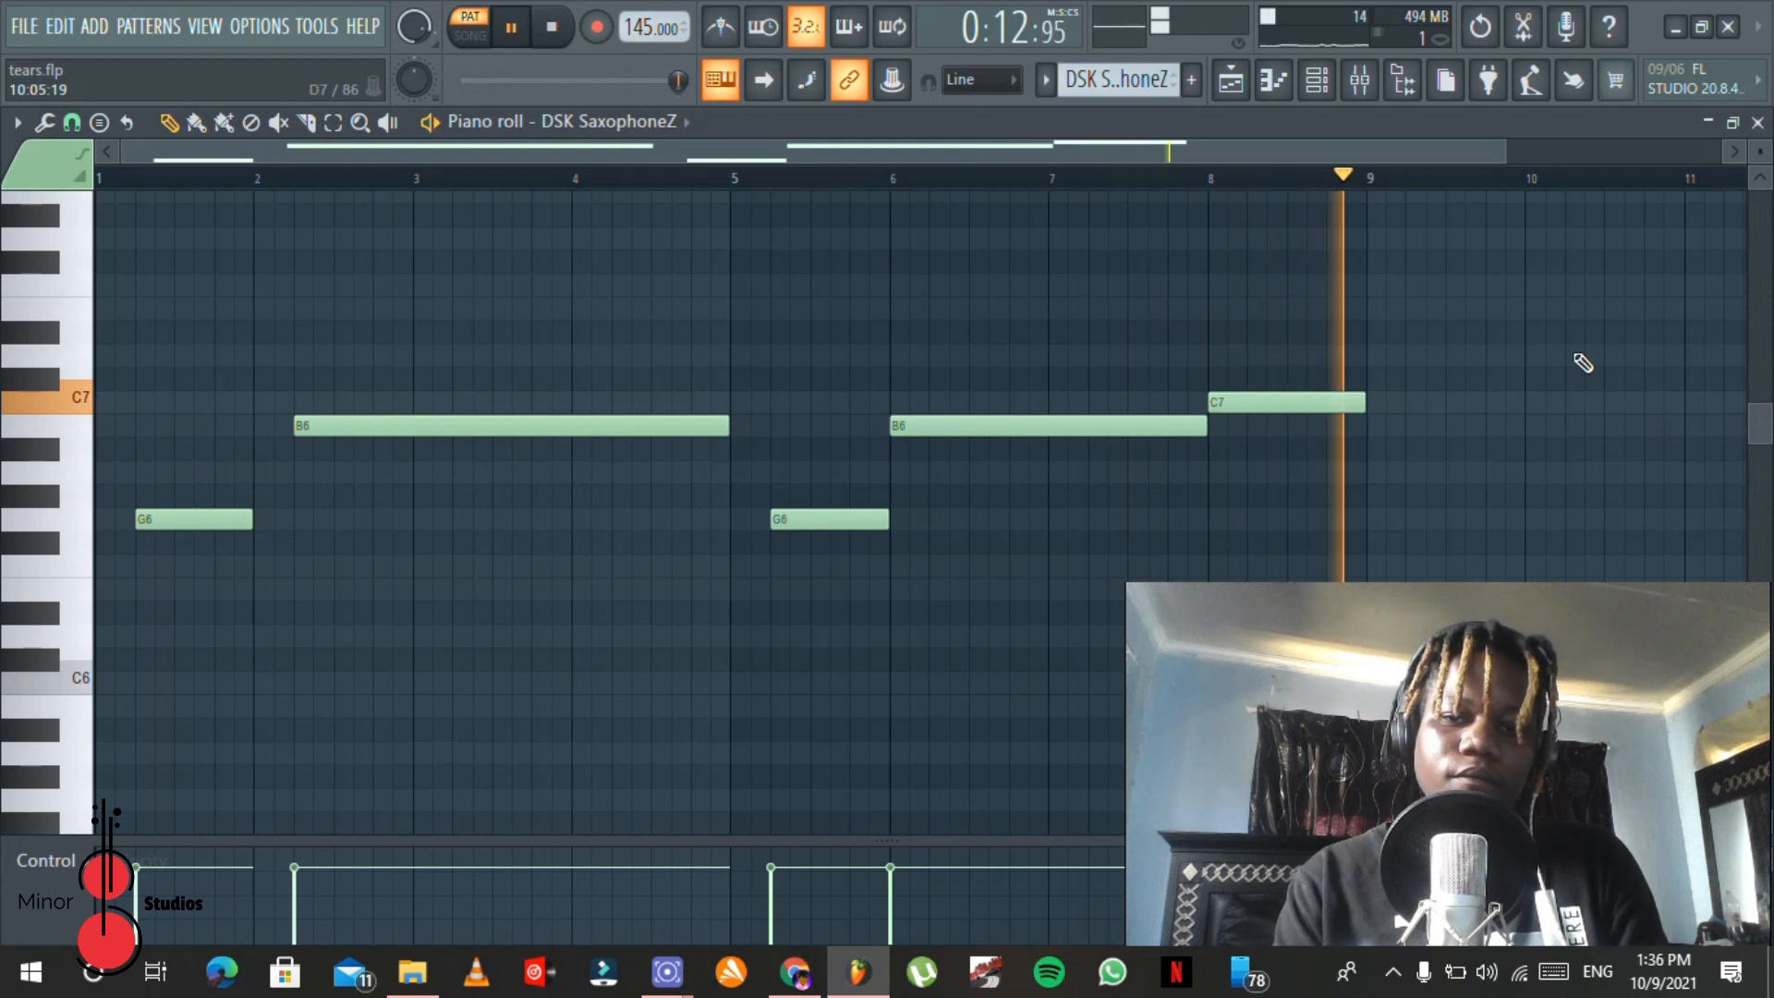
pyautogui.press('space')
pyautogui.click(1360, 81)
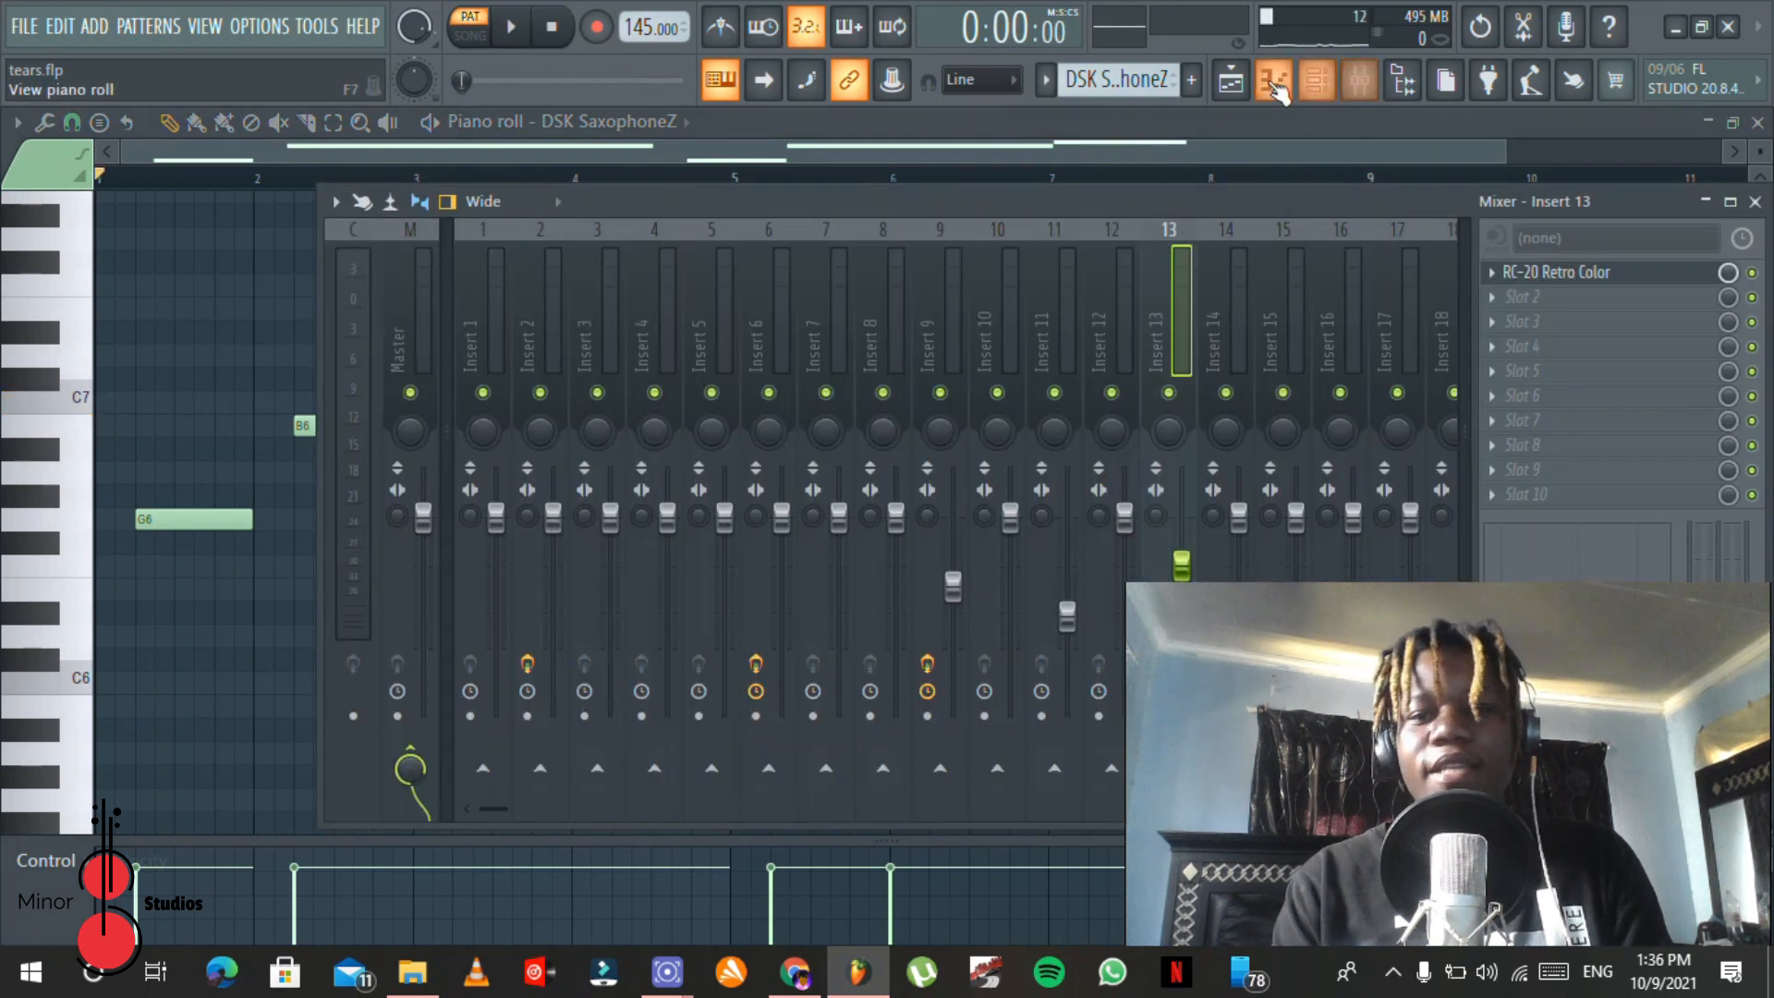
# Step: Open an X KICK (11) clip from the playlist in the piano roll and play its C5 kick pattern through
pyautogui.click(1240, 85)
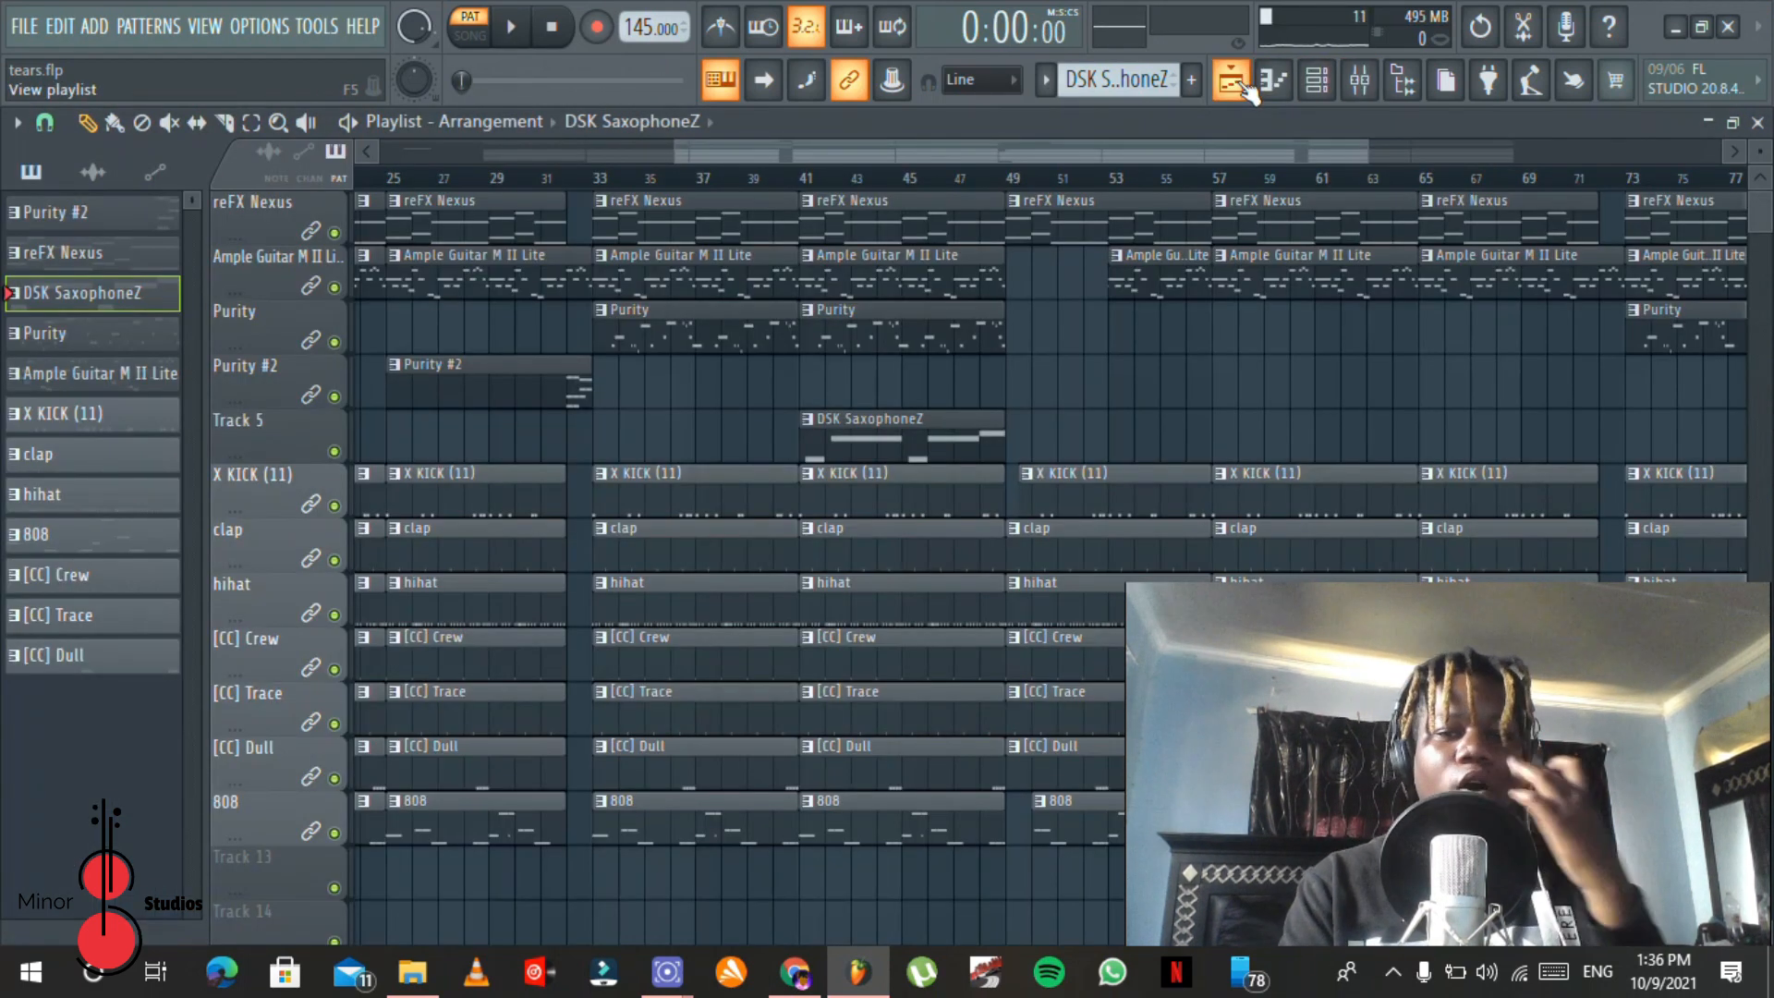
pyautogui.moveTo(1105, 142); pyautogui.dragTo(795, 147)
pyautogui.doubleClick(639, 483)
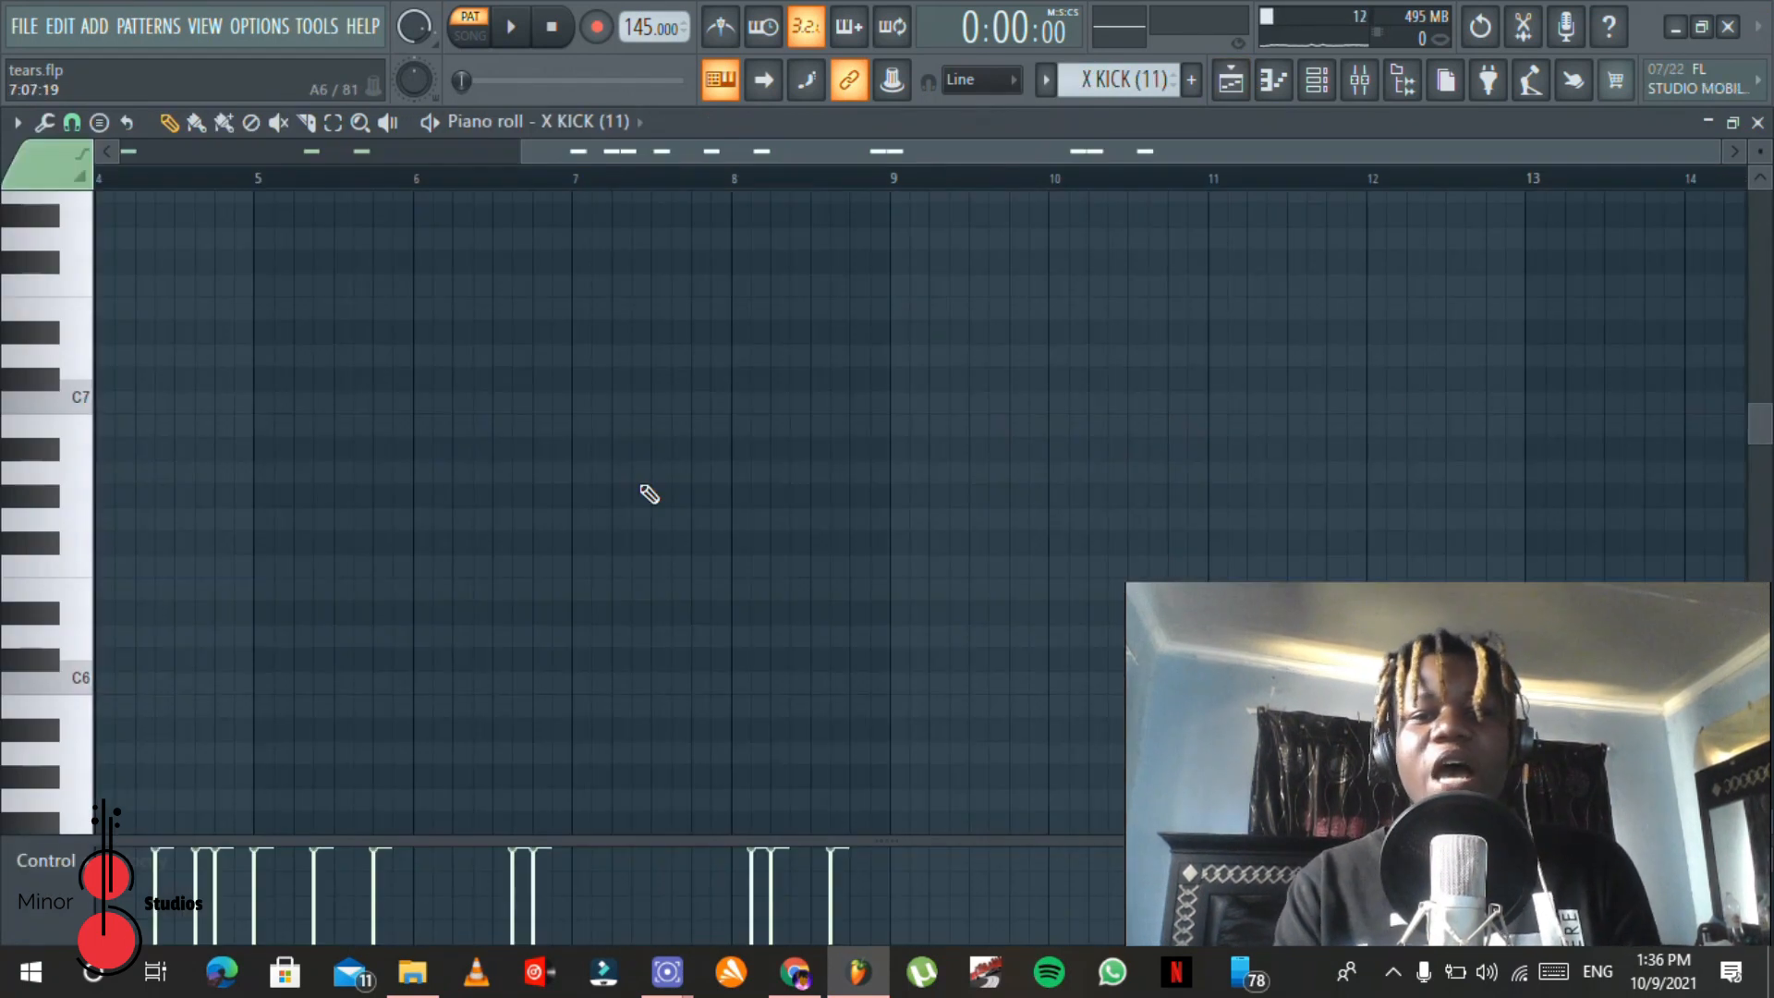
pyautogui.moveTo(691, 155); pyautogui.dragTo(242, 151)
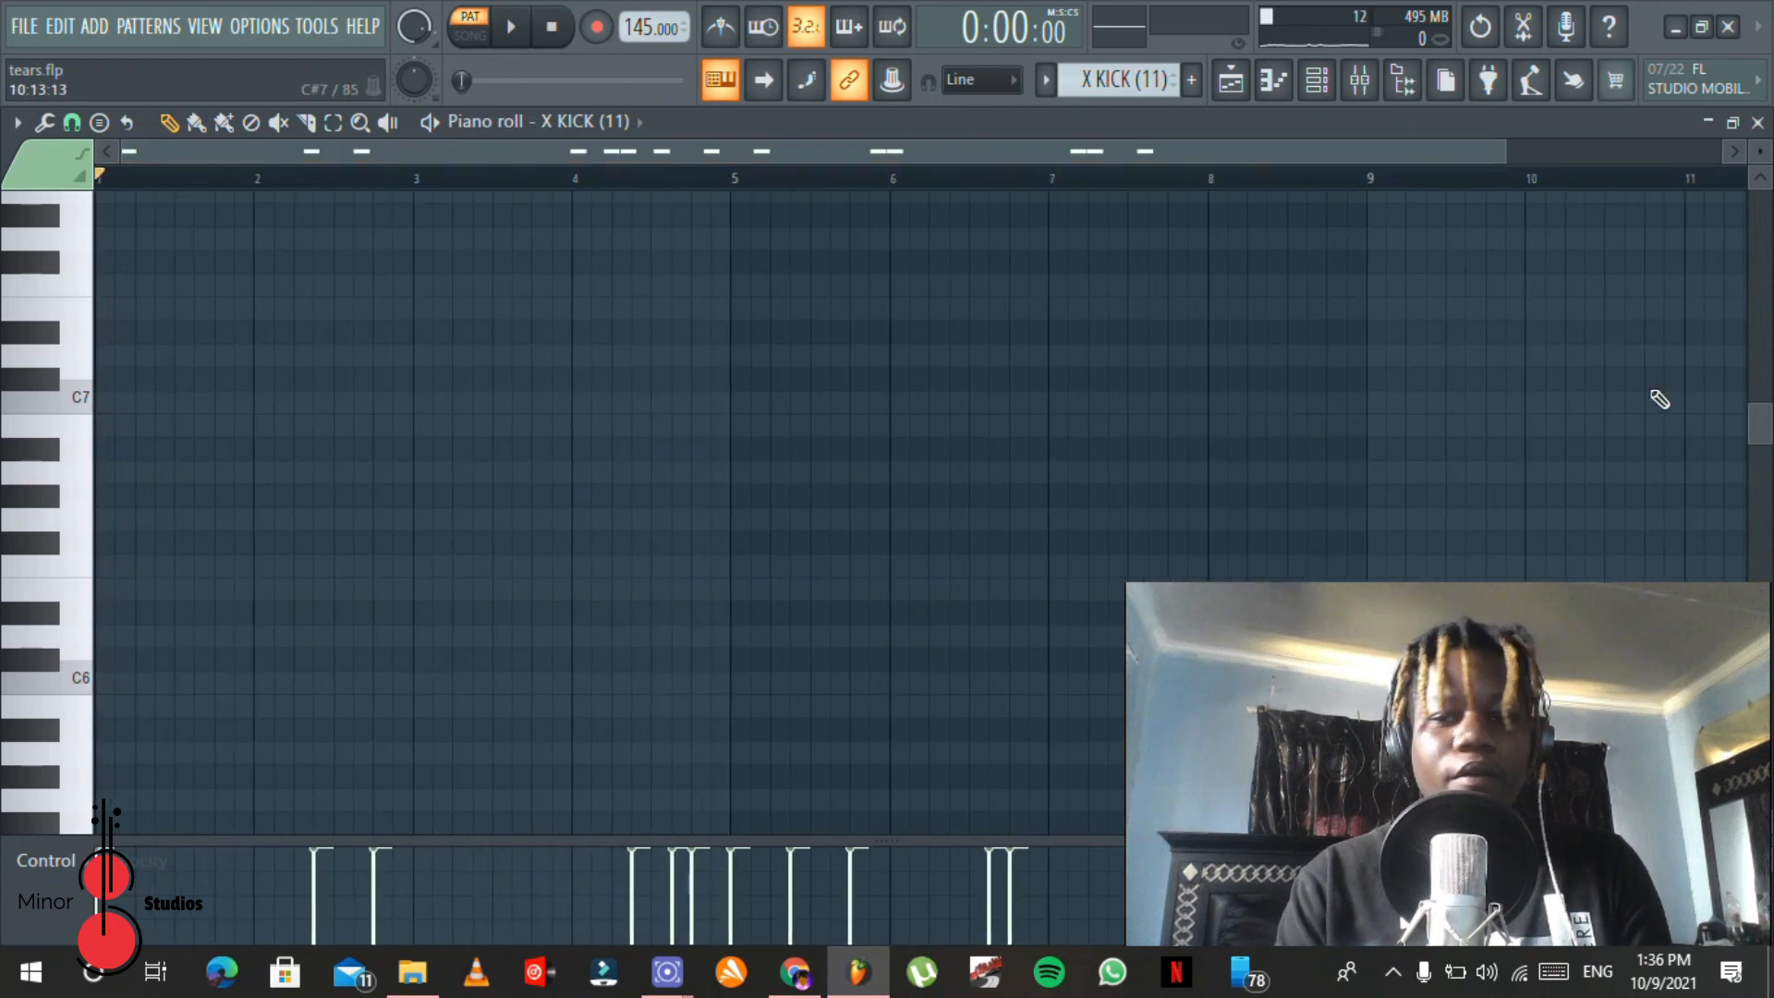
pyautogui.moveTo(1767, 427); pyautogui.dragTo(1763, 538)
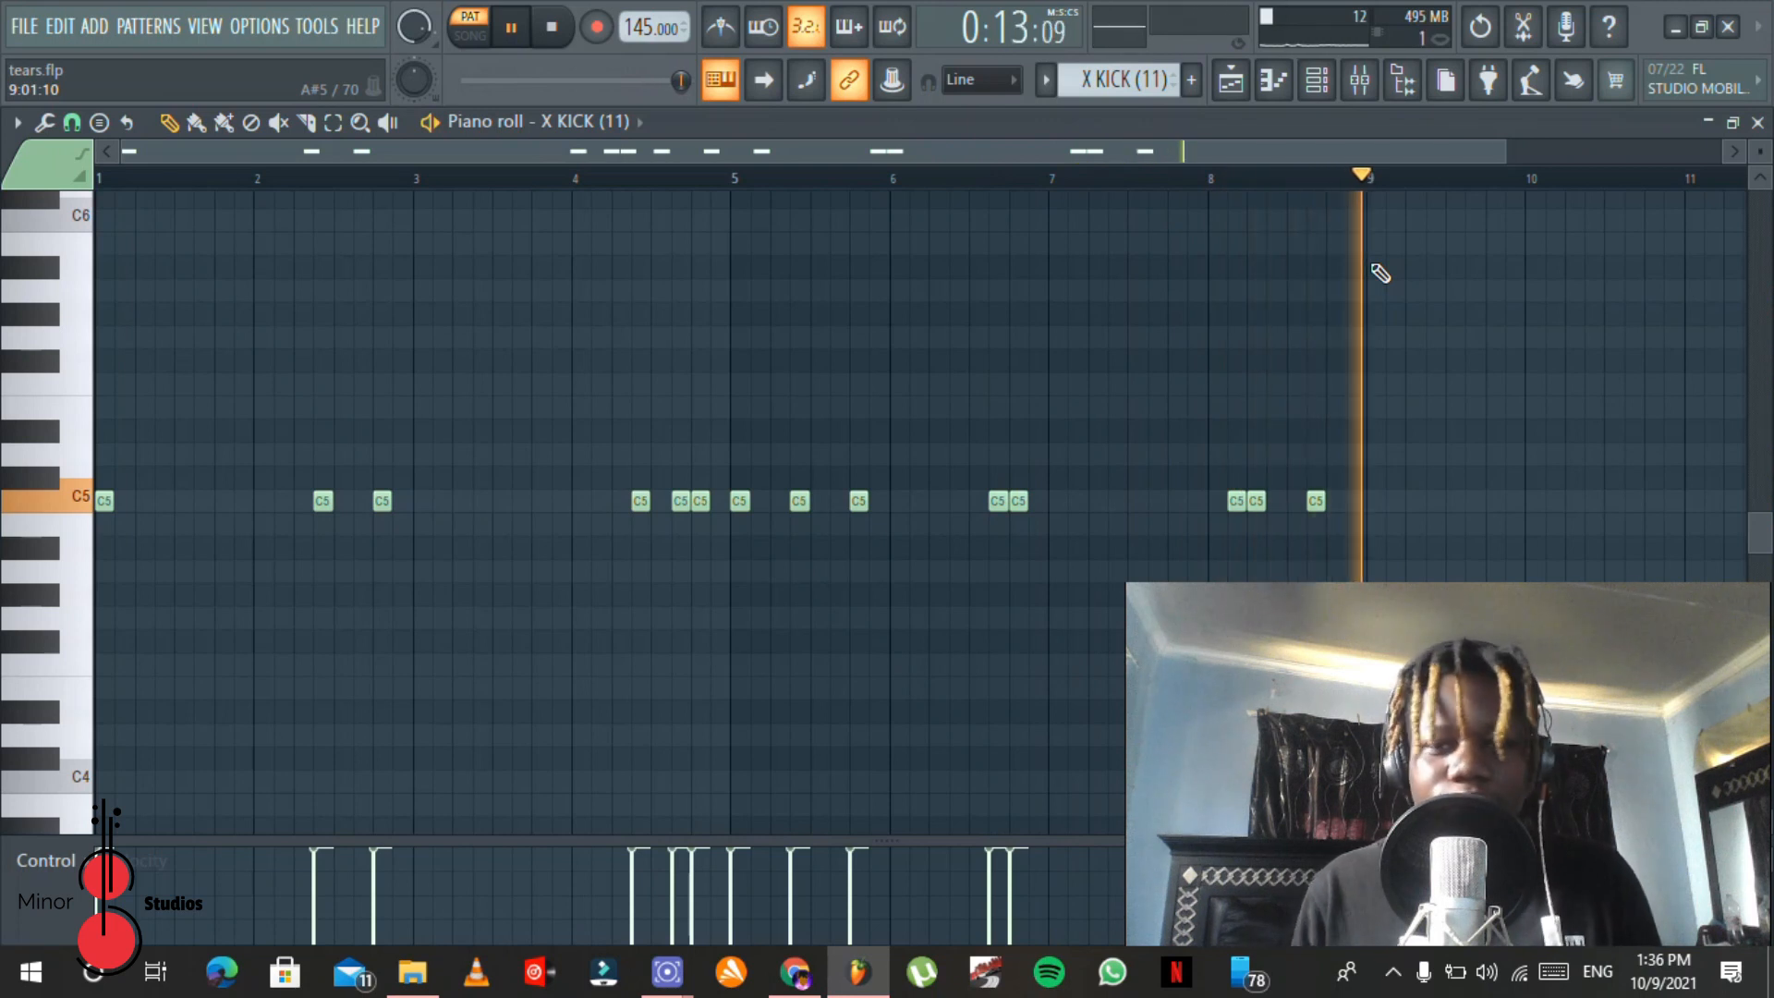
pyautogui.press('space')
# Step: Open Maximus on mixer Insert 6 and list its available presets
pyautogui.click(1360, 83)
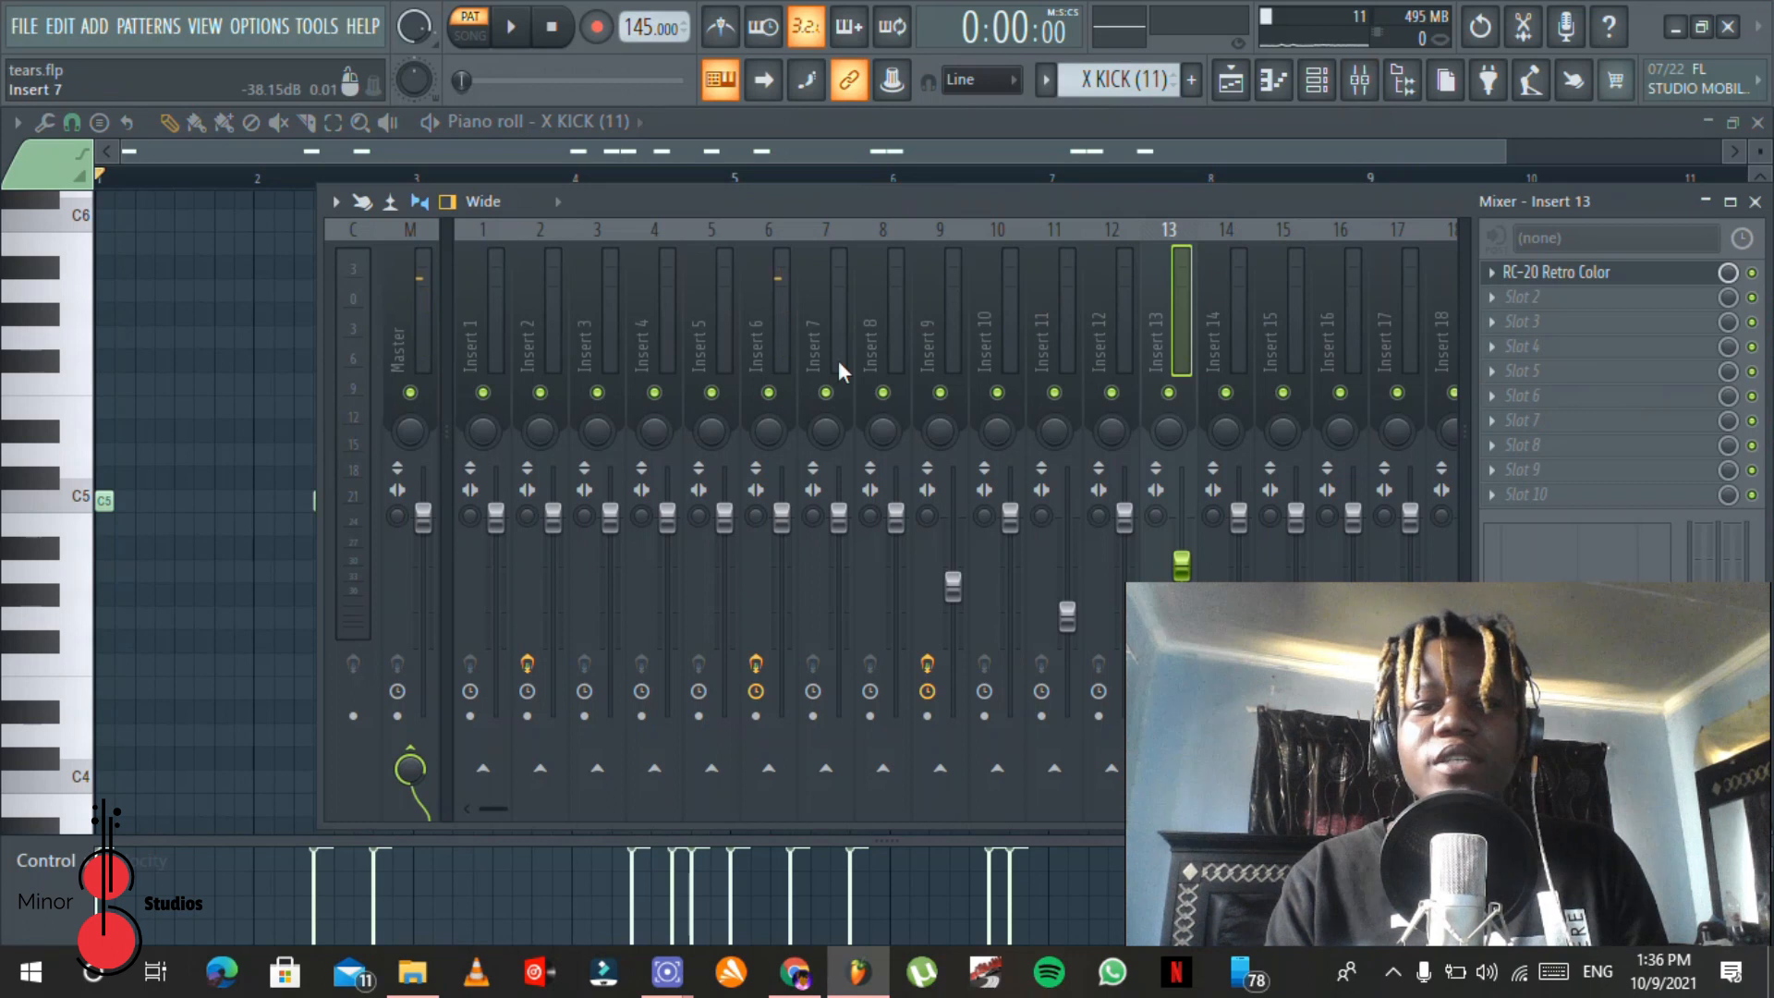
pyautogui.click(781, 328)
pyautogui.click(1603, 276)
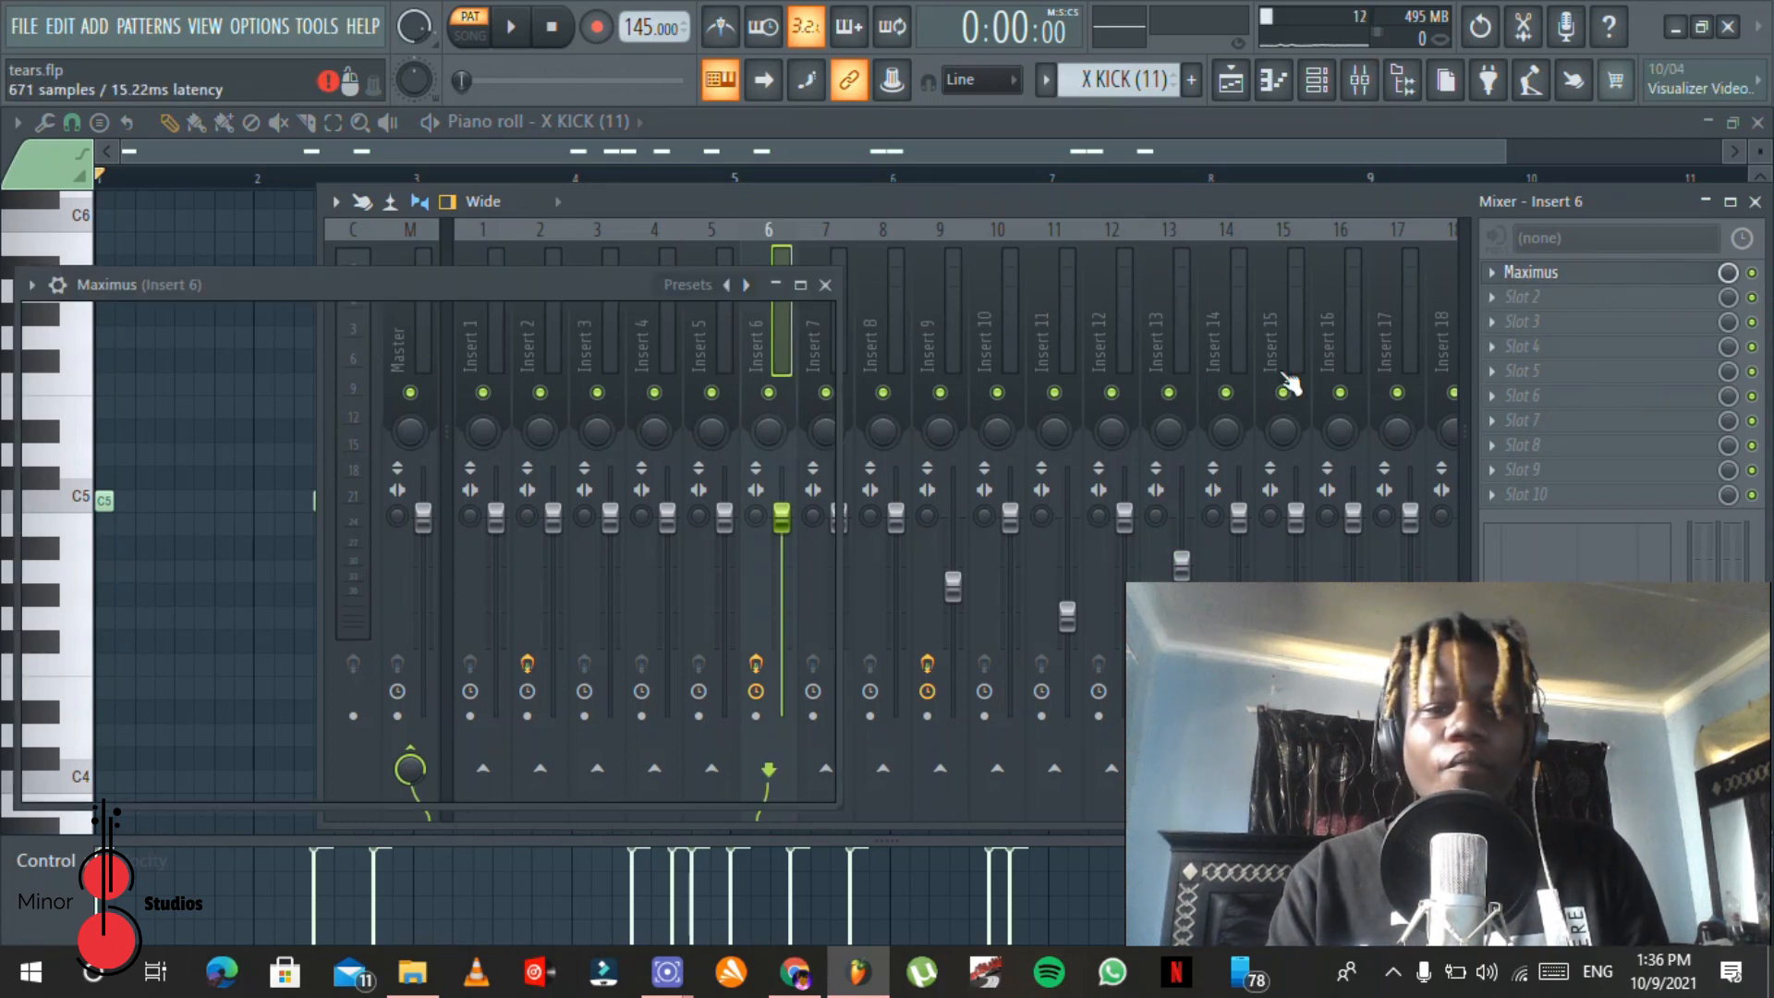
pyautogui.rightClick(726, 286)
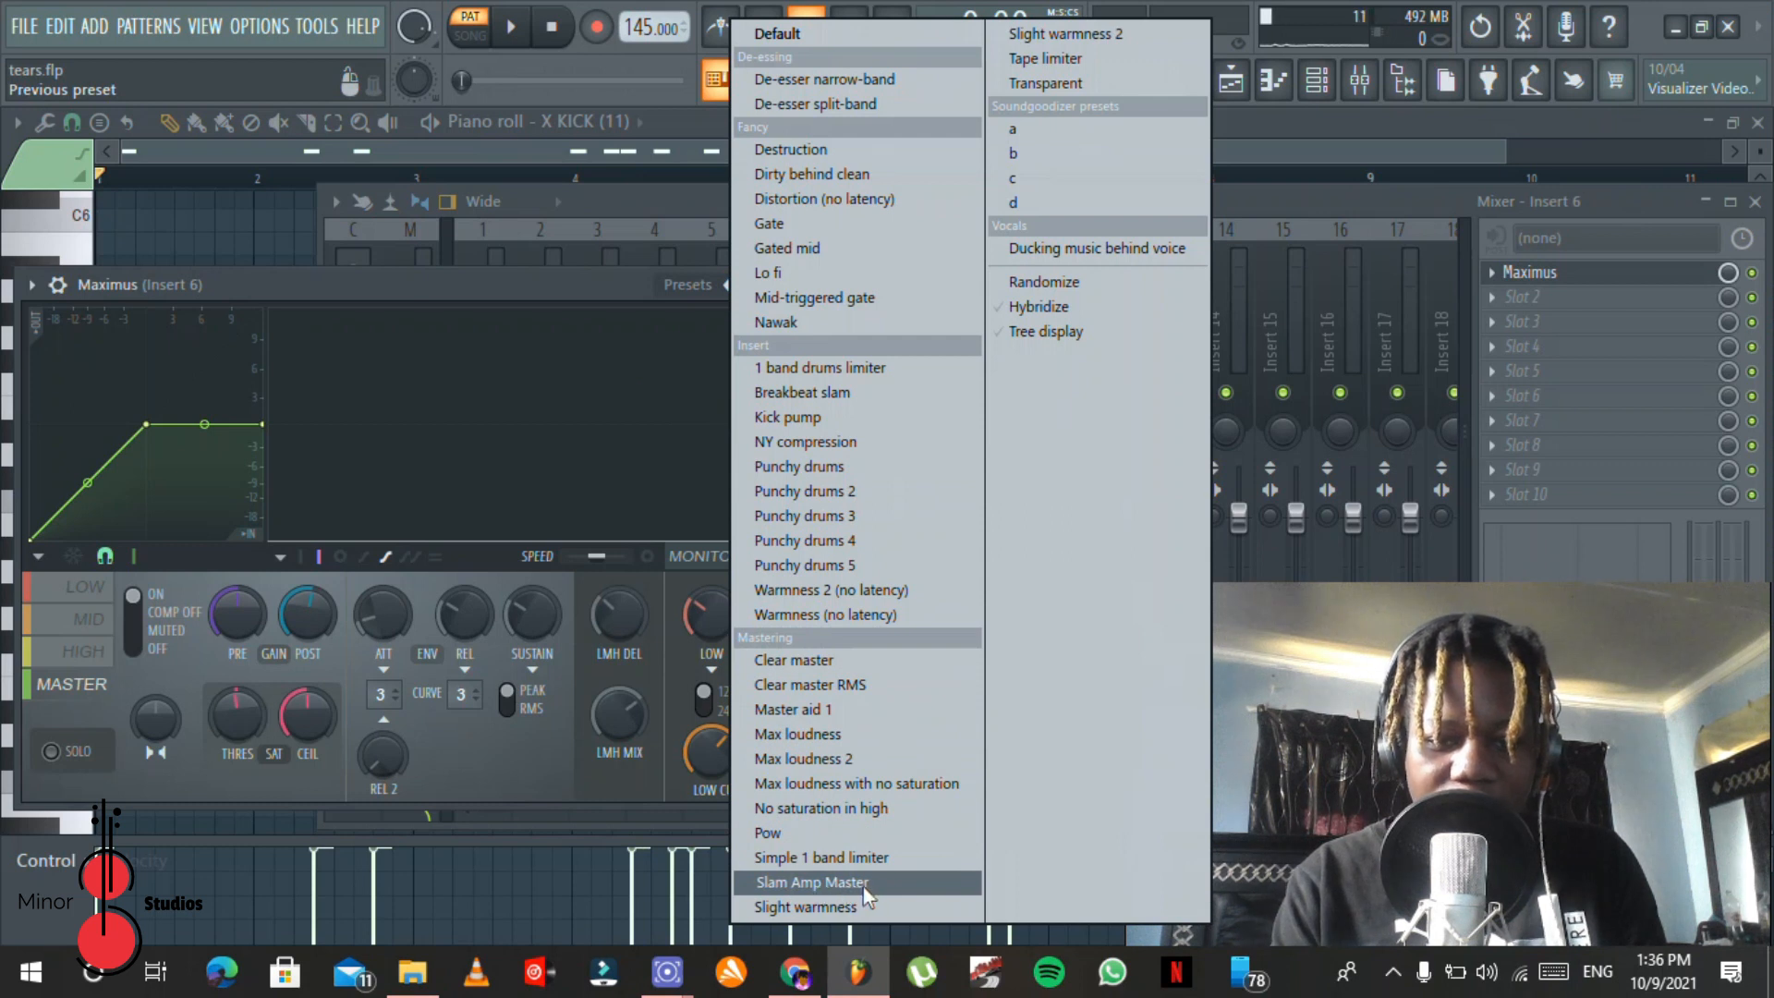
# Step: Bypass Maximus on mixer Insert 6, play the kick pattern without it, and re-enable the effect
pyautogui.click(1766, 277)
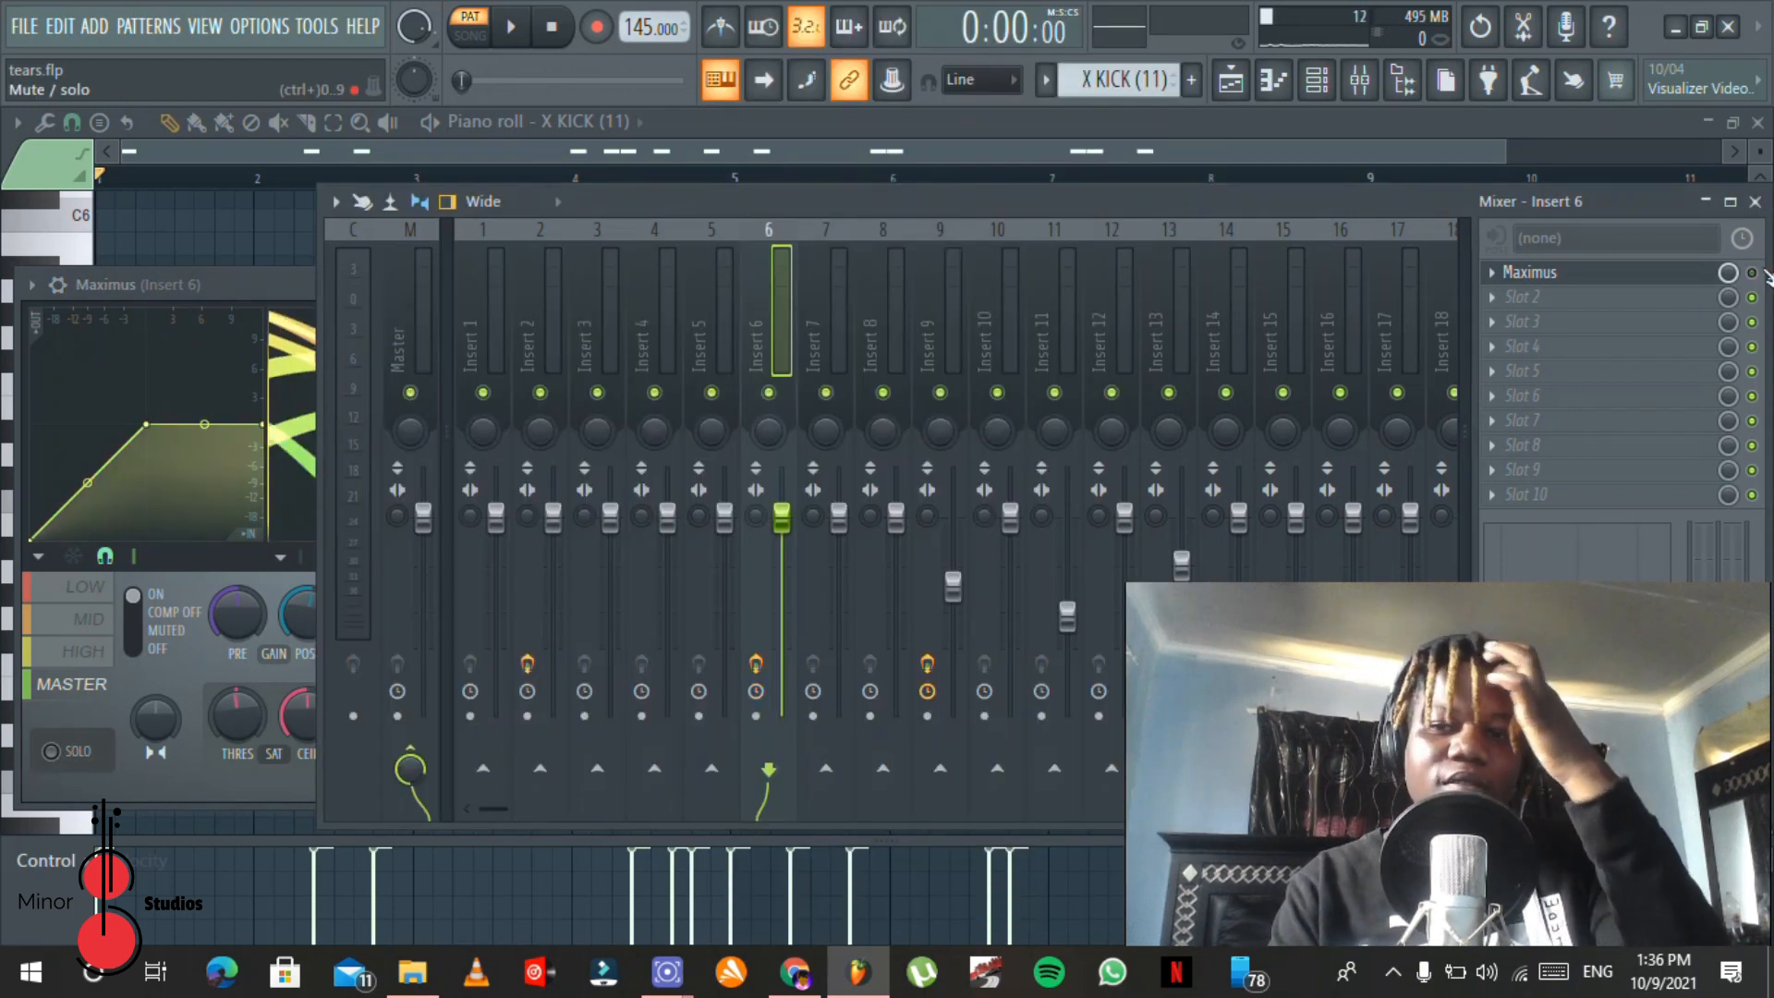
pyautogui.press('space')
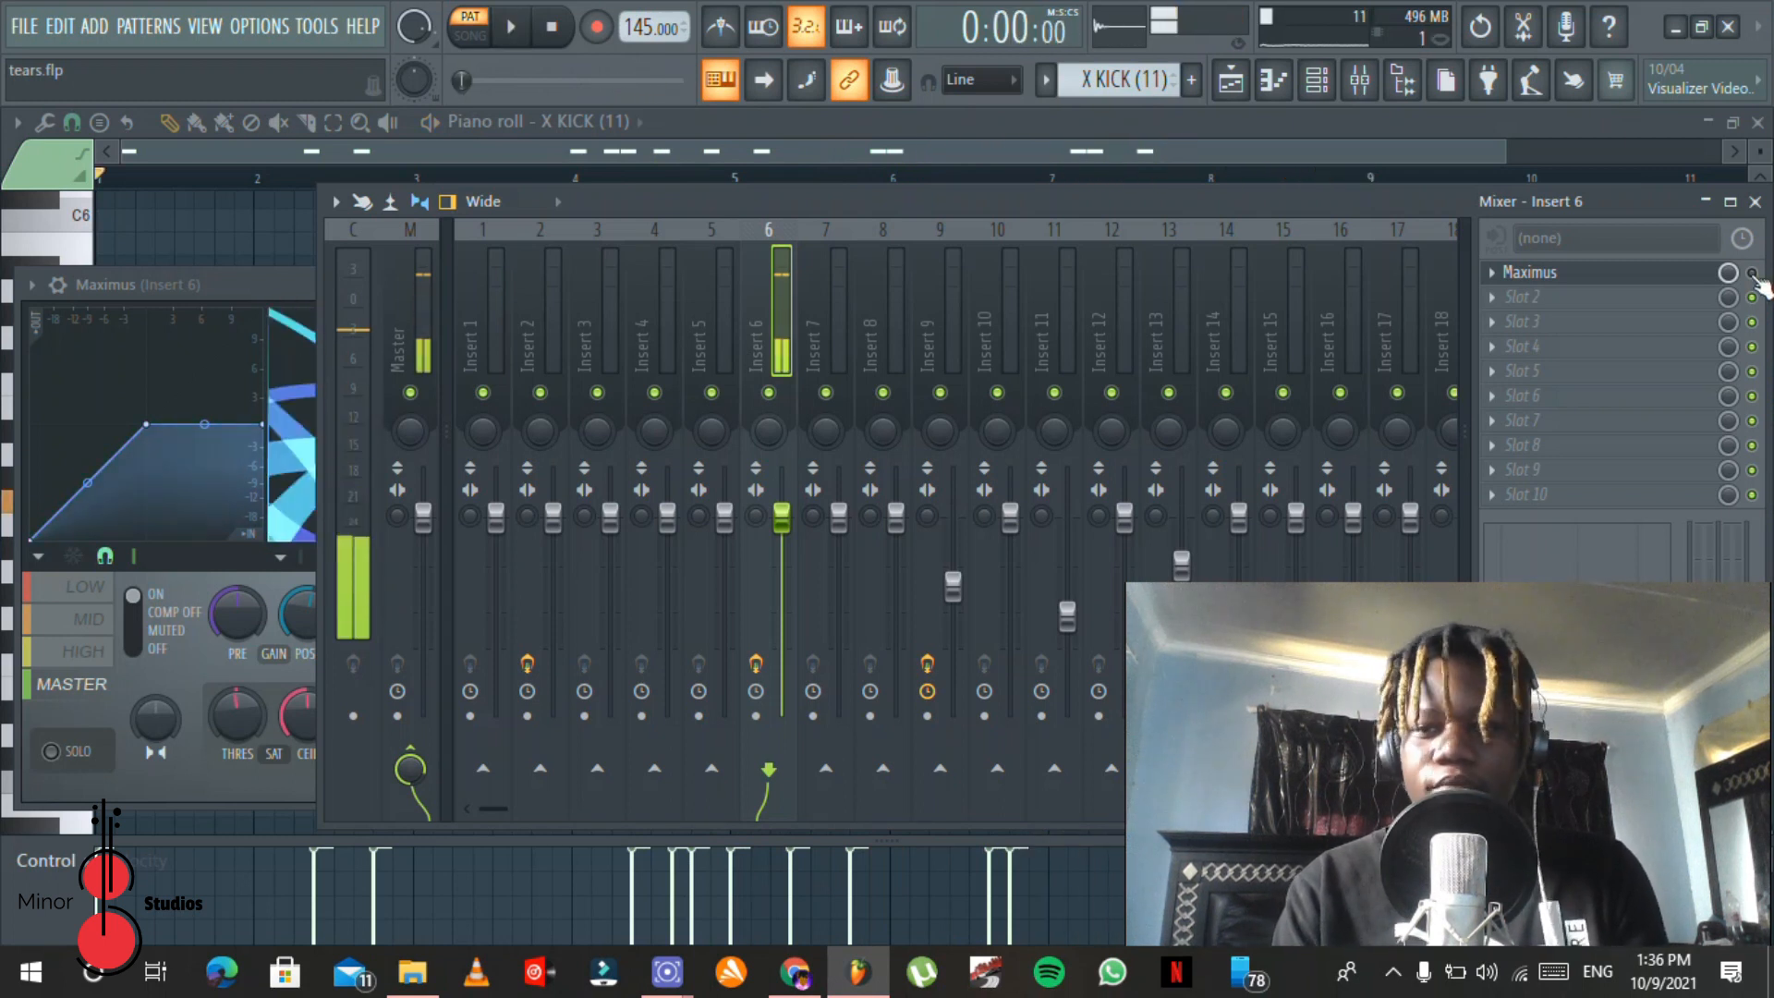
pyautogui.click(1752, 275)
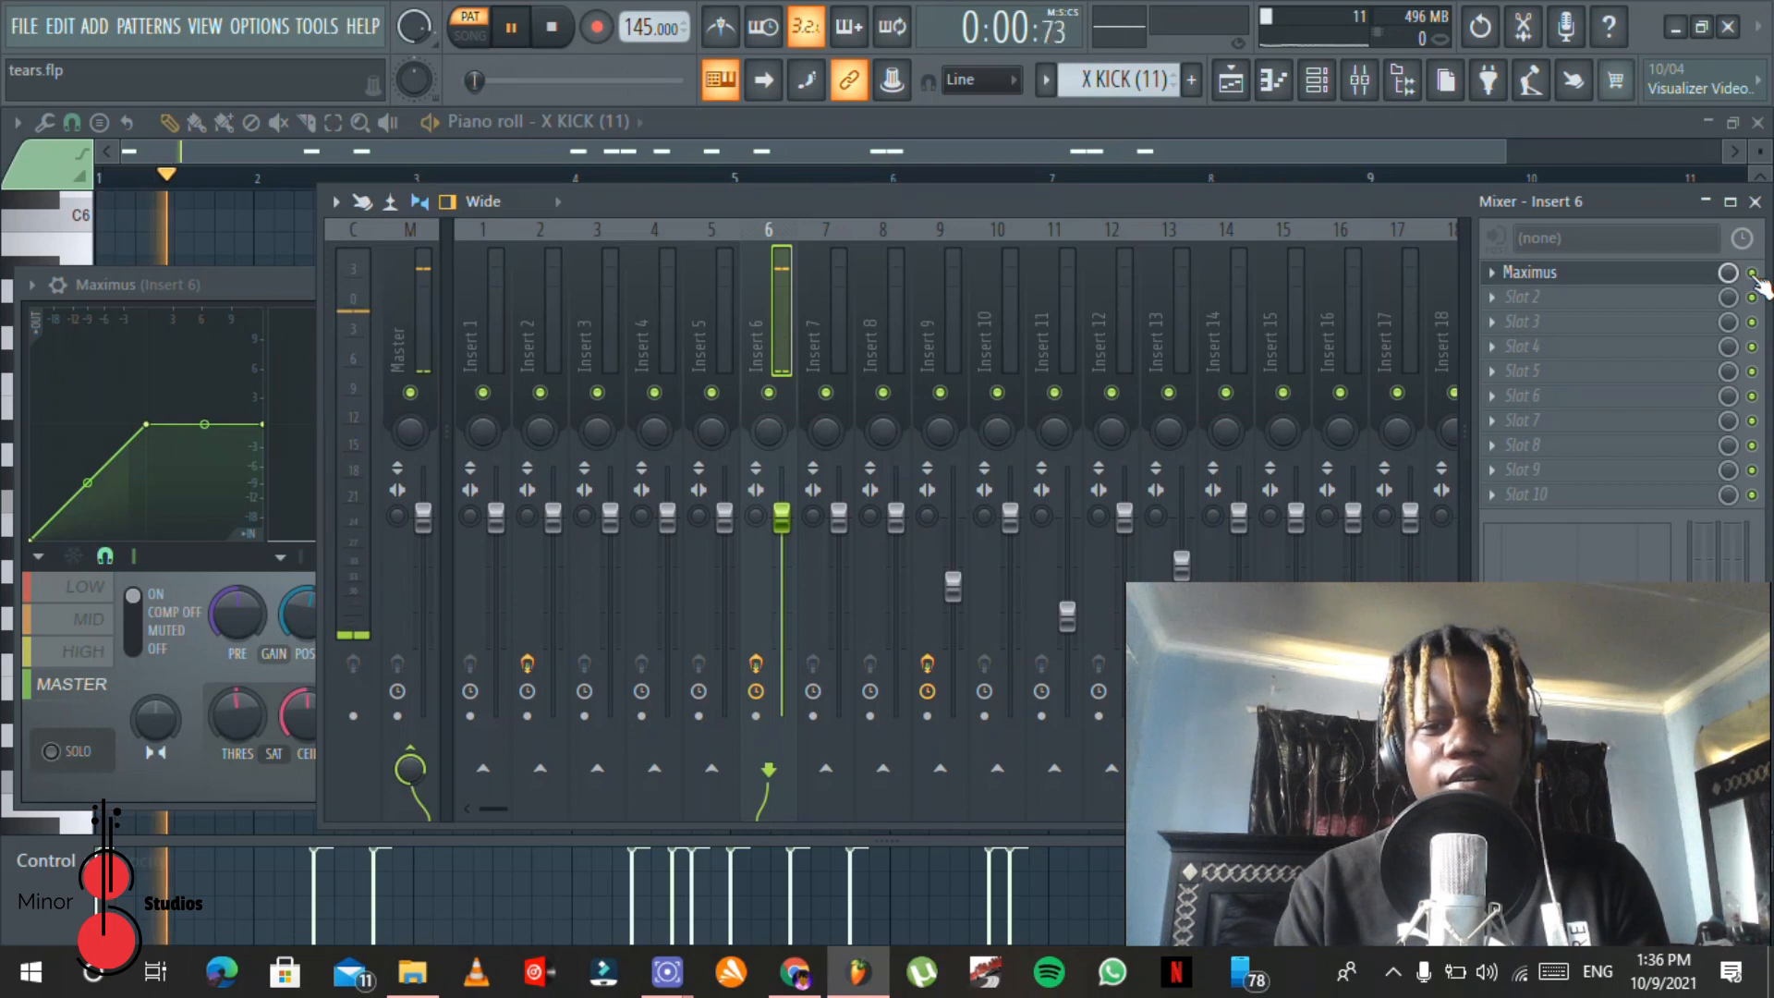
# Step: Open a clap clip from the playlist in the piano roll and play its C5 pattern from bar 1
pyautogui.click(1320, 81)
pyautogui.click(1230, 81)
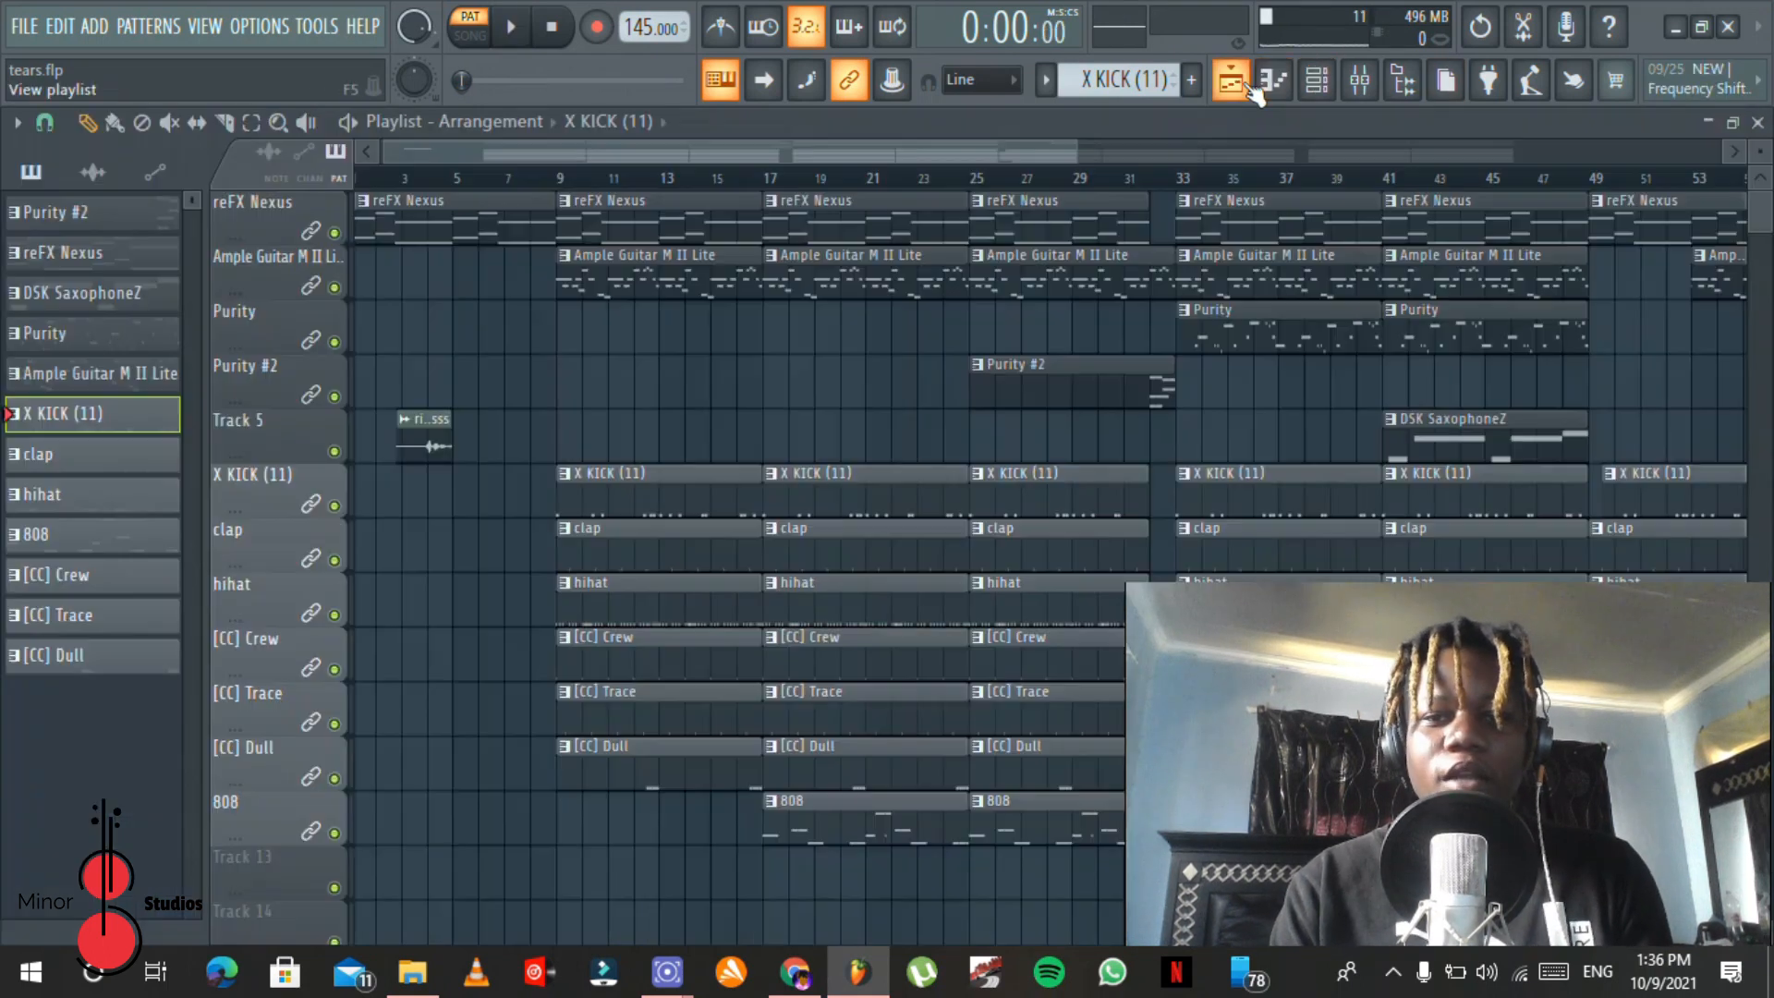
pyautogui.doubleClick(640, 534)
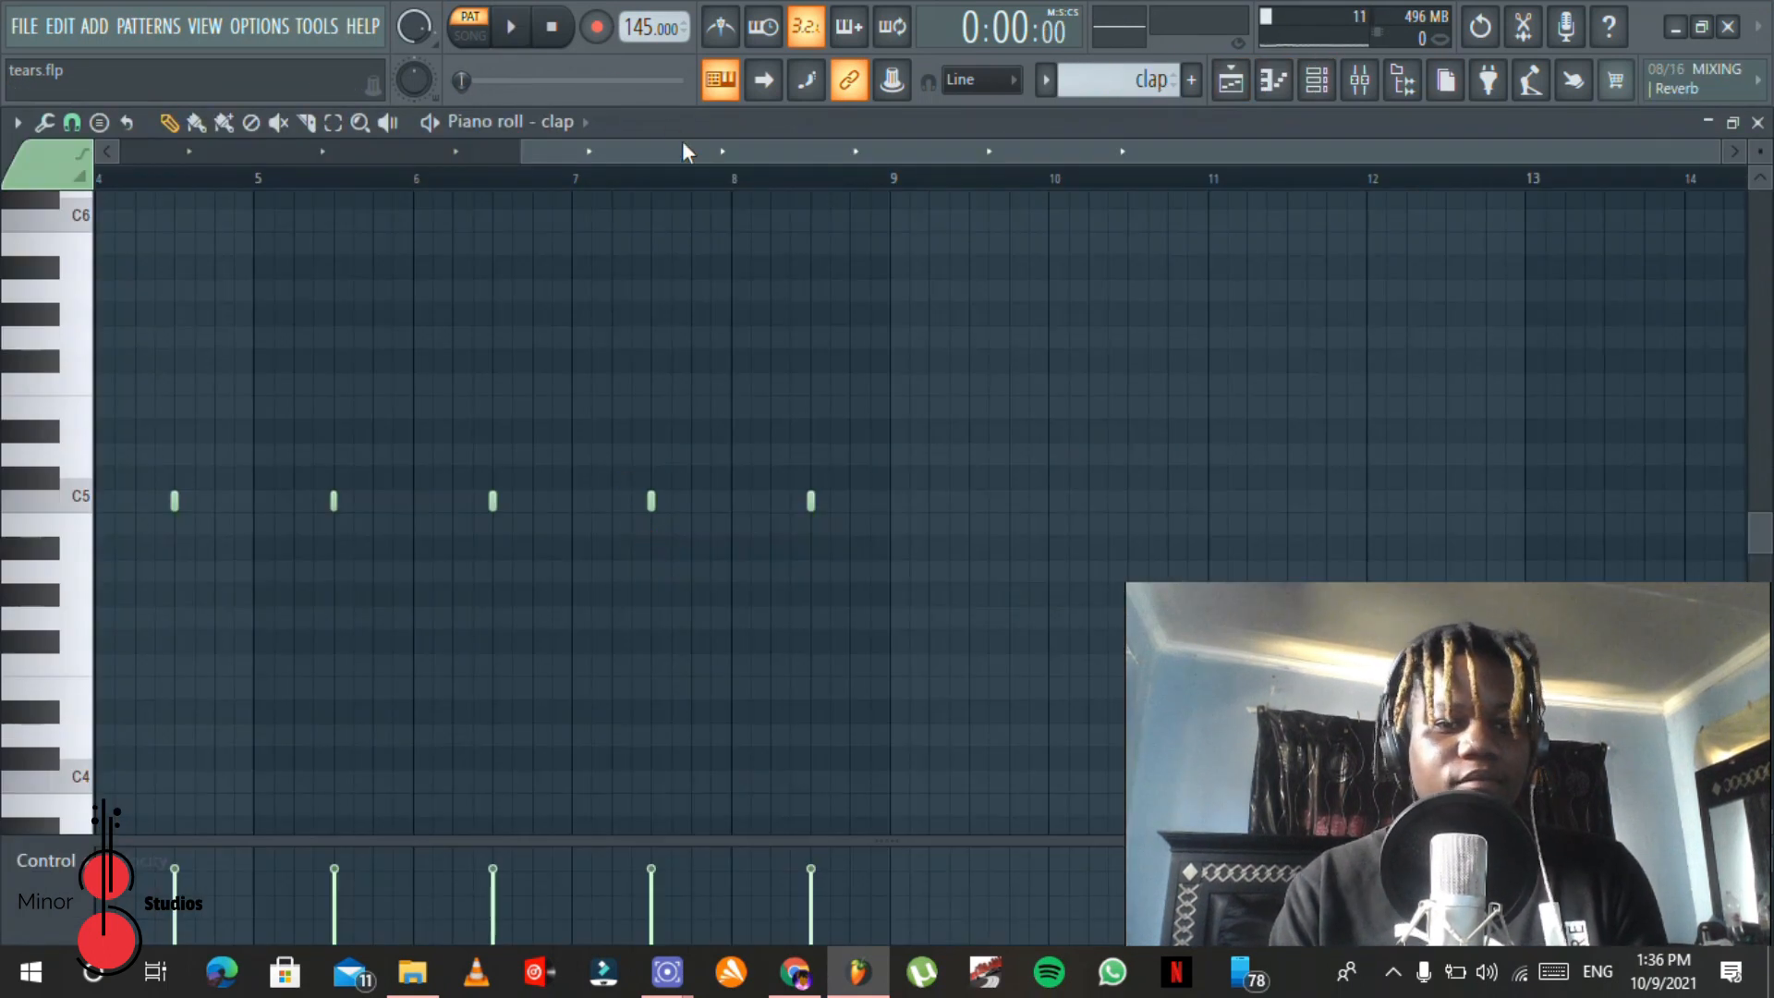
pyautogui.moveTo(683, 153); pyautogui.dragTo(282, 153)
pyautogui.press('space')
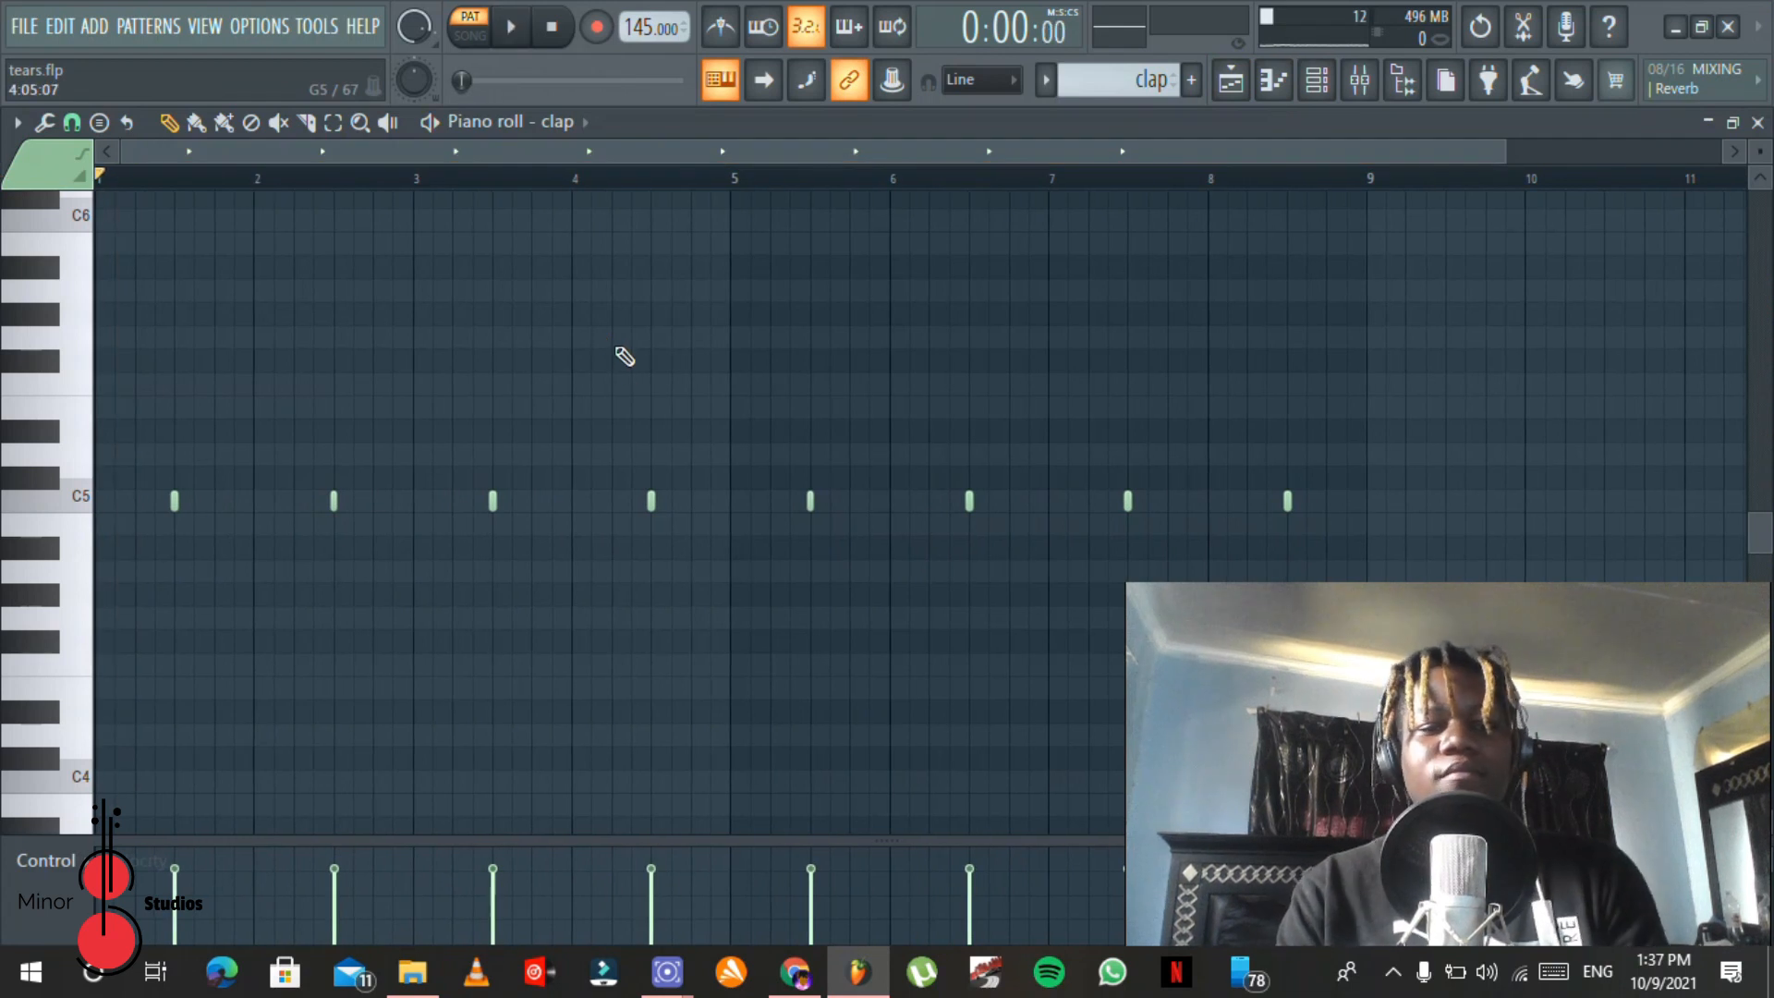
pyautogui.press('space')
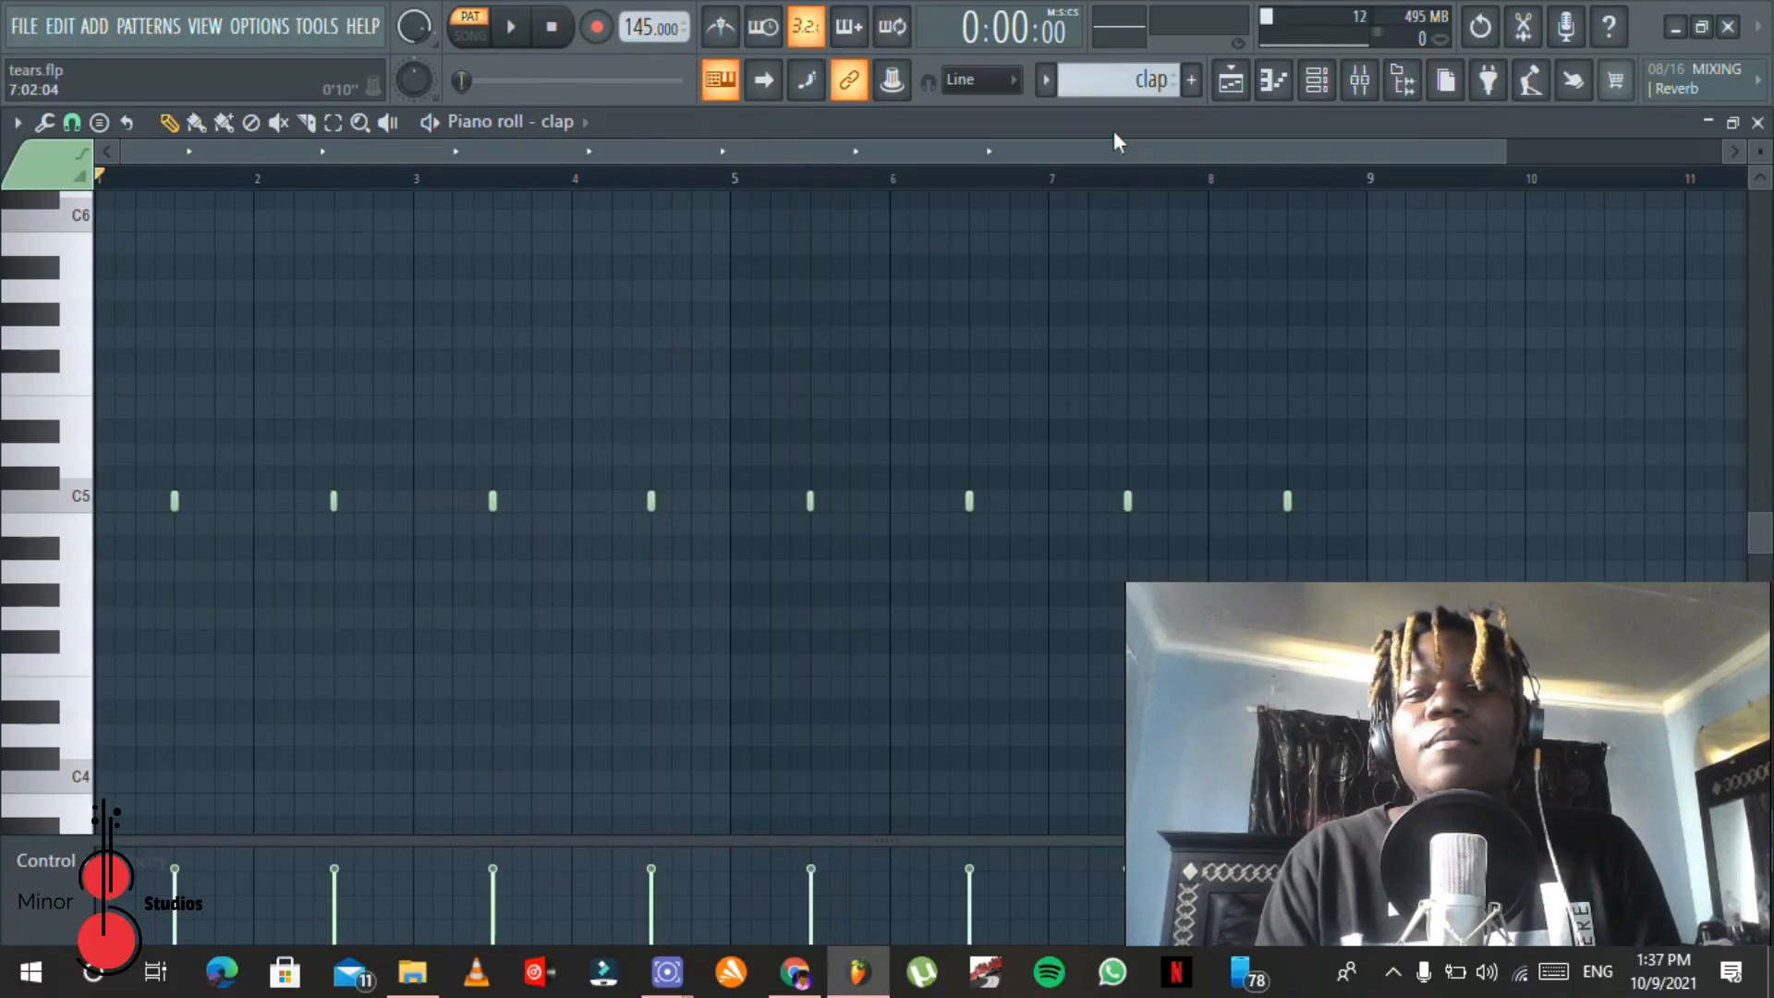
# Step: Open a hihat clip from the playlist in the piano roll and play its C5 hi-hat rolls through
pyautogui.click(1253, 84)
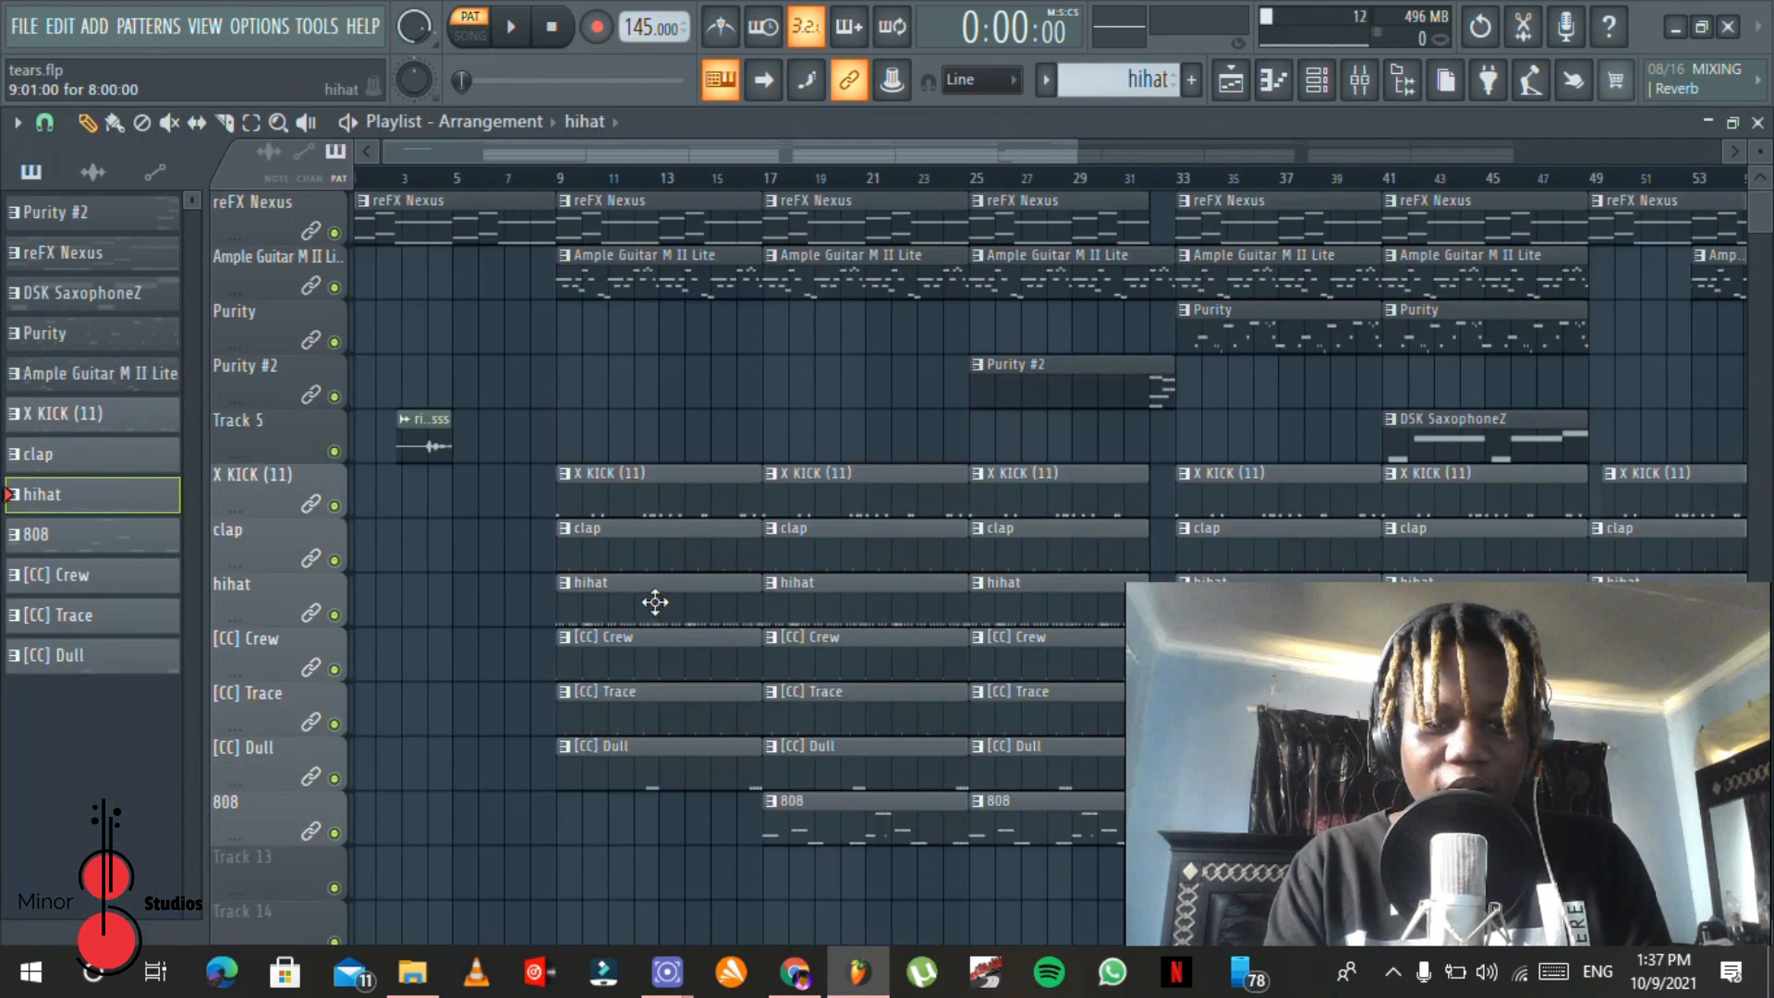
pyautogui.doubleClick(655, 603)
pyautogui.moveTo(930, 153); pyautogui.dragTo(119, 178)
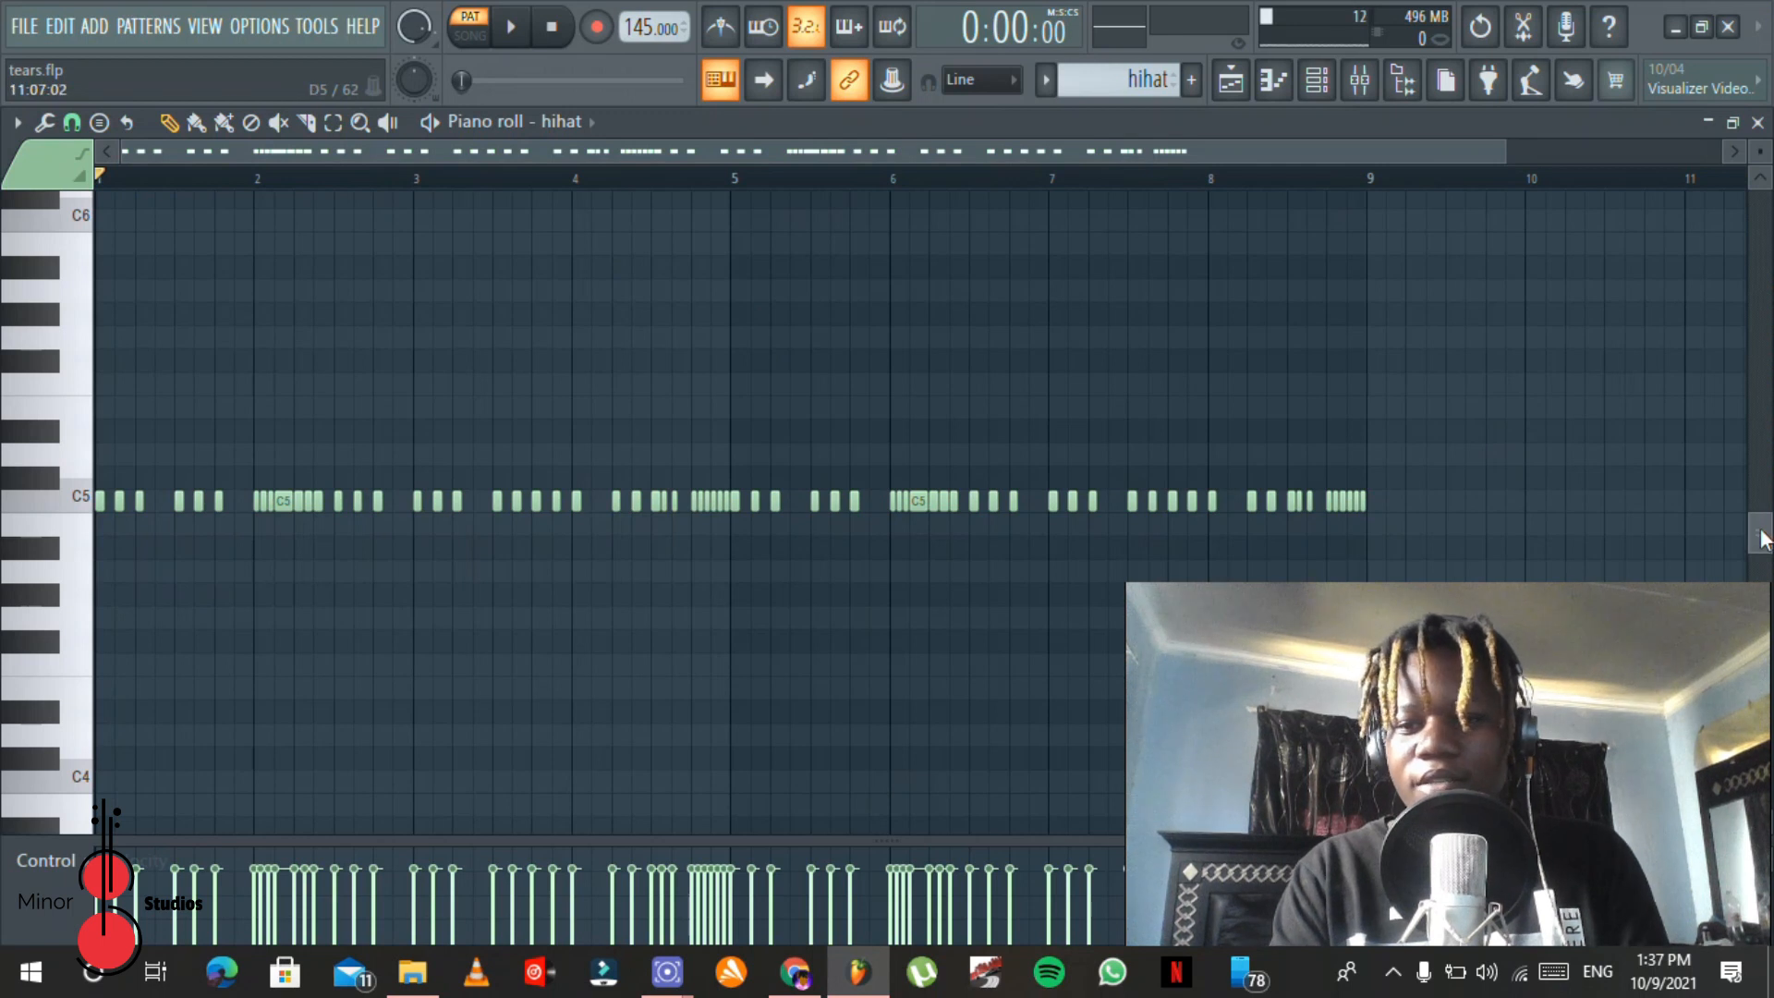
pyautogui.moveTo(1760, 540); pyautogui.dragTo(1760, 568)
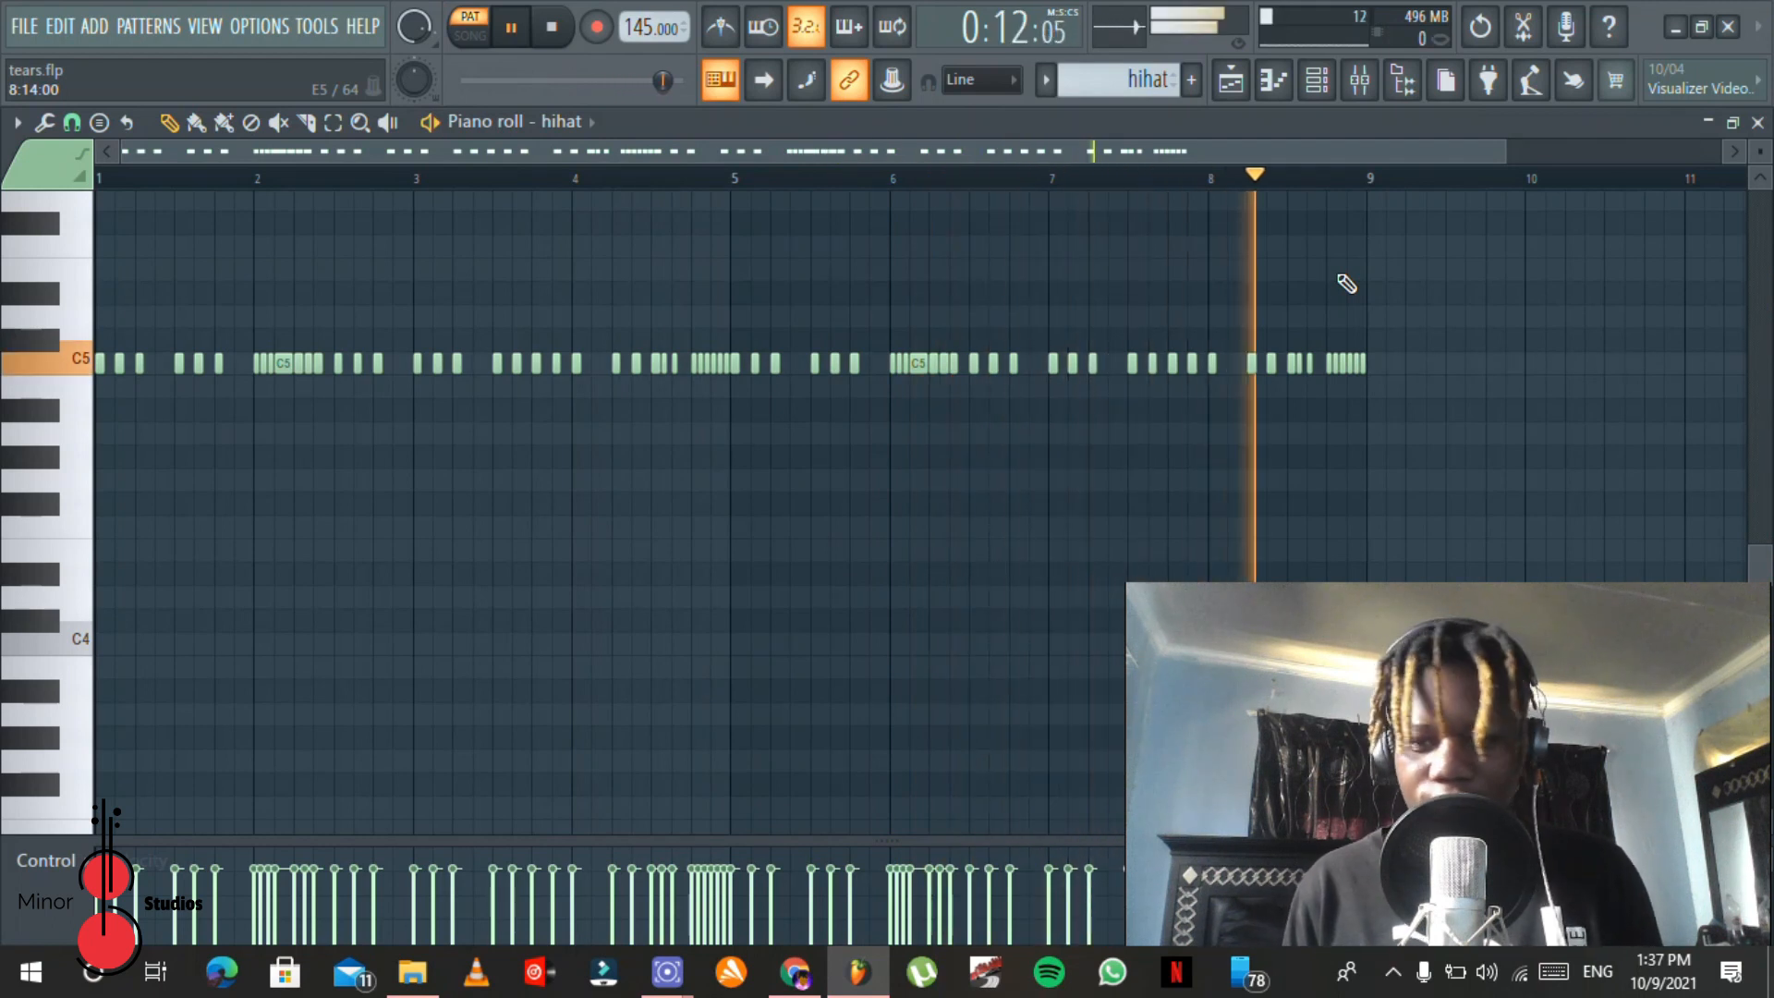
pyautogui.press('space')
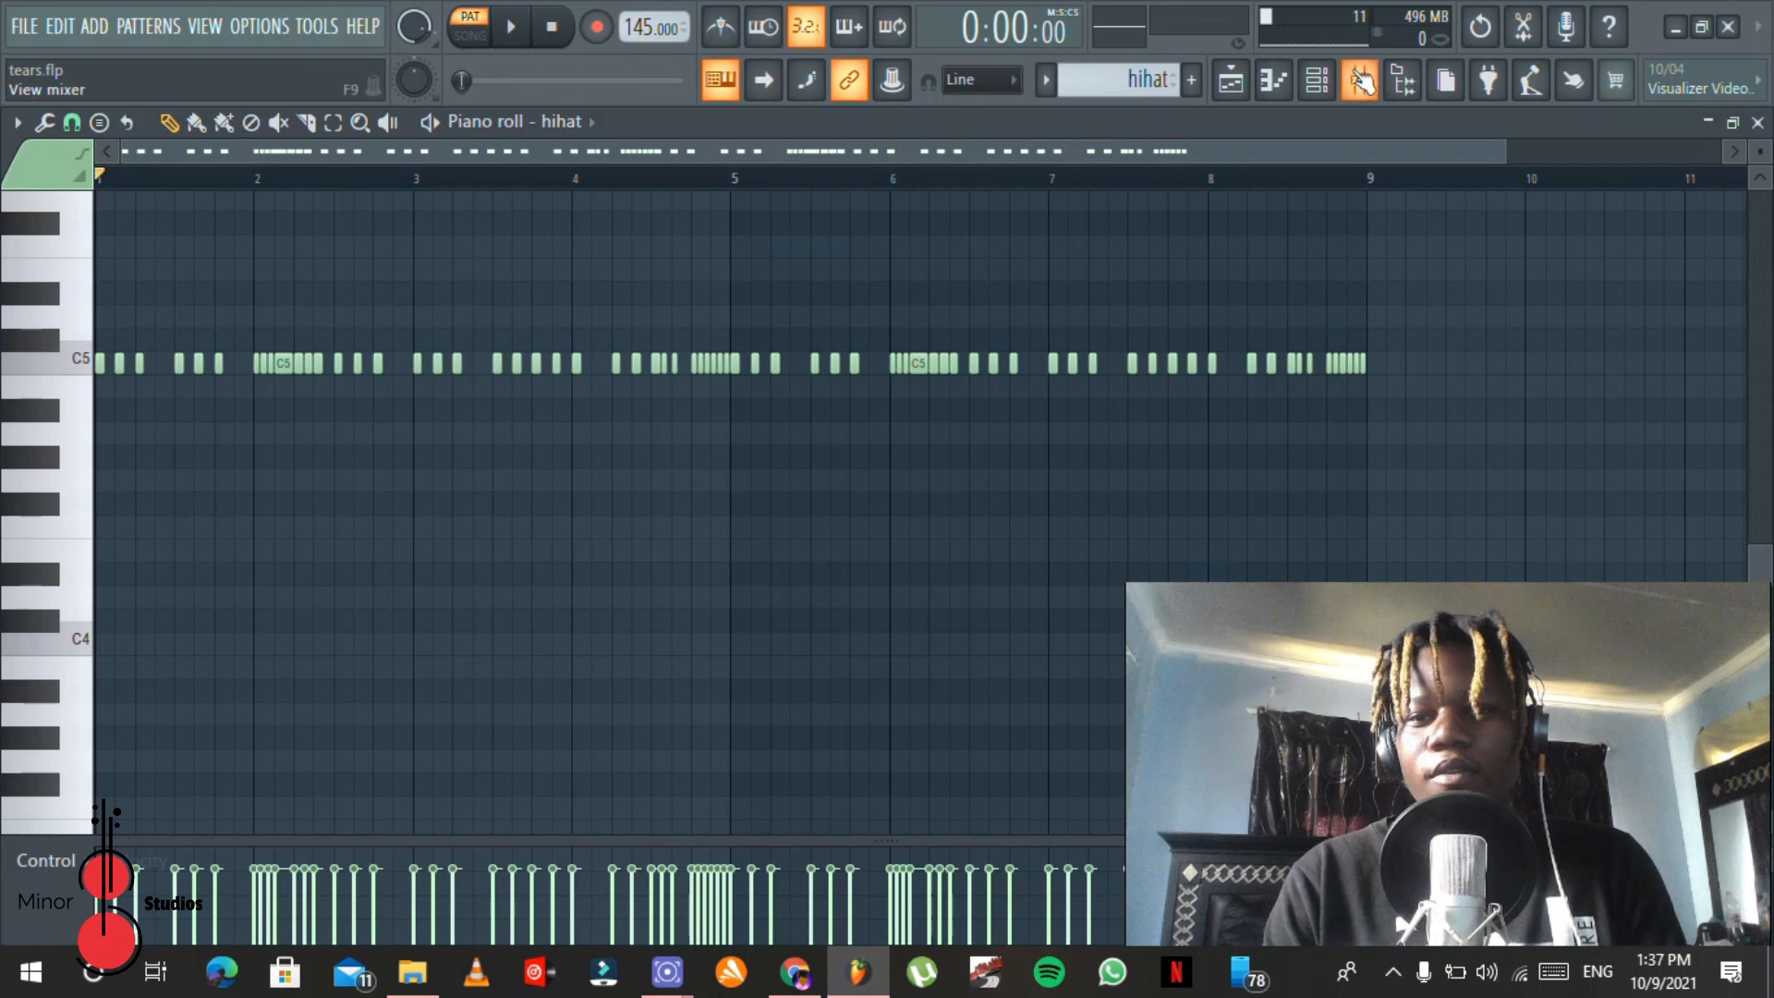
# Step: Check the hihat channel's mixer routing and inspect the effect slots on Insert 4 while briefly playing the pattern
pyautogui.click(1317, 83)
pyautogui.click(1359, 86)
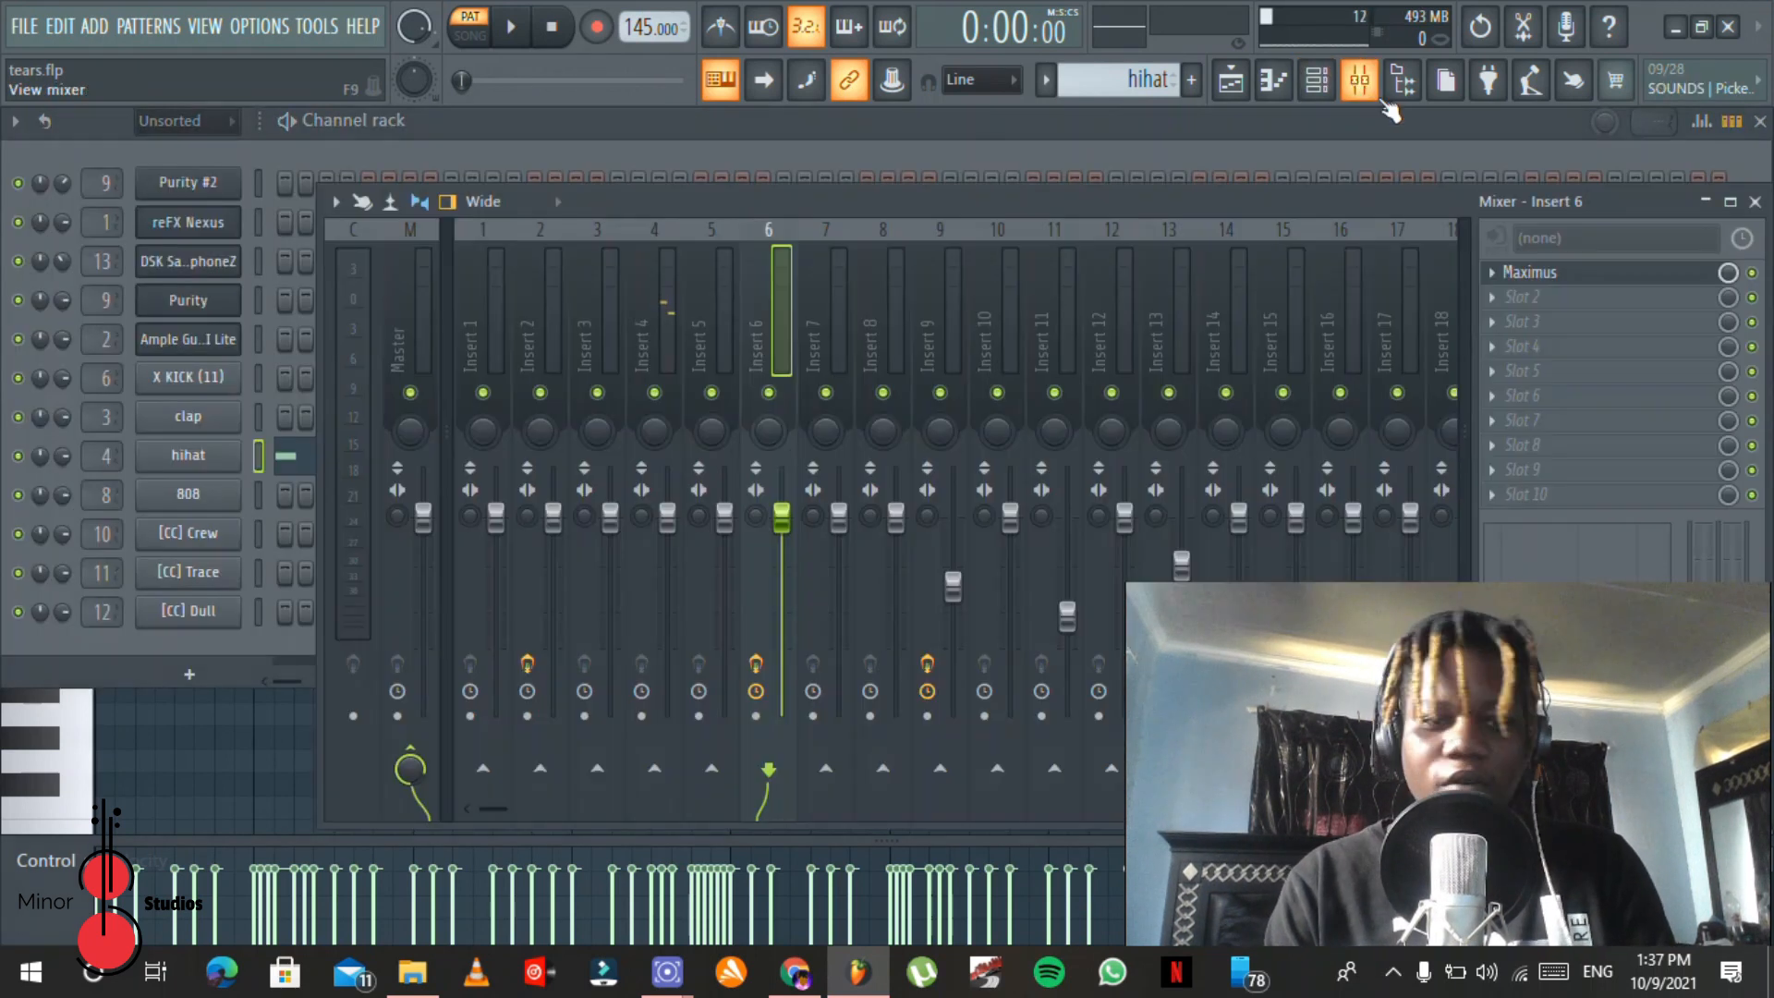
pyautogui.click(606, 277)
pyautogui.click(667, 274)
pyautogui.press('space')
pyautogui.press('space')
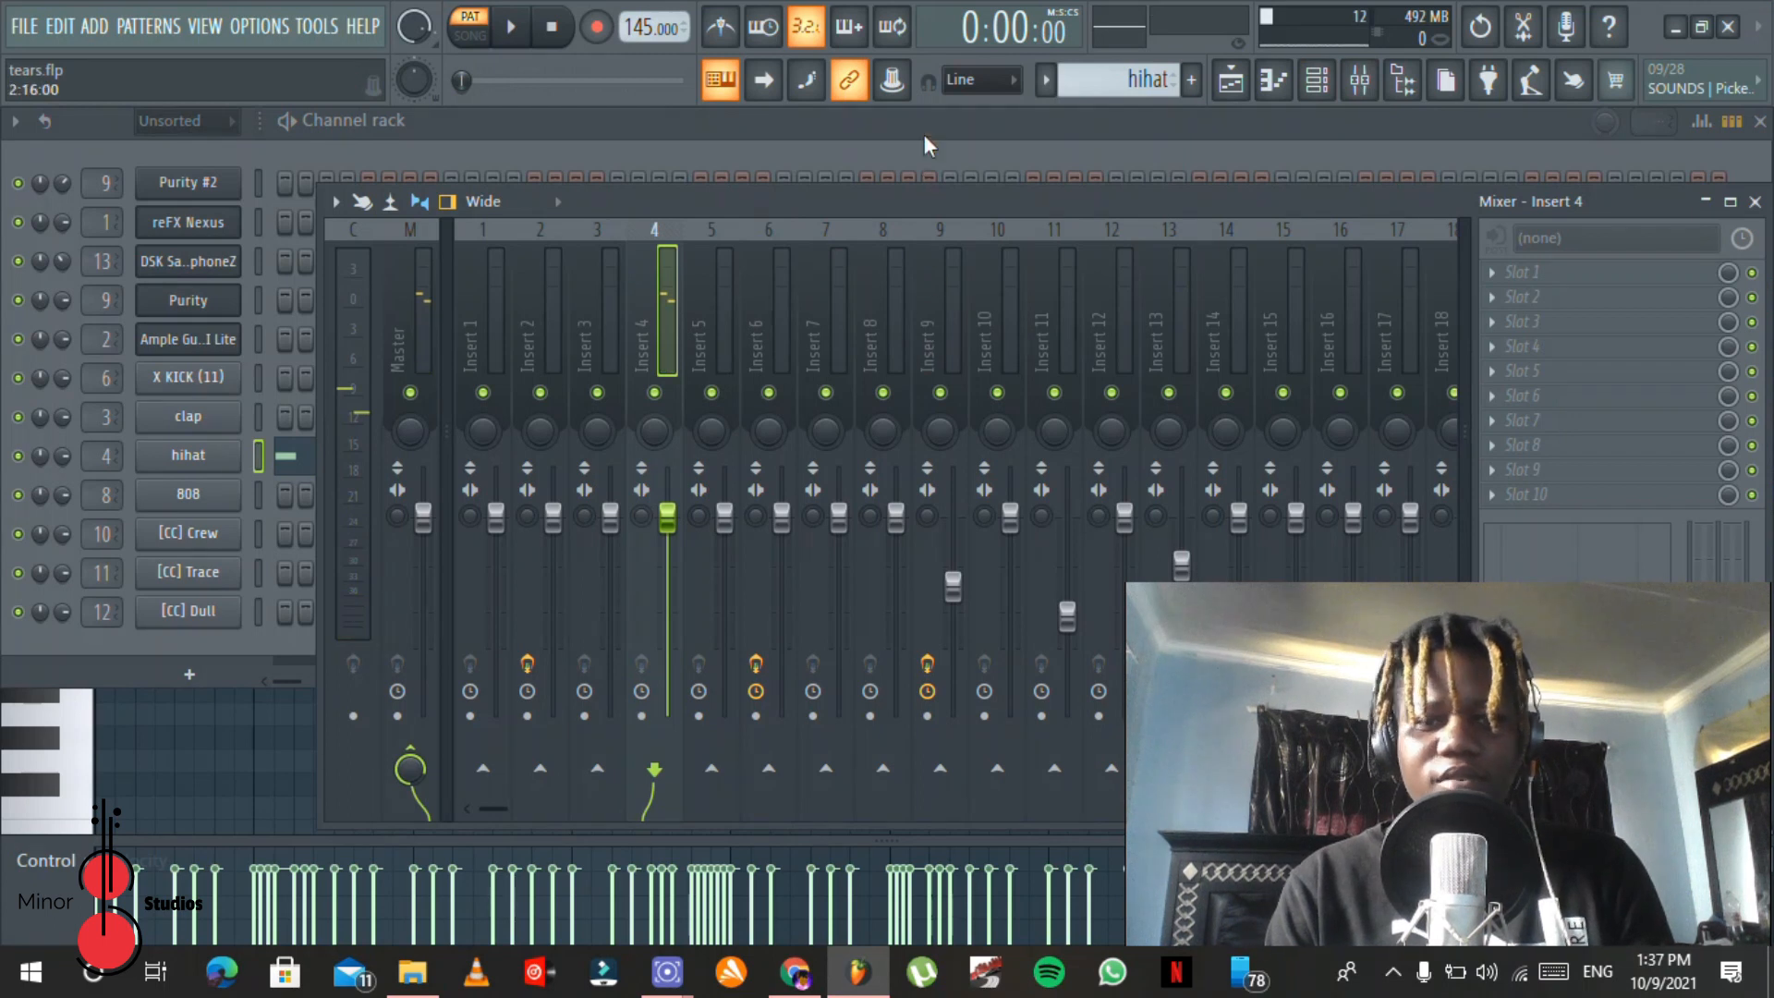
pyautogui.click(924, 144)
# Step: Open a [CC] Crew clip from the playlist in the piano roll and start playing its C5 pattern
pyautogui.click(1230, 81)
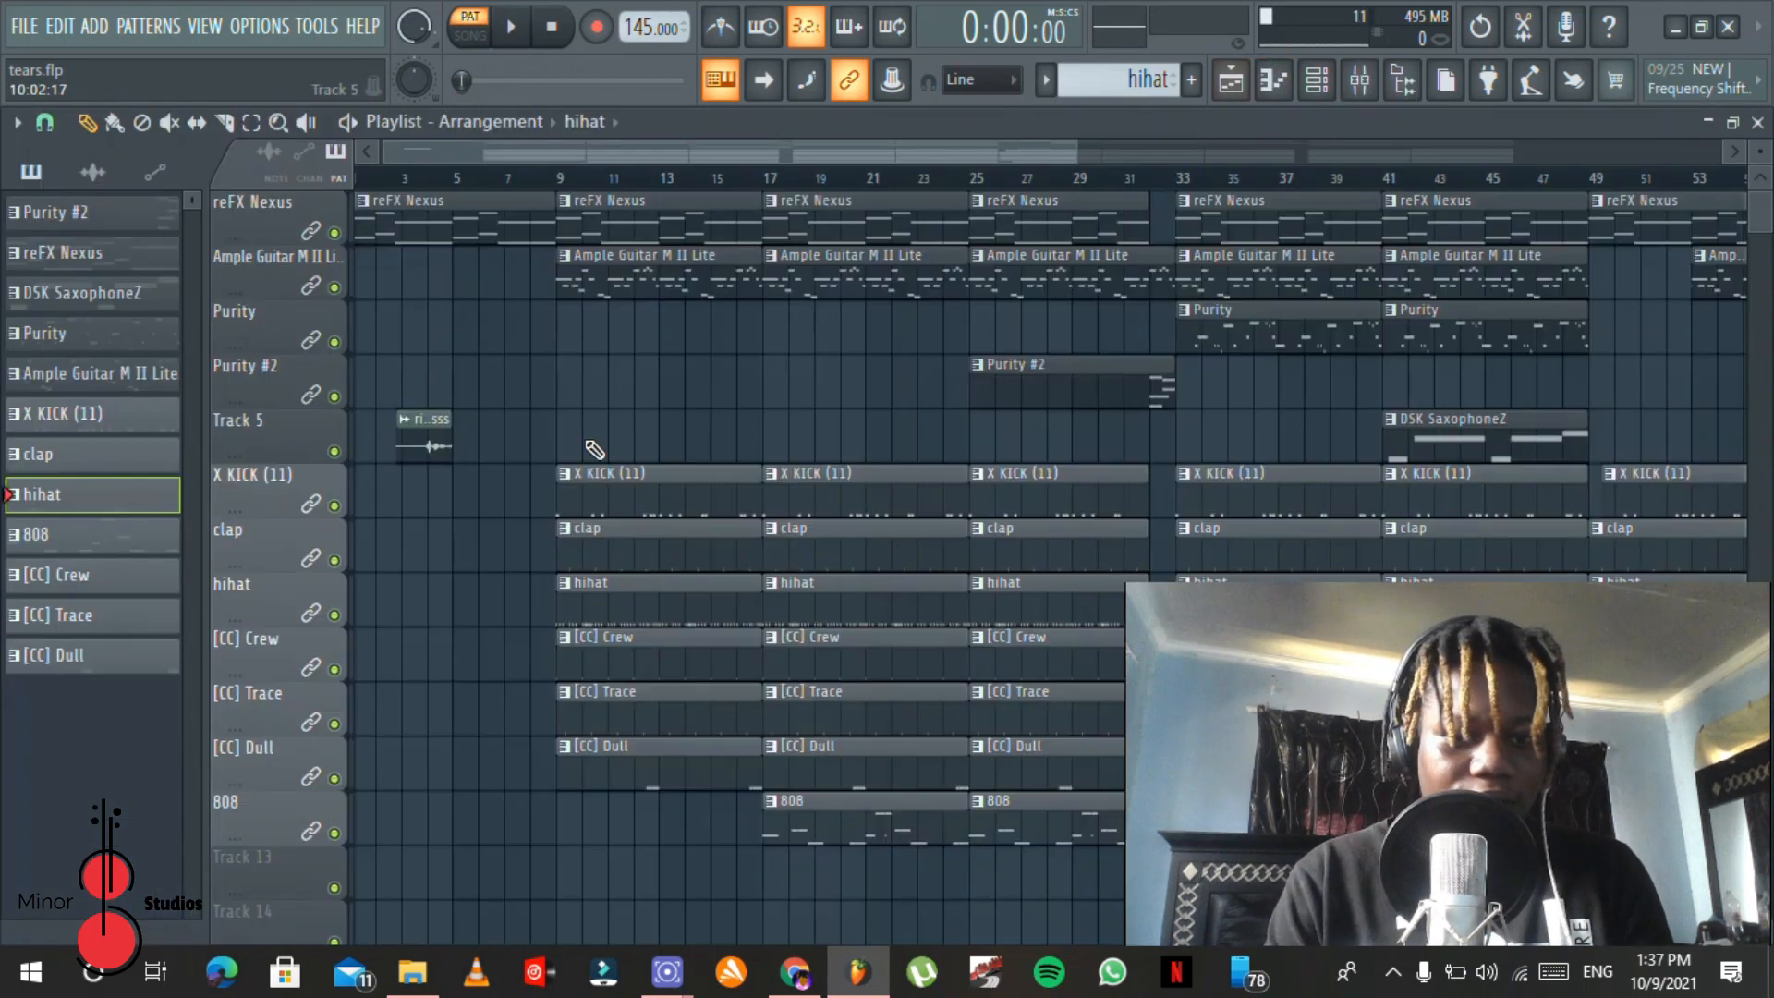
pyautogui.doubleClick(618, 654)
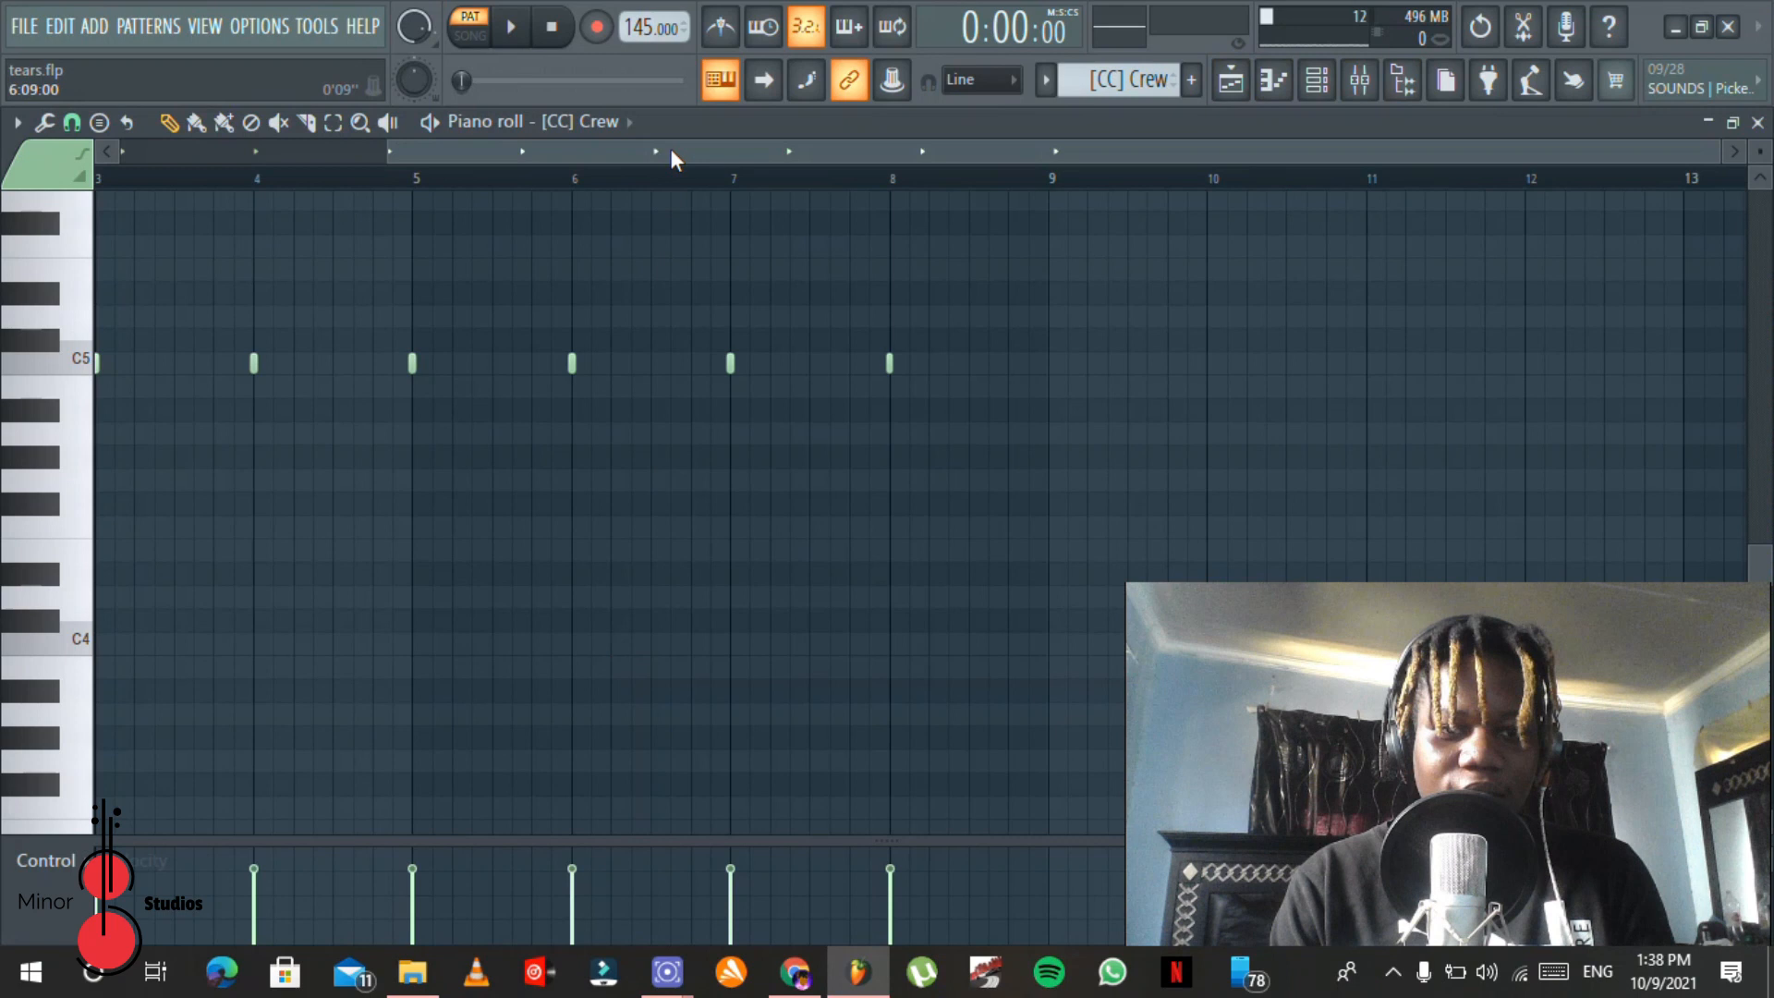
pyautogui.moveTo(670, 157); pyautogui.dragTo(190, 142)
pyautogui.press('space')
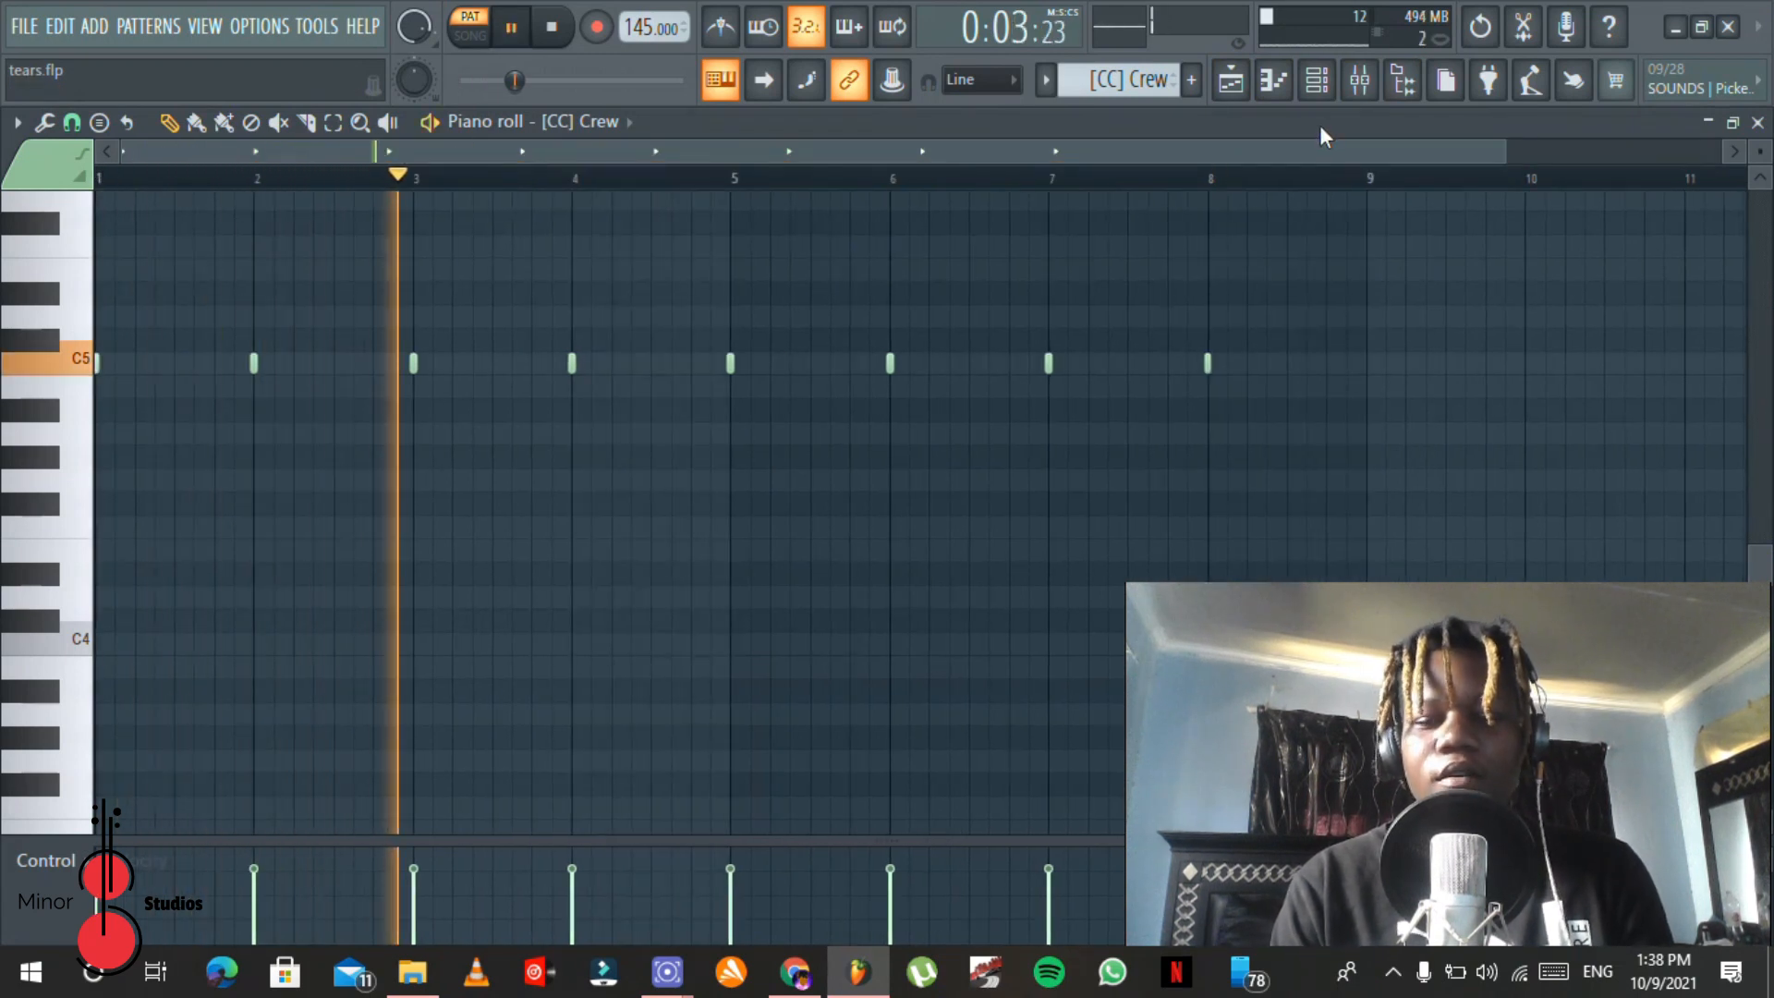
# Step: Inspect the effect slots on mixer Insert 10 while the [CC] Crew pattern plays, and close the mixer
pyautogui.click(1357, 81)
pyautogui.click(482, 314)
pyautogui.click(1234, 259)
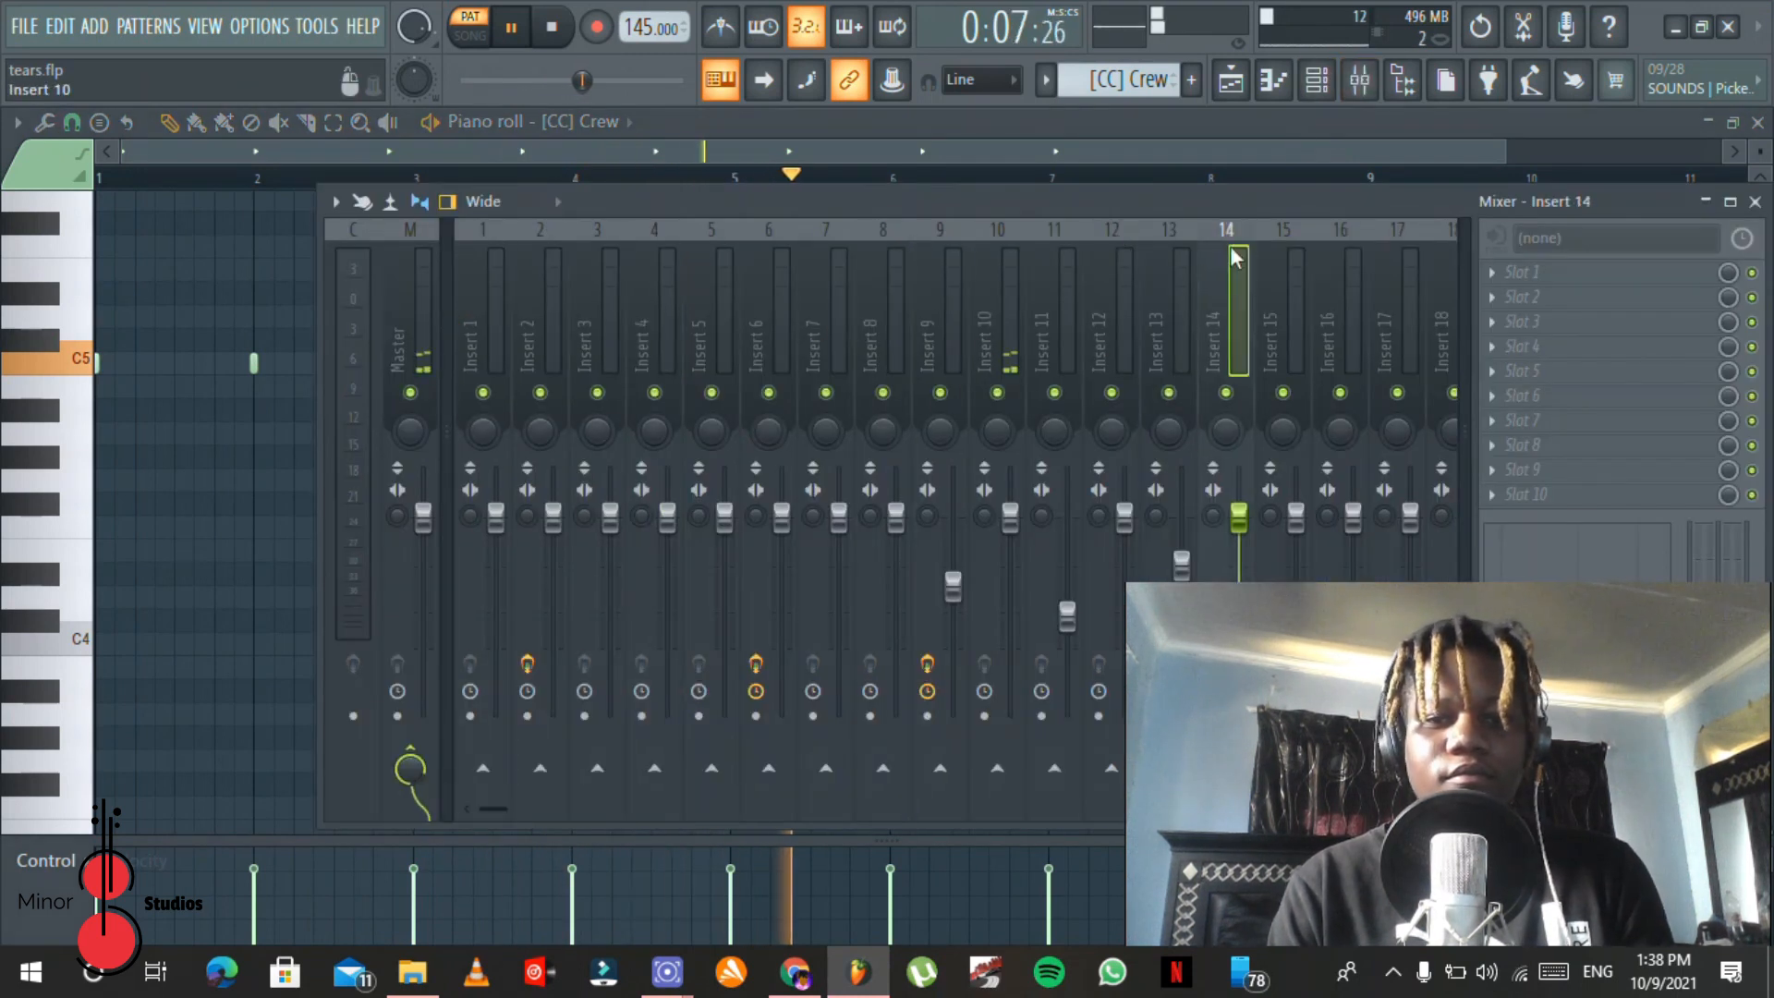
pyautogui.click(1008, 277)
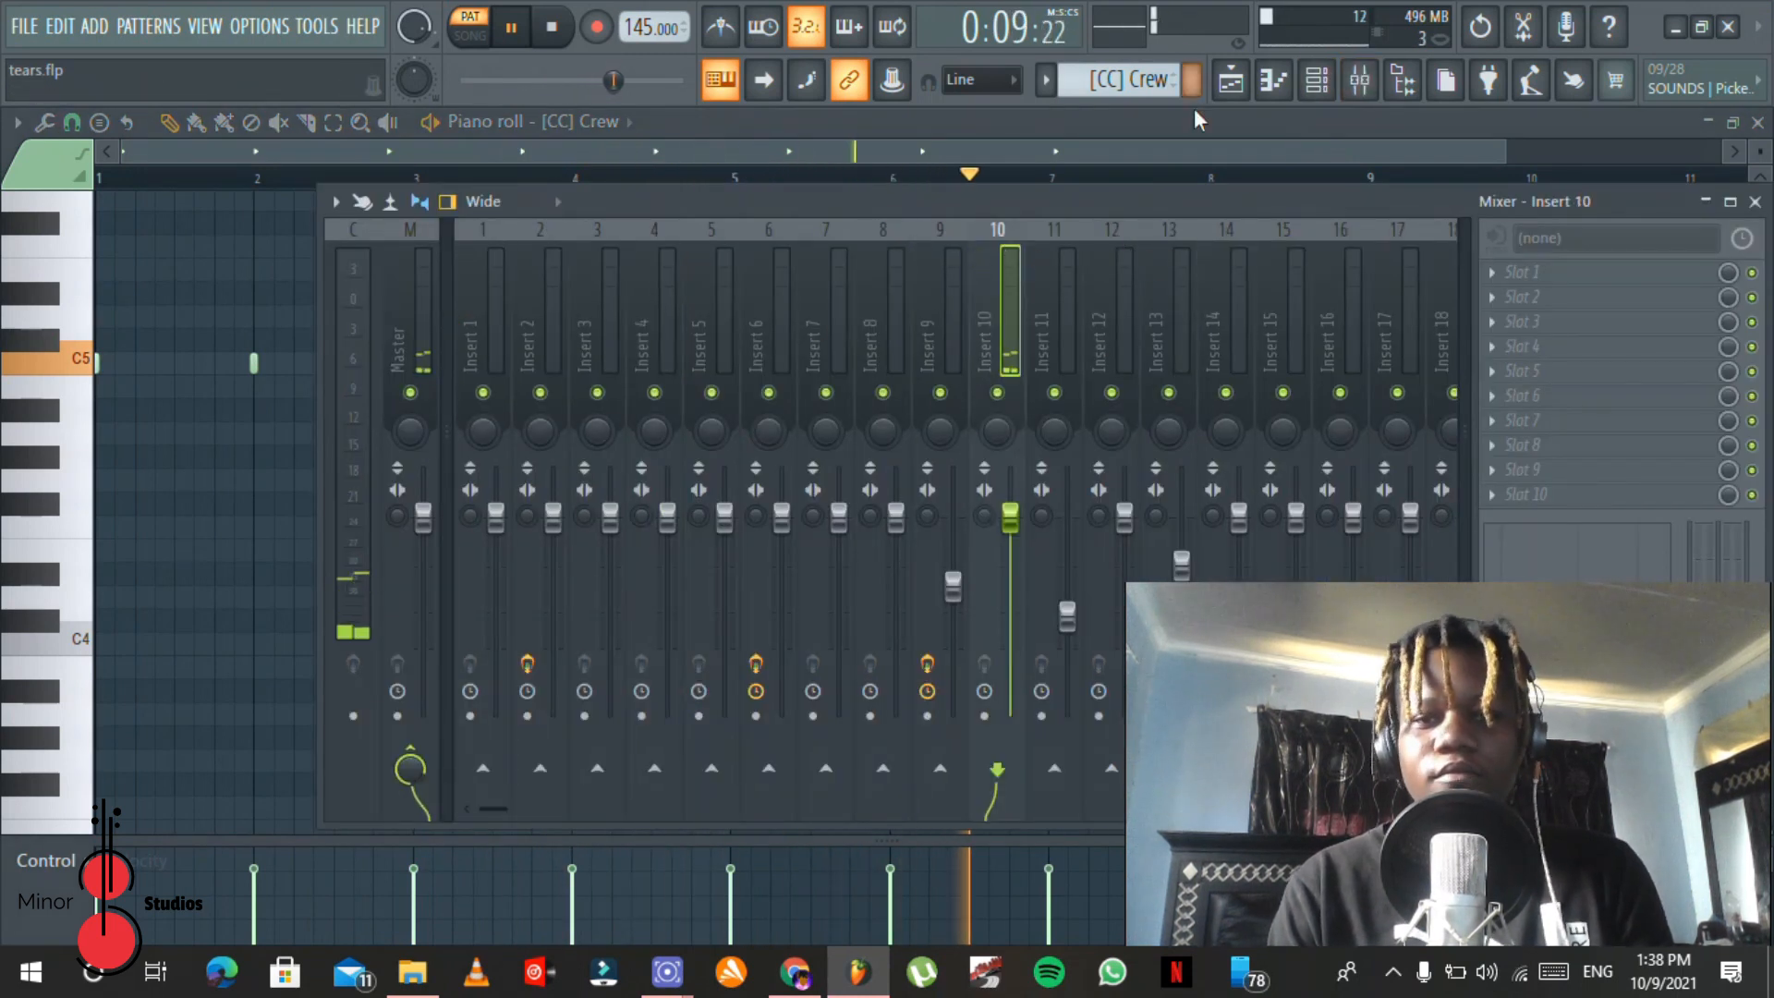
pyautogui.press('F9')
# Step: Open a [CC] Trace clip from the playlist in the piano roll and play its C5 pattern
pyautogui.click(1231, 82)
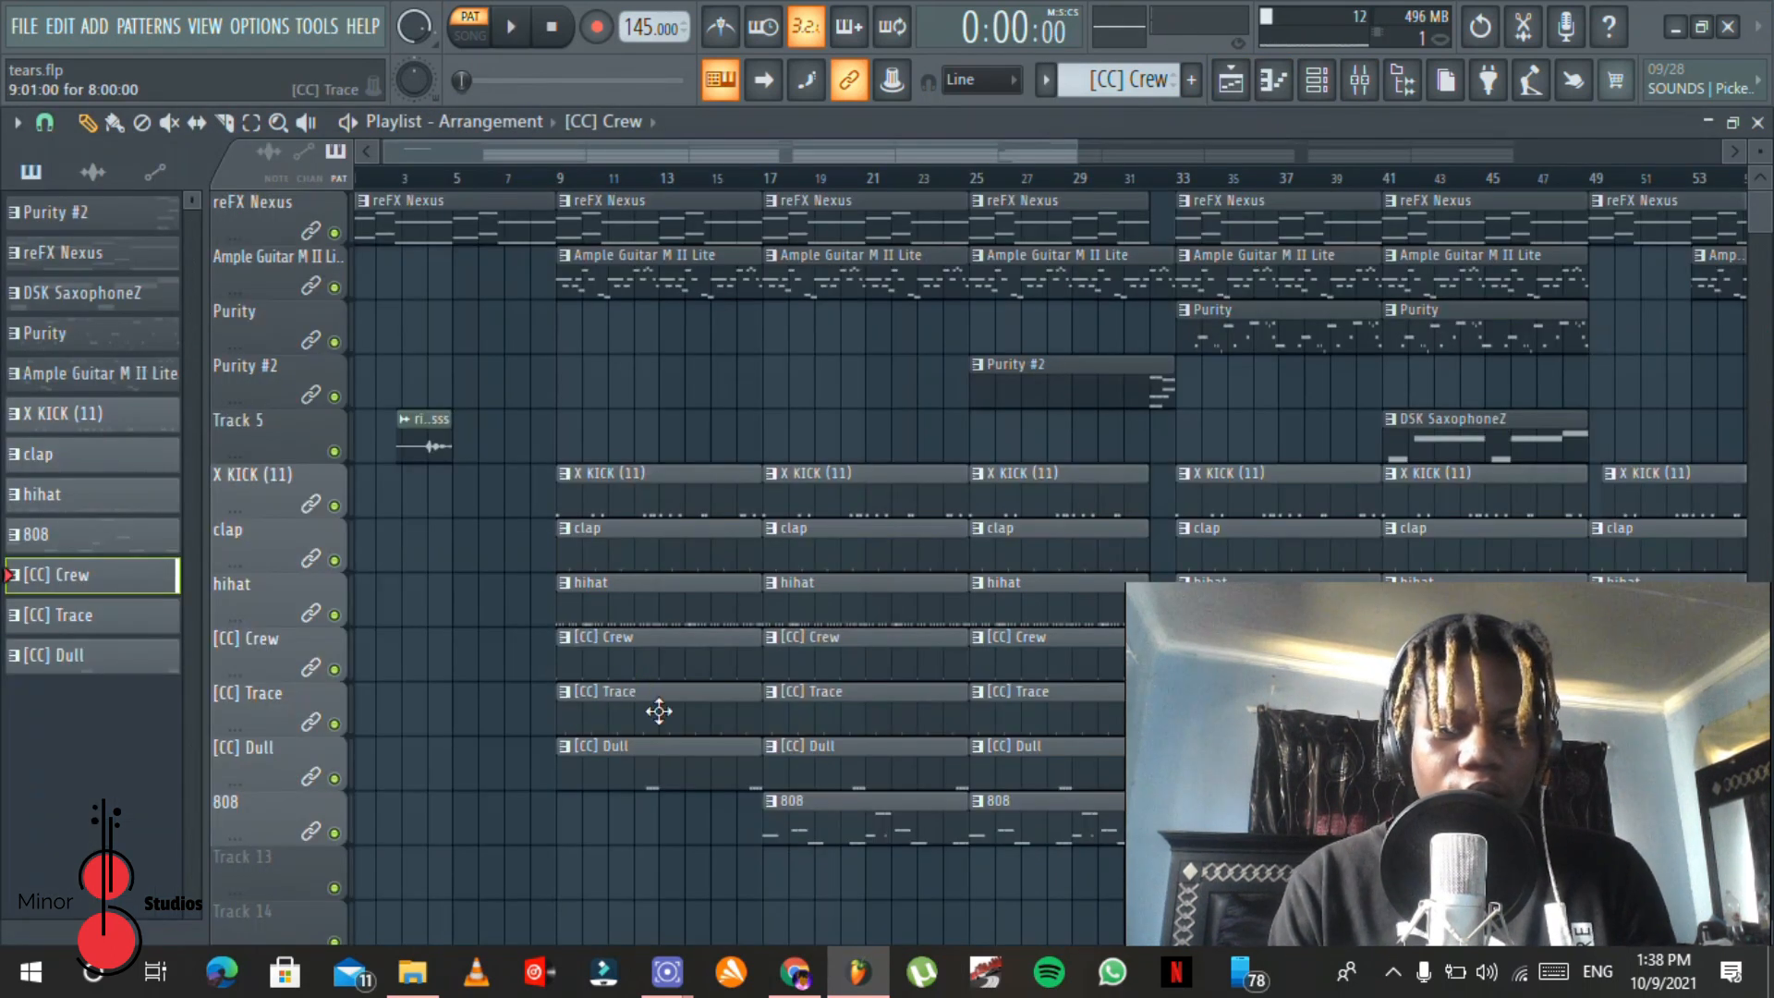
pyautogui.doubleClick(659, 710)
pyautogui.moveTo(678, 163); pyautogui.dragTo(284, 161)
pyautogui.press('space')
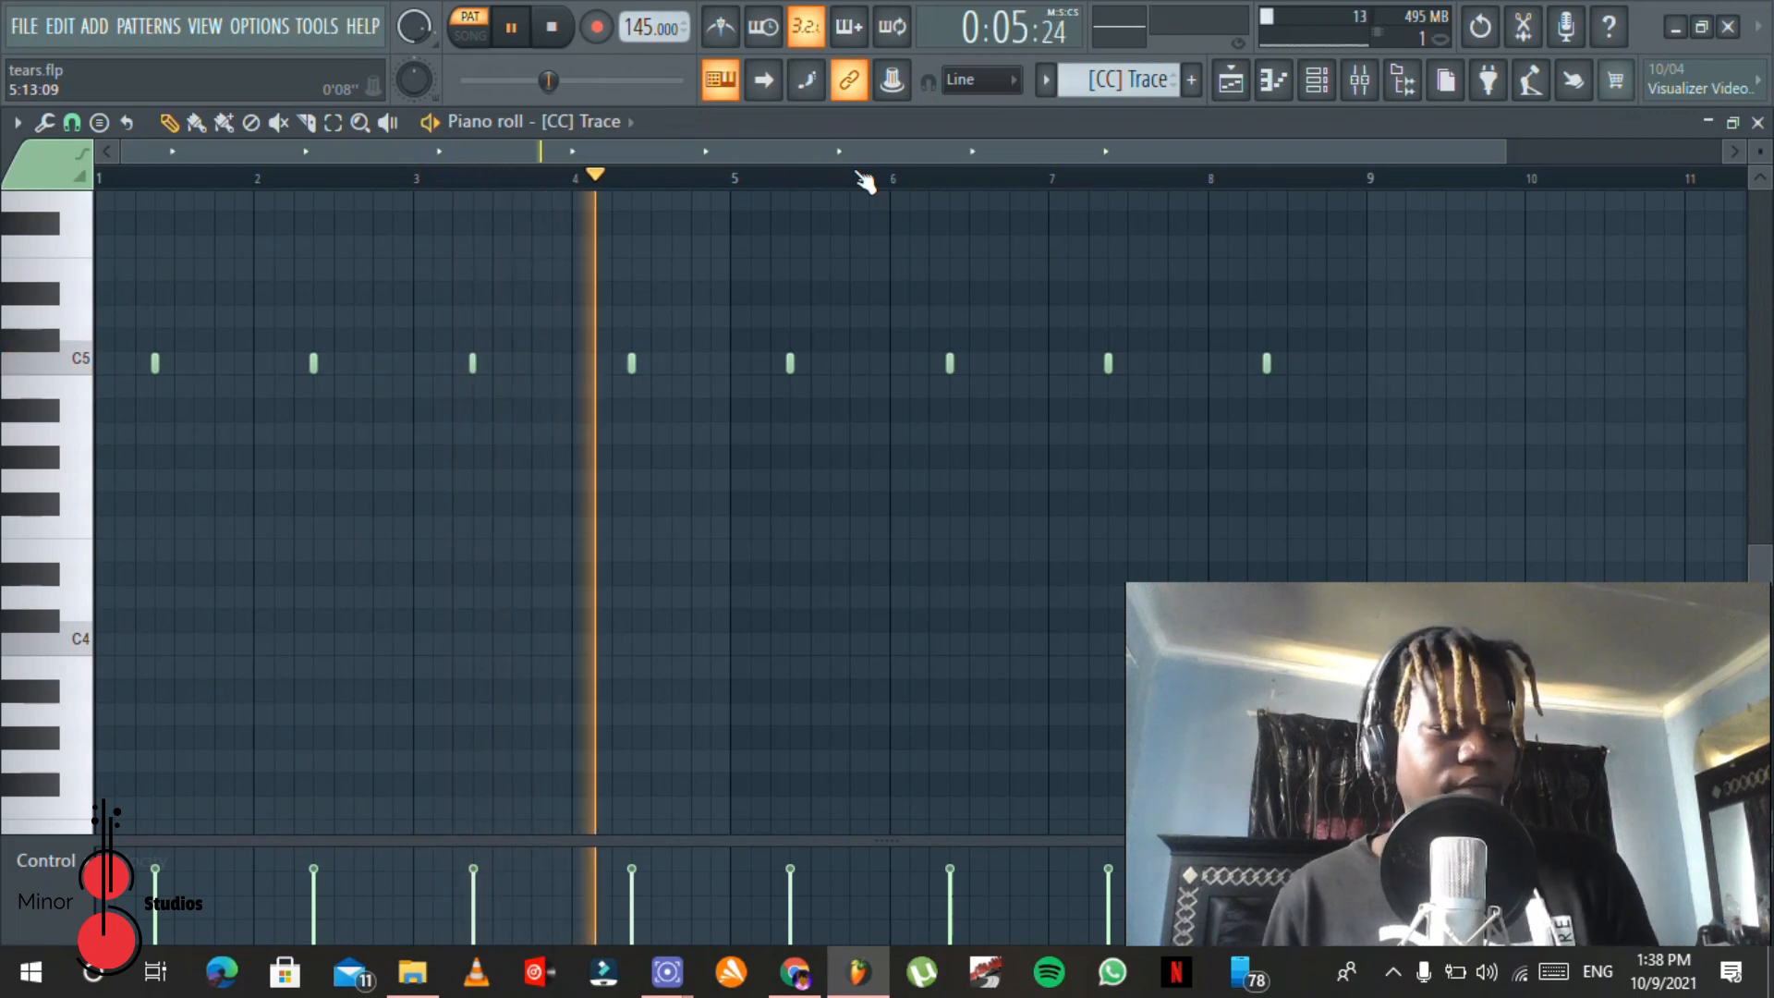
pyautogui.press('space')
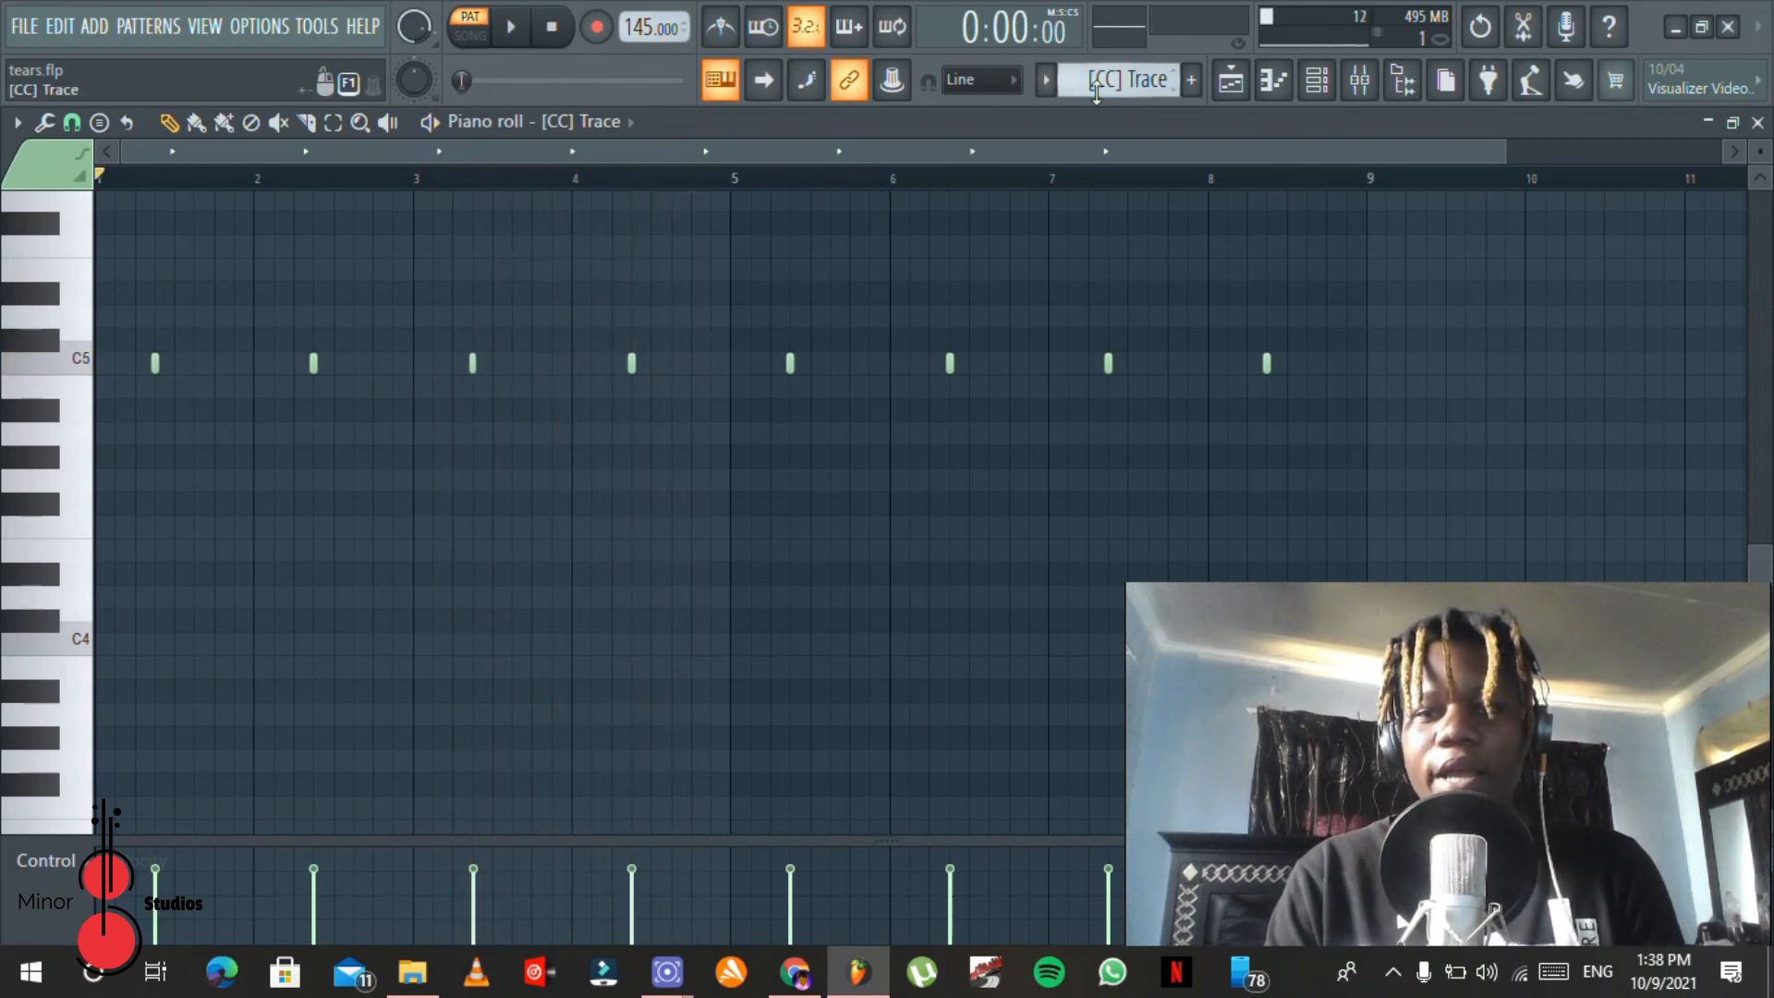
# Step: Solo the [CC] Crew and [CC] Trace playlist tracks, play them together from about bar 8, and unmute all tracks
pyautogui.click(1231, 80)
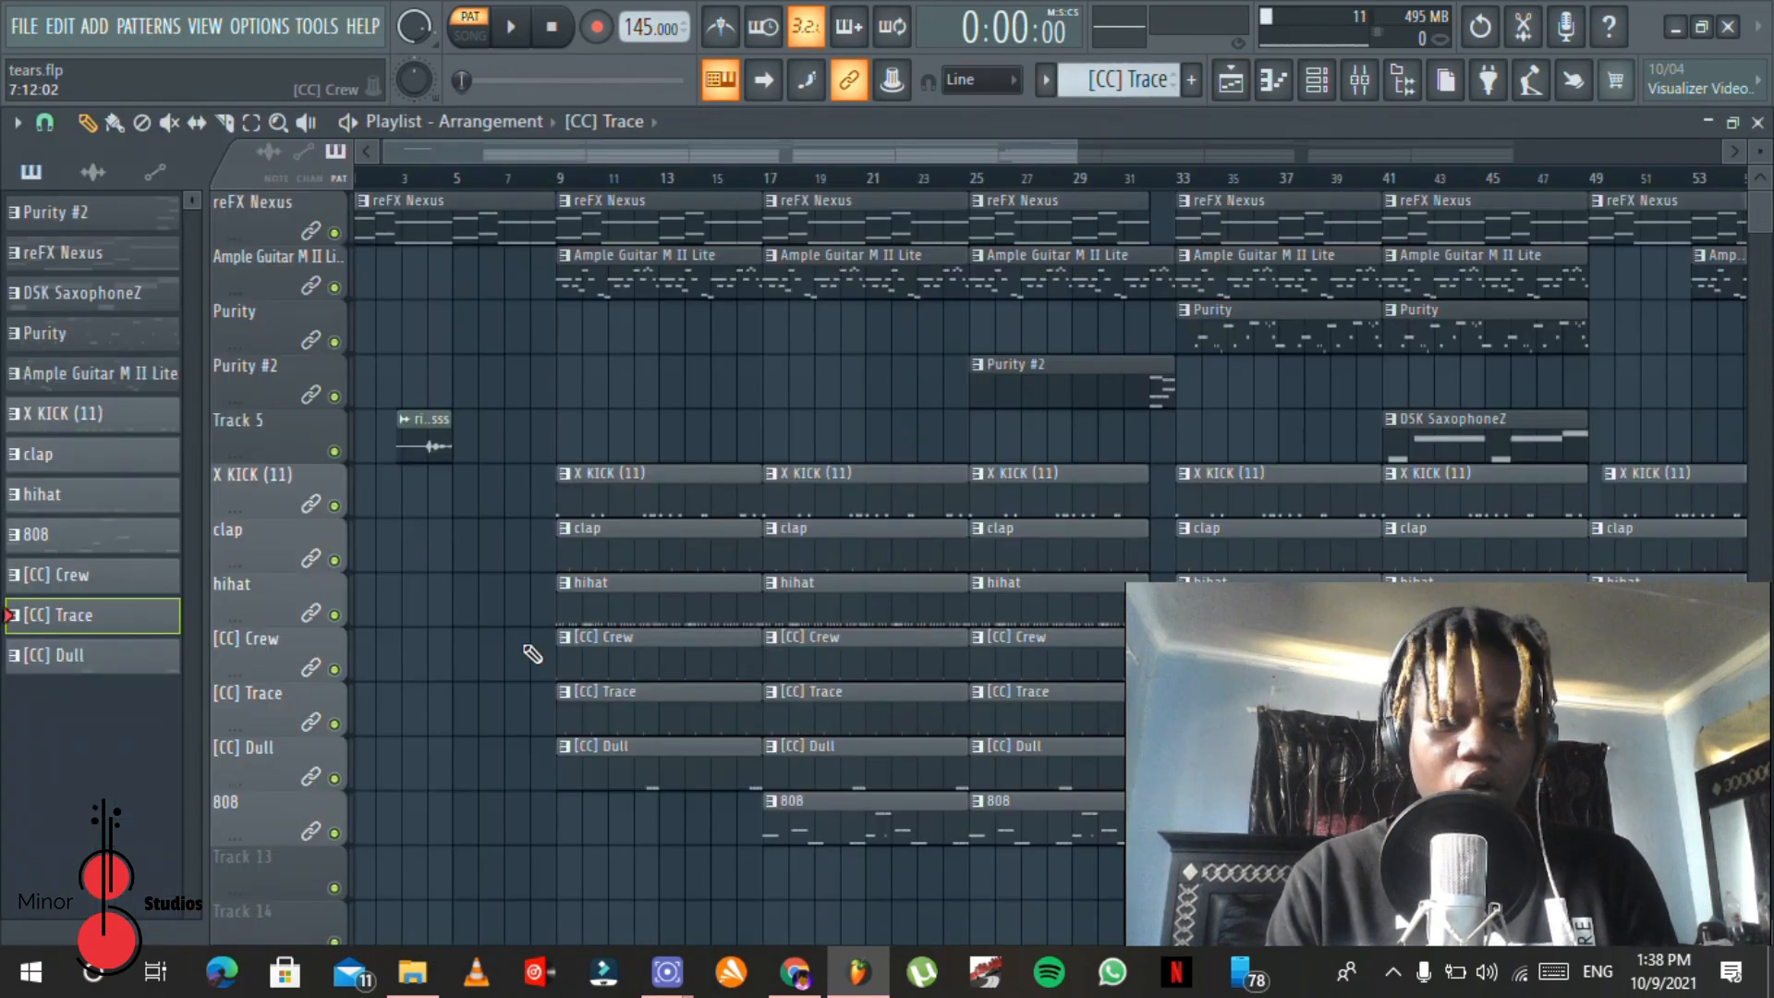
pyautogui.rightClick(335, 670)
pyautogui.click(335, 723)
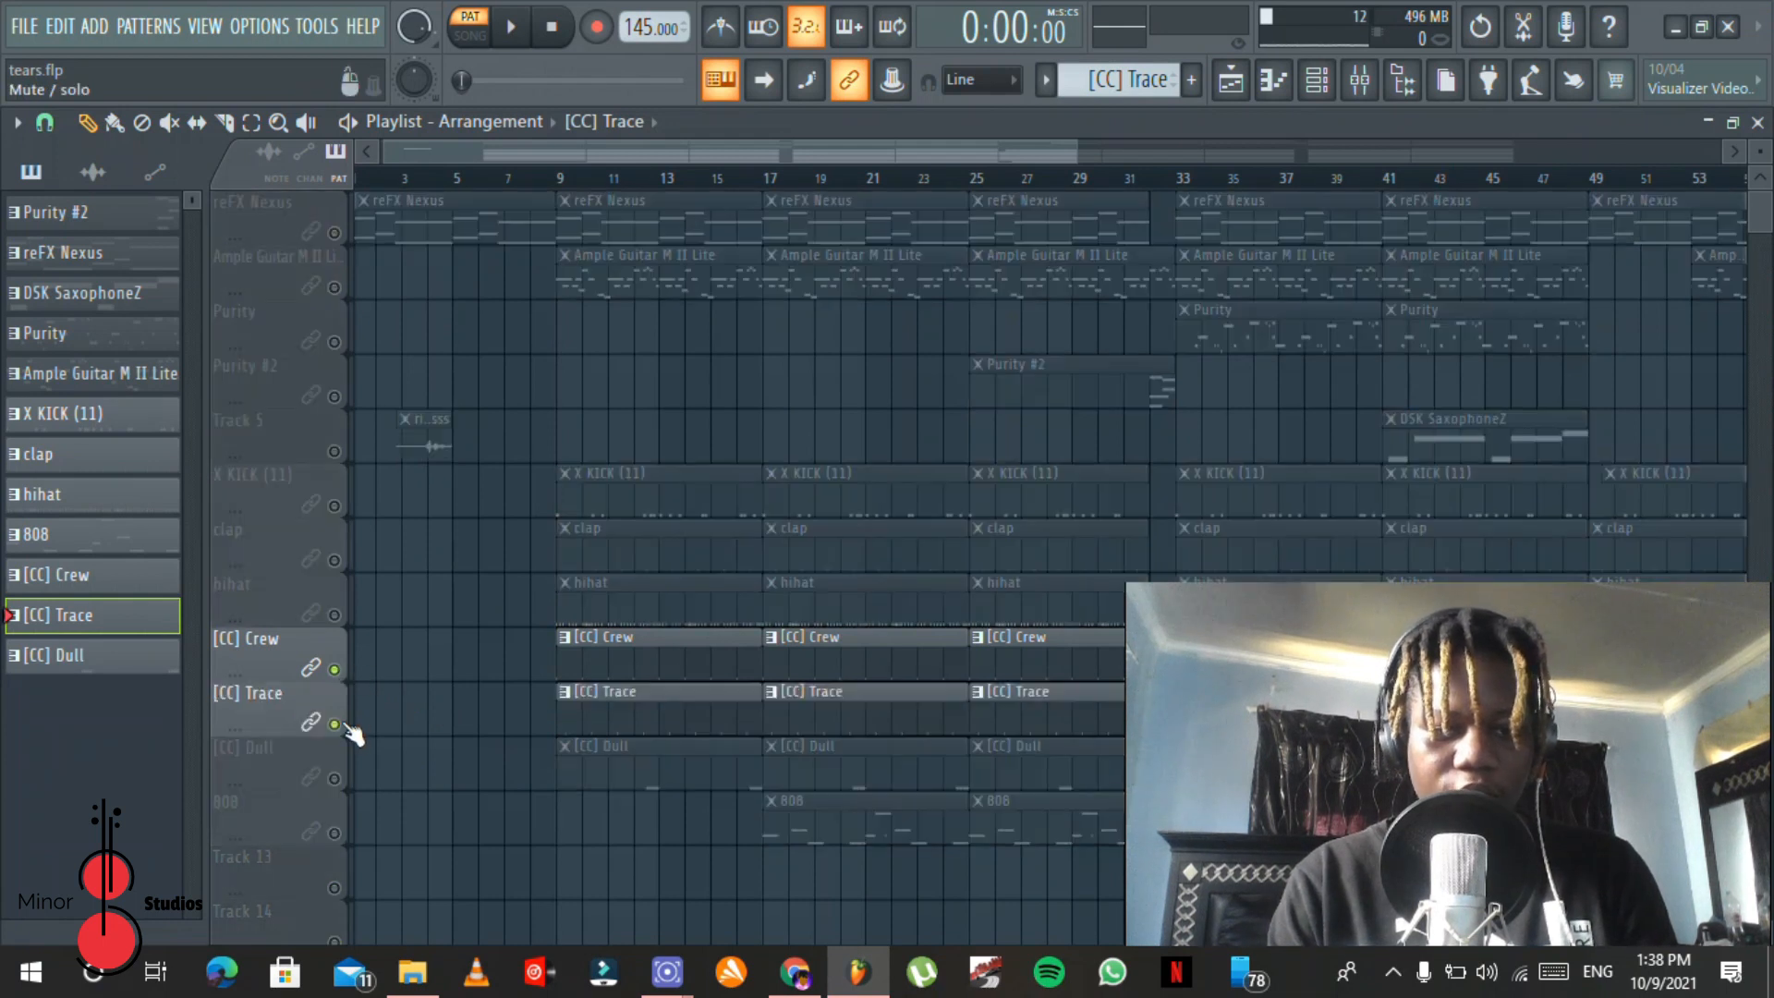
pyautogui.doubleClick(552, 184)
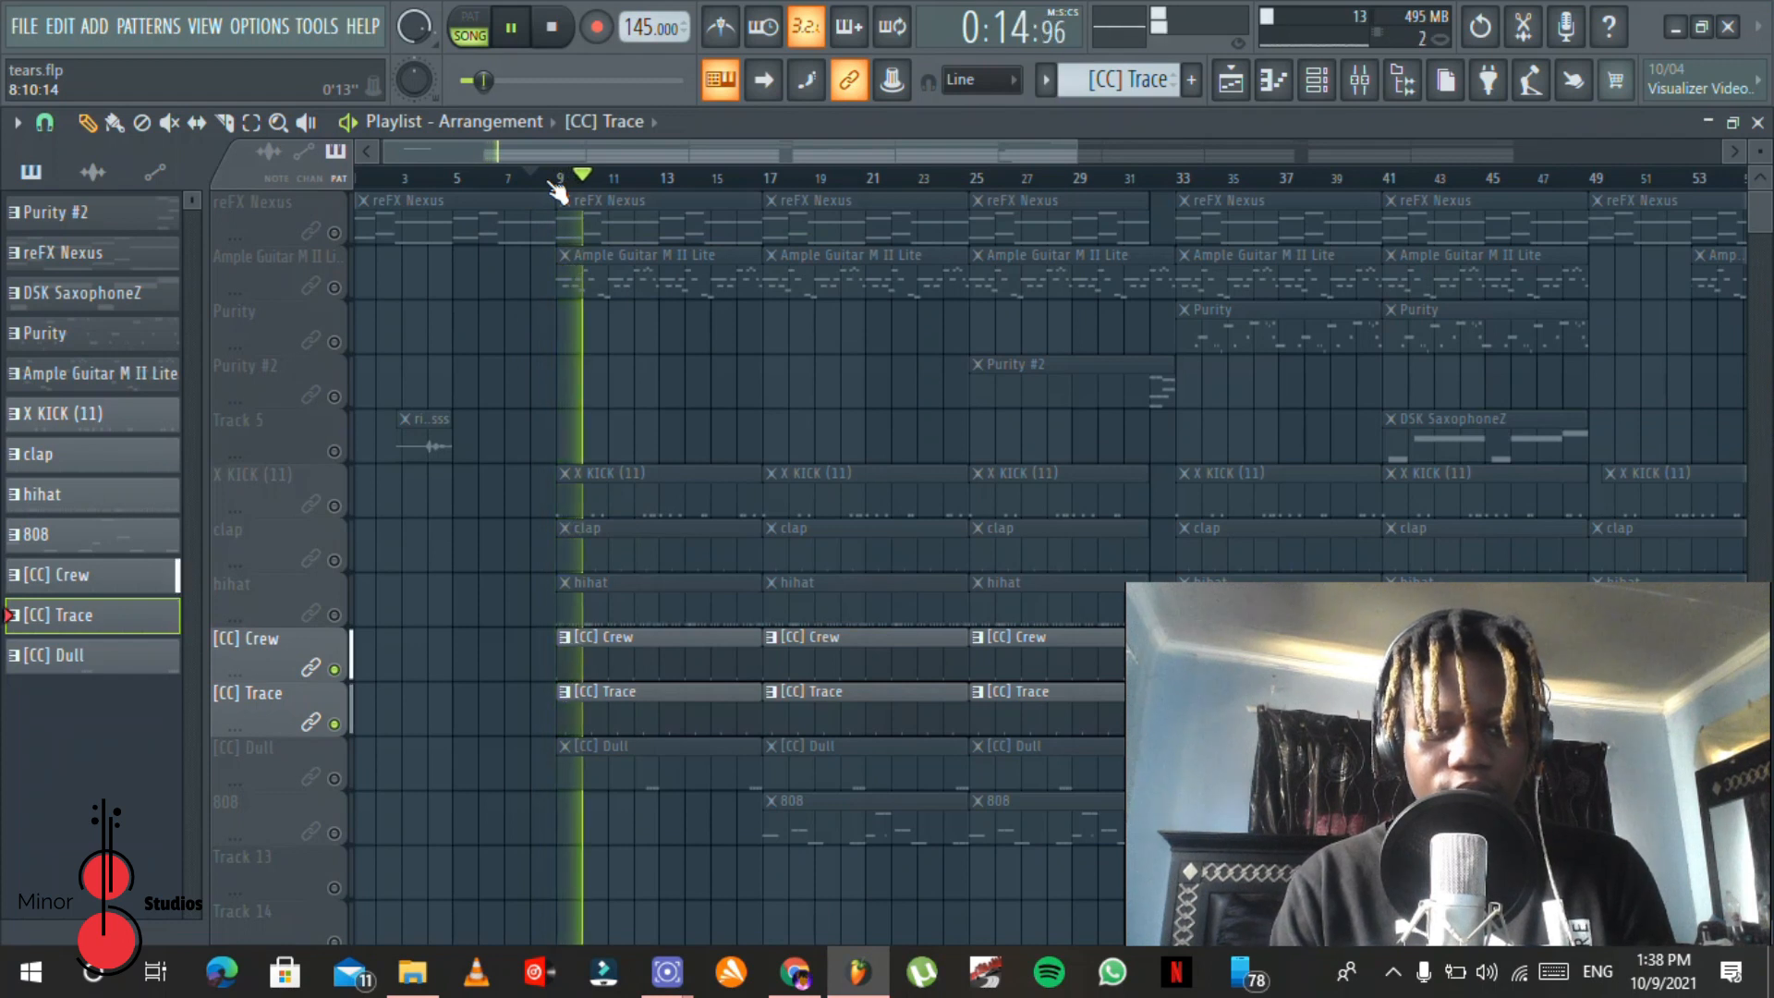
pyautogui.press('space')
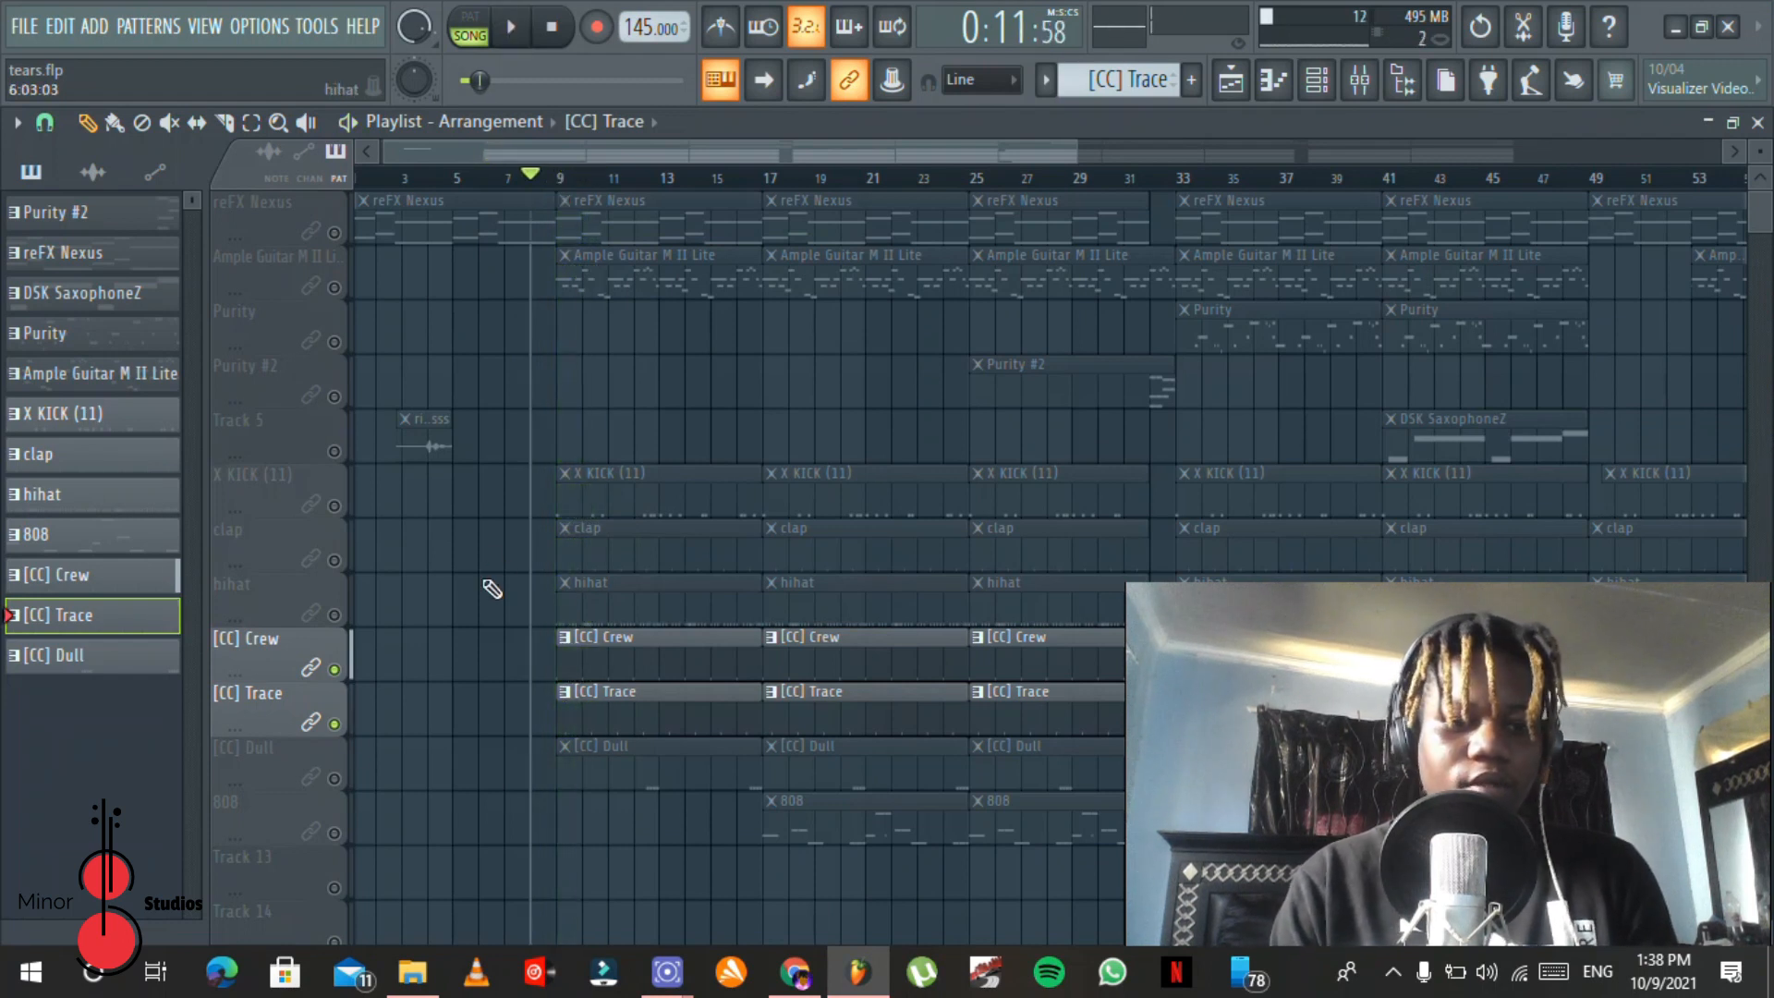
pyautogui.rightClick(334, 779)
pyautogui.rightClick(340, 781)
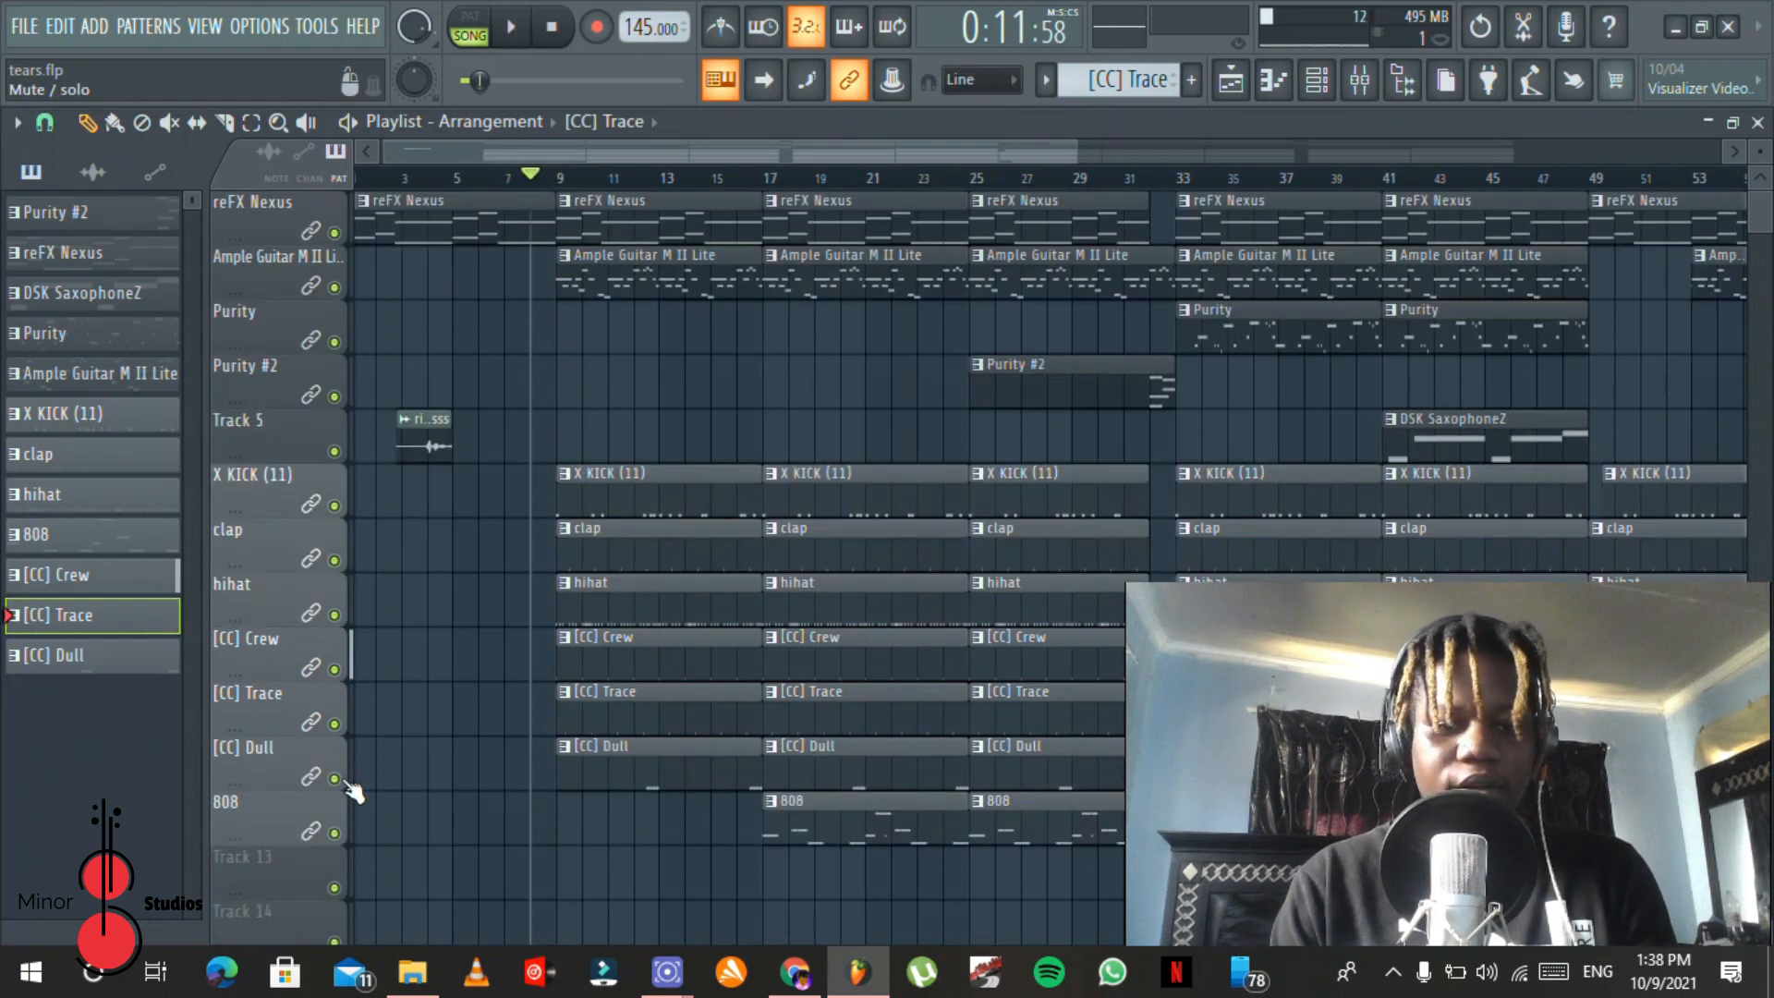
# Step: Open a [CC] Dull clip in the piano roll and try playing it from bar 4 in song mode
pyautogui.doubleClick(659, 787)
pyautogui.moveTo(852, 149); pyautogui.dragTo(499, 189)
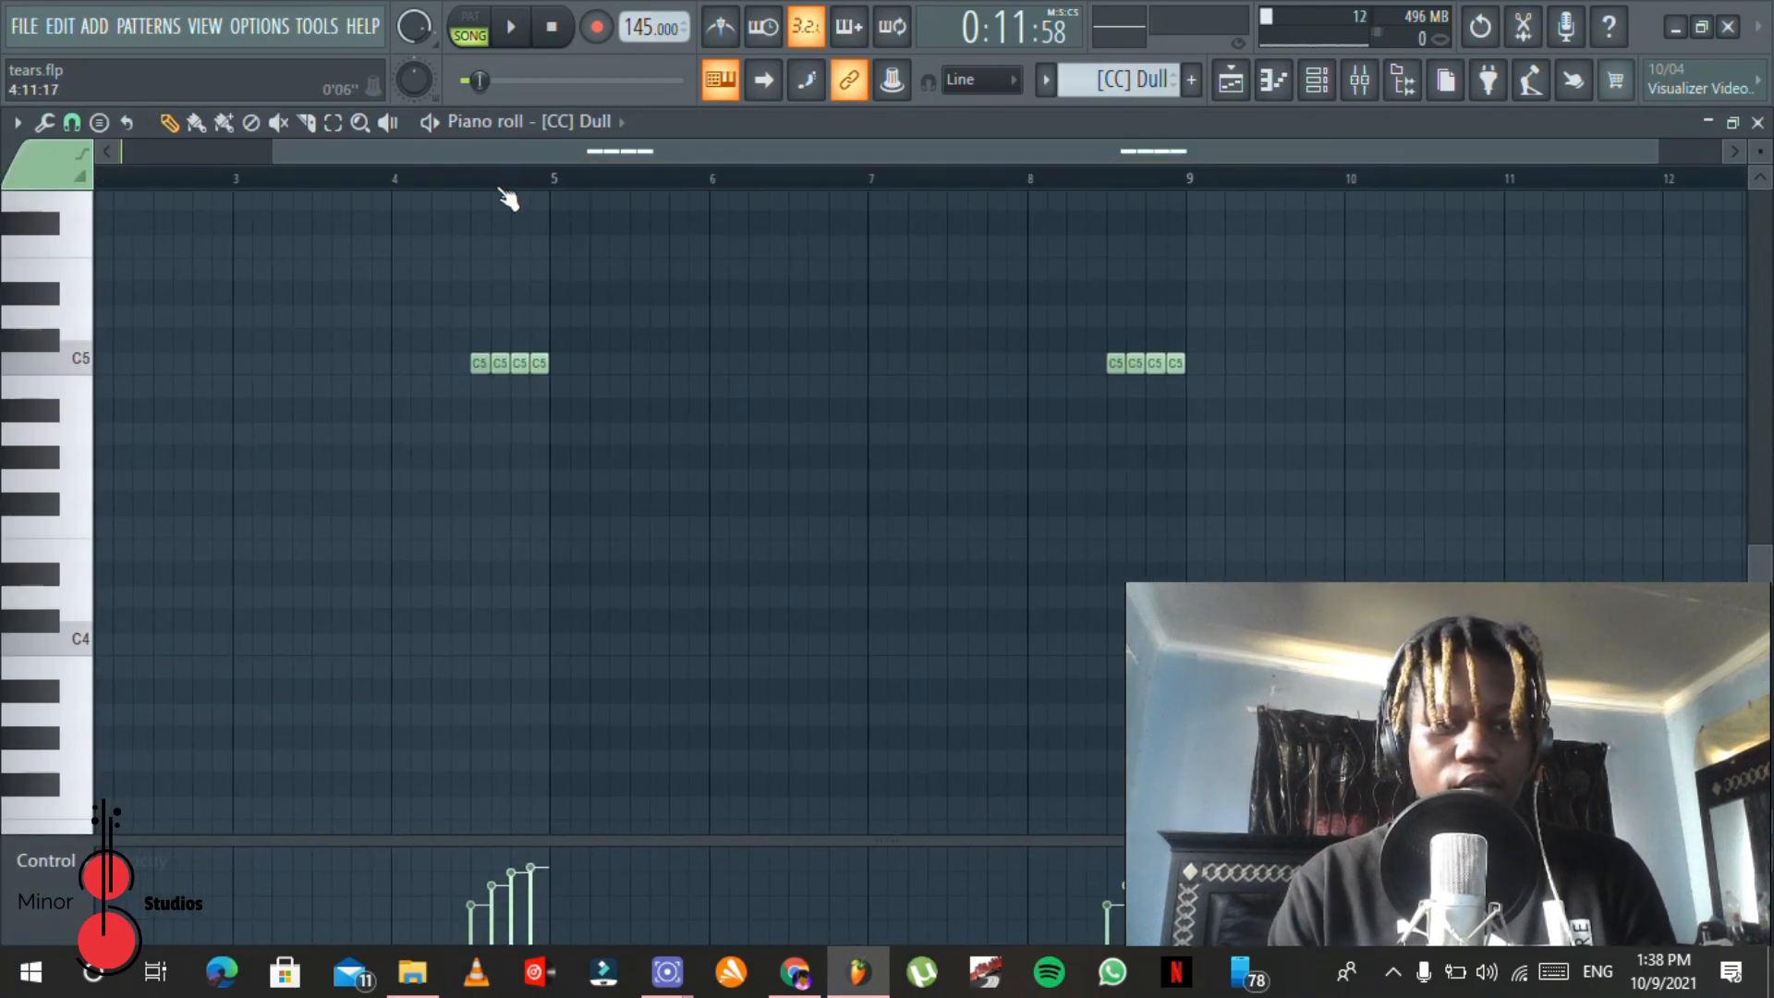
pyautogui.click(406, 177)
pyautogui.press('space')
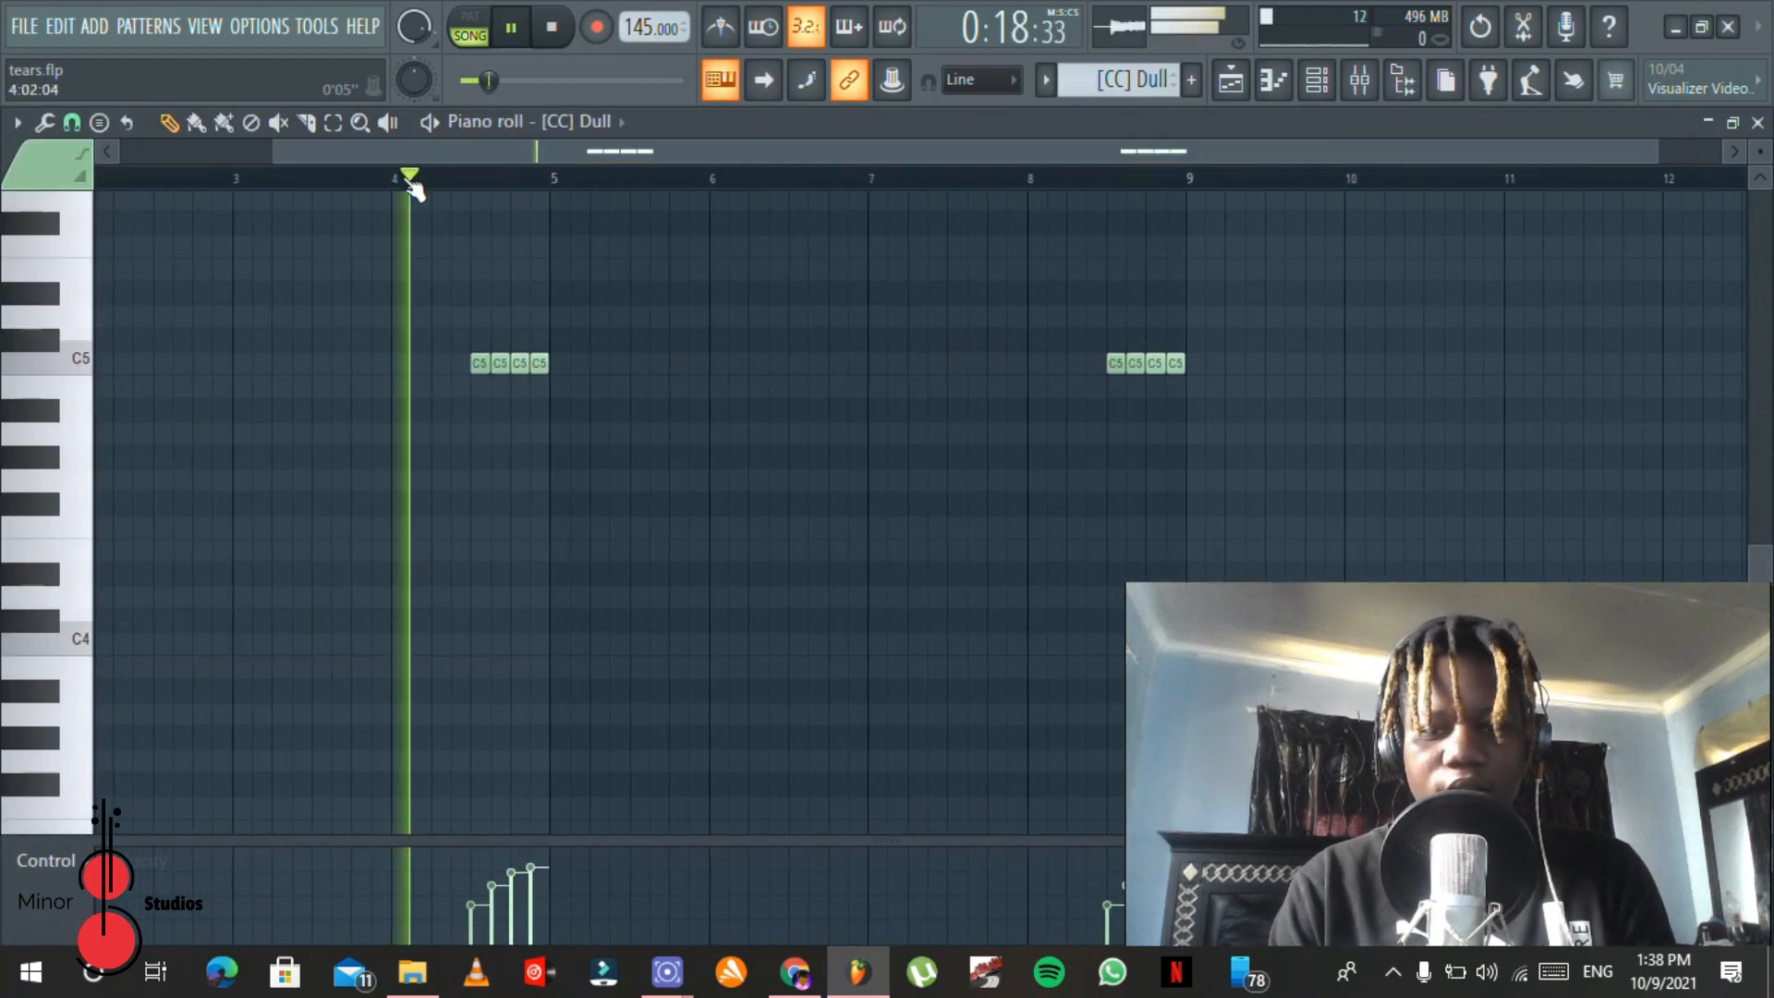
pyautogui.press('space')
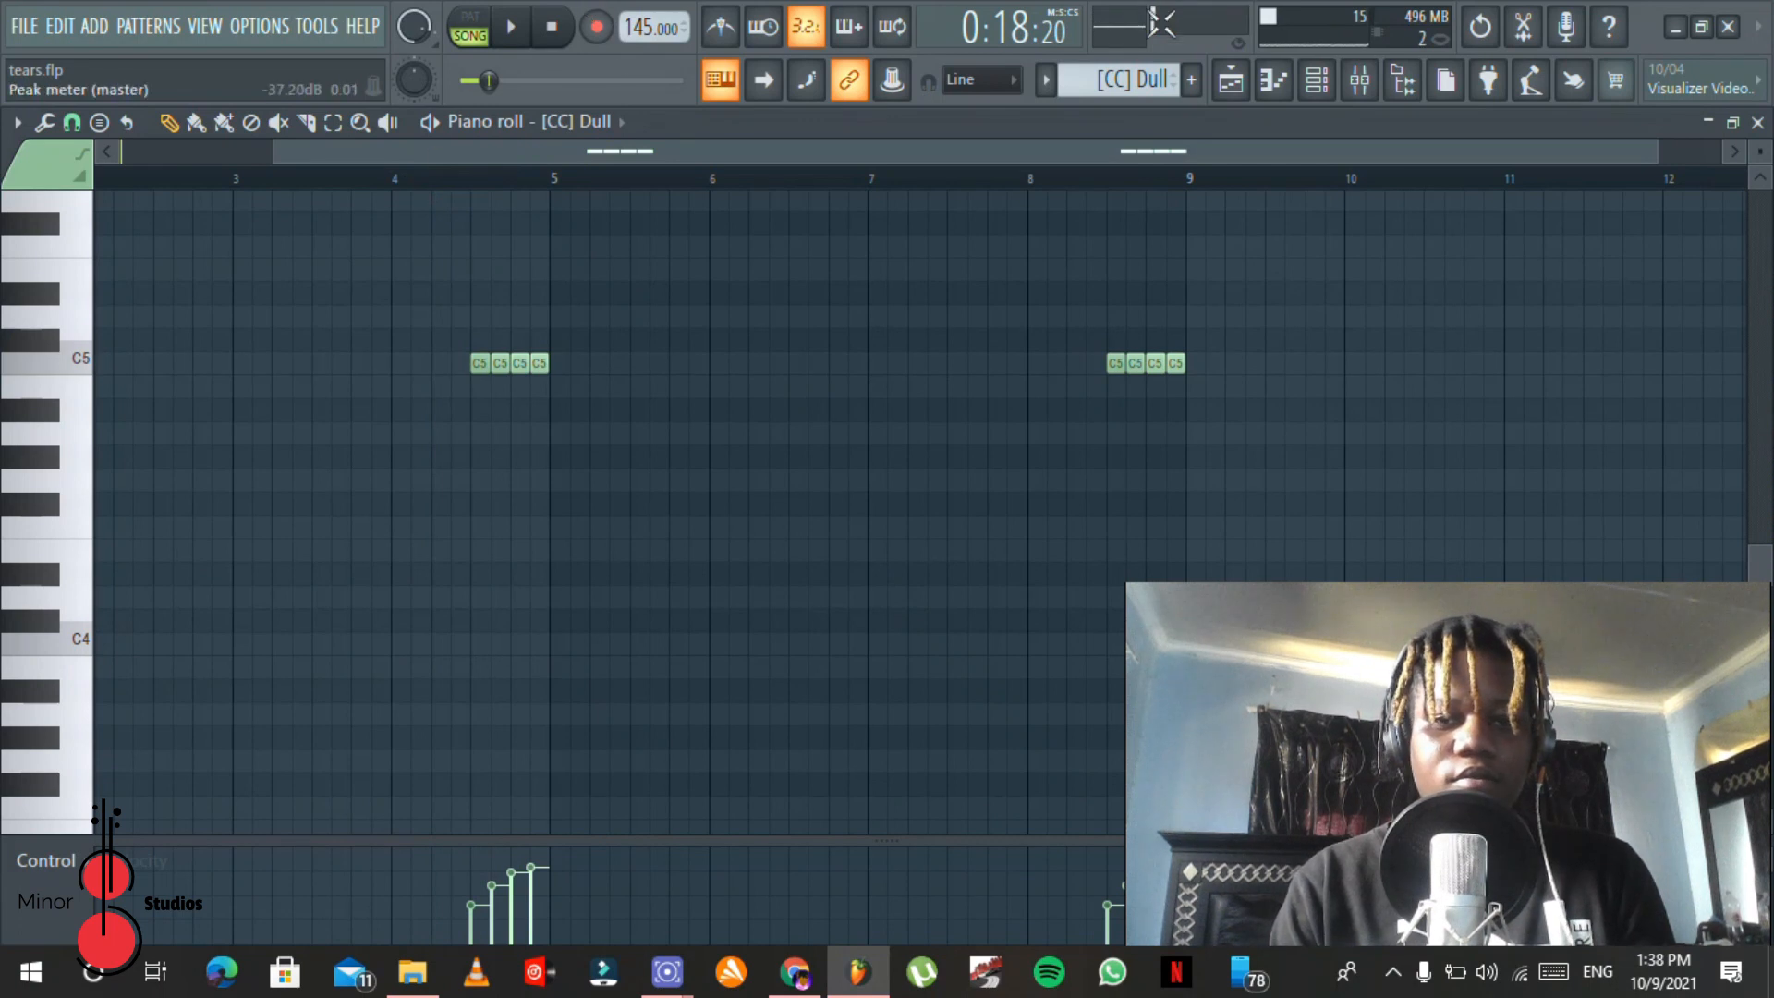
# Step: Switch playback to pattern mode and play both groups of [CC] Dull notes from bar 4
pyautogui.click(471, 17)
pyautogui.press('space')
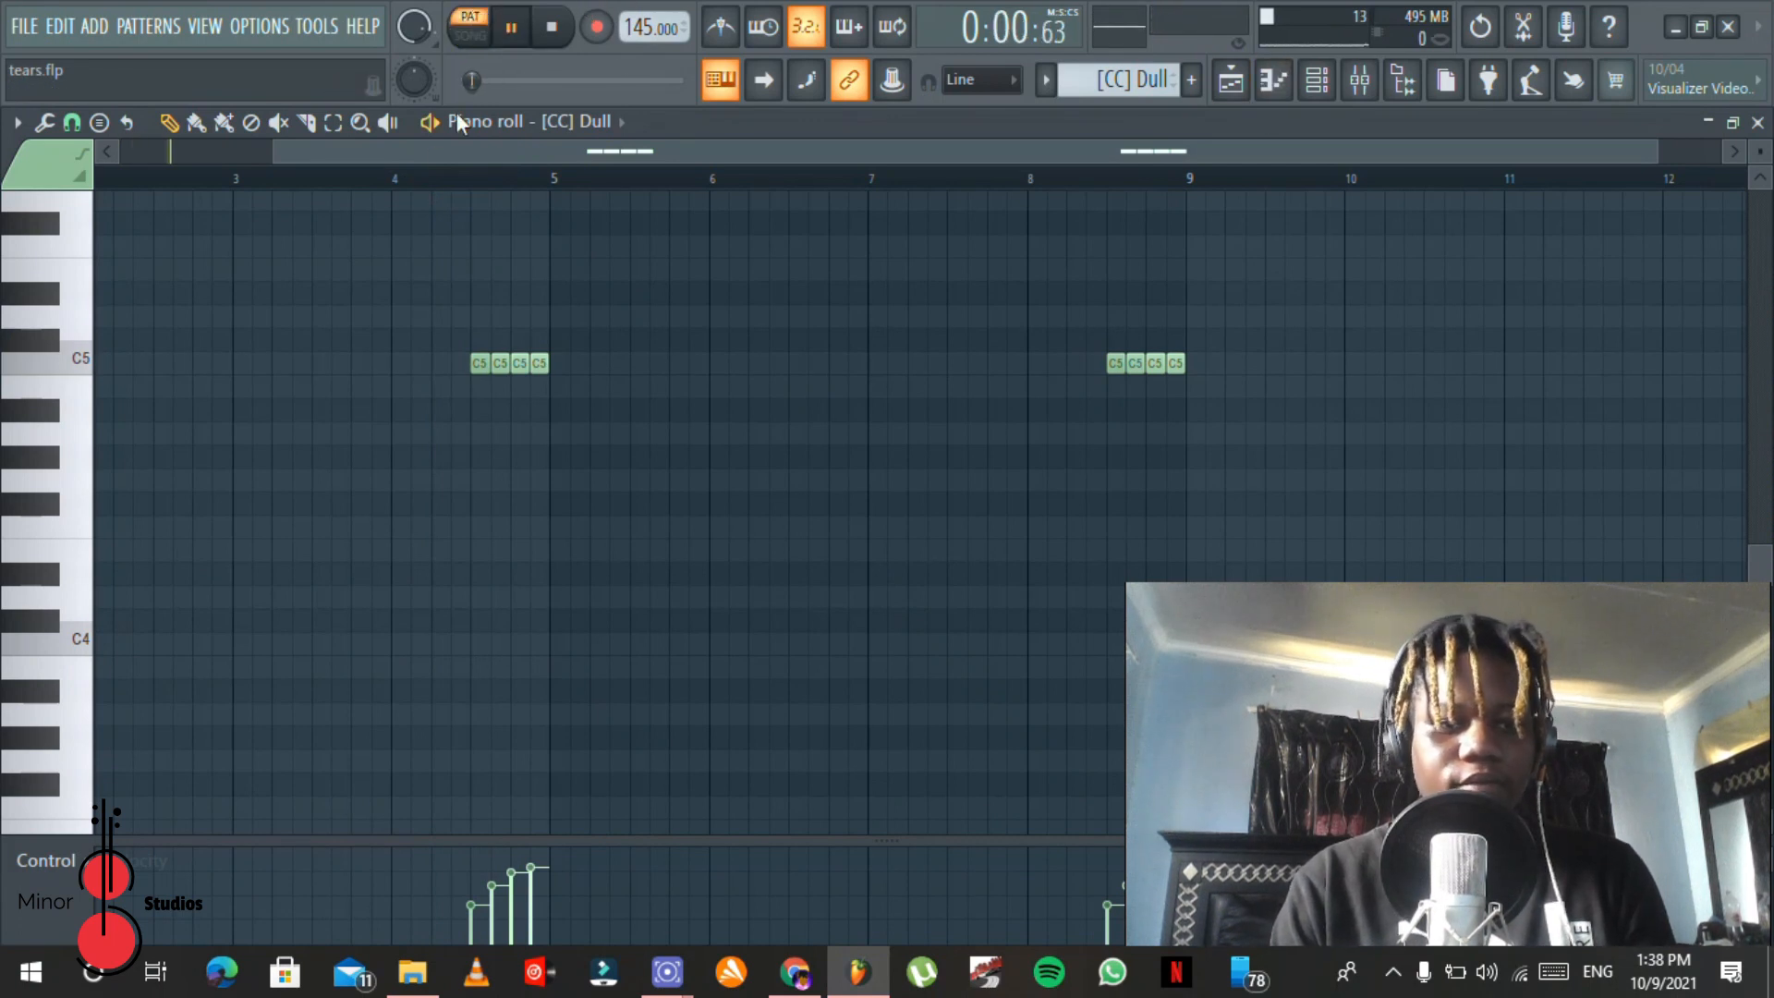
pyautogui.click(407, 179)
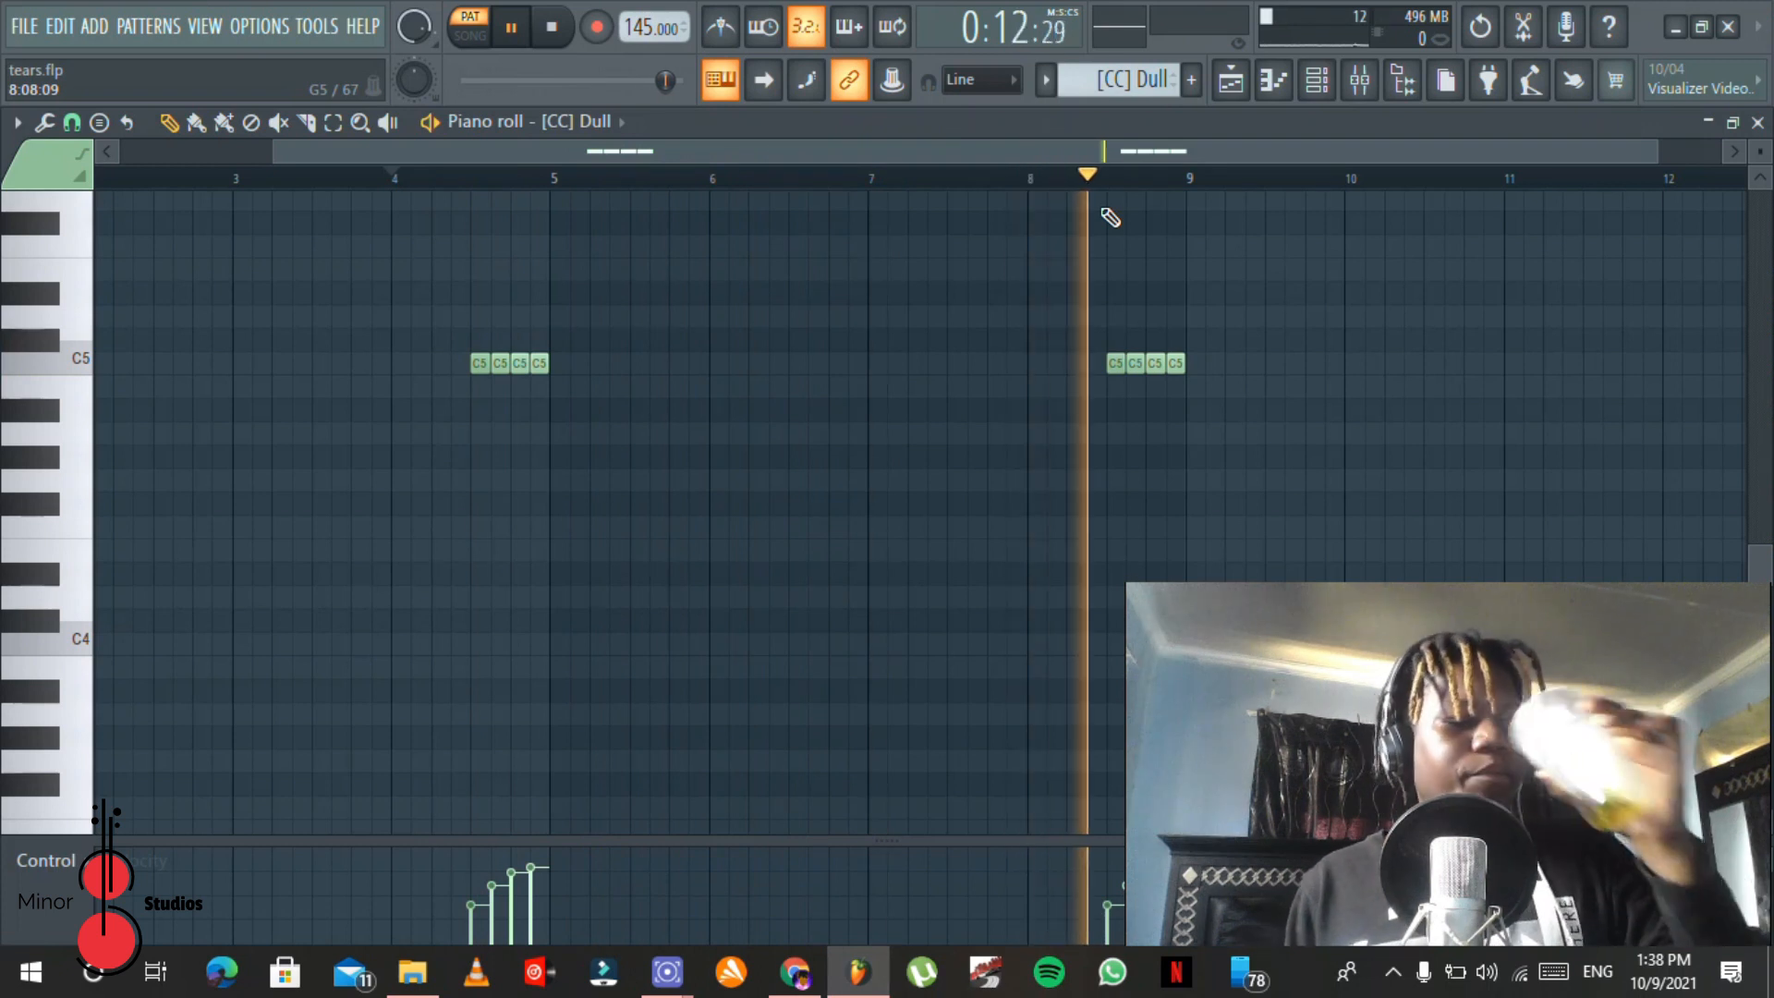
pyautogui.press('space')
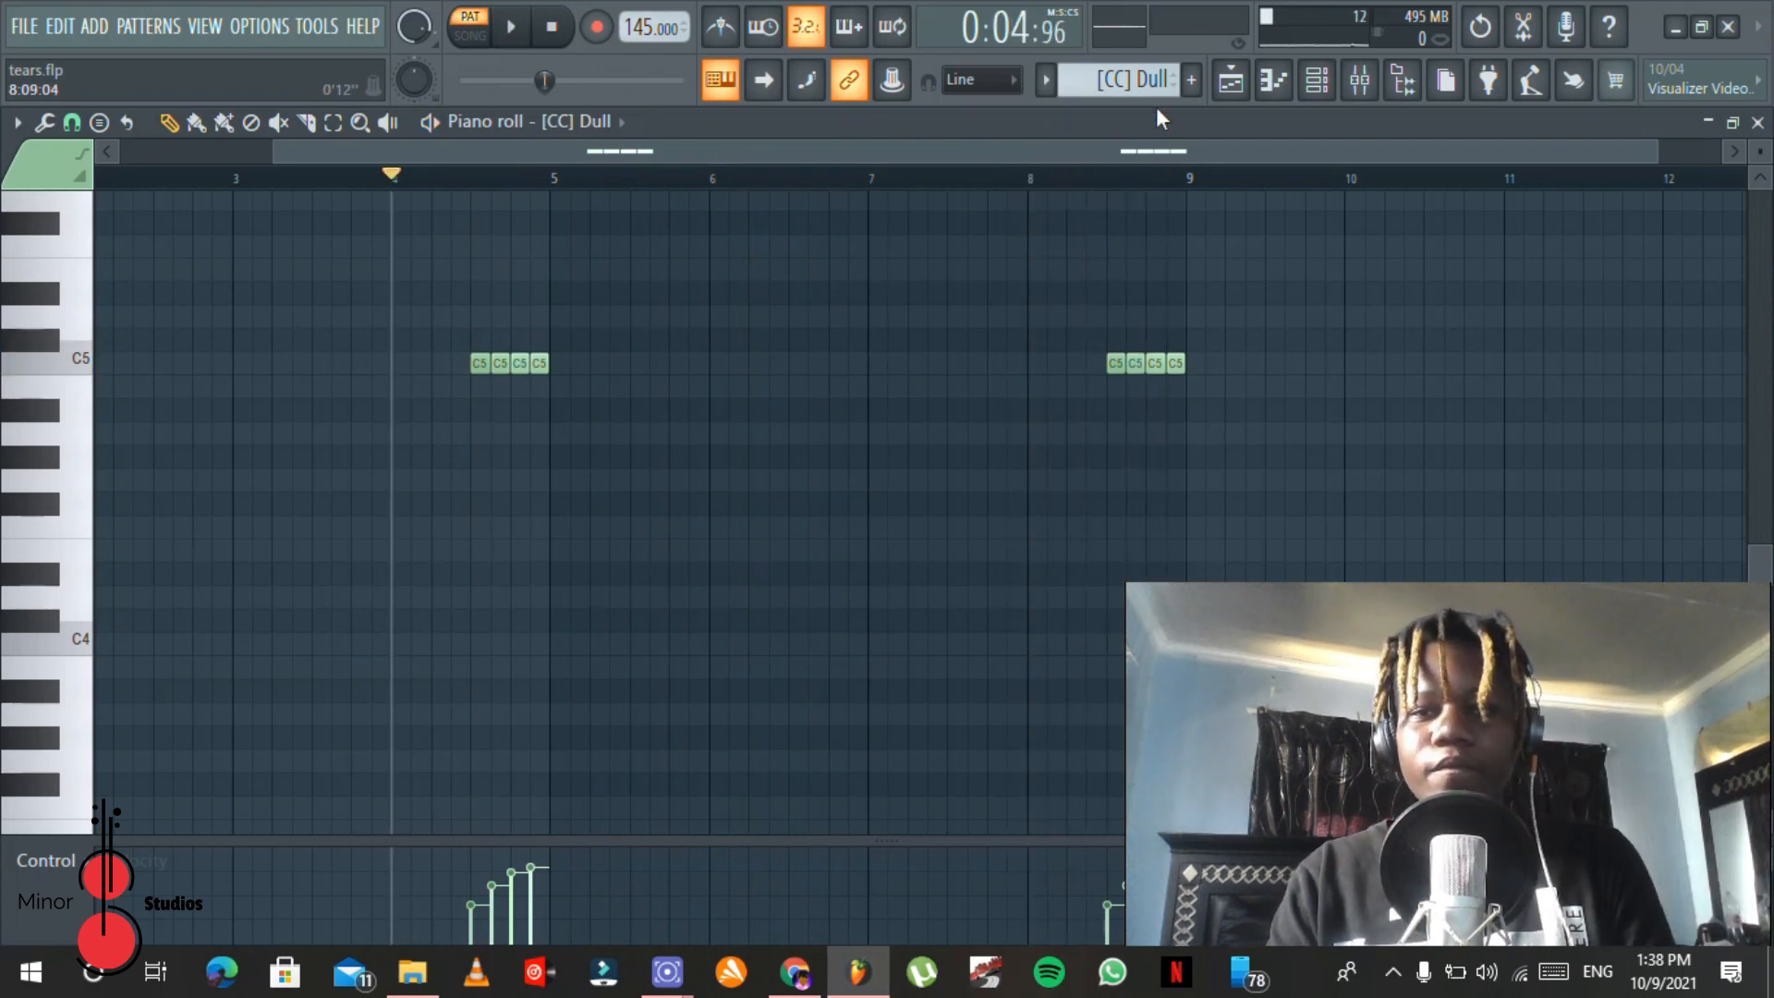
# Step: Open an 808 clip from the playlist in the piano roll, bring its C5 to E6 notes into view, and play the pattern
pyautogui.click(1243, 83)
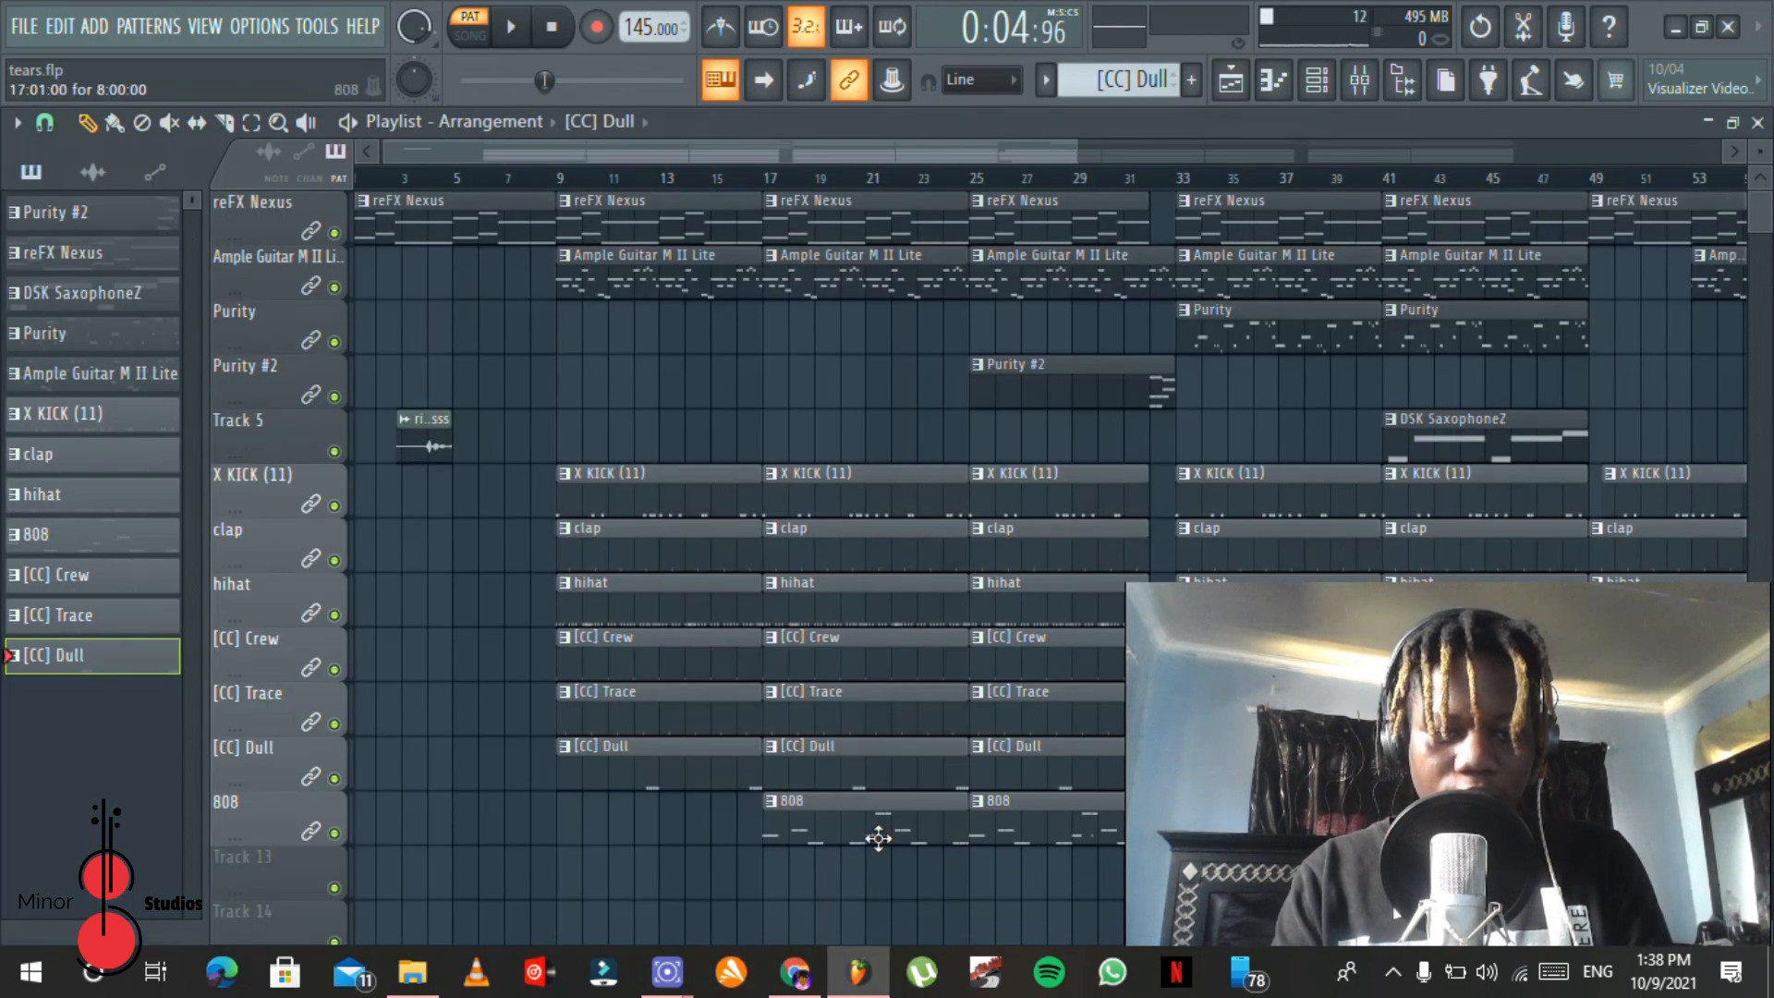
pyautogui.doubleClick(878, 838)
pyautogui.moveTo(890, 144); pyautogui.dragTo(289, 98)
pyautogui.moveTo(1763, 565); pyautogui.dragTo(1766, 511)
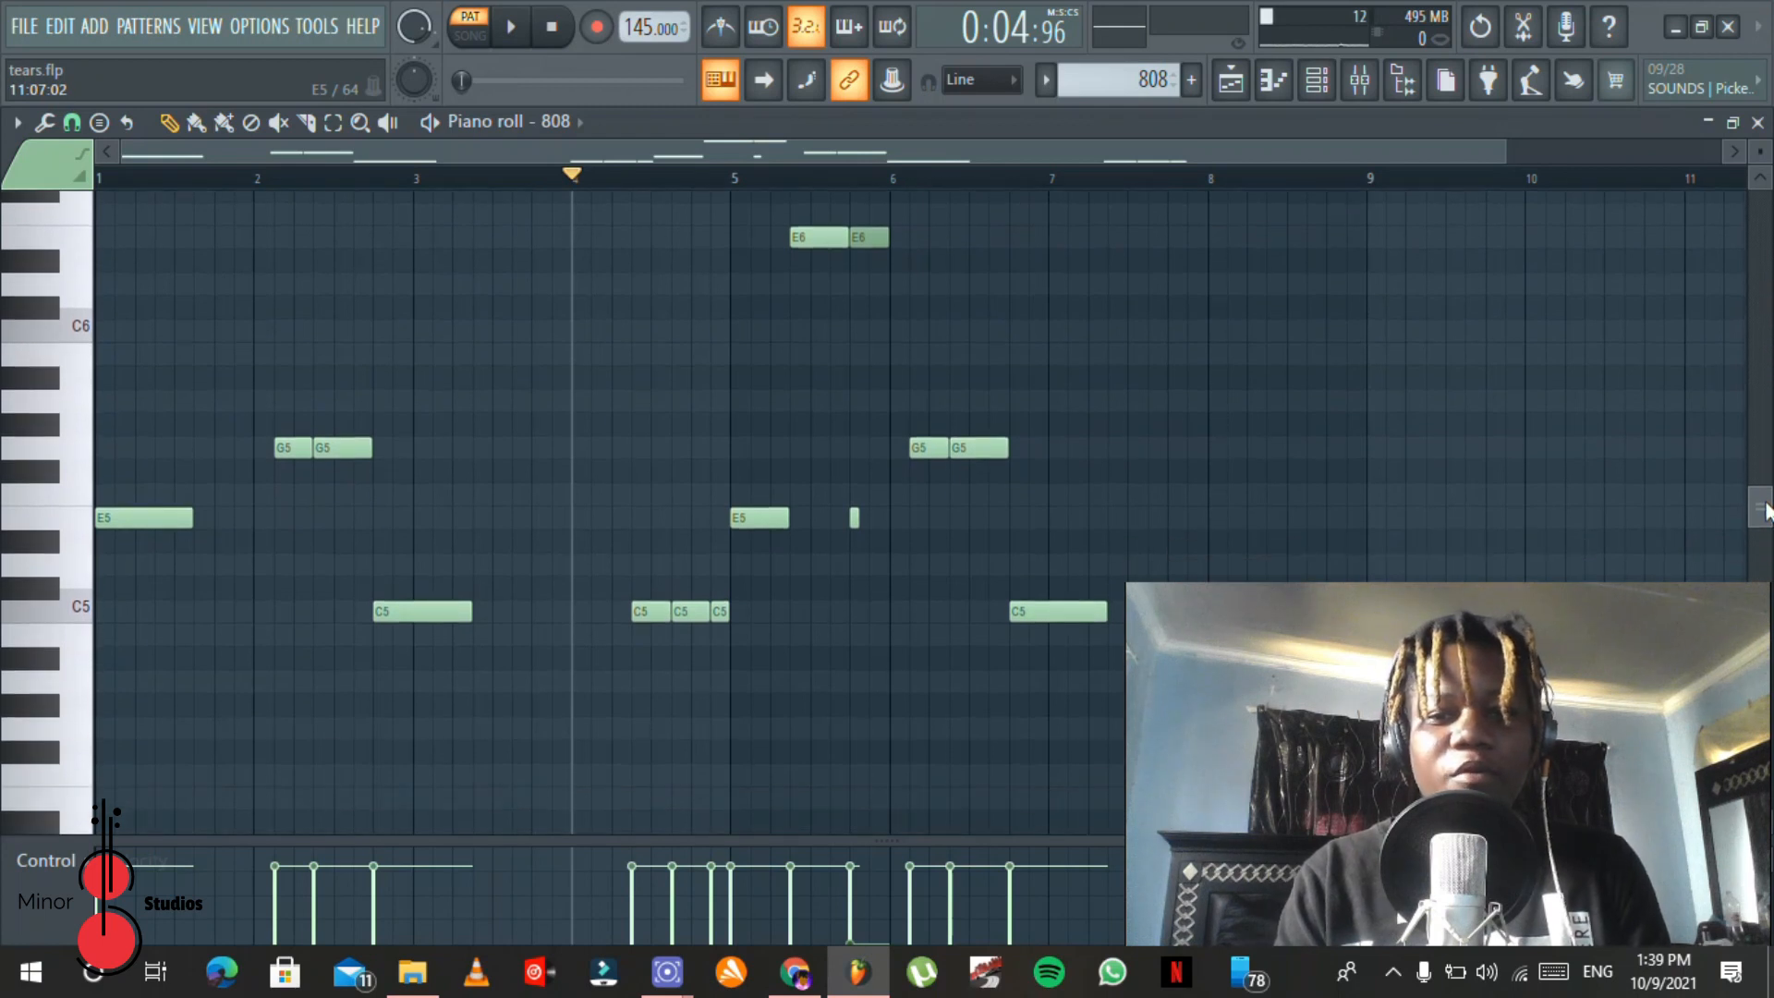
pyautogui.click(573, 27)
pyautogui.press('space')
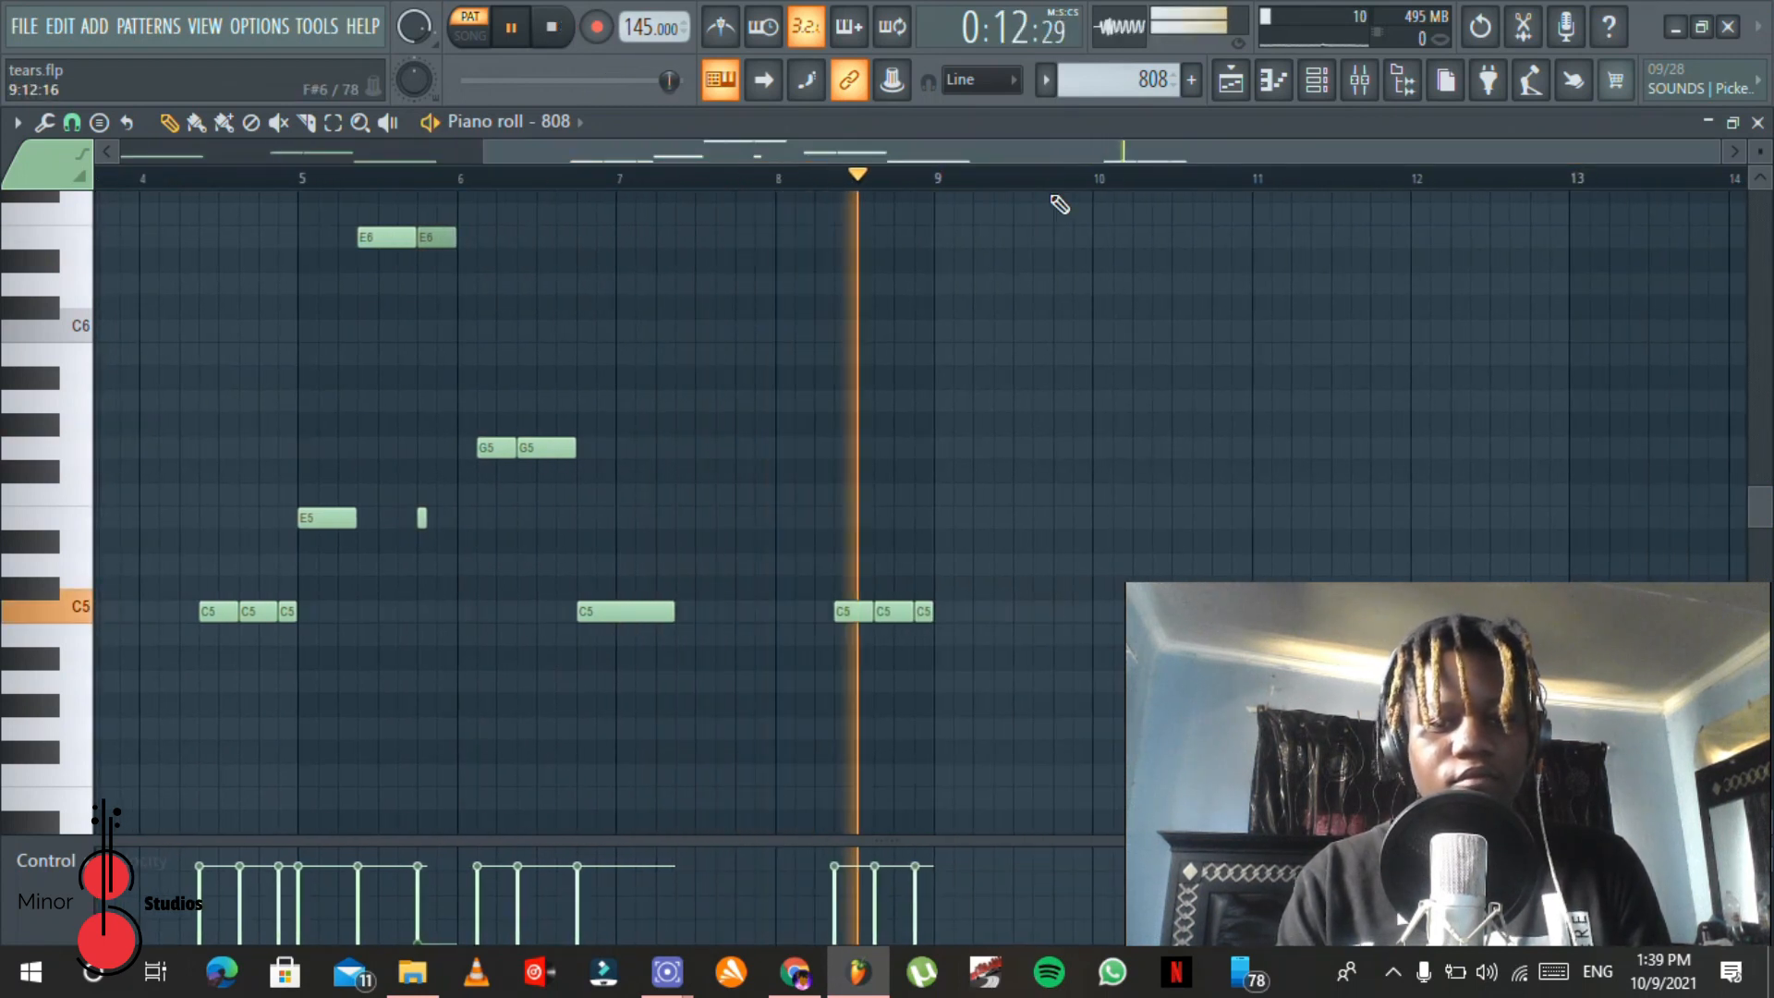
# Step: Stop playback and select the second E6 note in bar 5, the short E5 slide note below it, and finally the E6 note again
pyautogui.press('space')
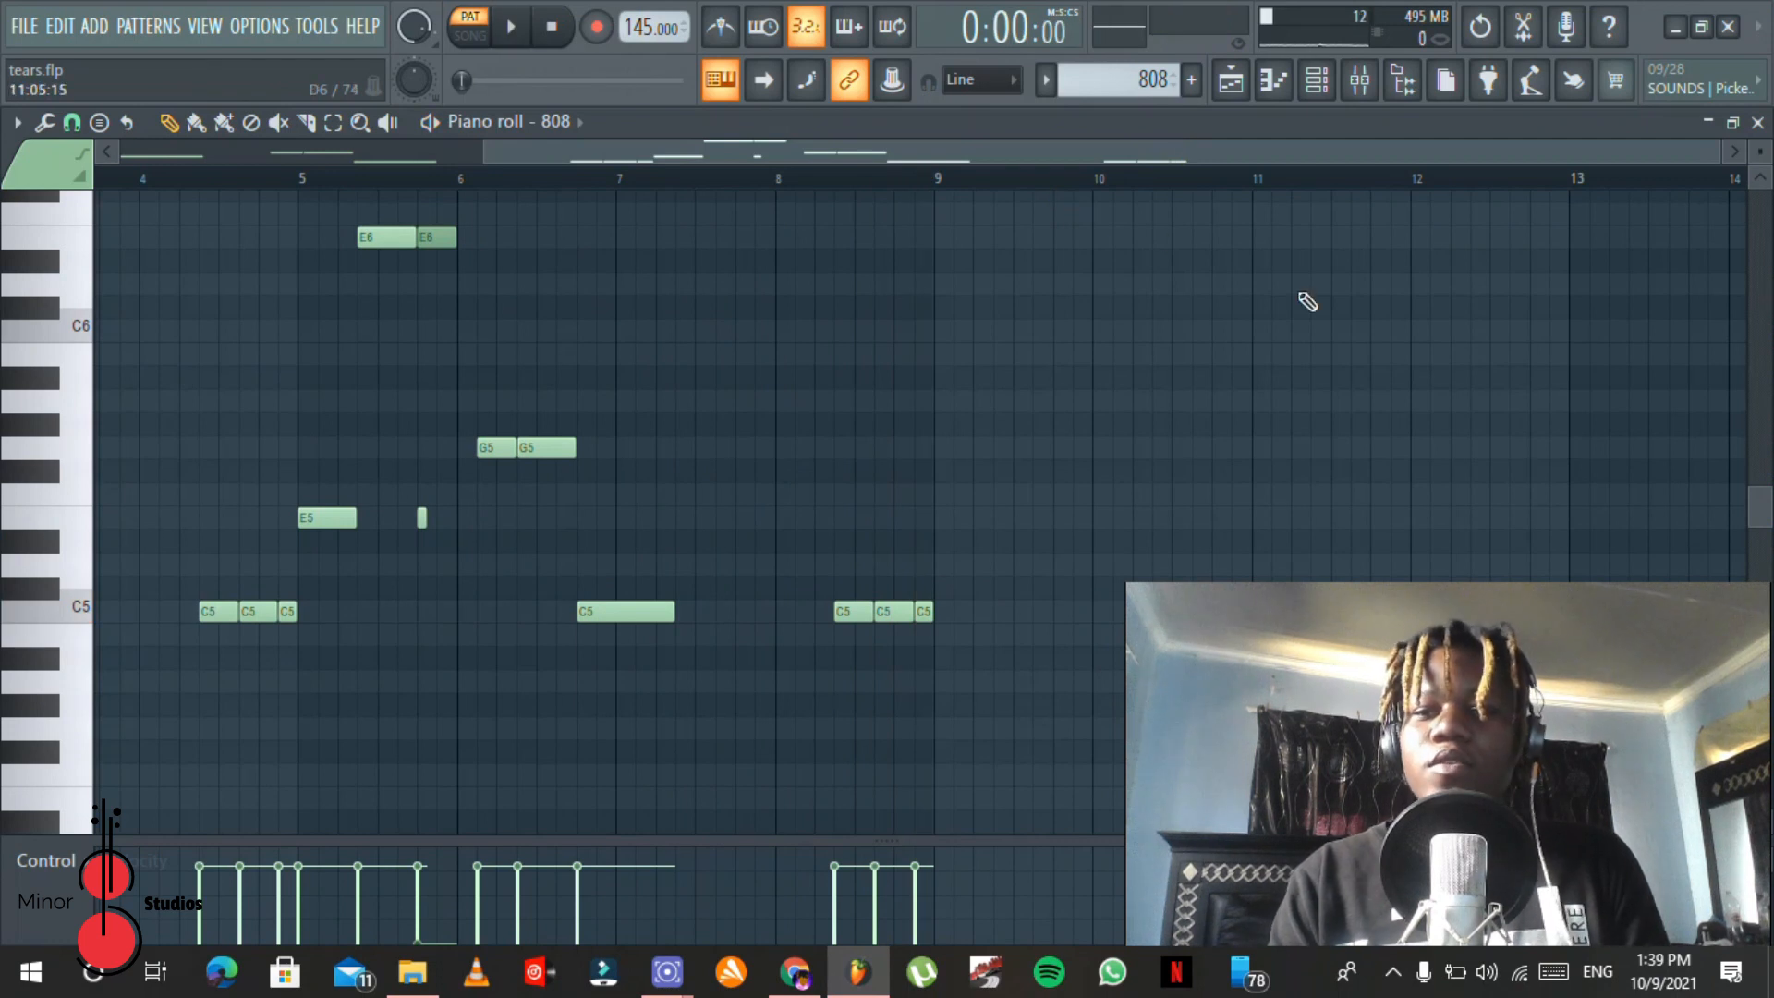
pyautogui.moveTo(1717, 154); pyautogui.dragTo(948, 145)
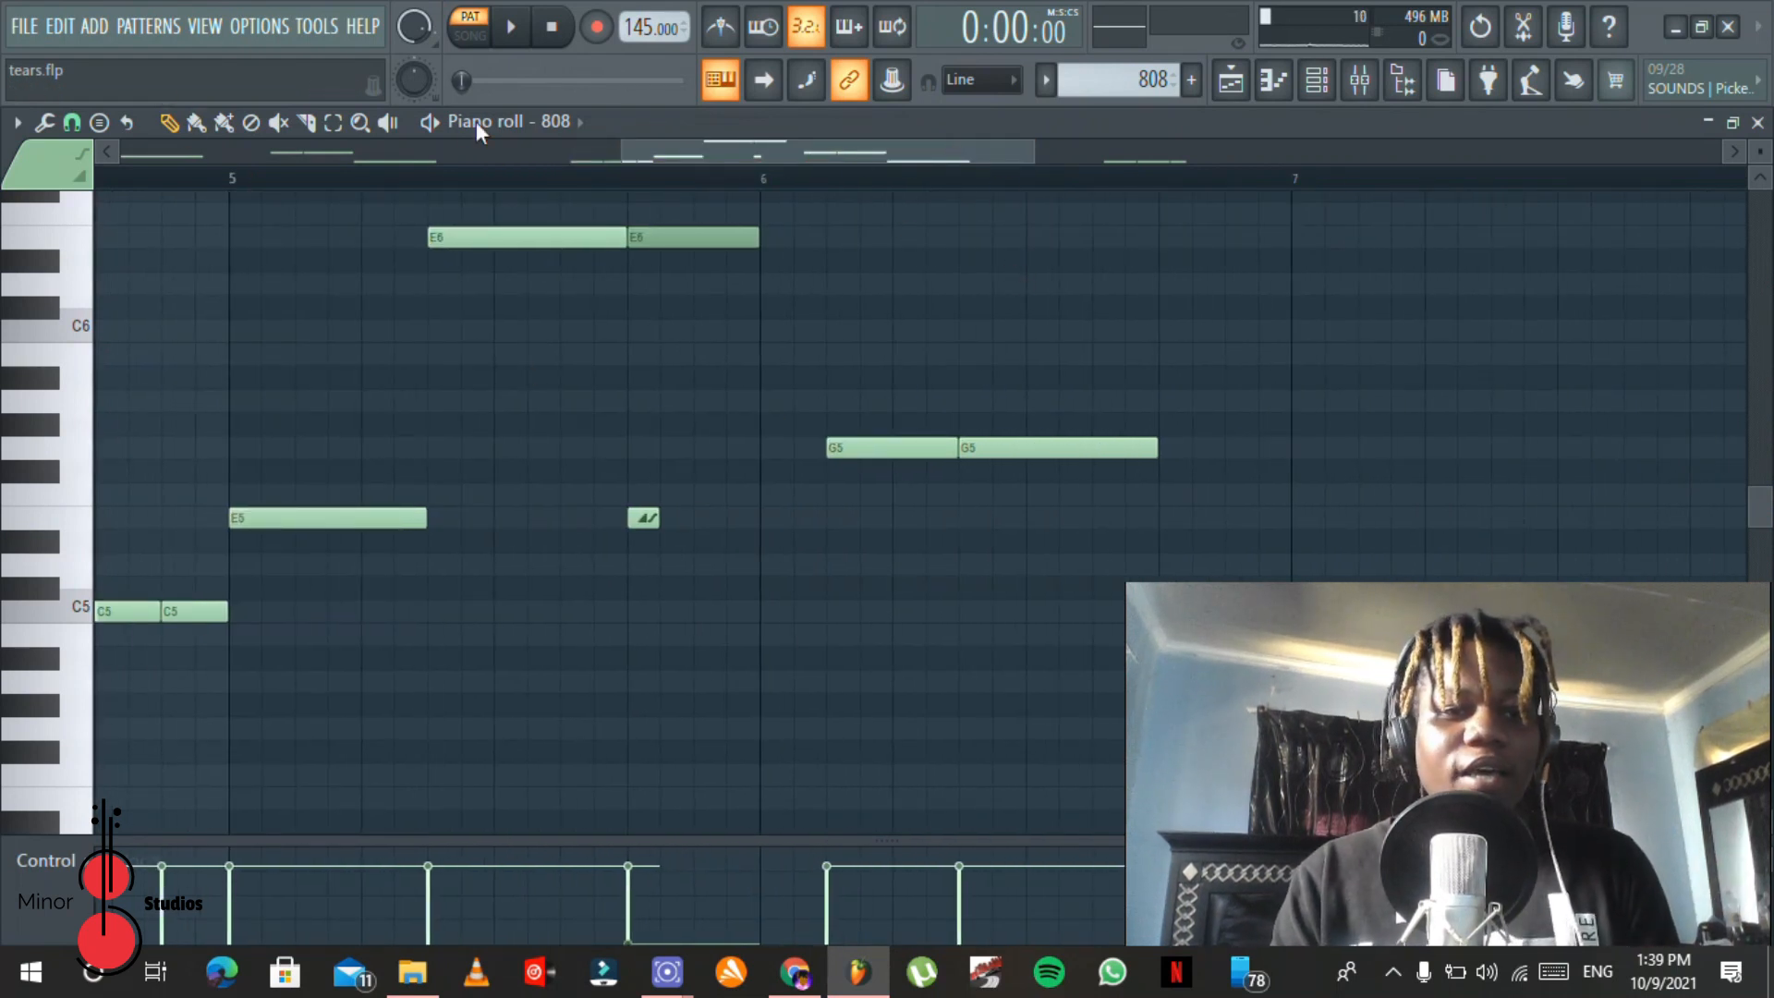
pyautogui.moveTo(652, 203); pyautogui.dragTo(695, 319)
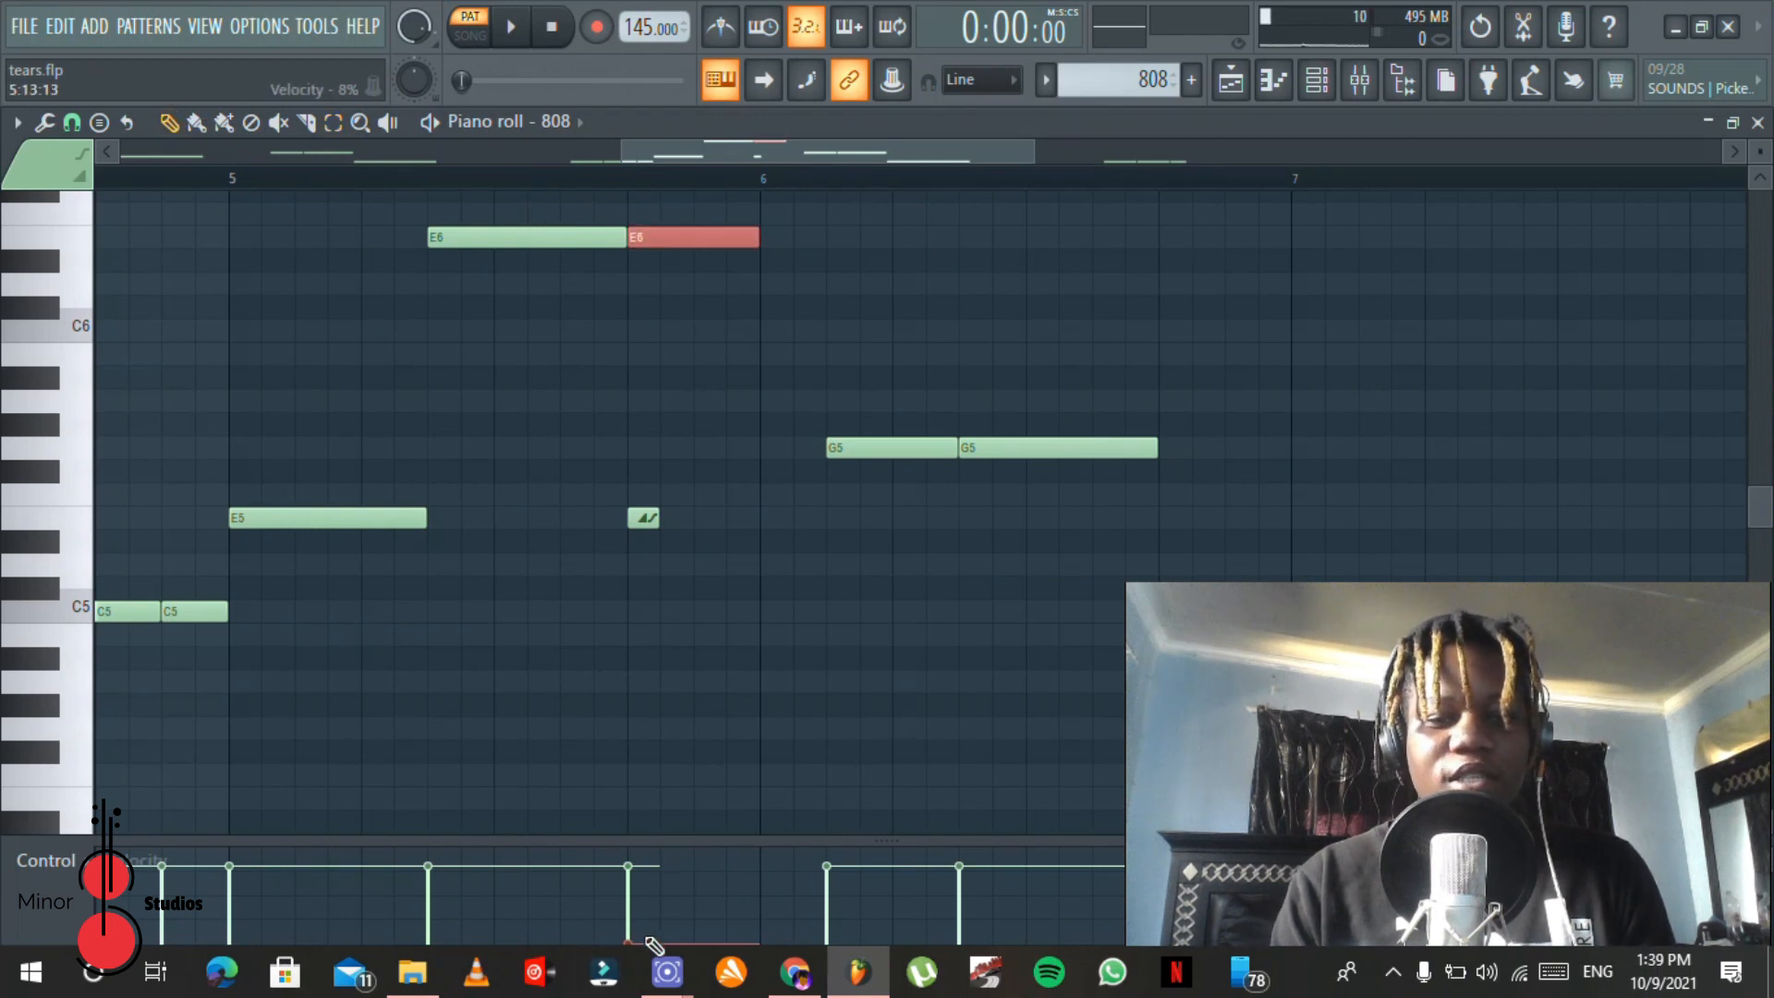
pyautogui.moveTo(718, 482); pyautogui.dragTo(610, 560)
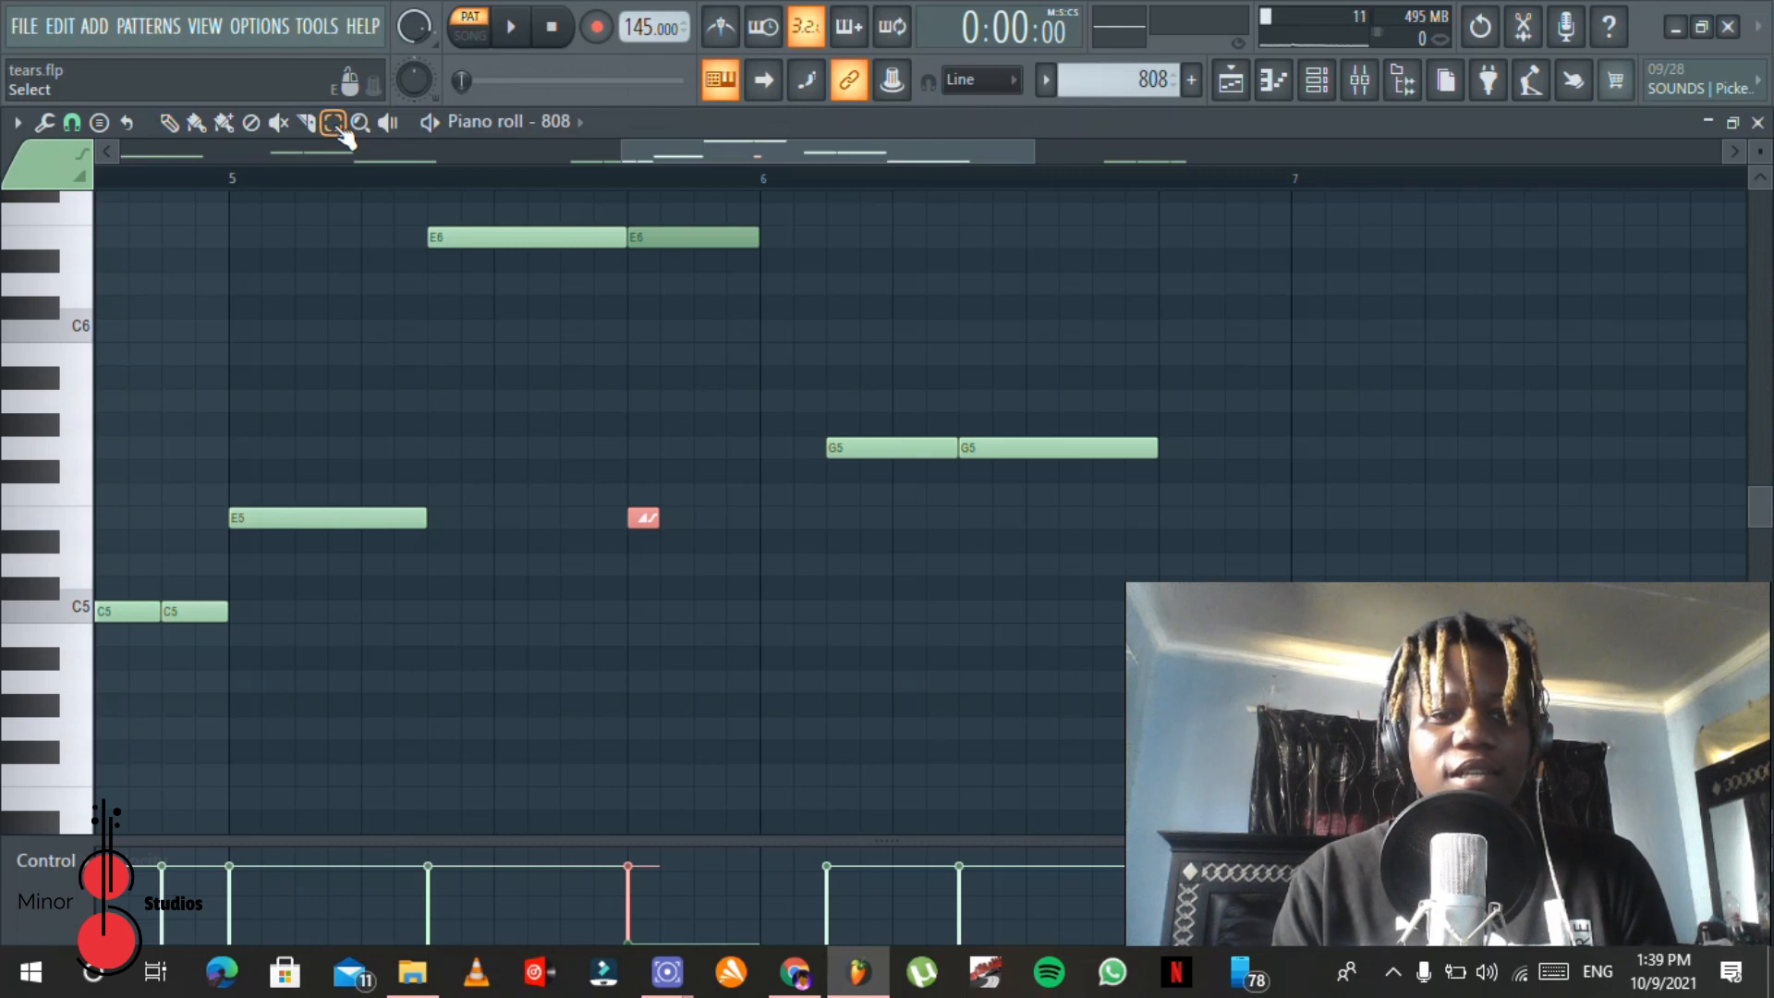
pyautogui.moveTo(704, 205); pyautogui.dragTo(675, 275)
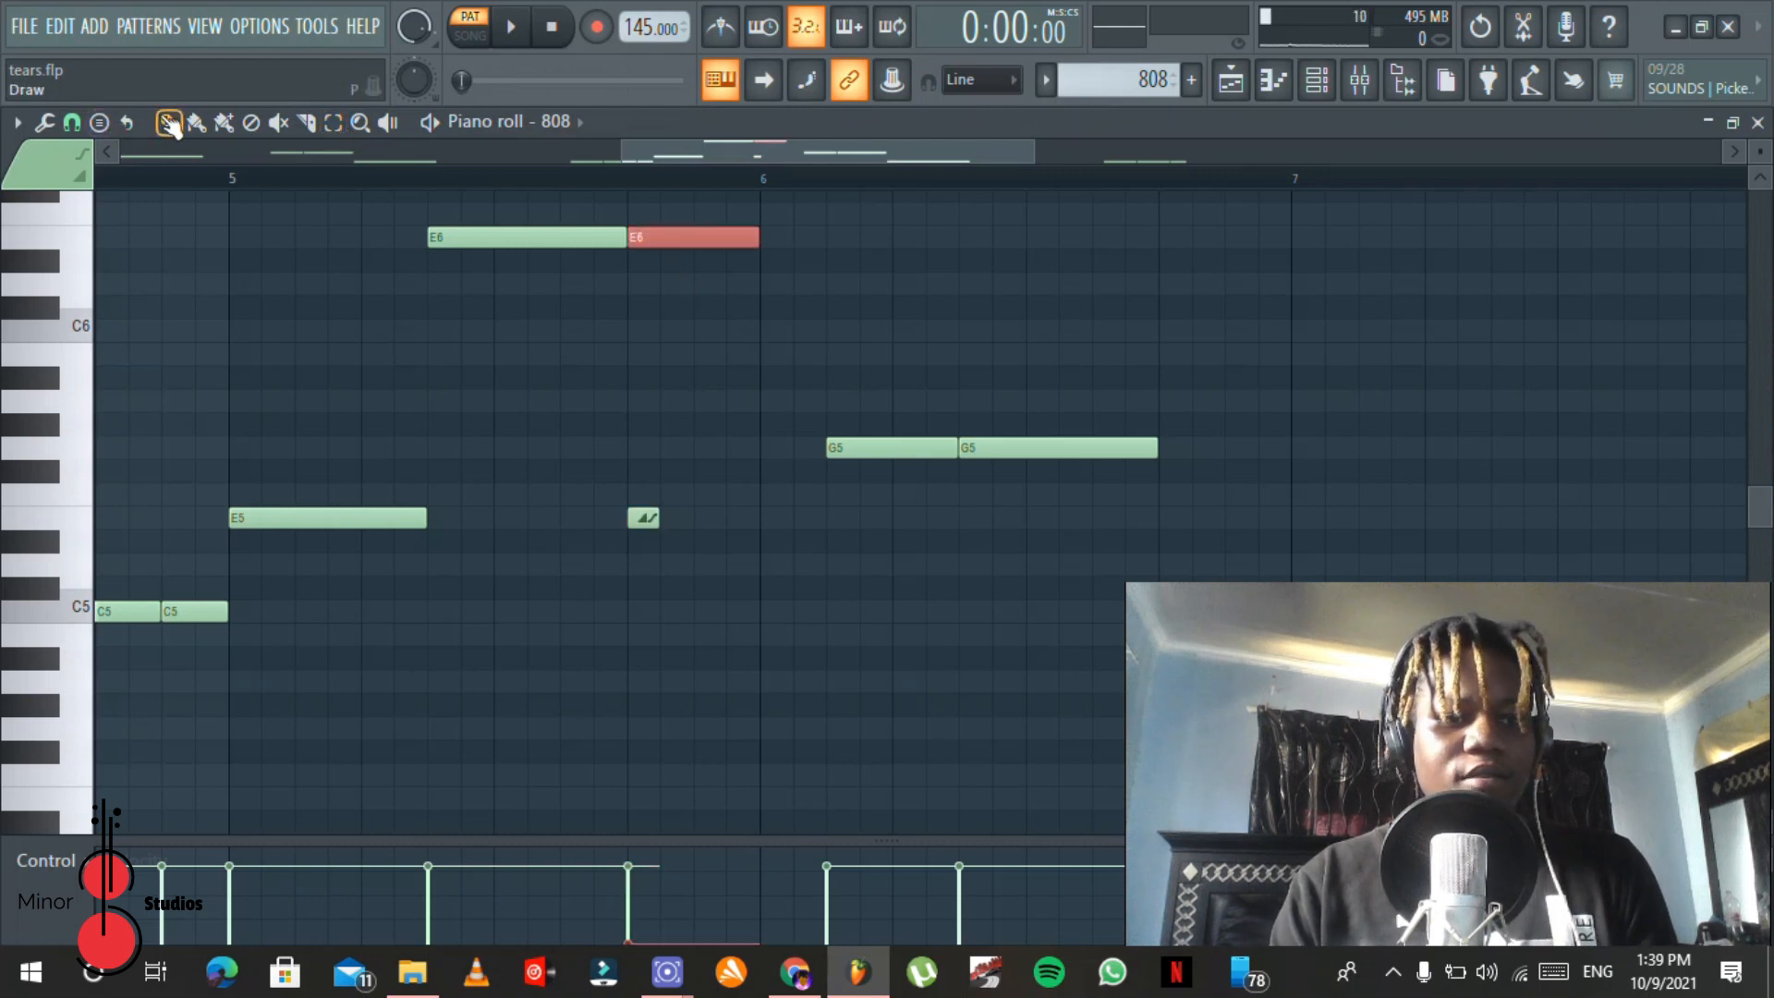
# Step: Raise the second E6 note's velocity to about 78% and play the 808 pattern from the start of the first E6 note
pyautogui.click(438, 173)
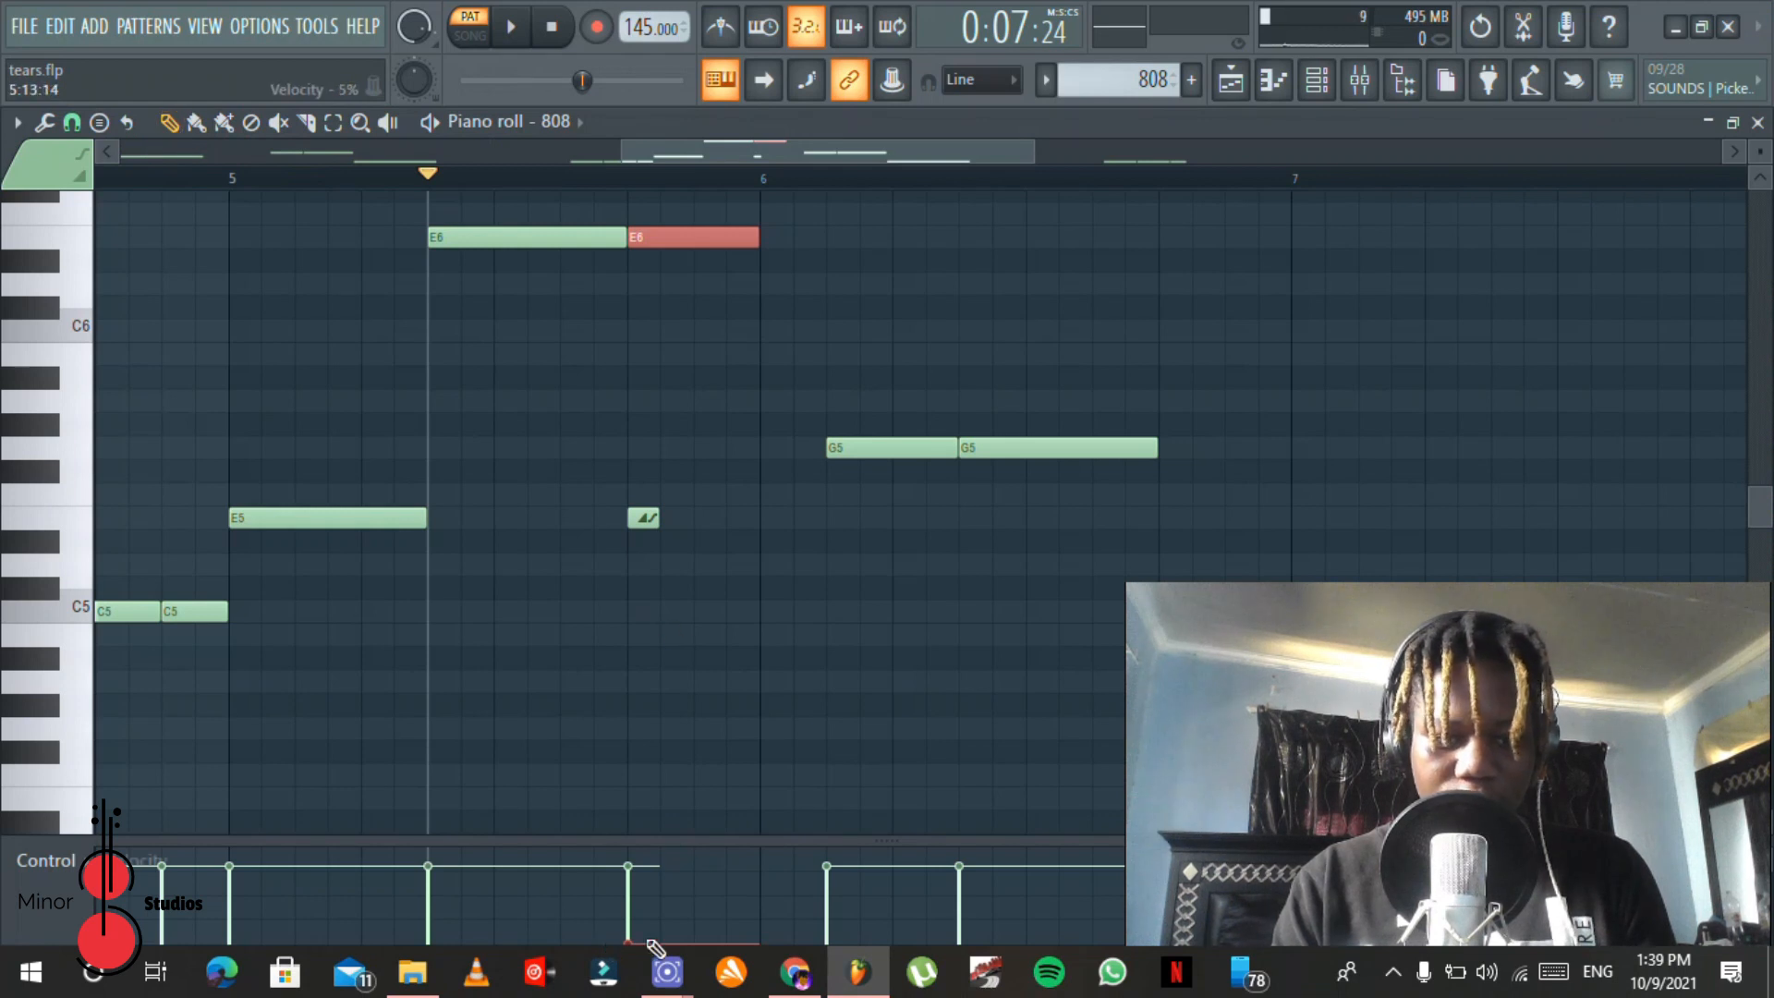
pyautogui.moveTo(647, 942); pyautogui.dragTo(647, 880)
pyautogui.press('space')
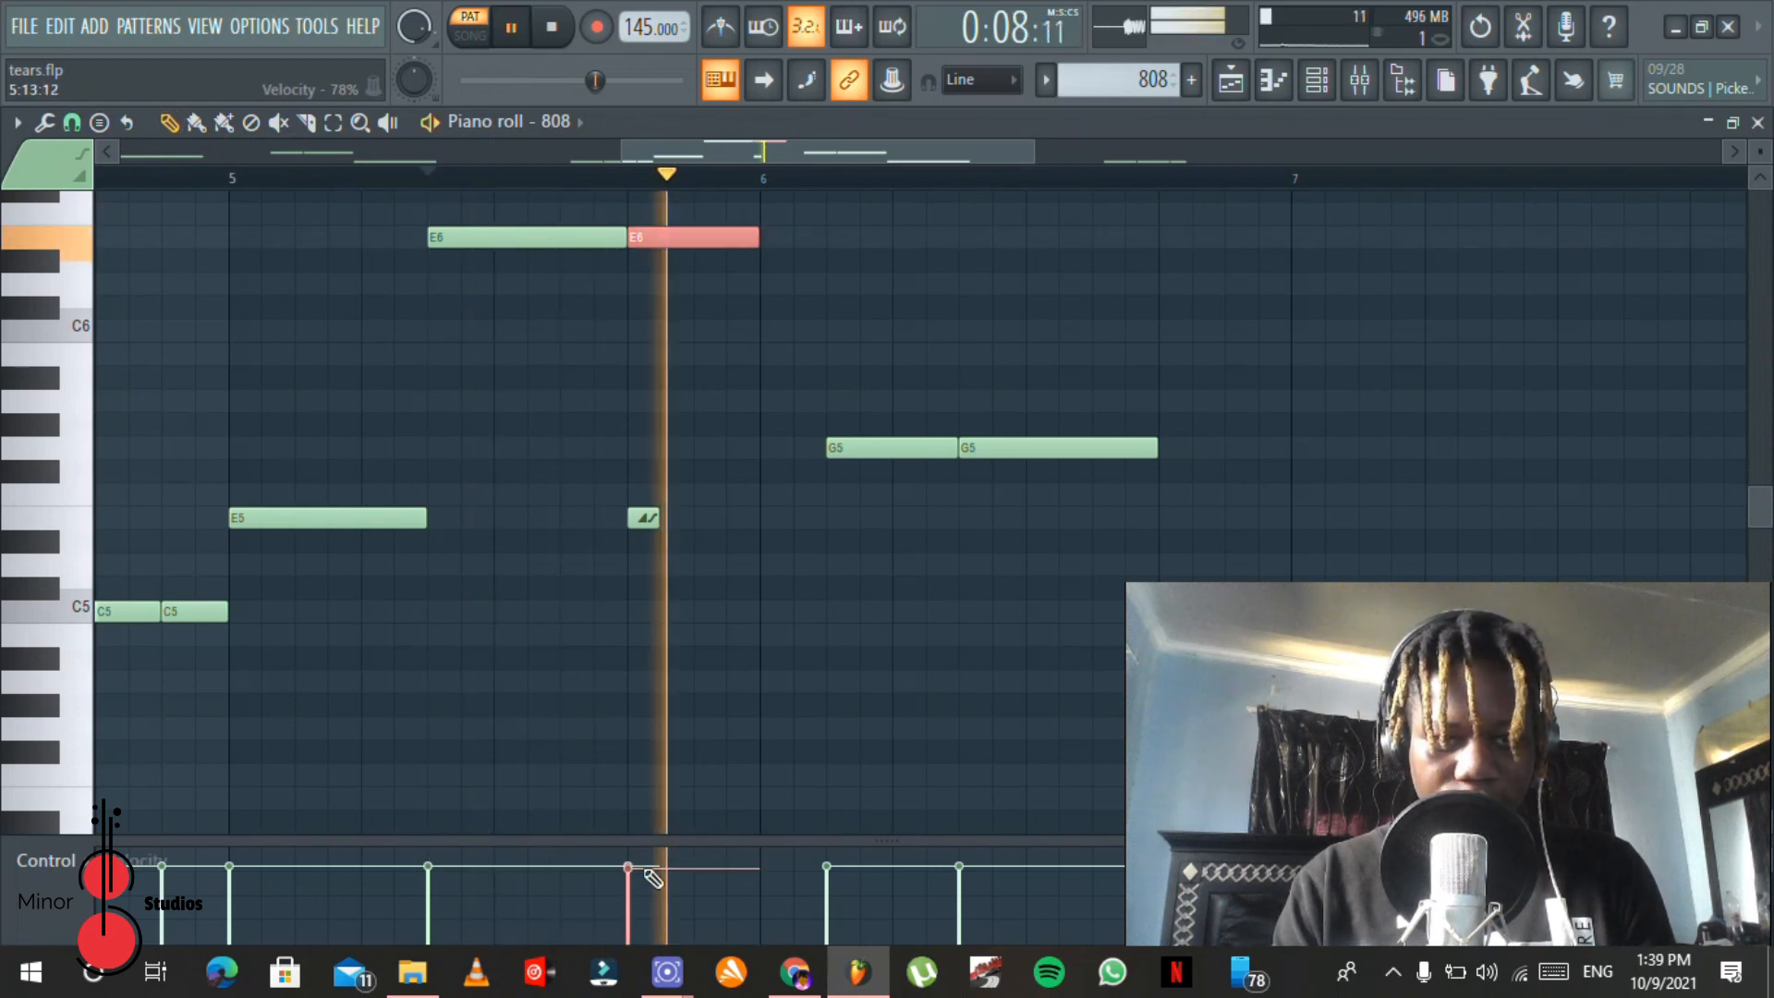
pyautogui.press('space')
# Step: Lower the second E6 note's velocity to nearly zero and replay the slide passage from the first E6 note
pyautogui.moveTo(691, 880); pyautogui.dragTo(685, 937)
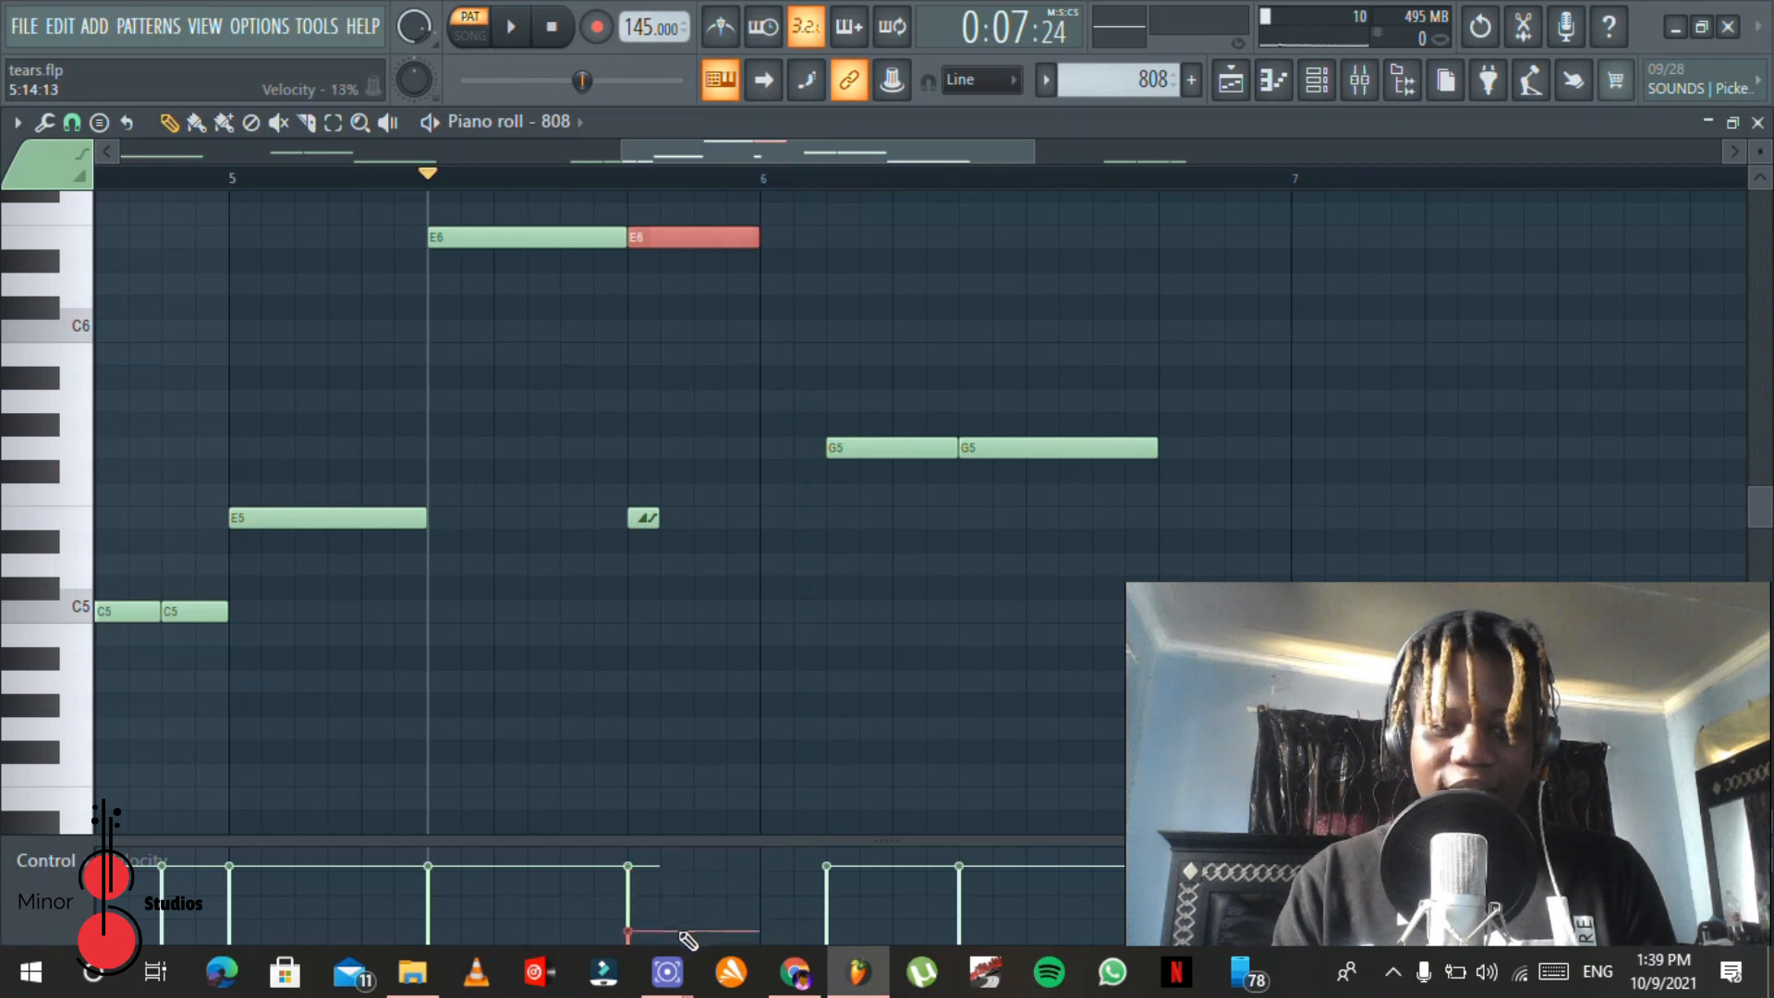
pyautogui.press('space')
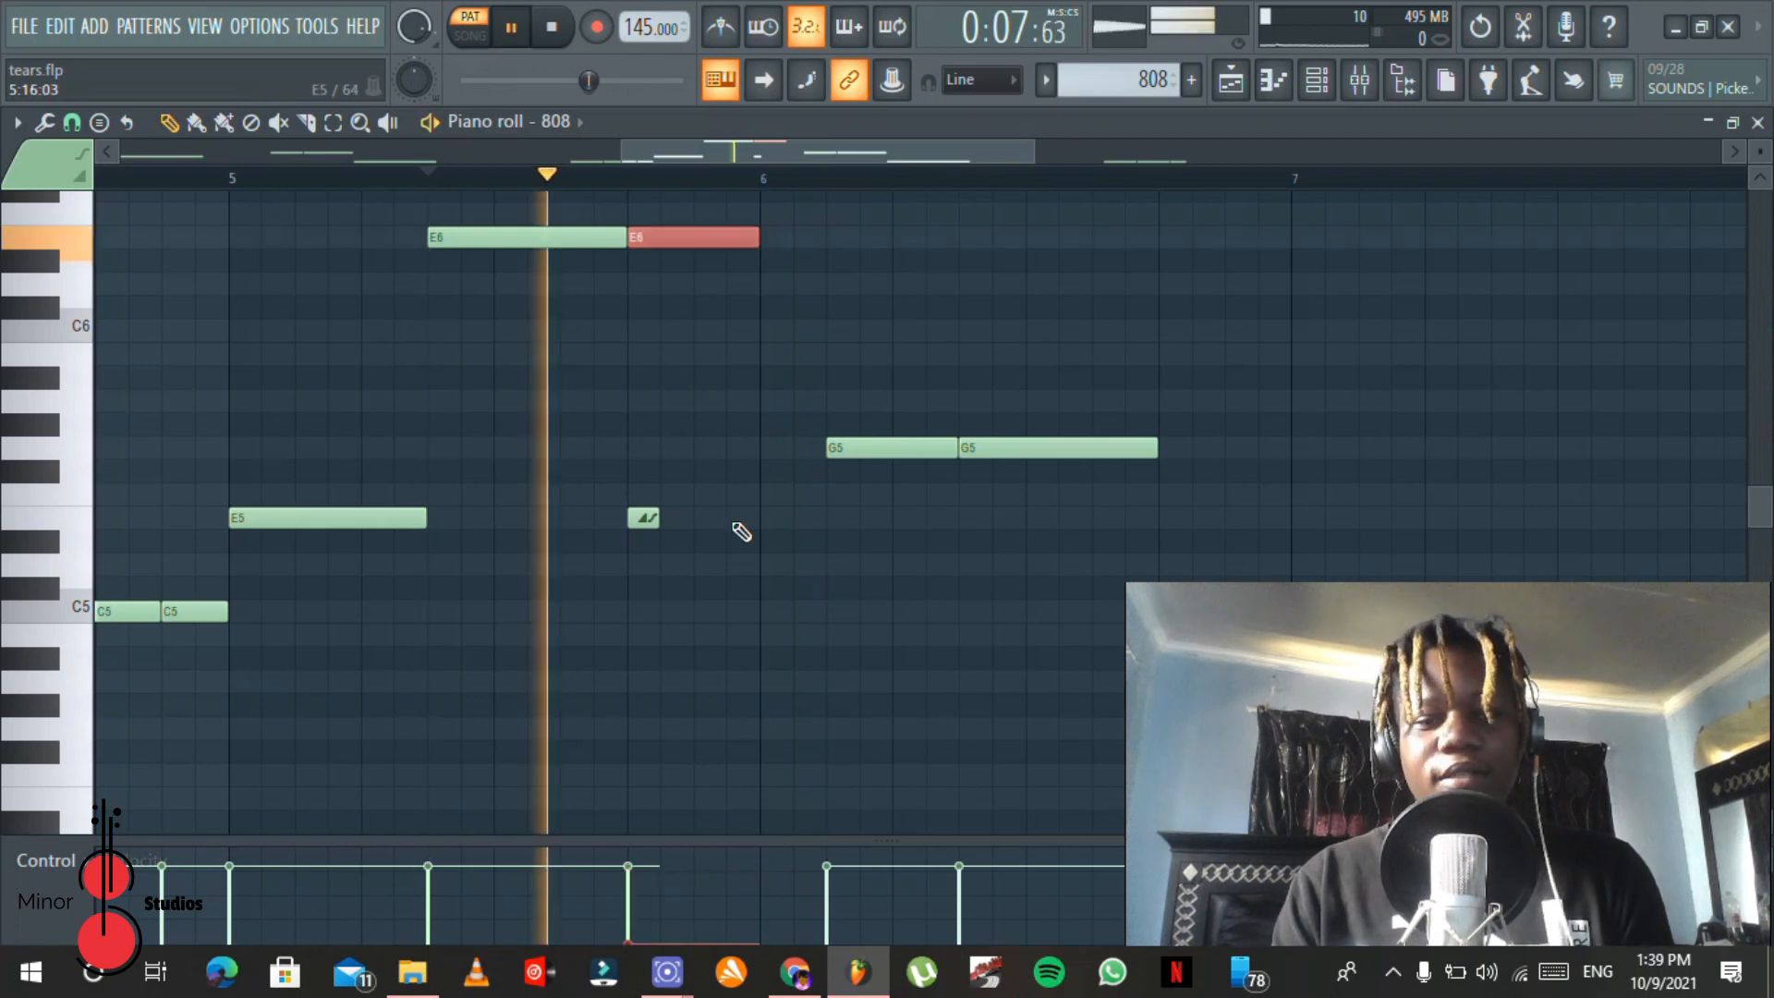
pyautogui.press('space')
pyautogui.press('space')
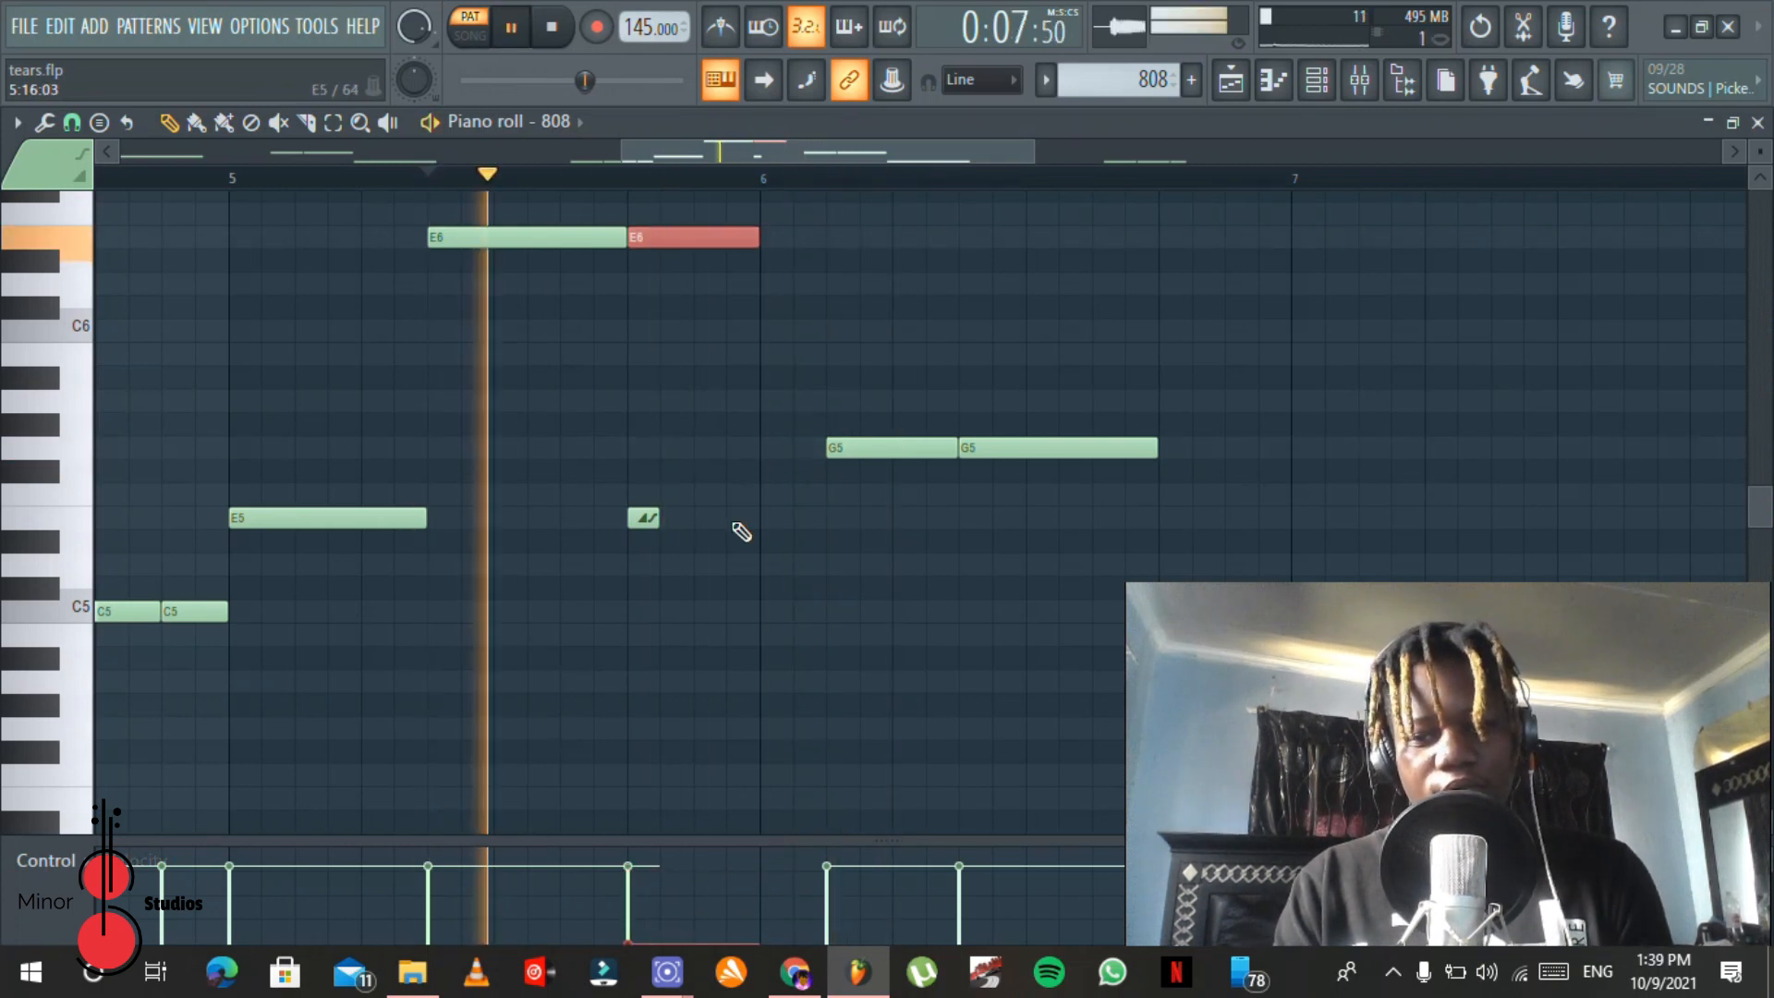
pyautogui.press('space')
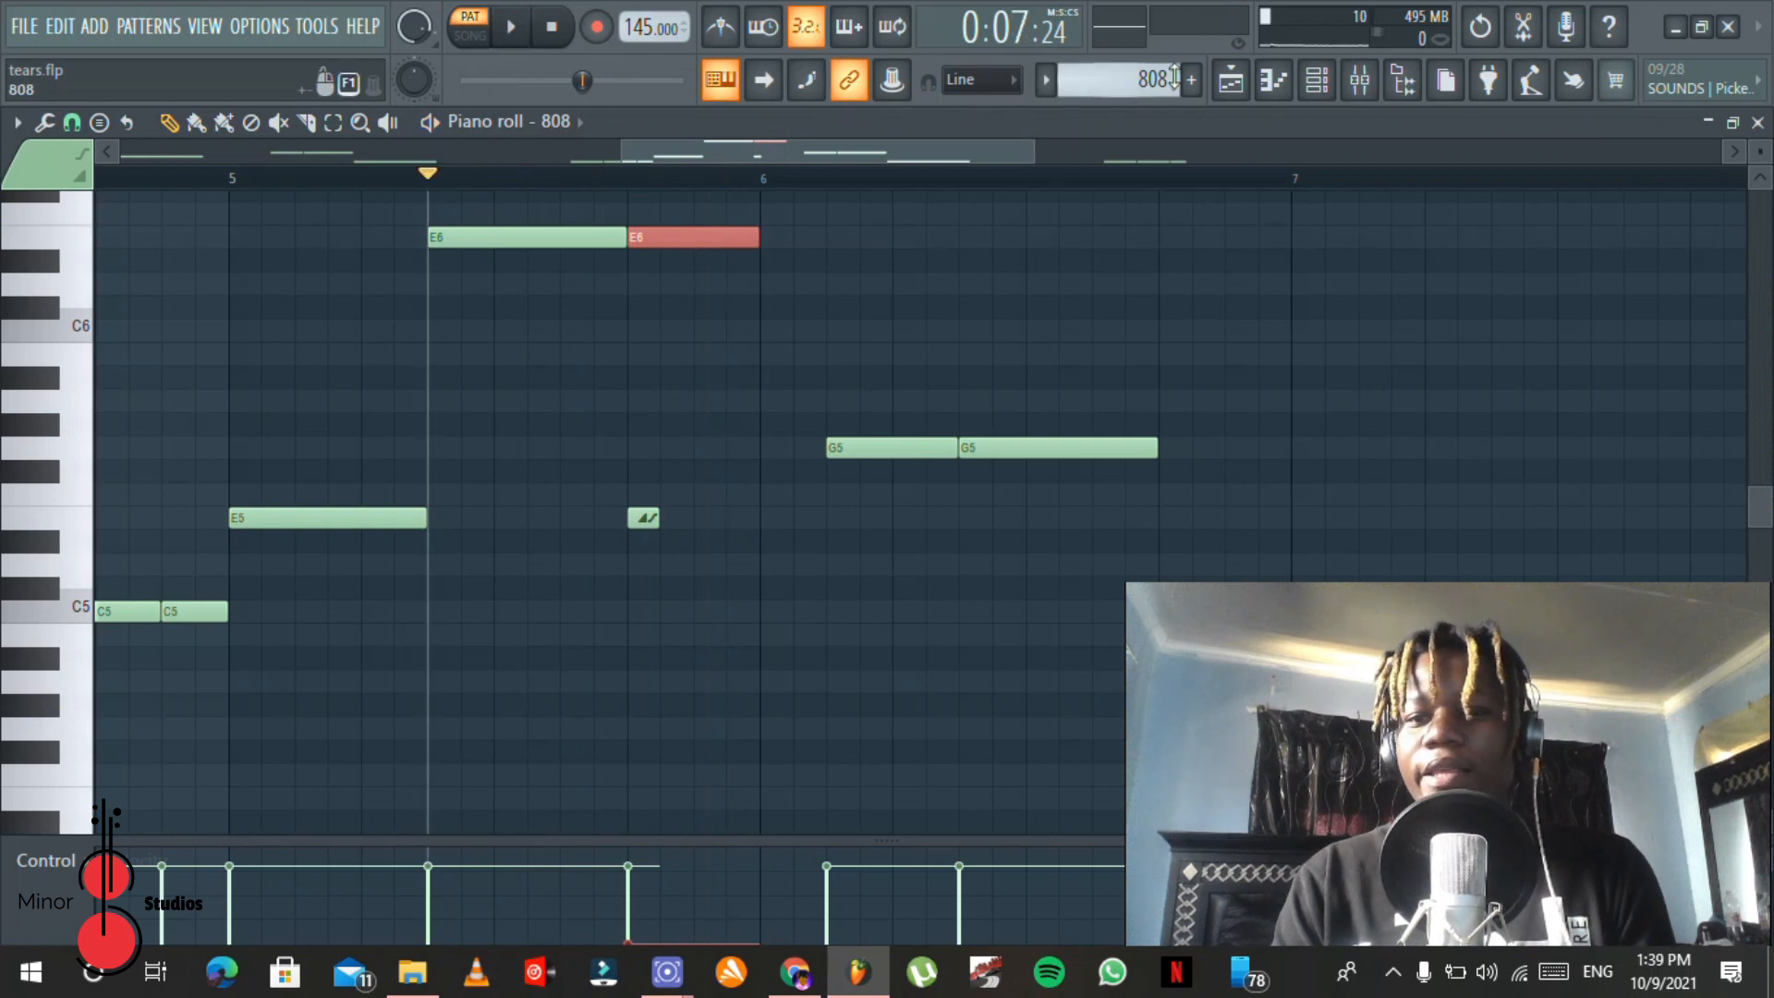
# Step: Return to the playlist in song mode and reset the playback position to the start of the song
pyautogui.click(1230, 81)
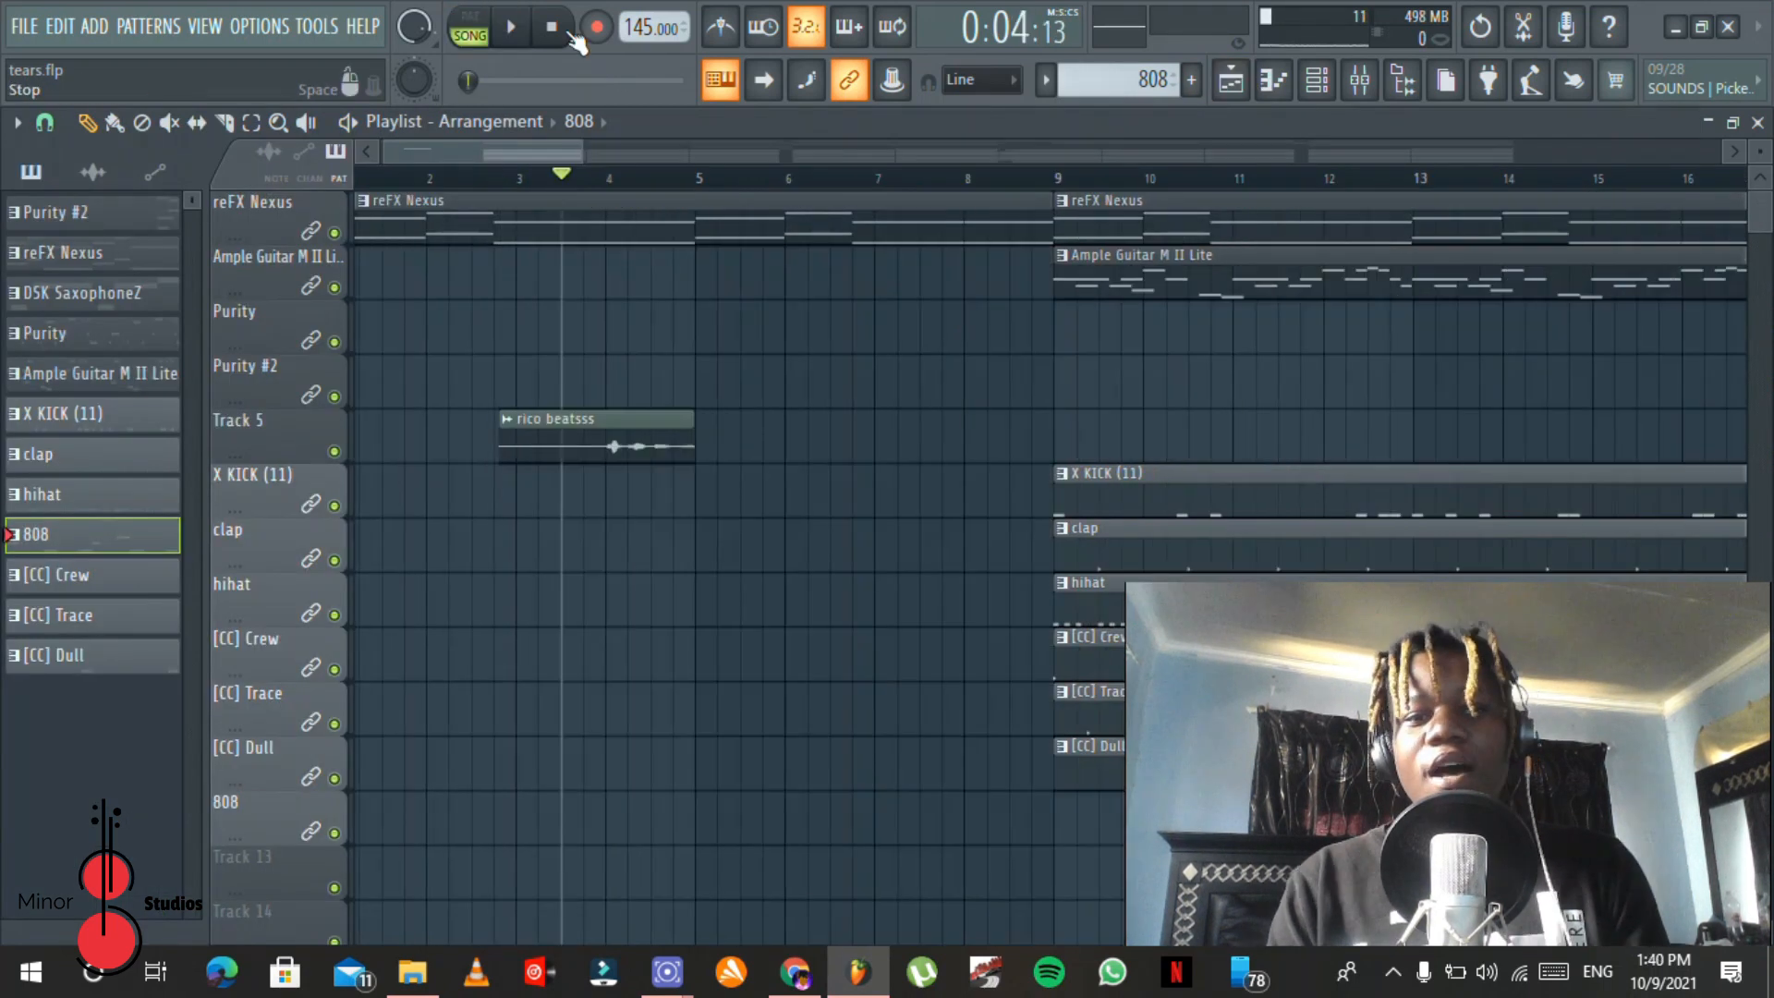
pyautogui.click(563, 31)
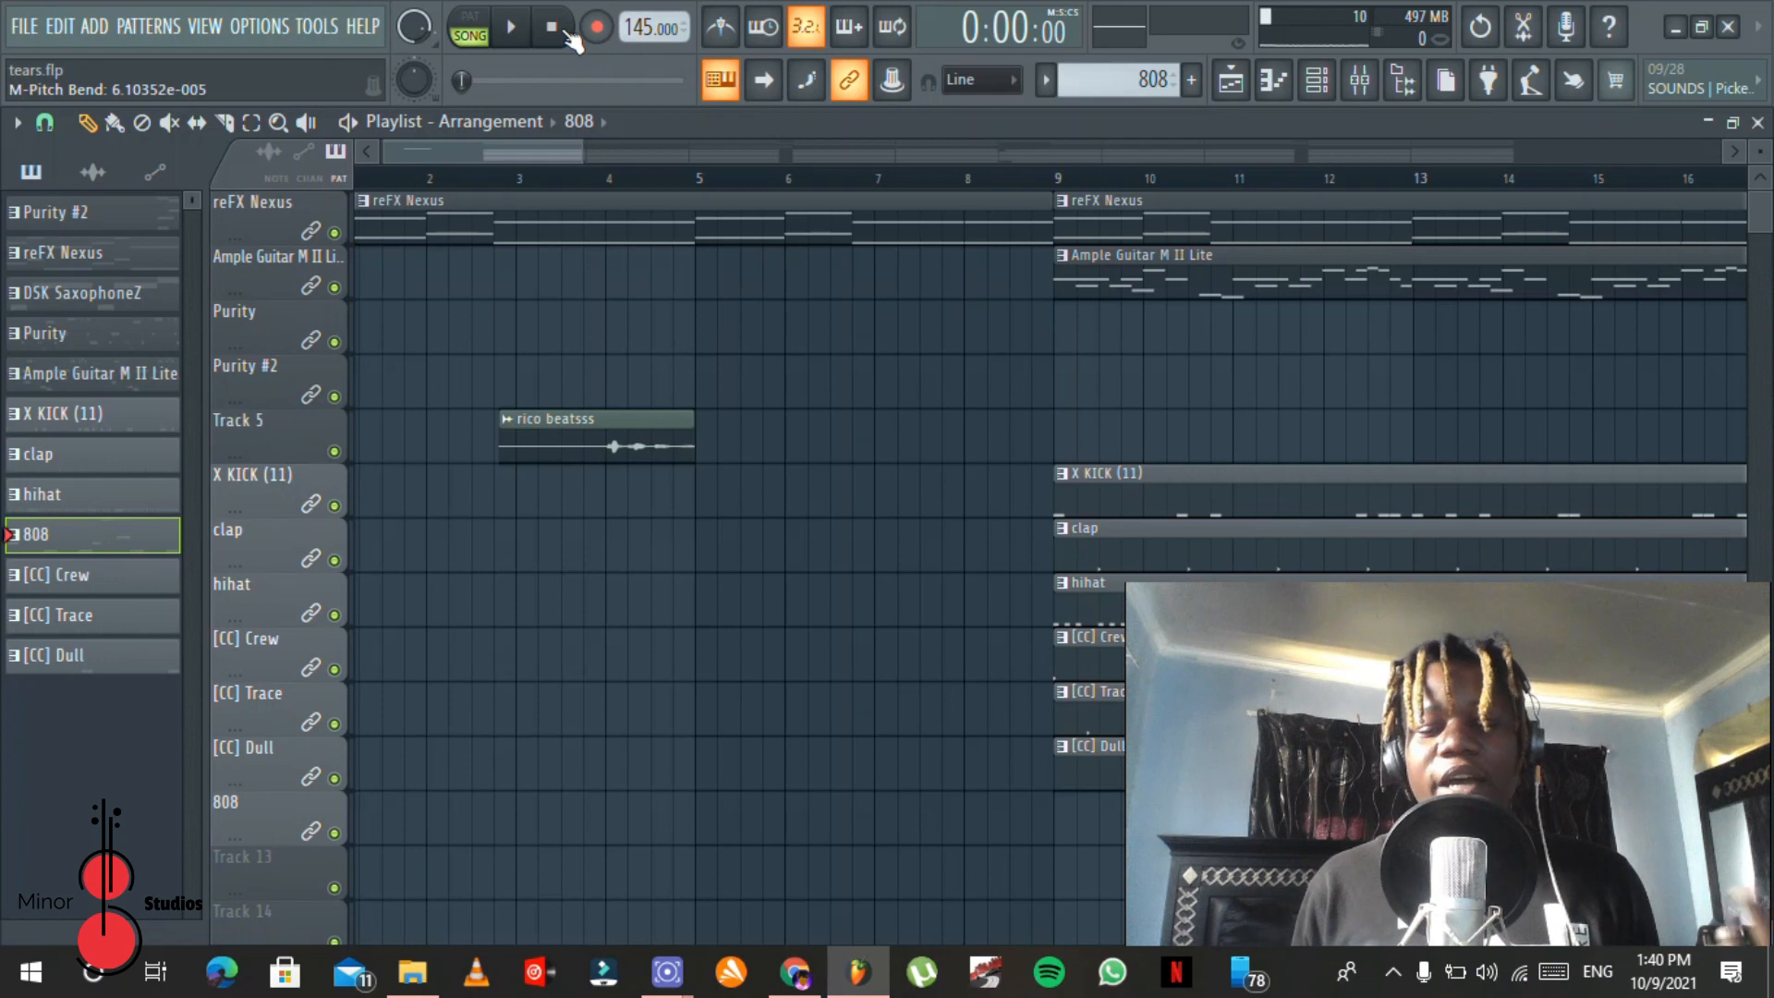